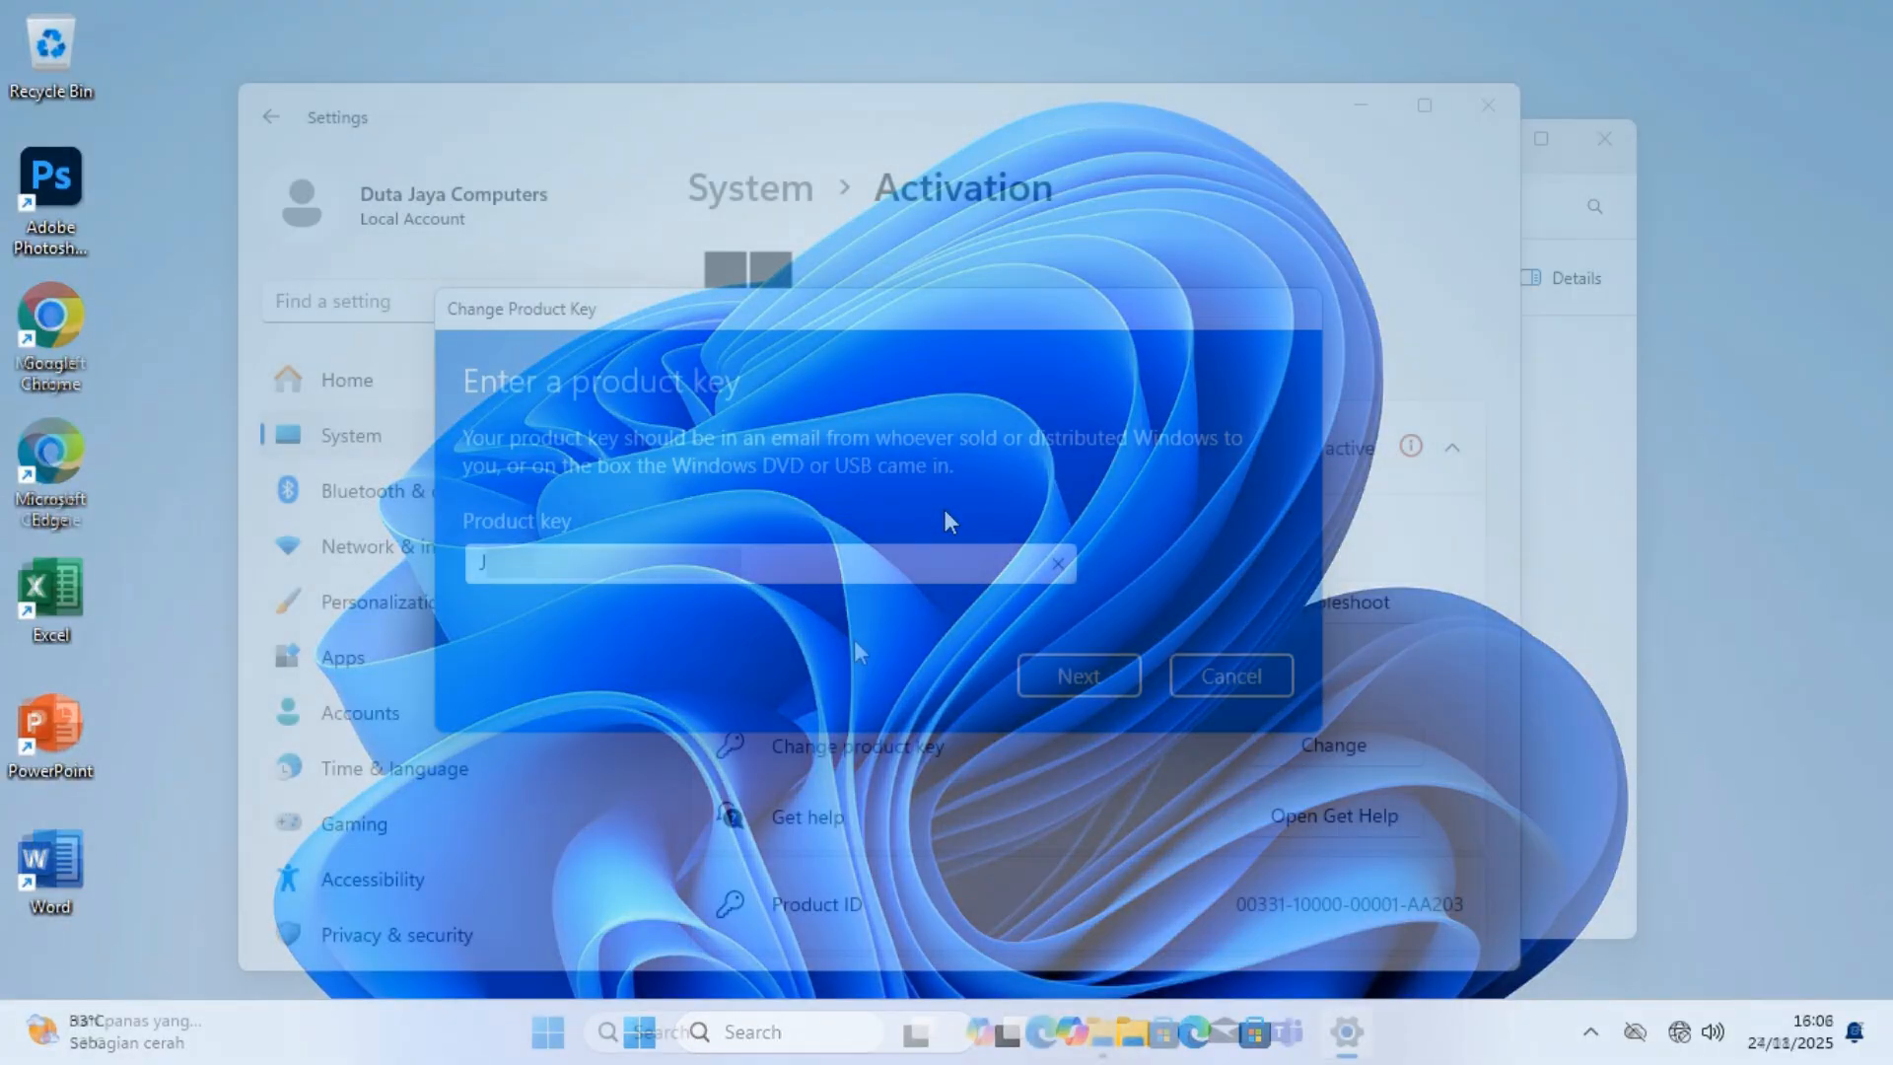
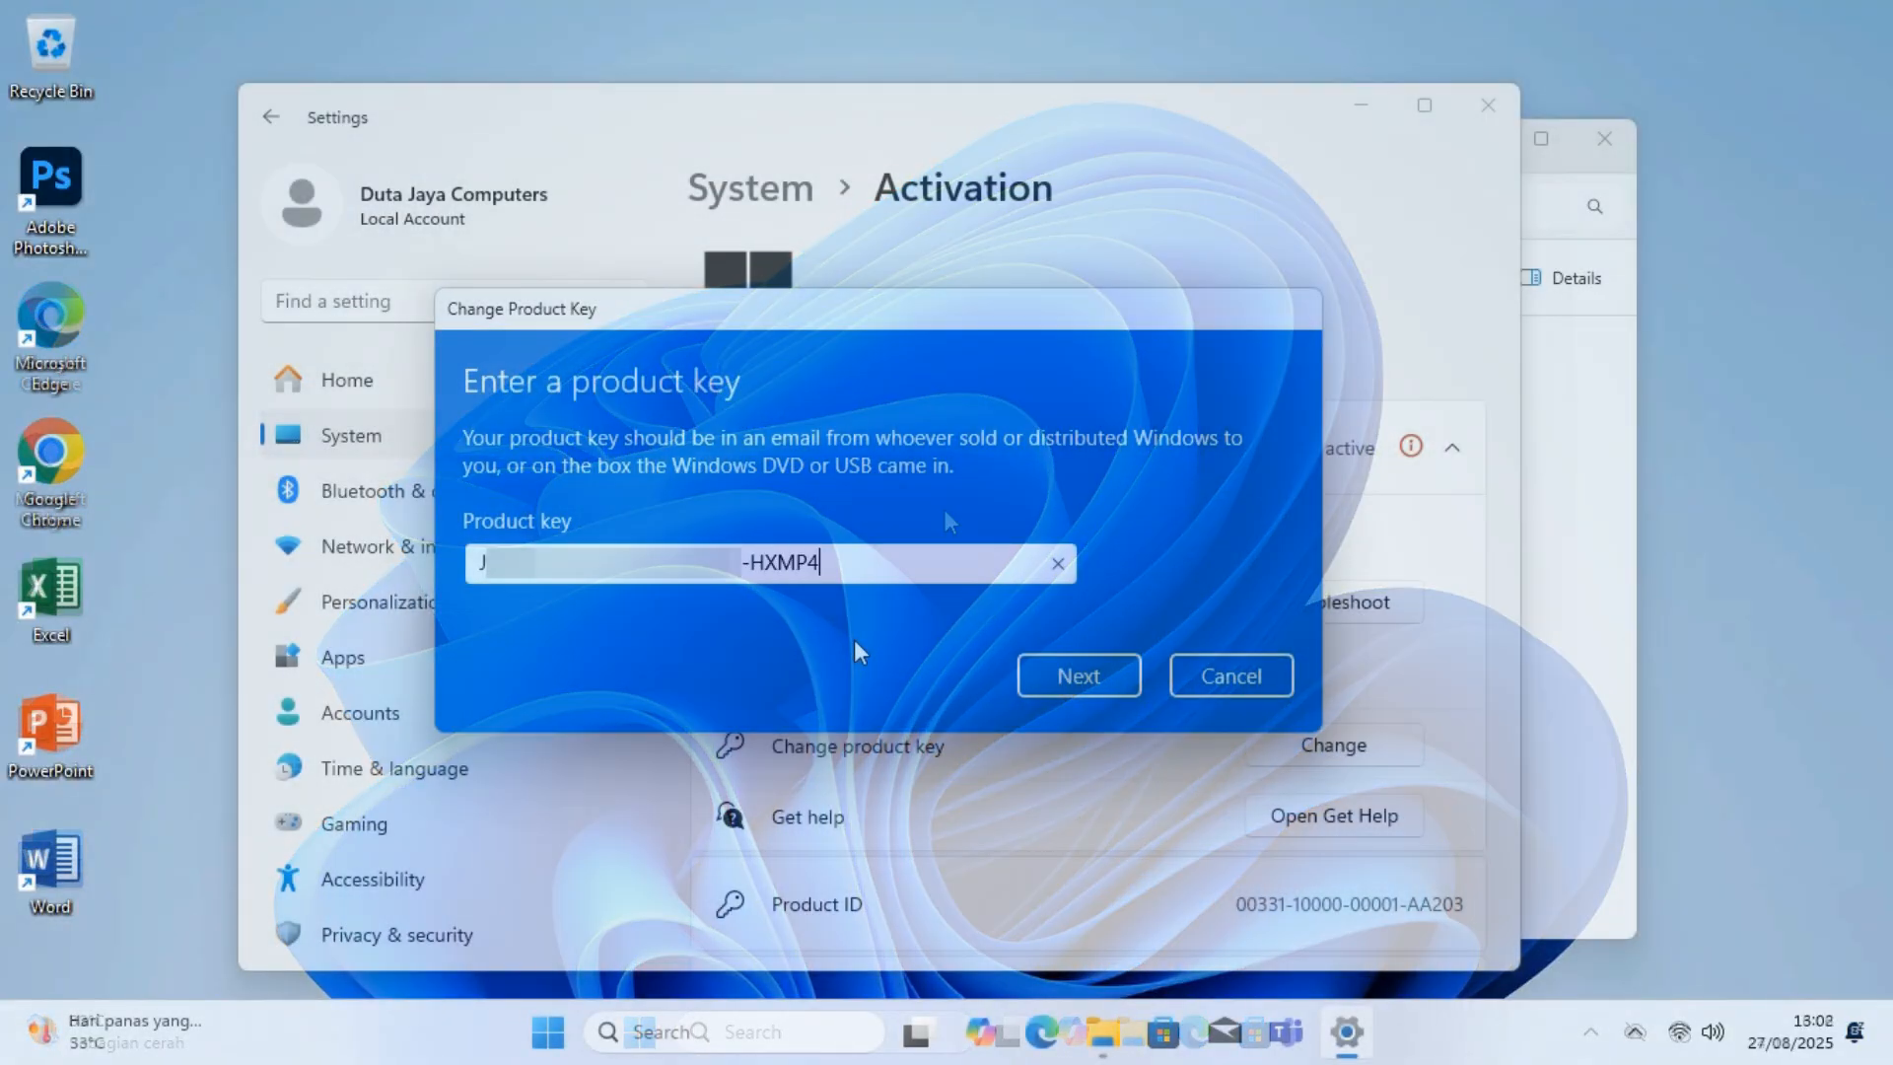
# Finish entering the new product key and activate Windows 11 Pro.
pyautogui.click(1043, 677)
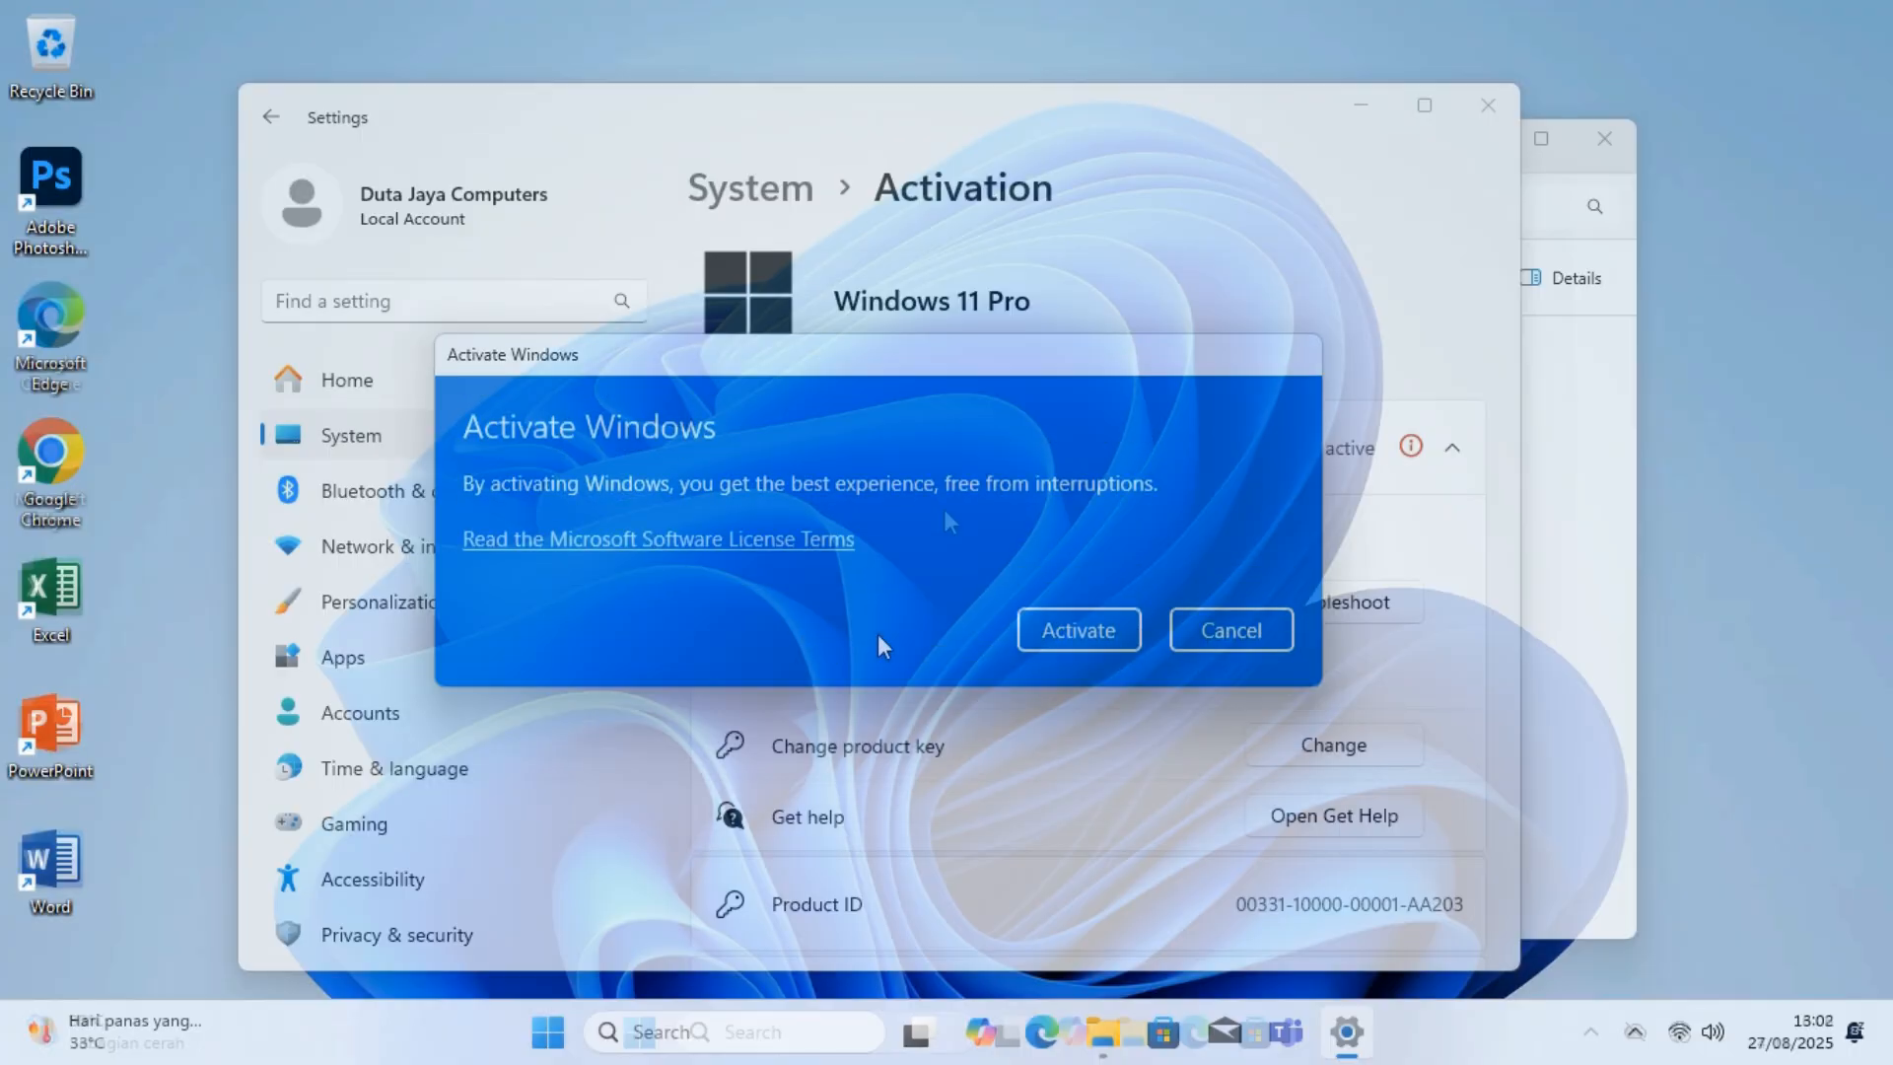
pyautogui.click(1030, 633)
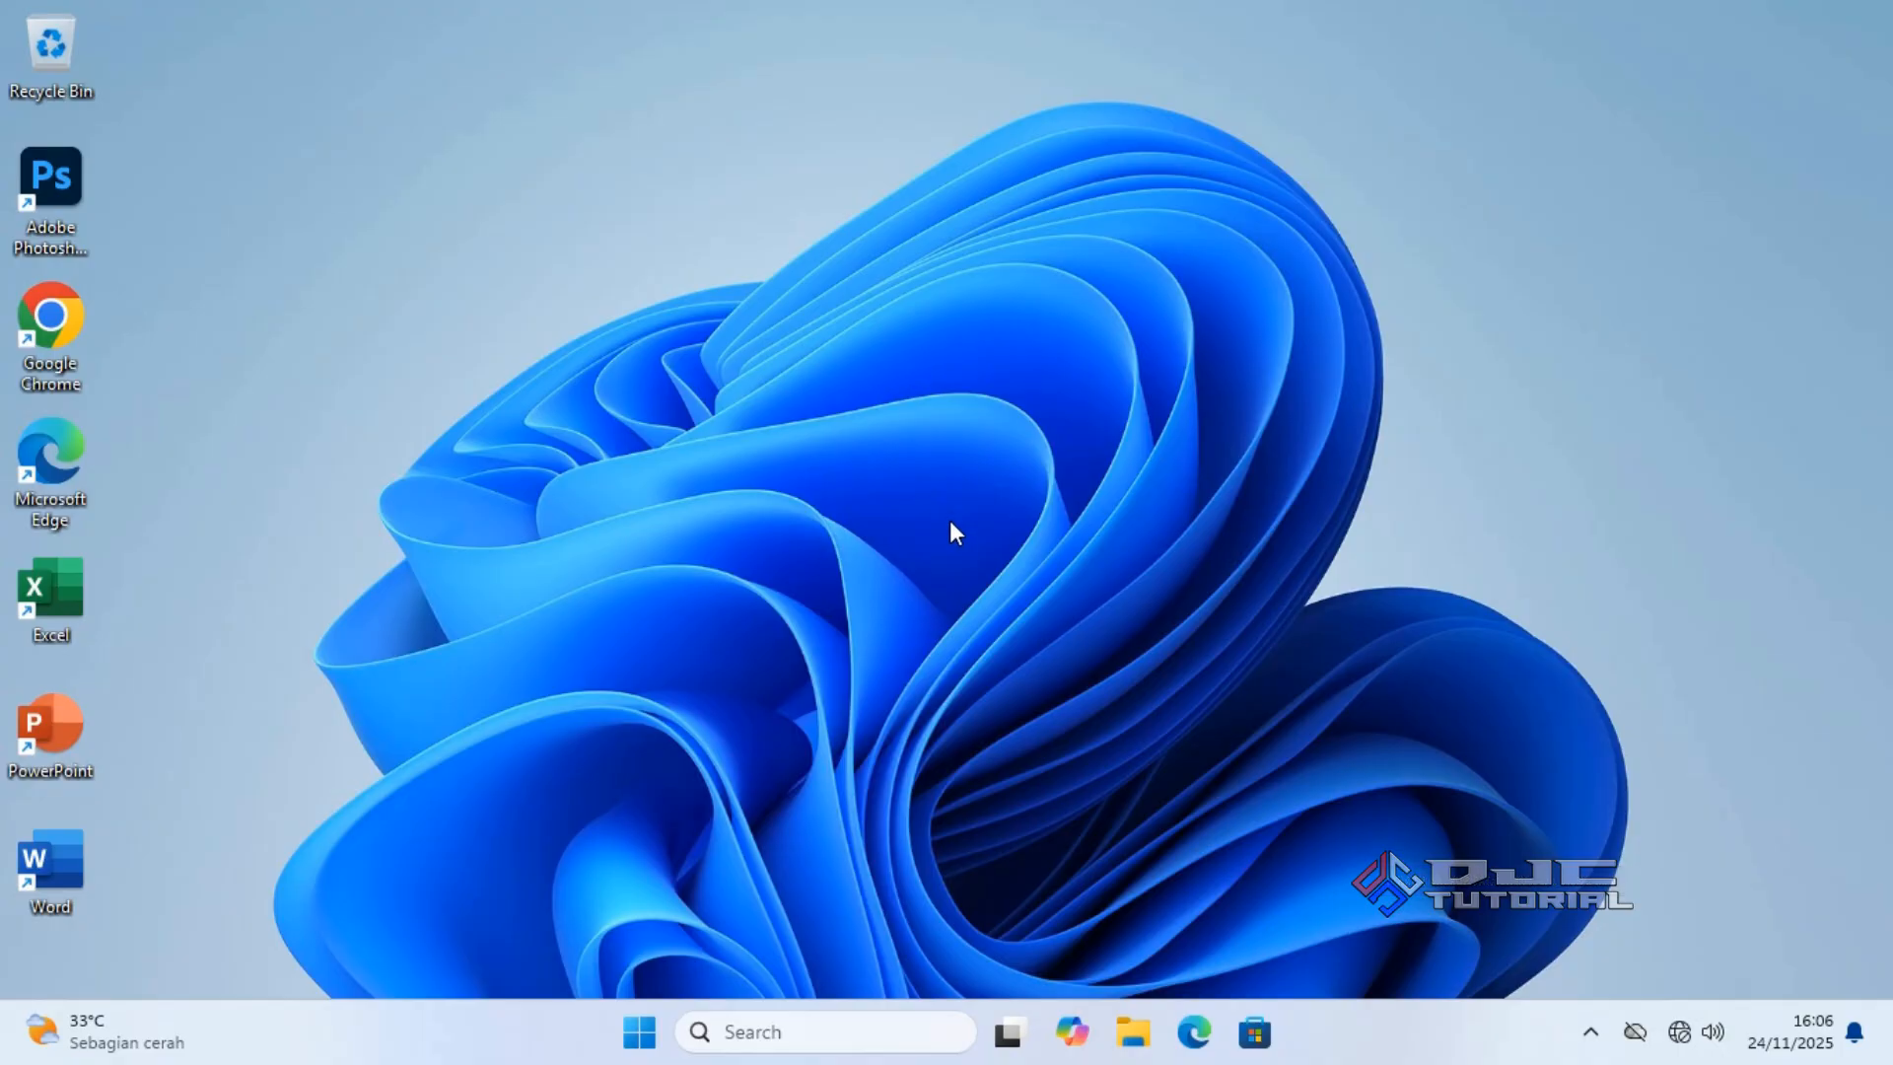
# Open the user's profile folder under C:\Users in File Explorer.
pyautogui.click(1133, 1033)
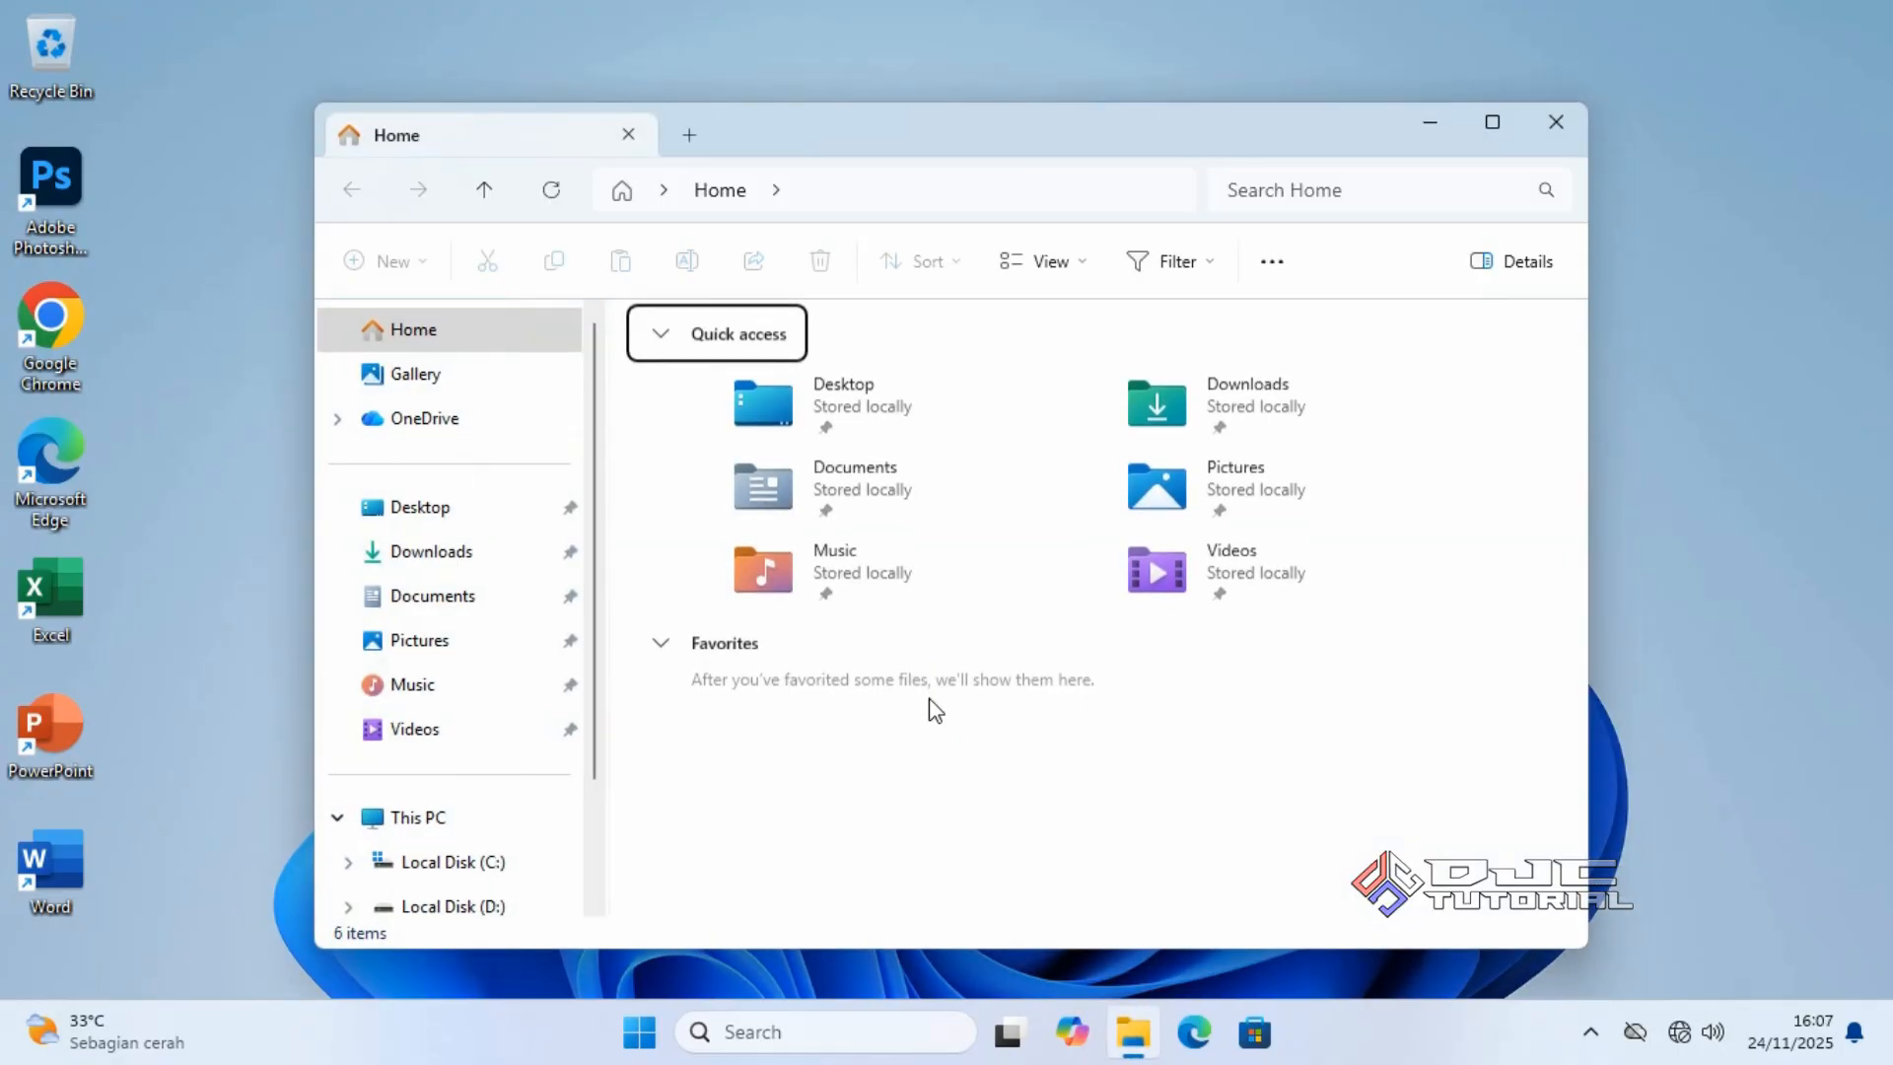
pyautogui.click(493, 866)
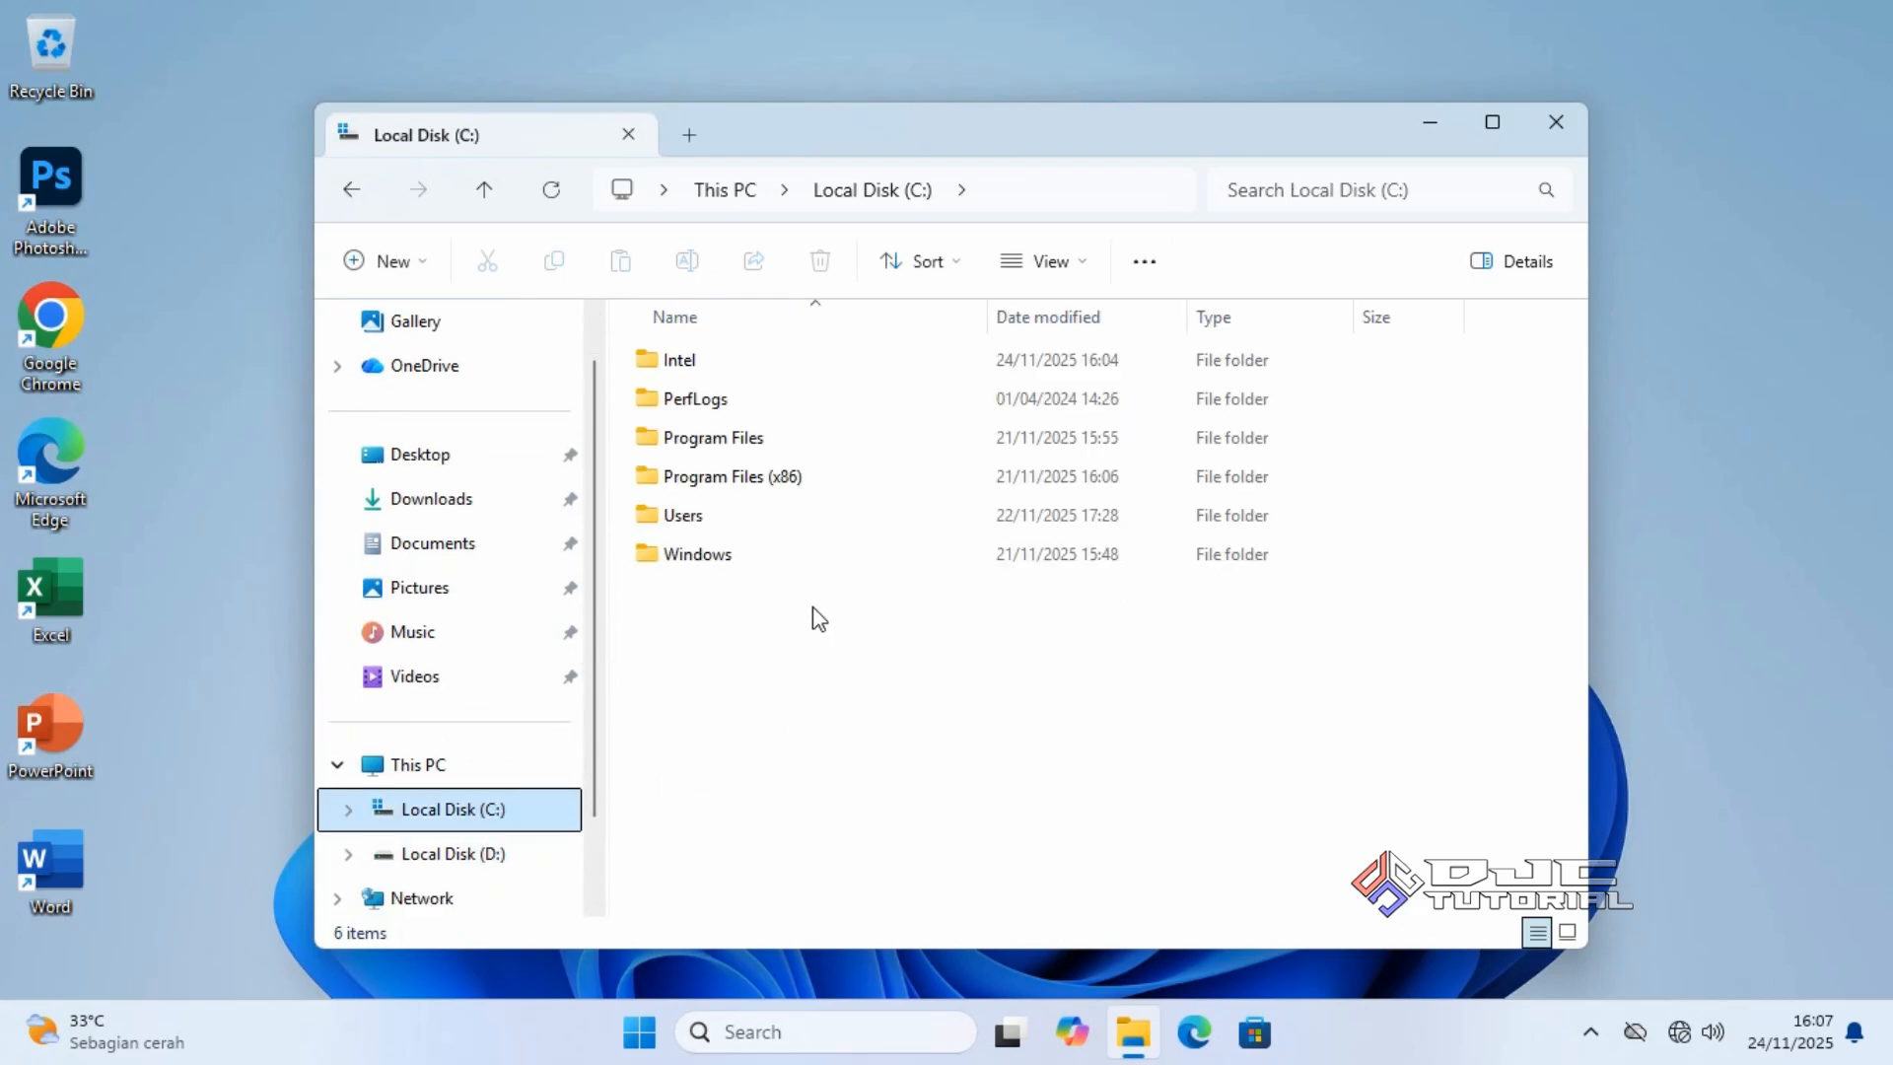
pyautogui.click(827, 517)
pyautogui.doubleClick(827, 518)
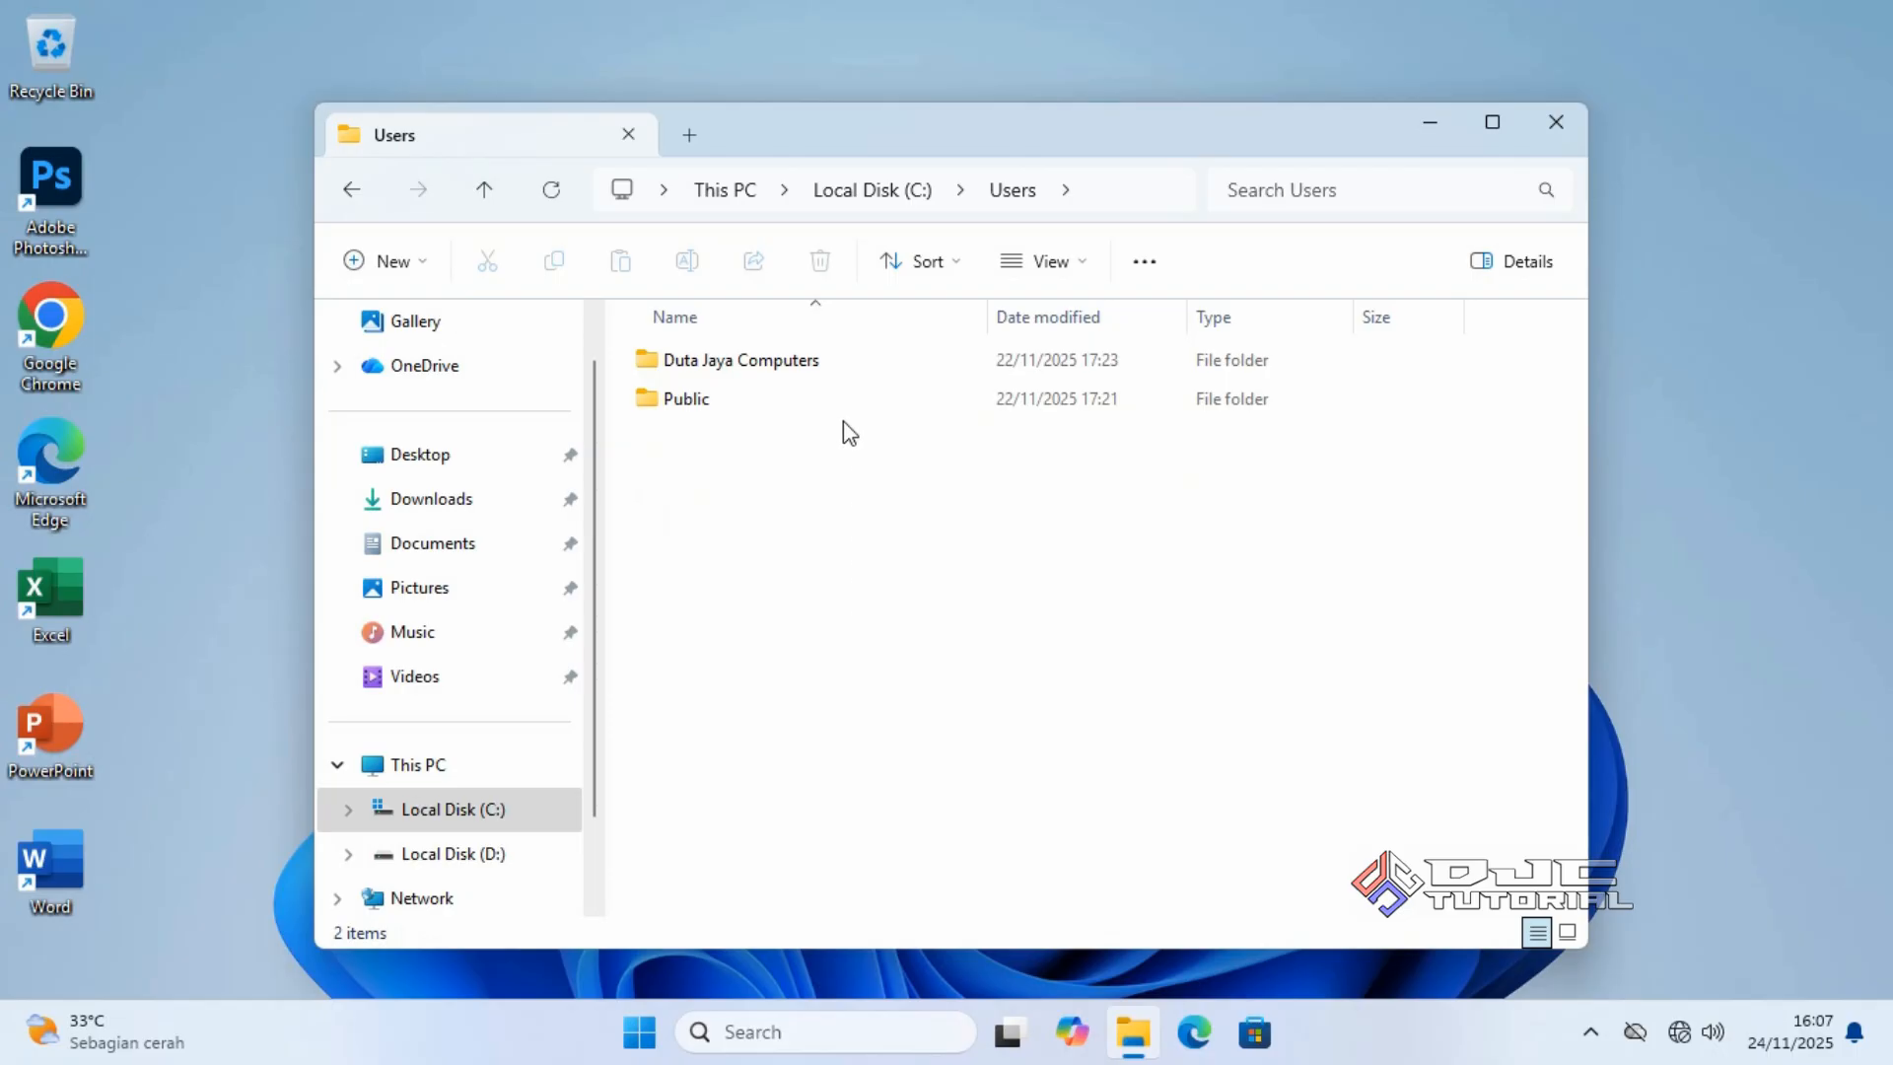
pyautogui.click(845, 361)
pyautogui.doubleClick(845, 360)
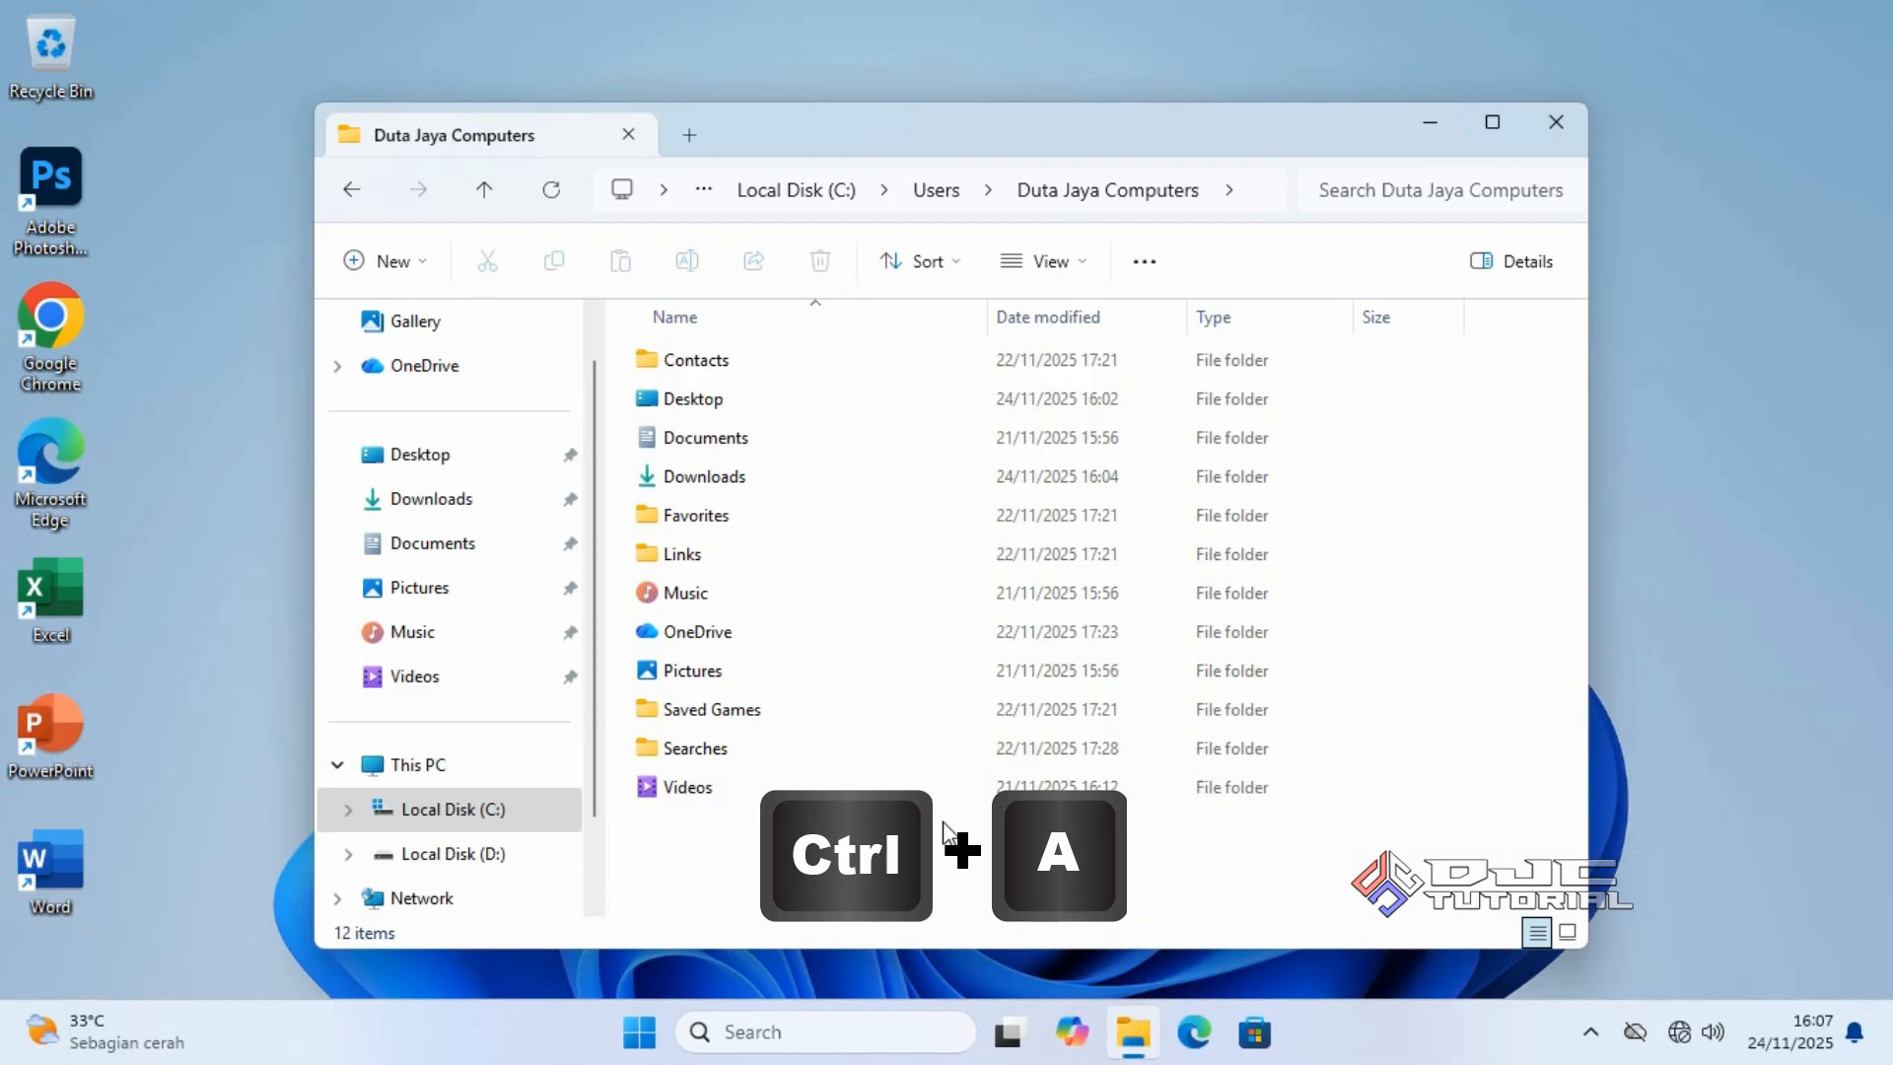
# Copy all twelve profile folders and switch to Local Disk (D:).
pyautogui.hotkey('ctrl', 'a')
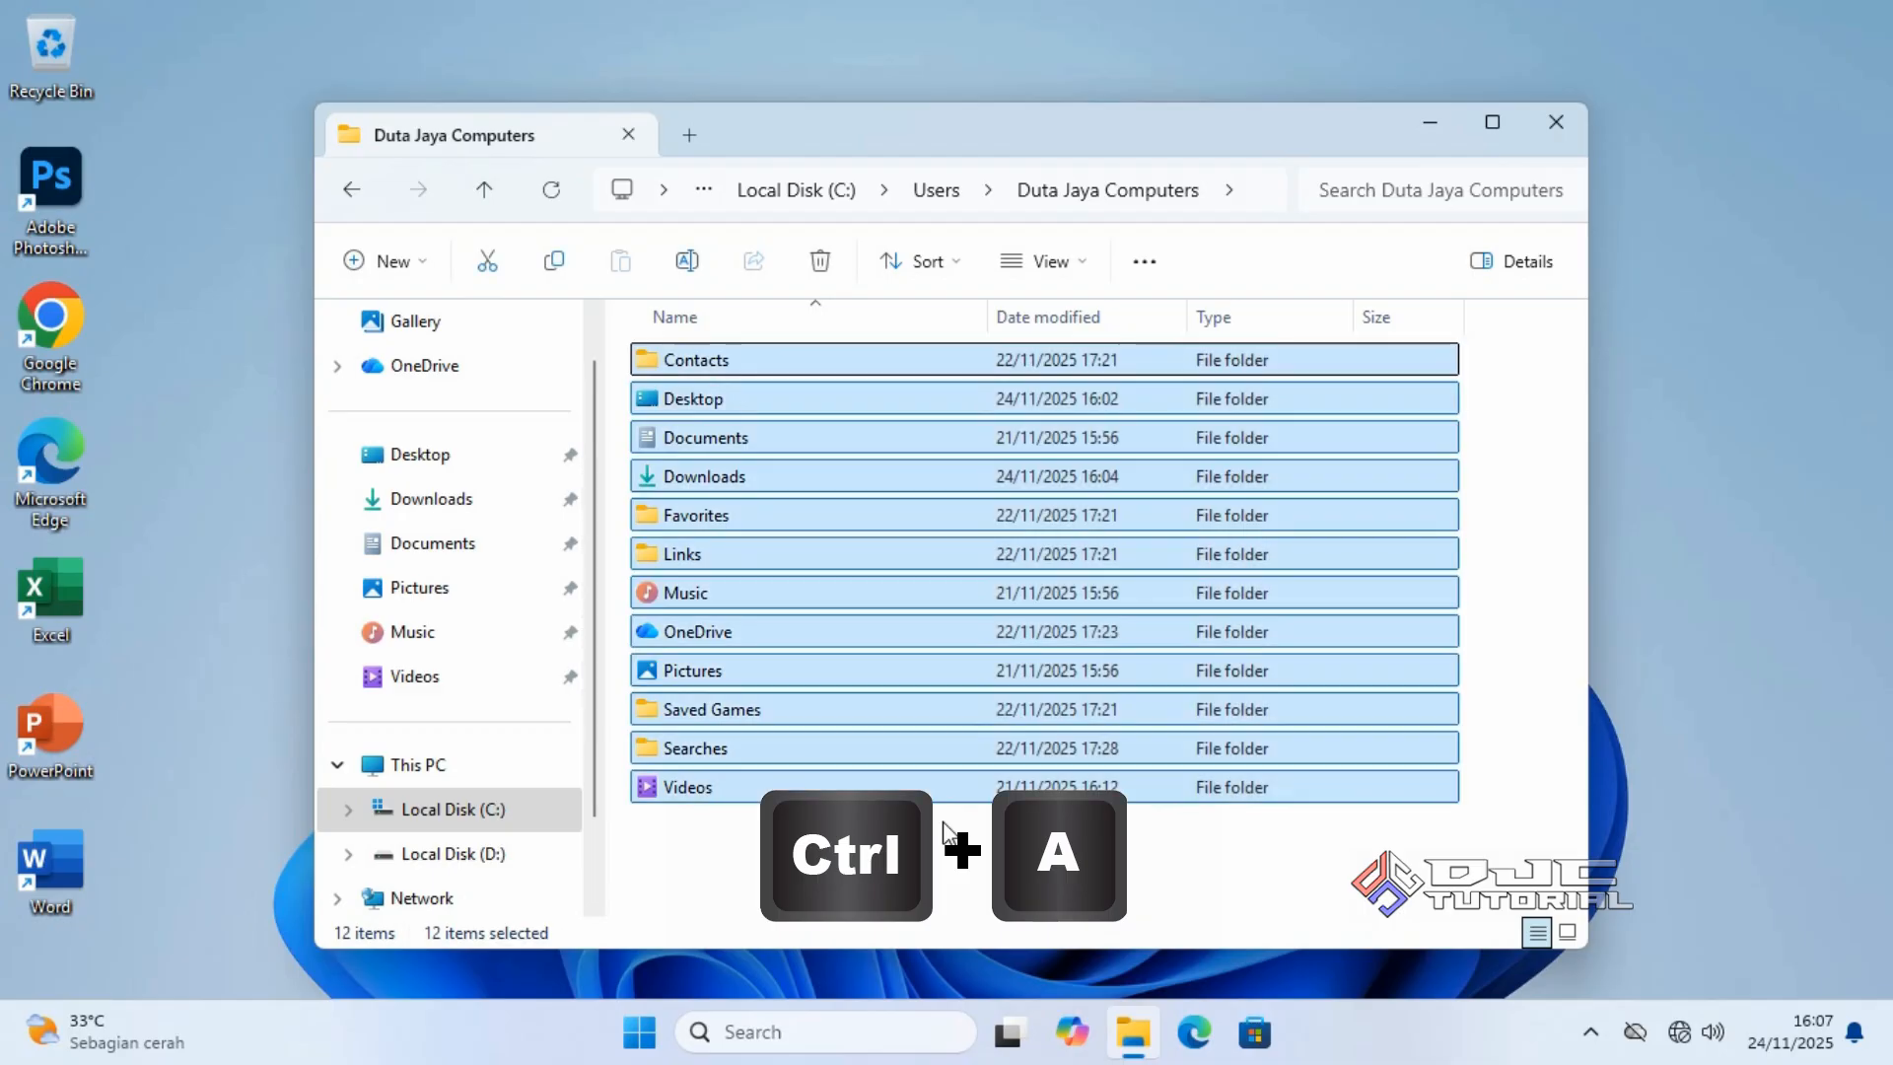
pyautogui.rightClick(942, 799)
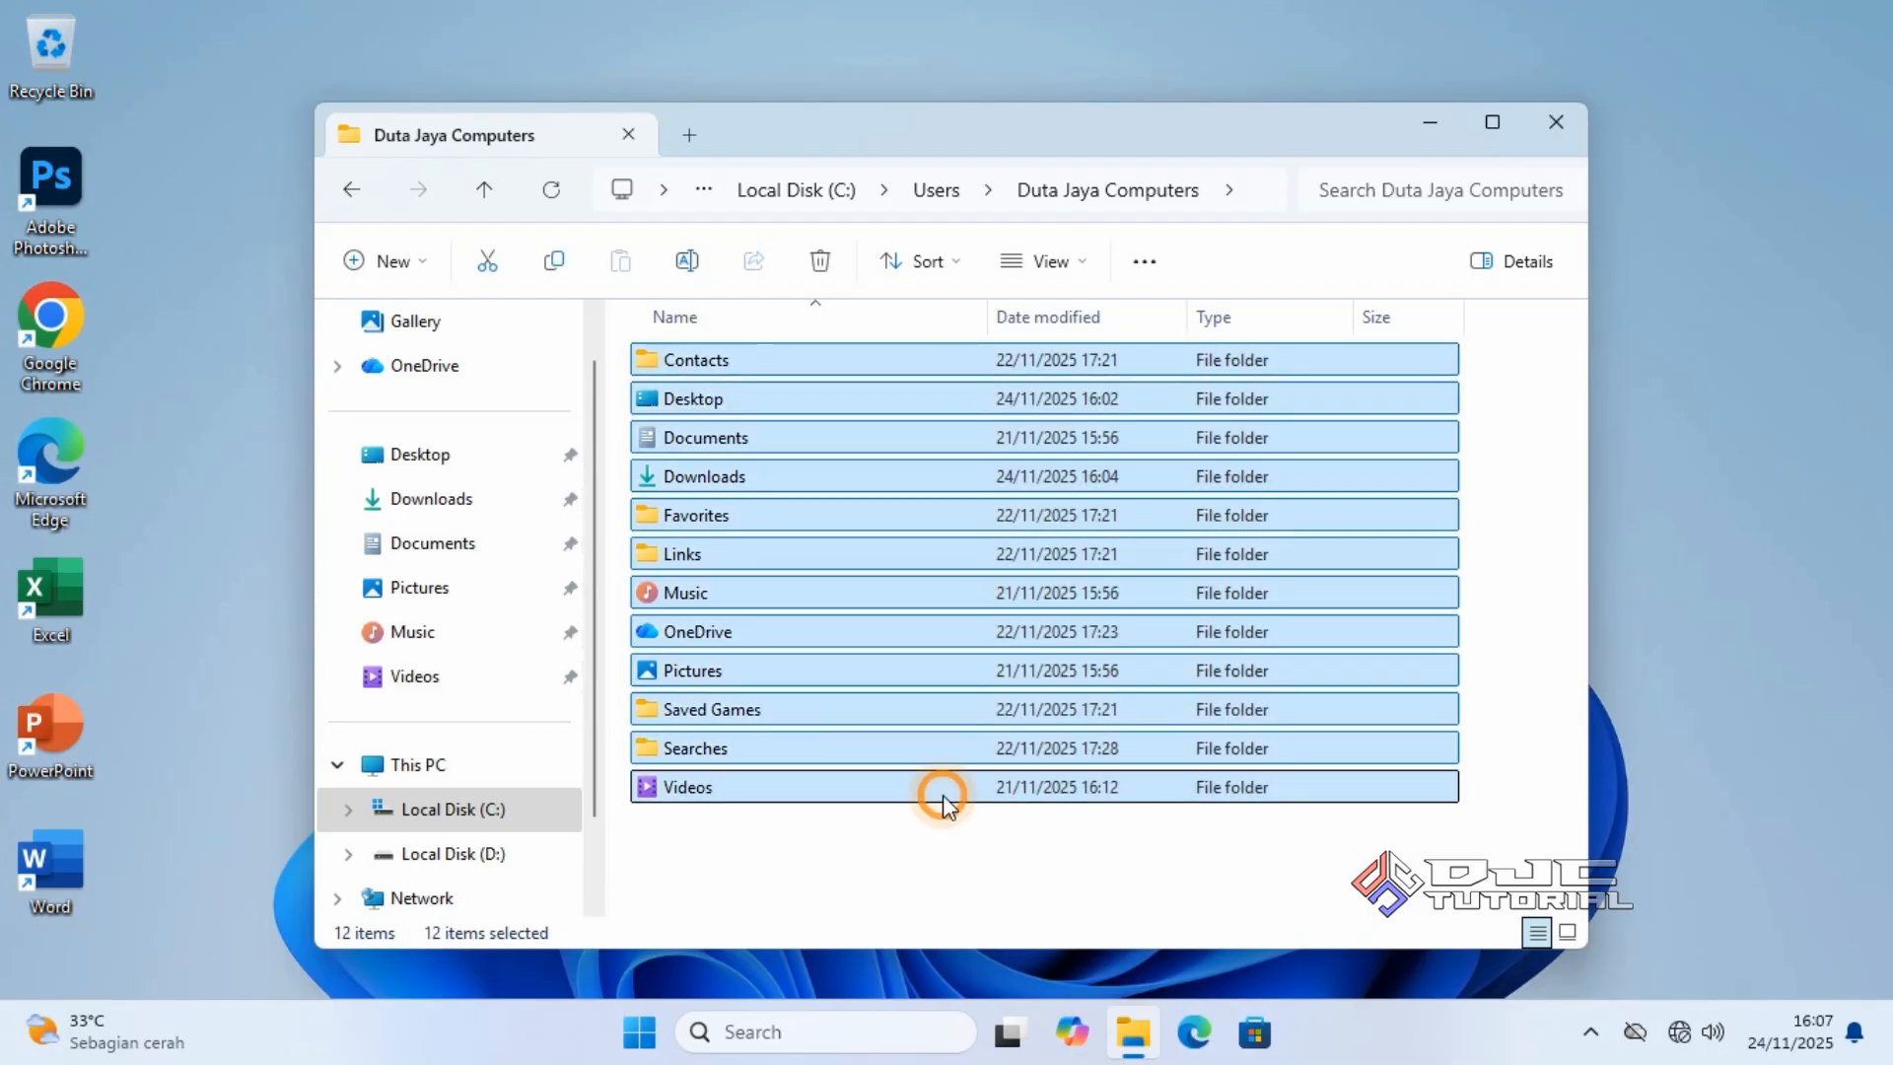
pyautogui.click(1065, 828)
pyautogui.click(539, 856)
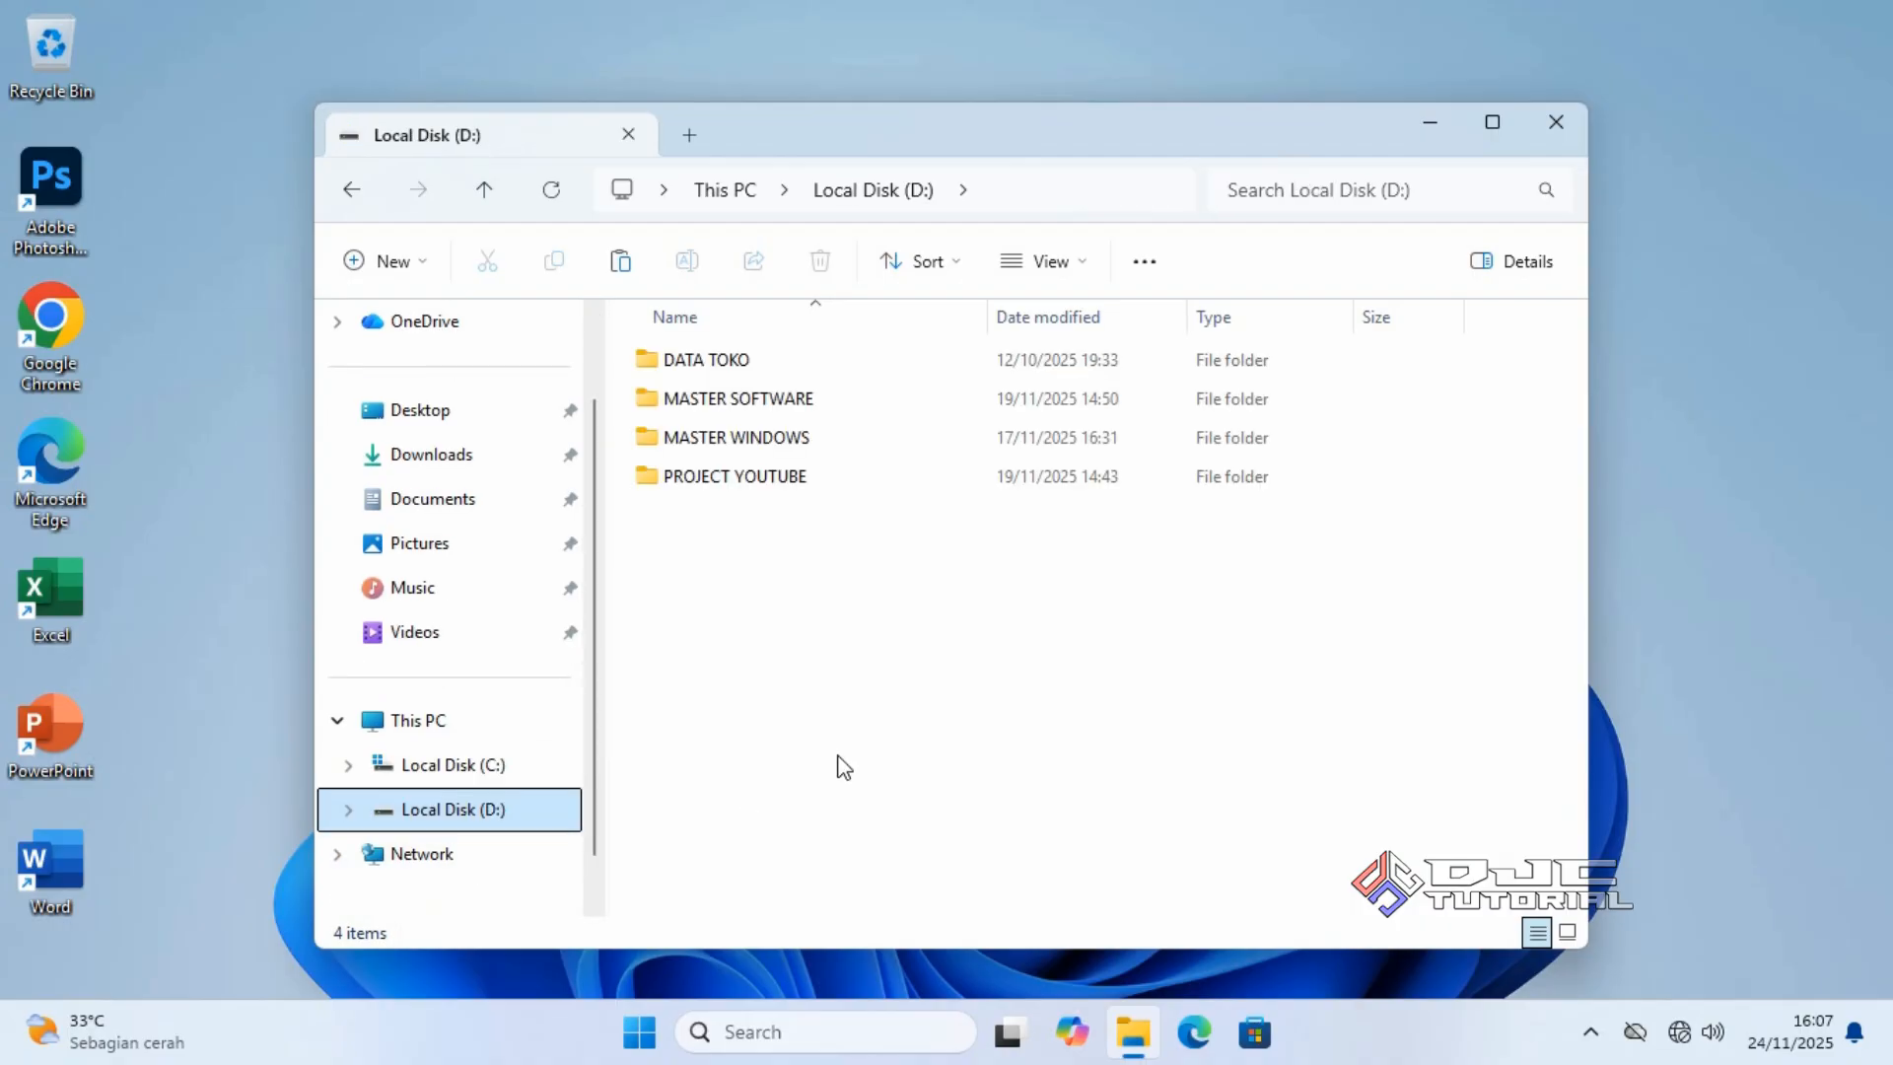
# Create a new folder named 'BACKUP DATA C' on D:.
pyautogui.rightClick(878, 714)
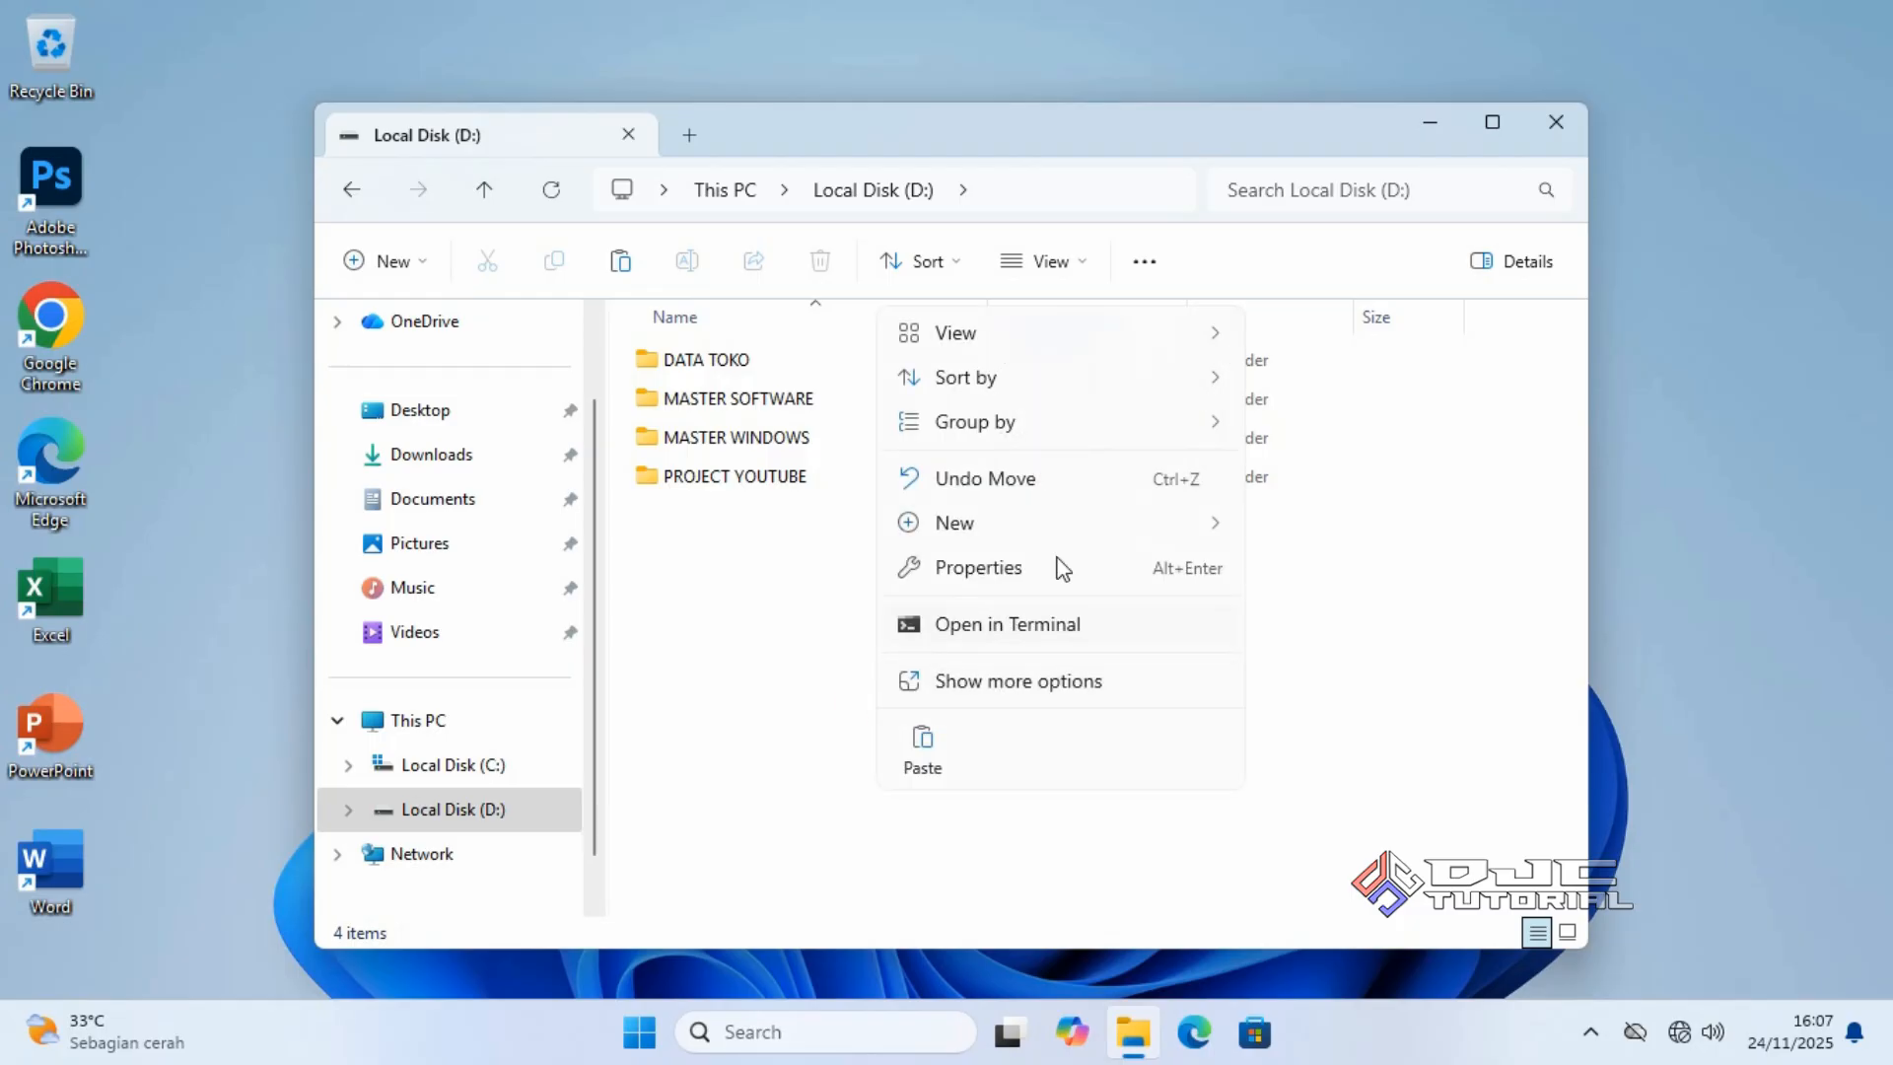
pyautogui.moveTo(1097, 532)
pyautogui.click(1296, 526)
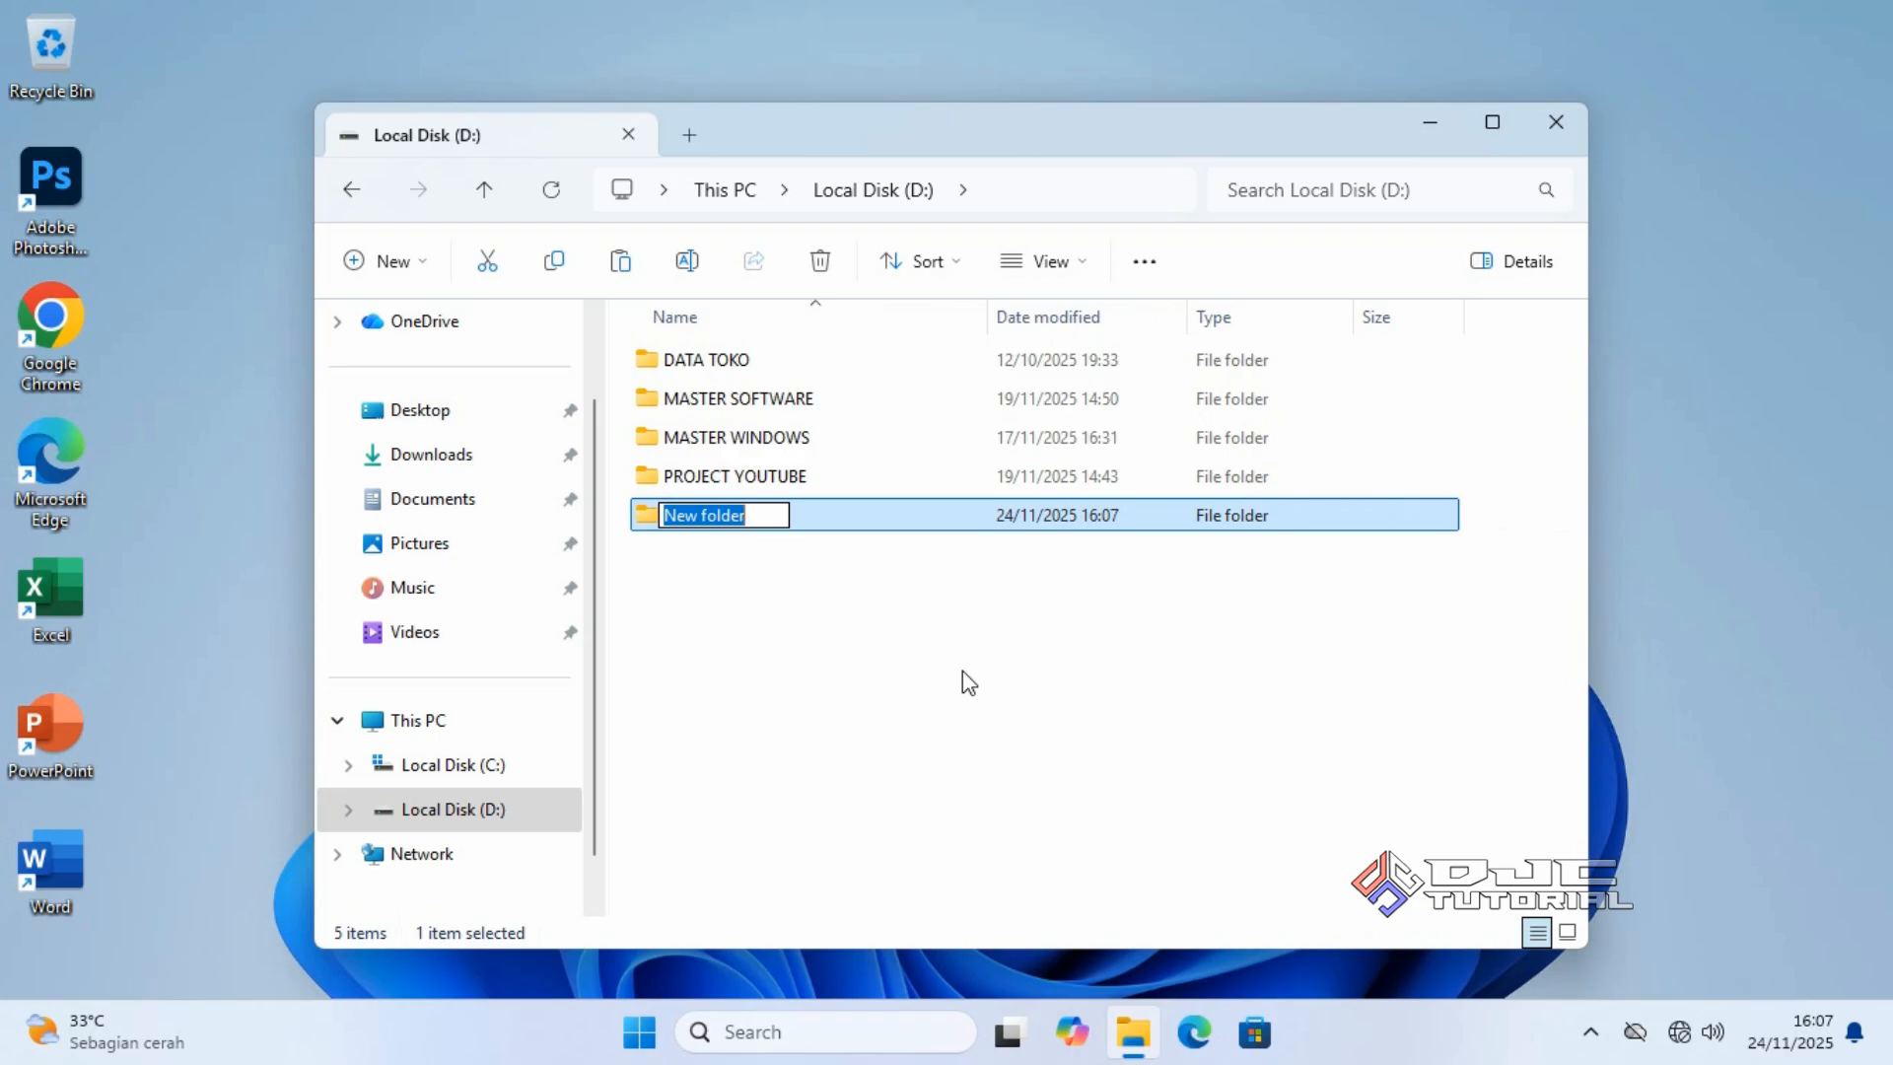
pyautogui.write('BAC')
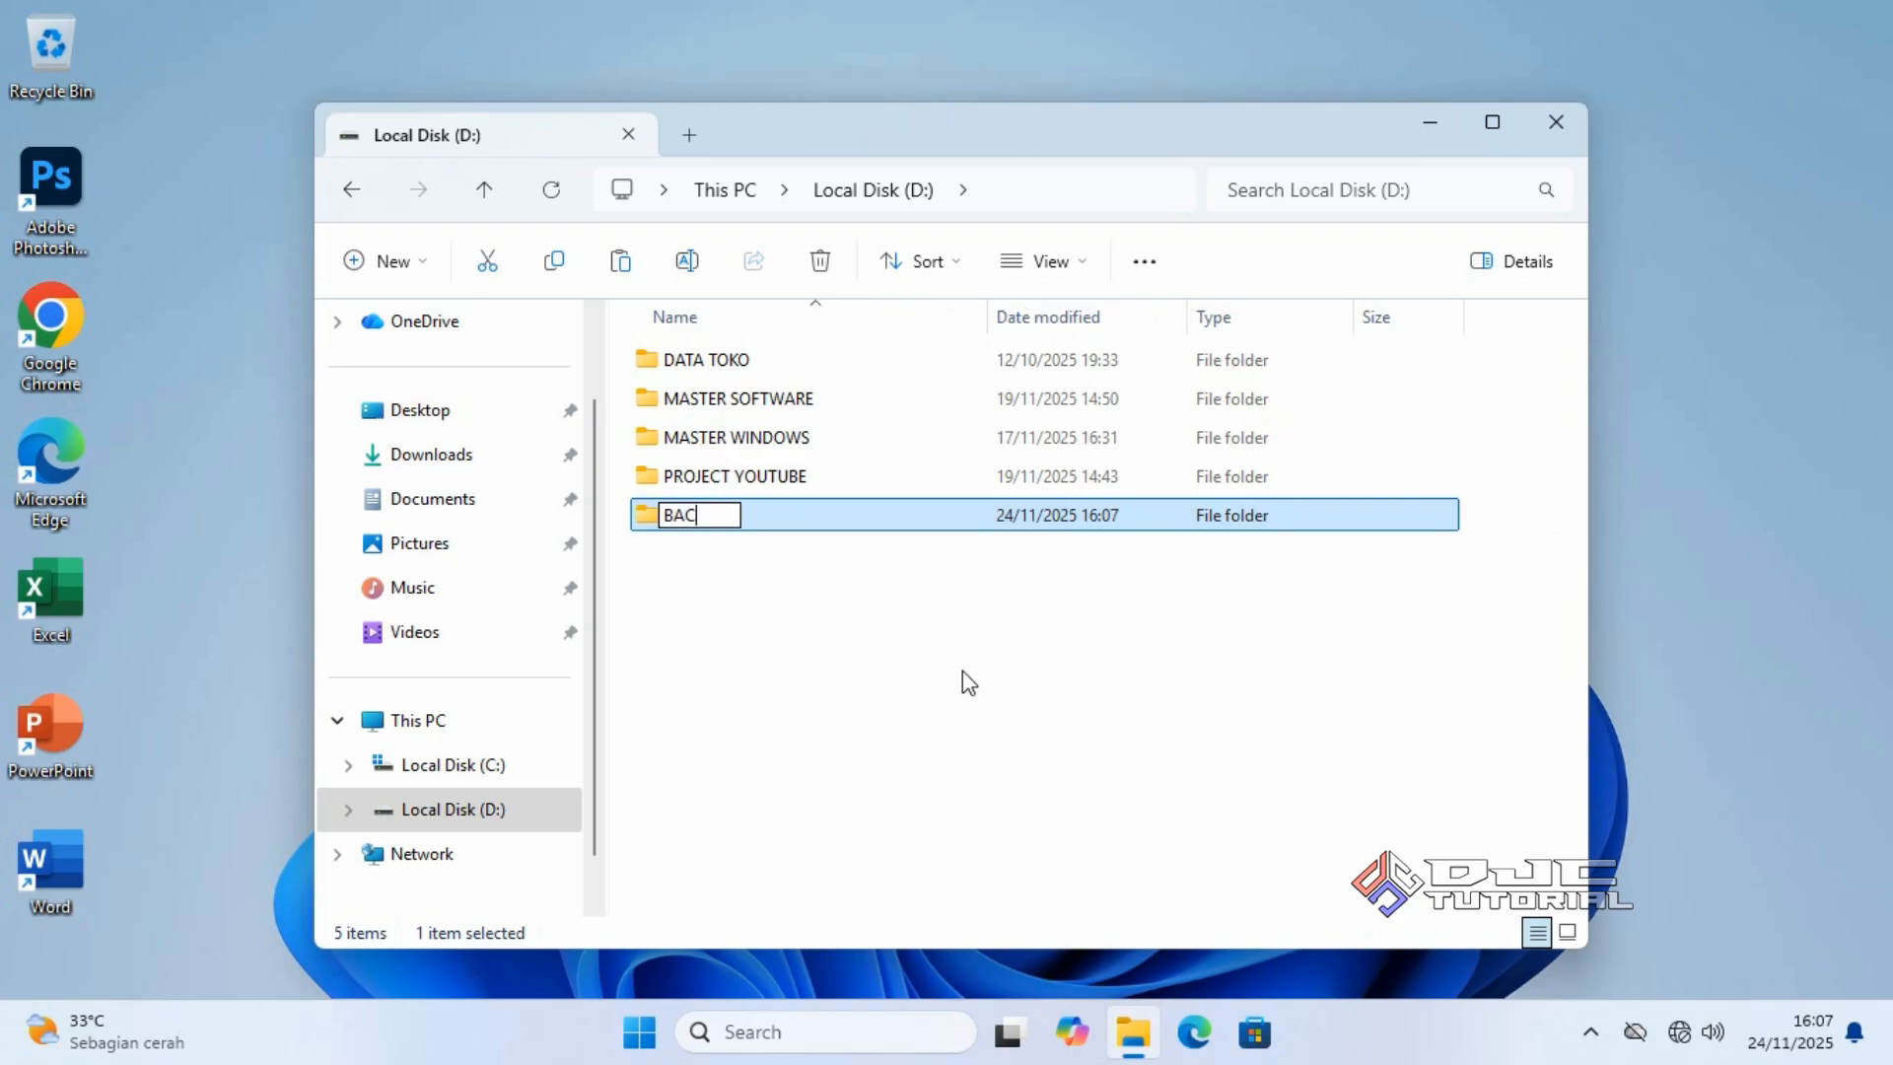
pyautogui.write('KUP DATA C')
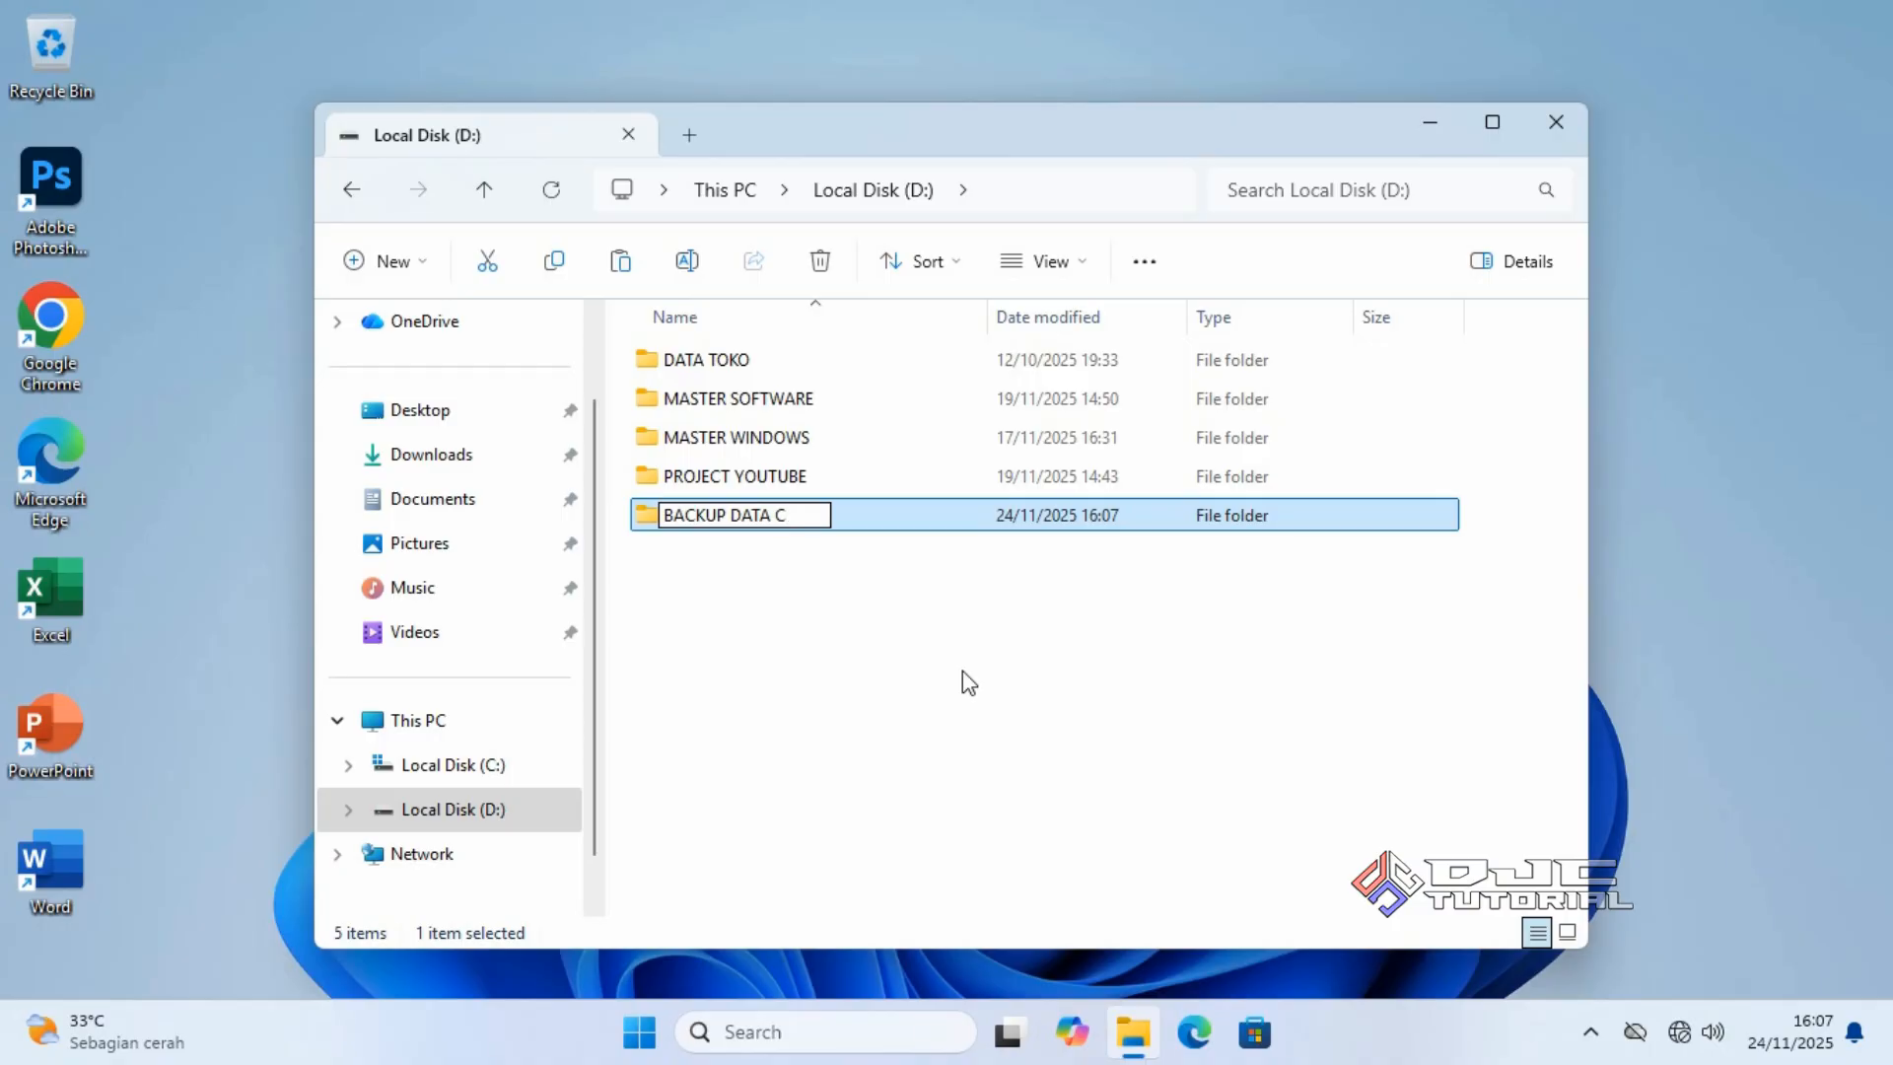
pyautogui.click(925, 669)
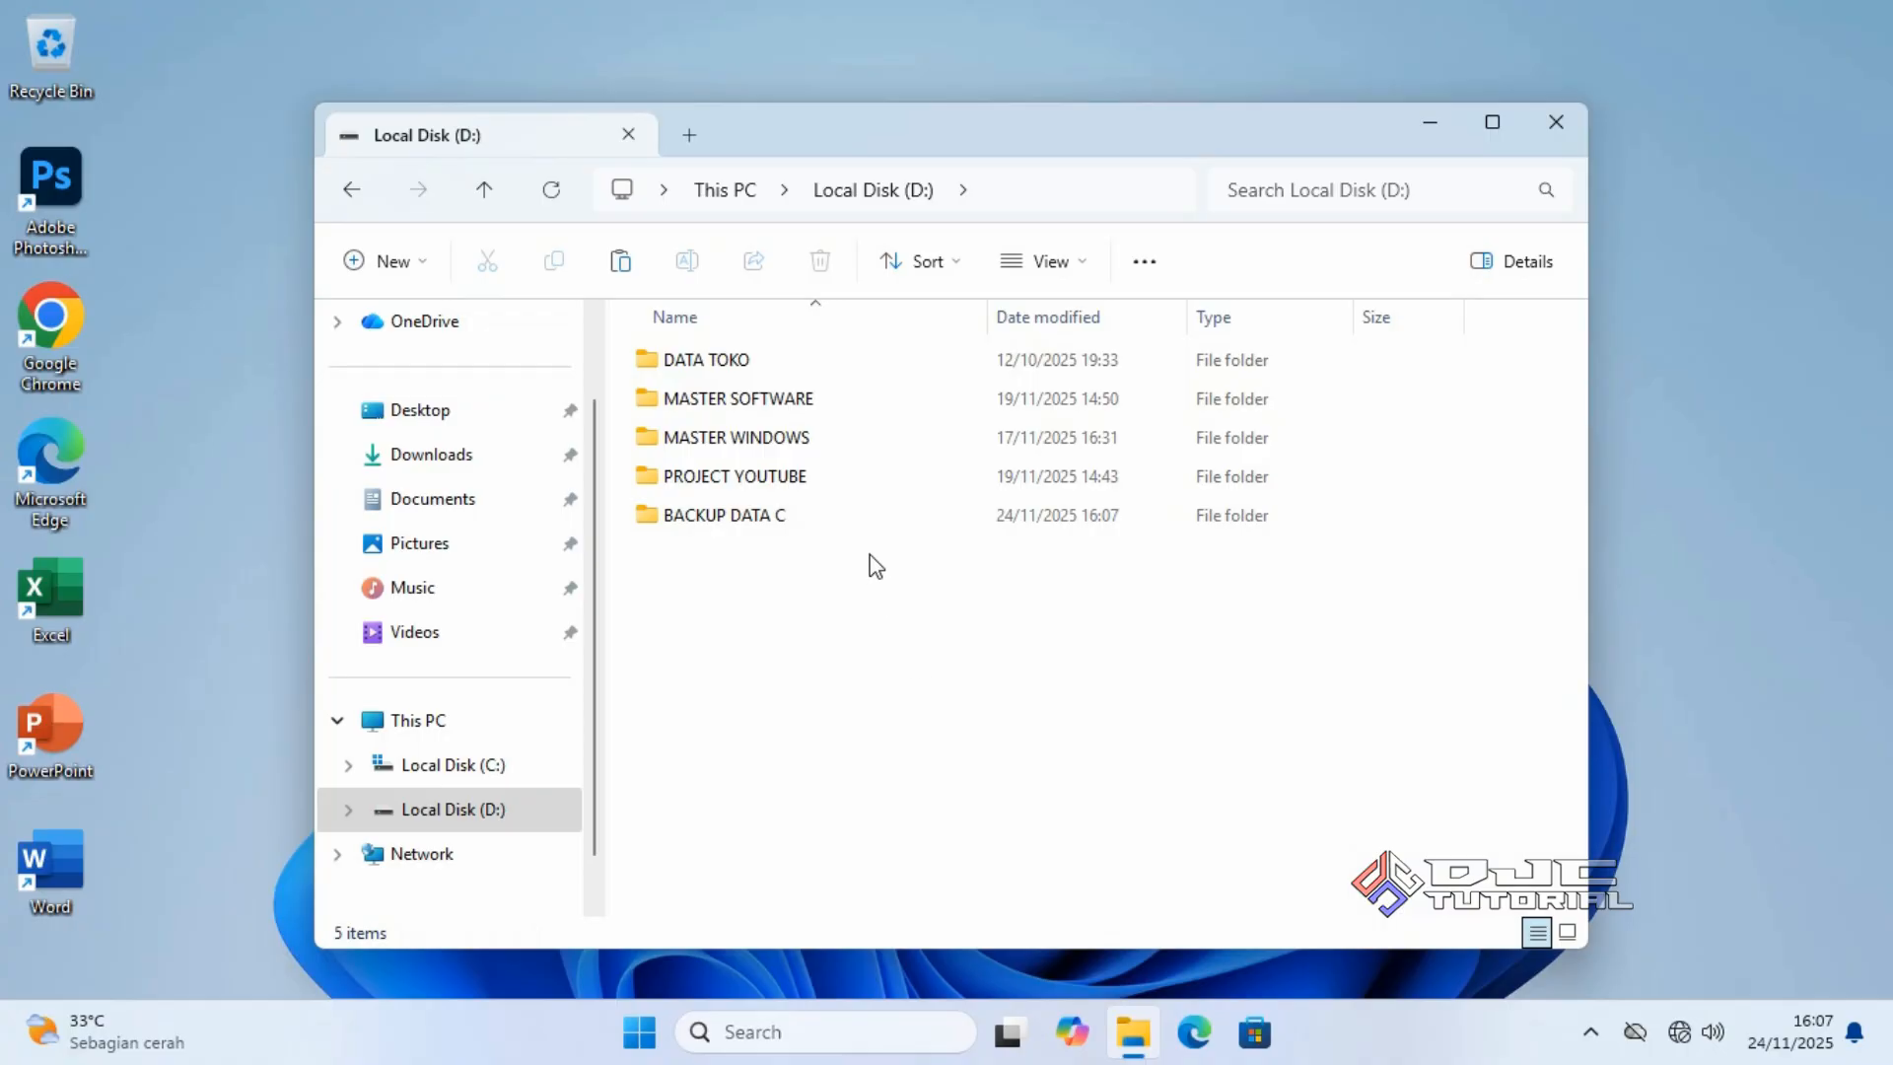
# Paste the twelve copied profile folders into BACKUP DATA C.
pyautogui.doubleClick(866, 523)
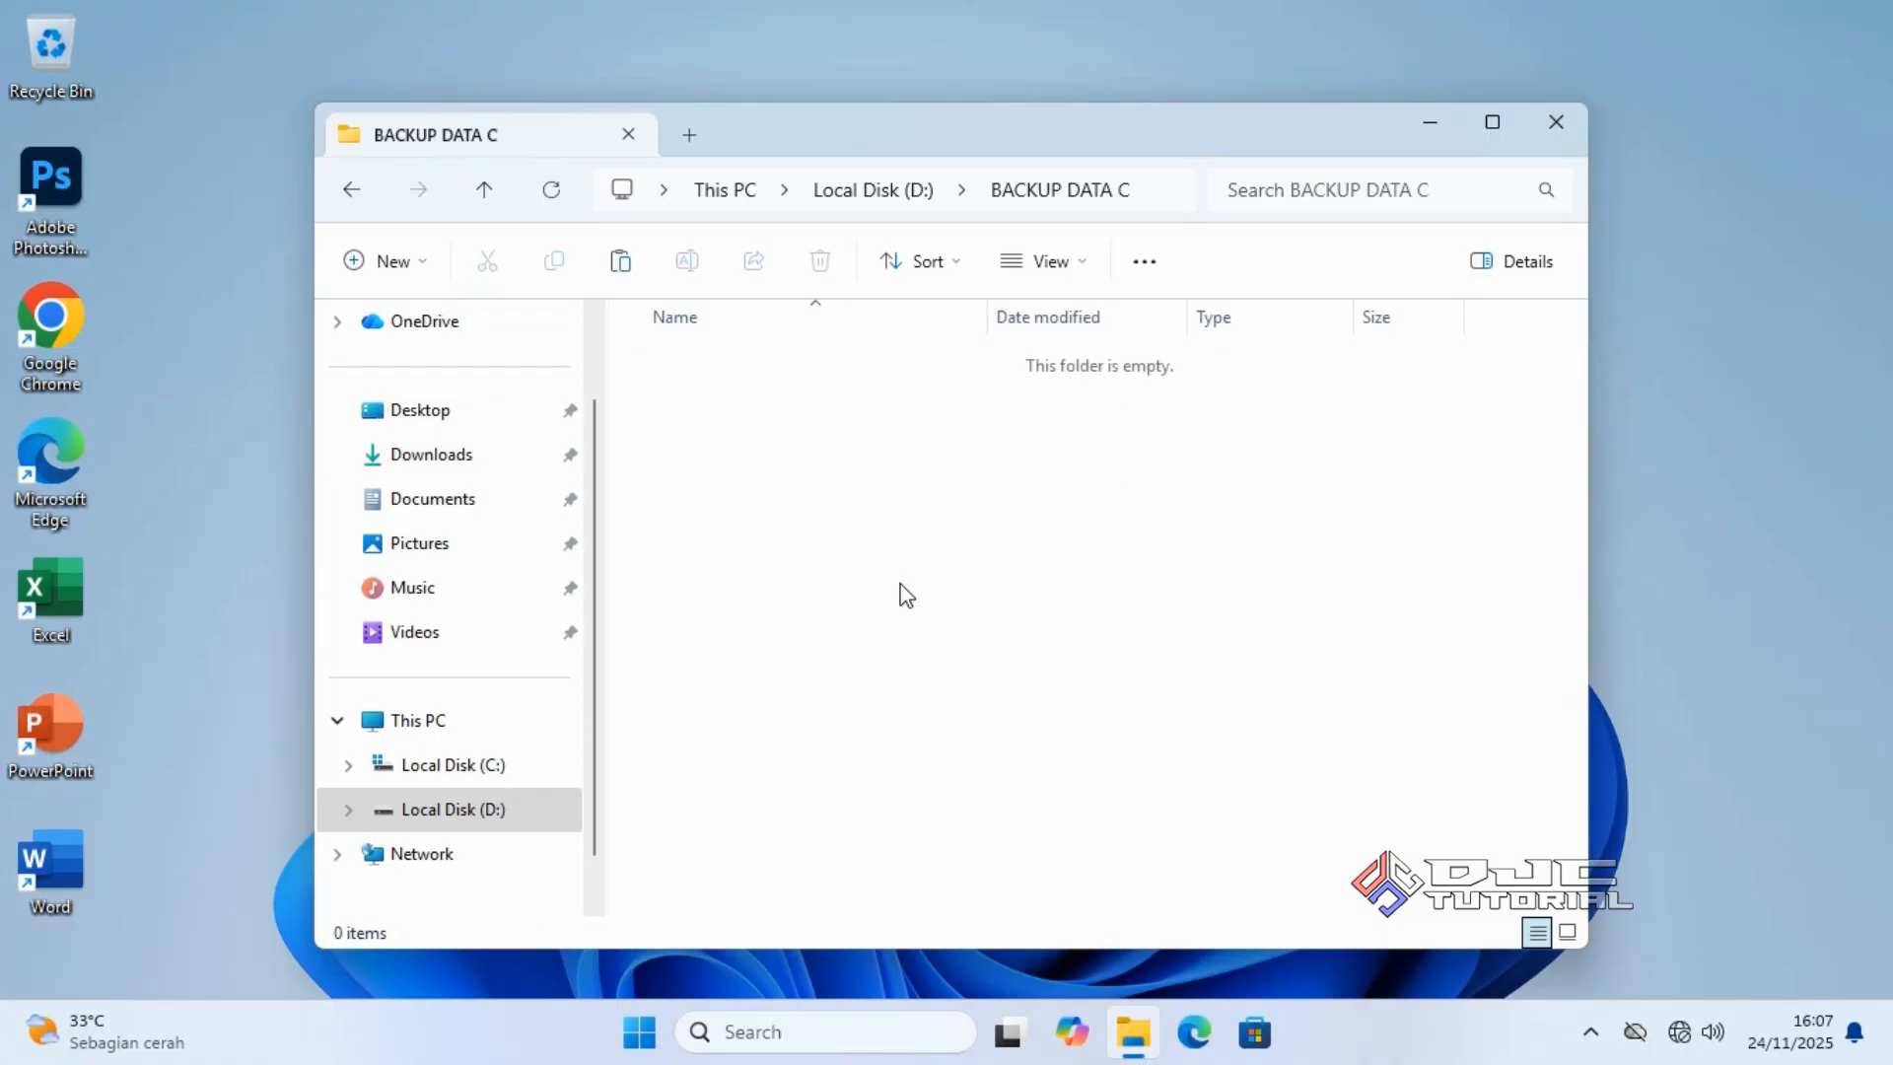
pyautogui.rightClick(938, 571)
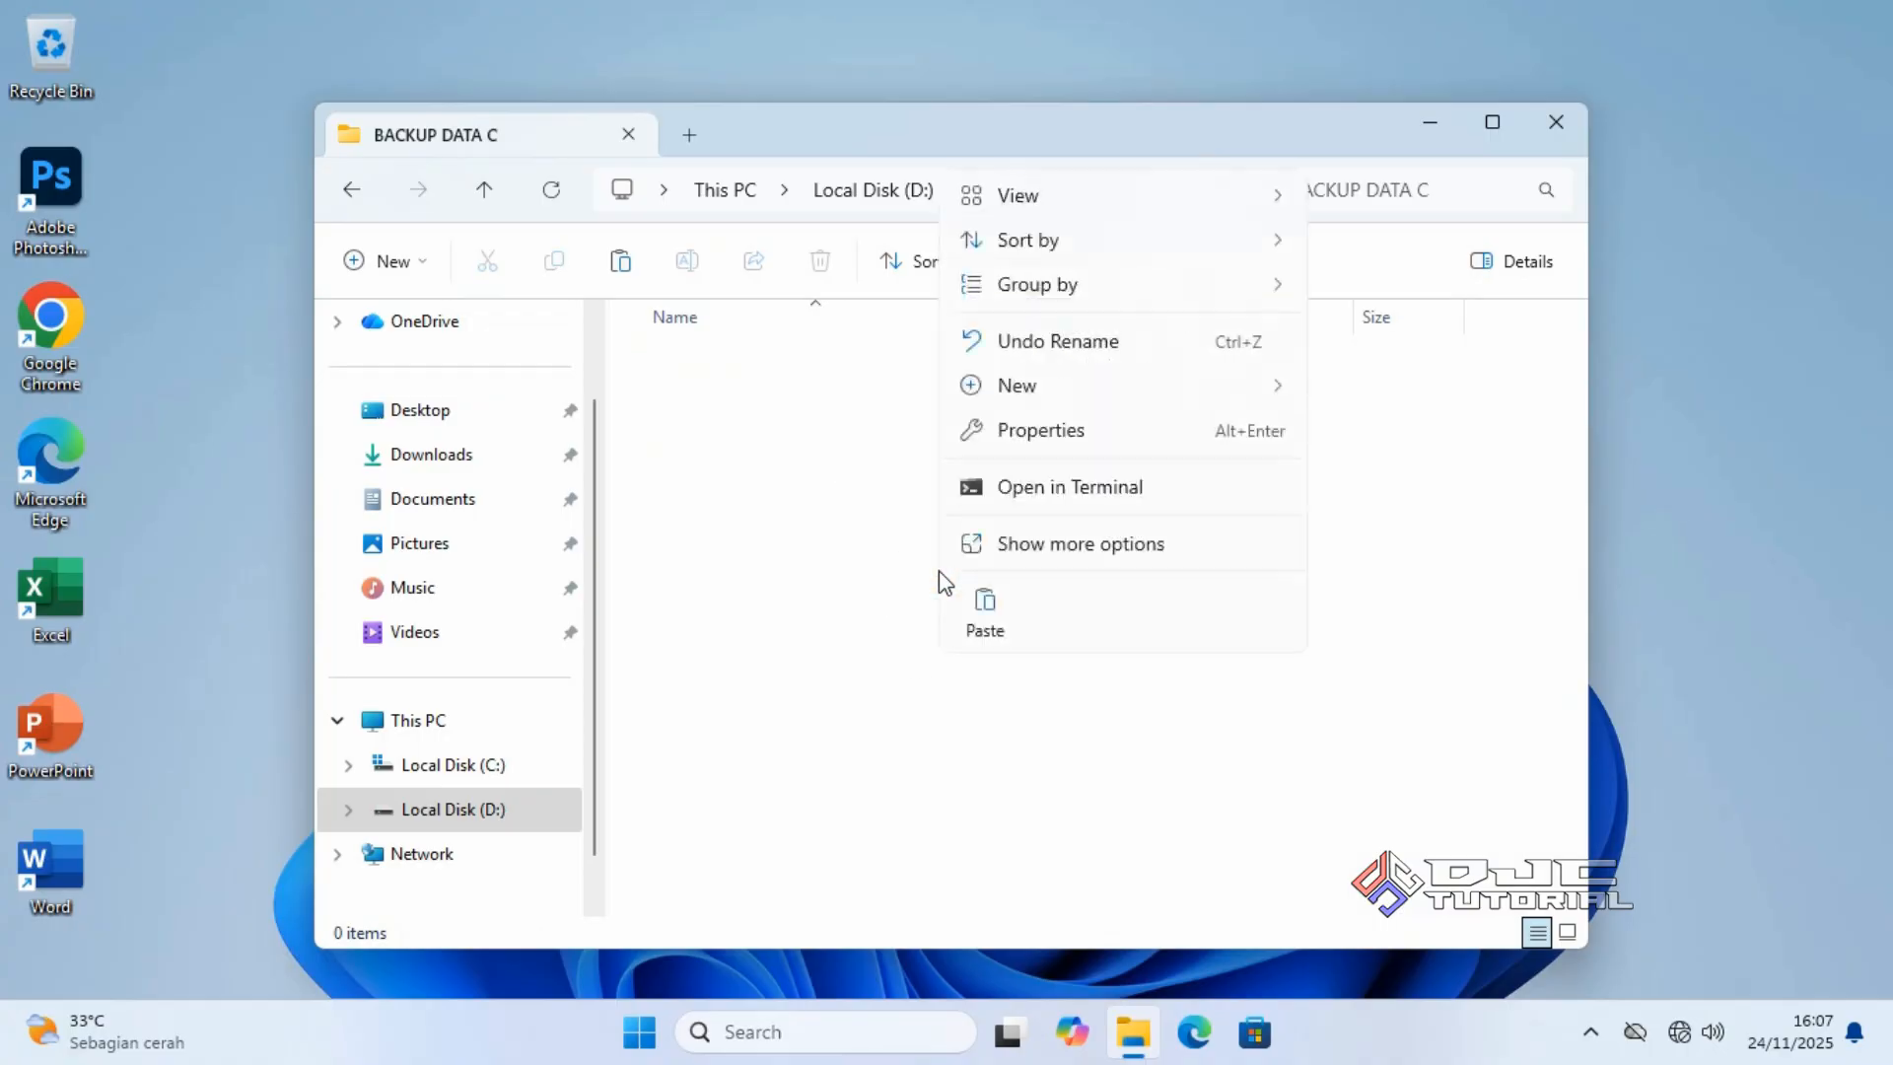
pyautogui.click(984, 603)
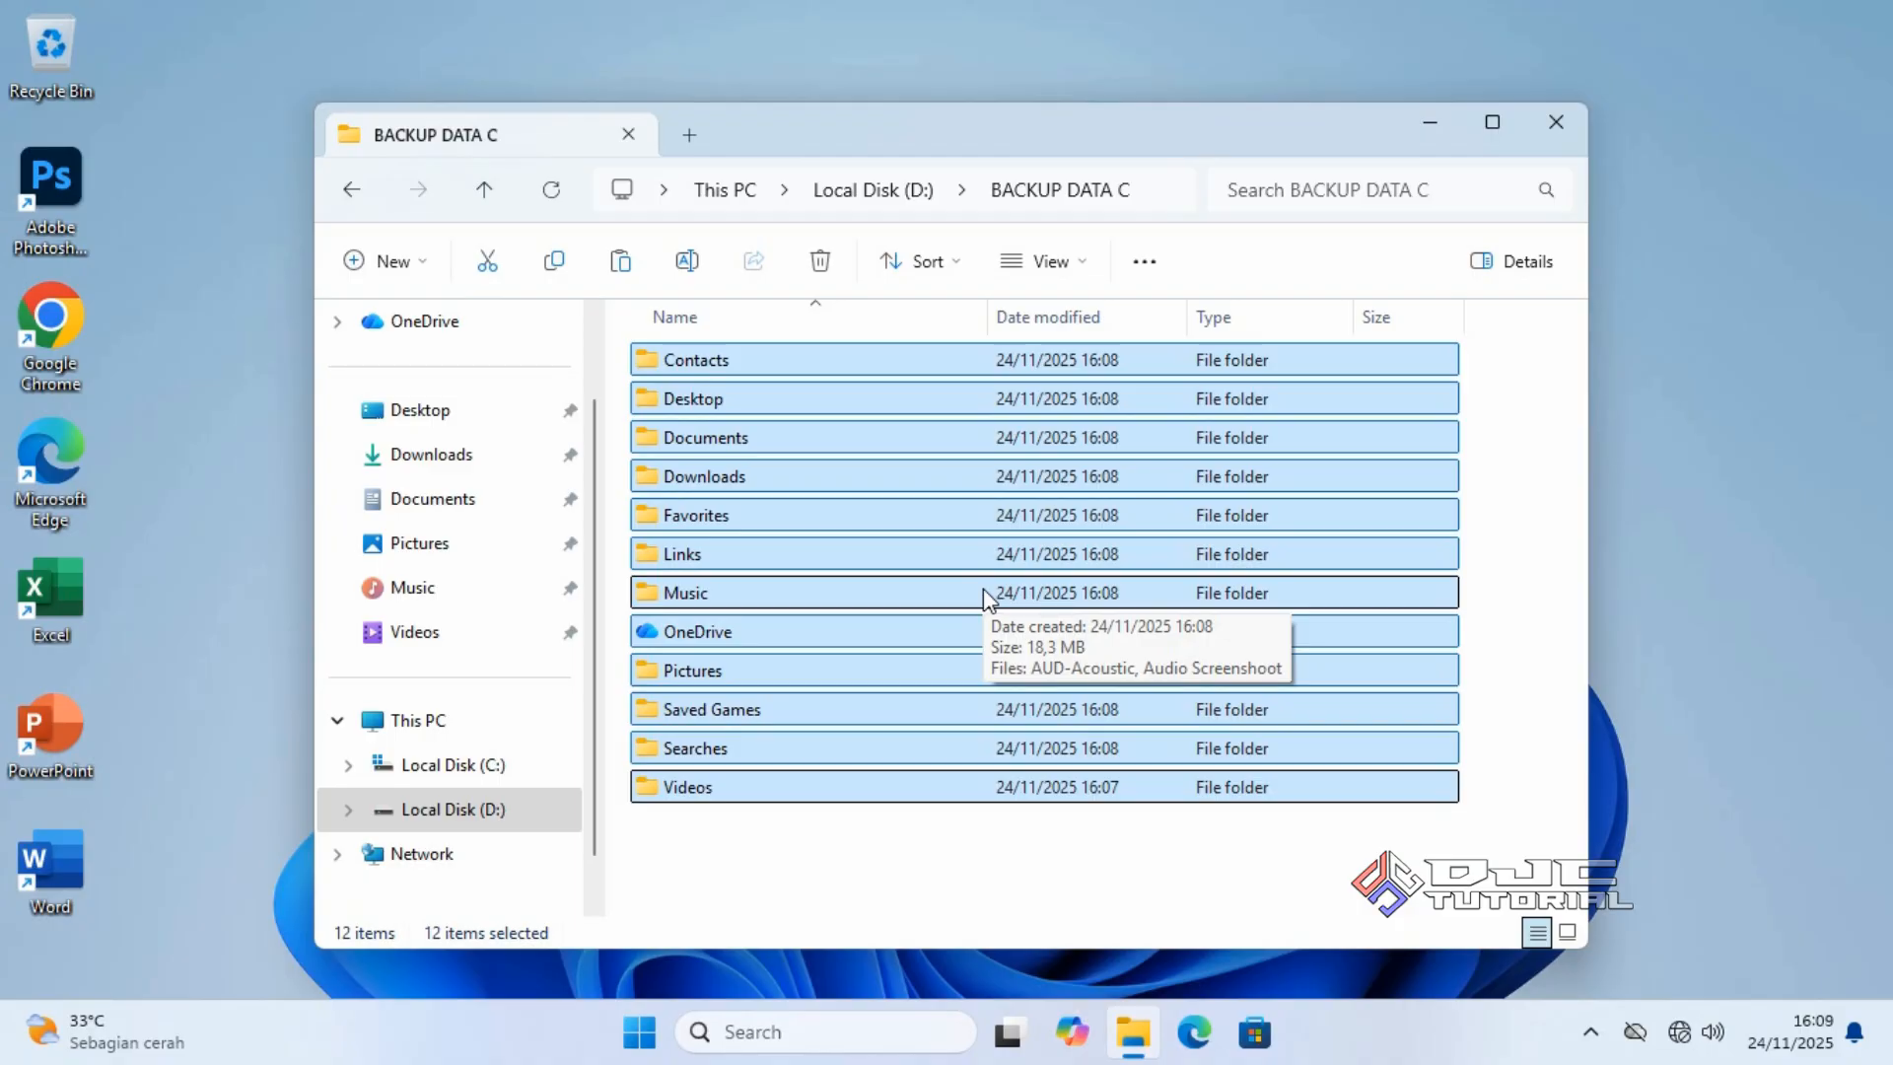
# Open This PC's properties to show the About page.
pyautogui.click(552, 716)
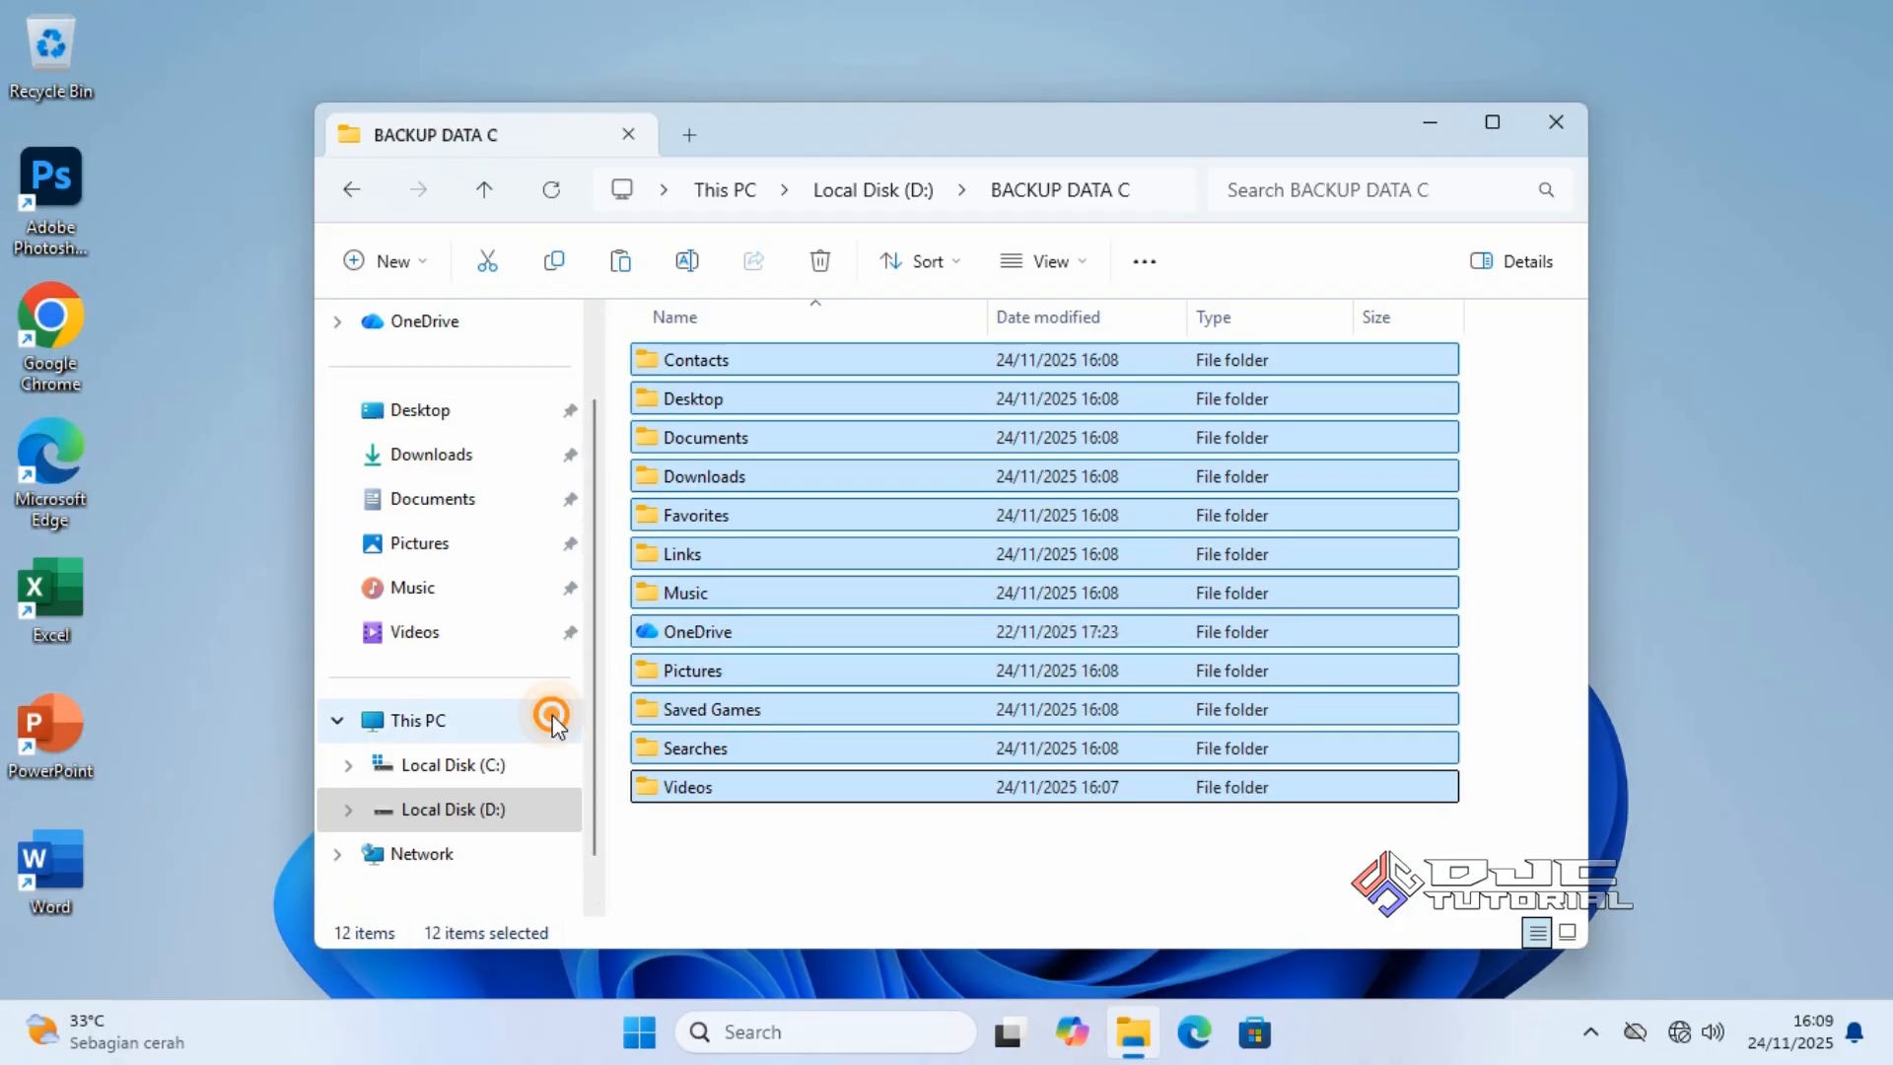
pyautogui.rightClick(552, 715)
pyautogui.click(637, 641)
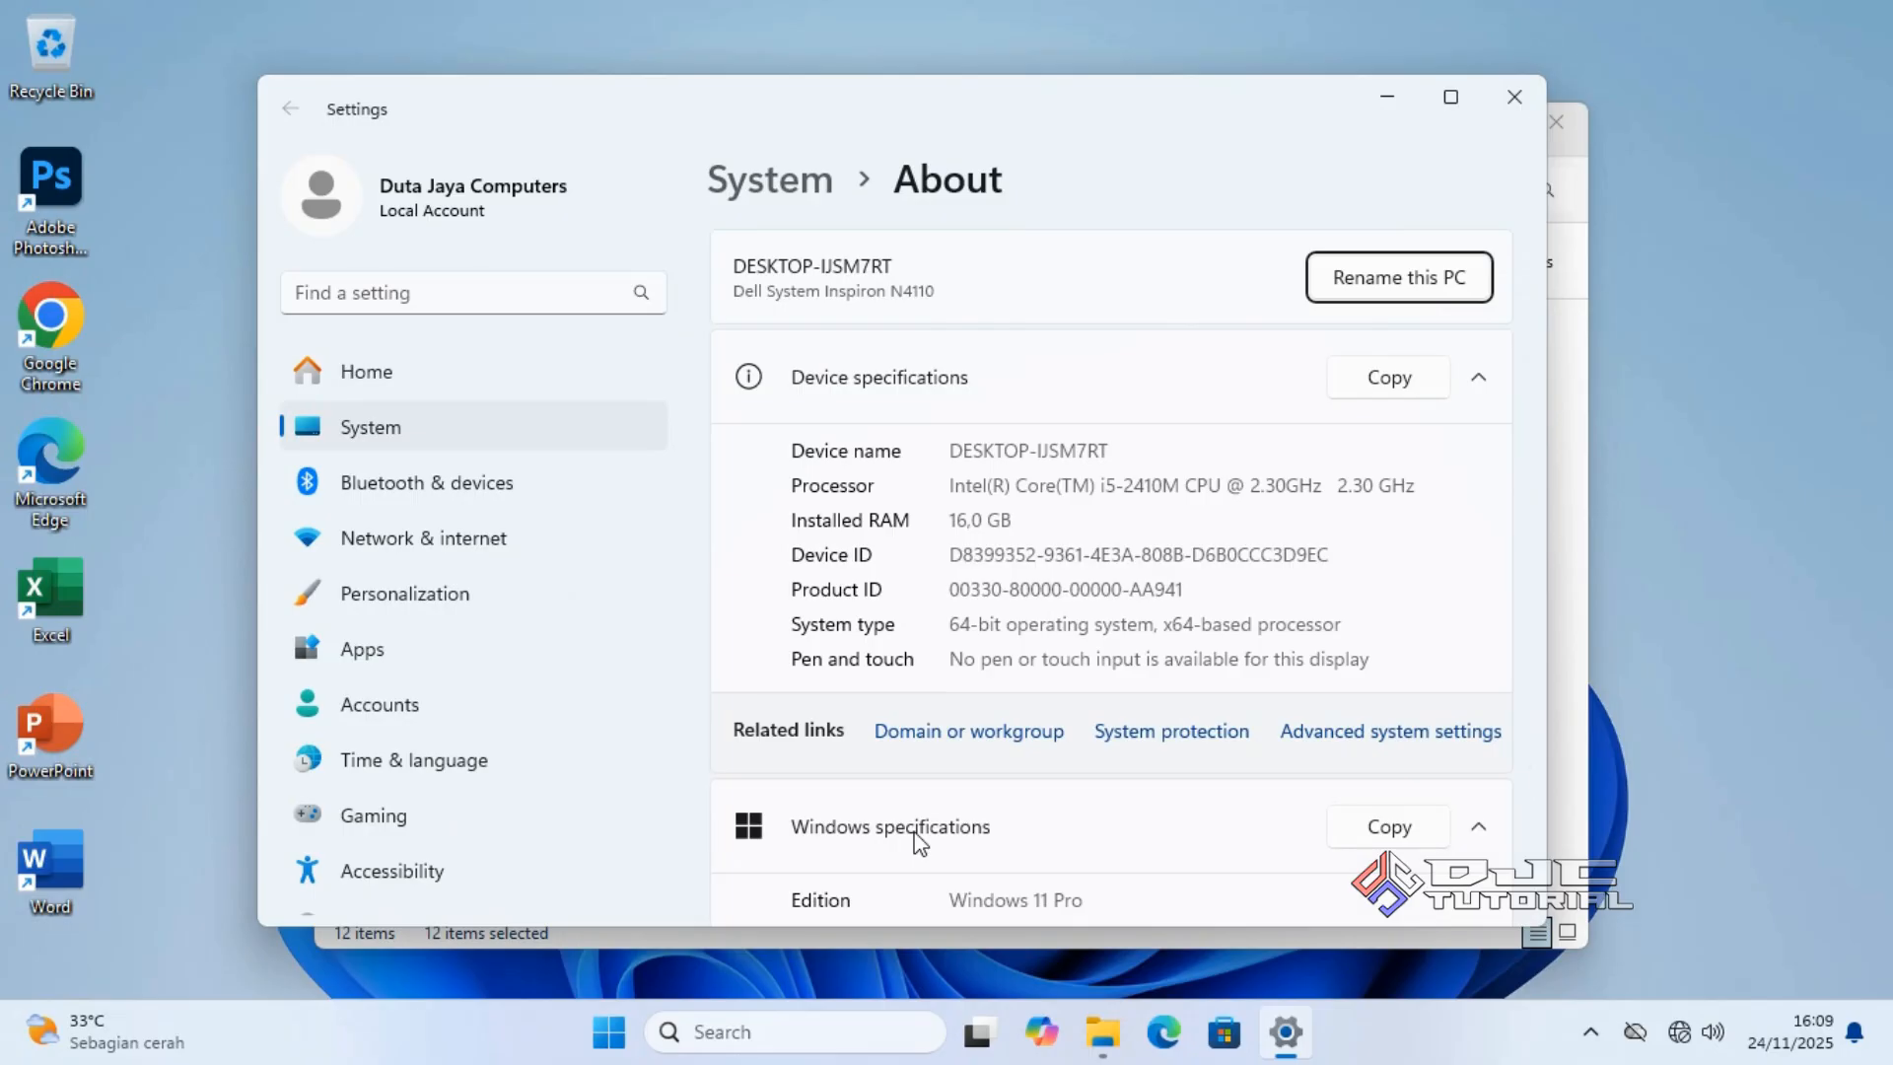
# Note the Windows 11 Pro edition and 64-bit system type, then close Settings and File Explorer.
pyautogui.moveTo(949, 898); pyautogui.dragTo(1083, 902)
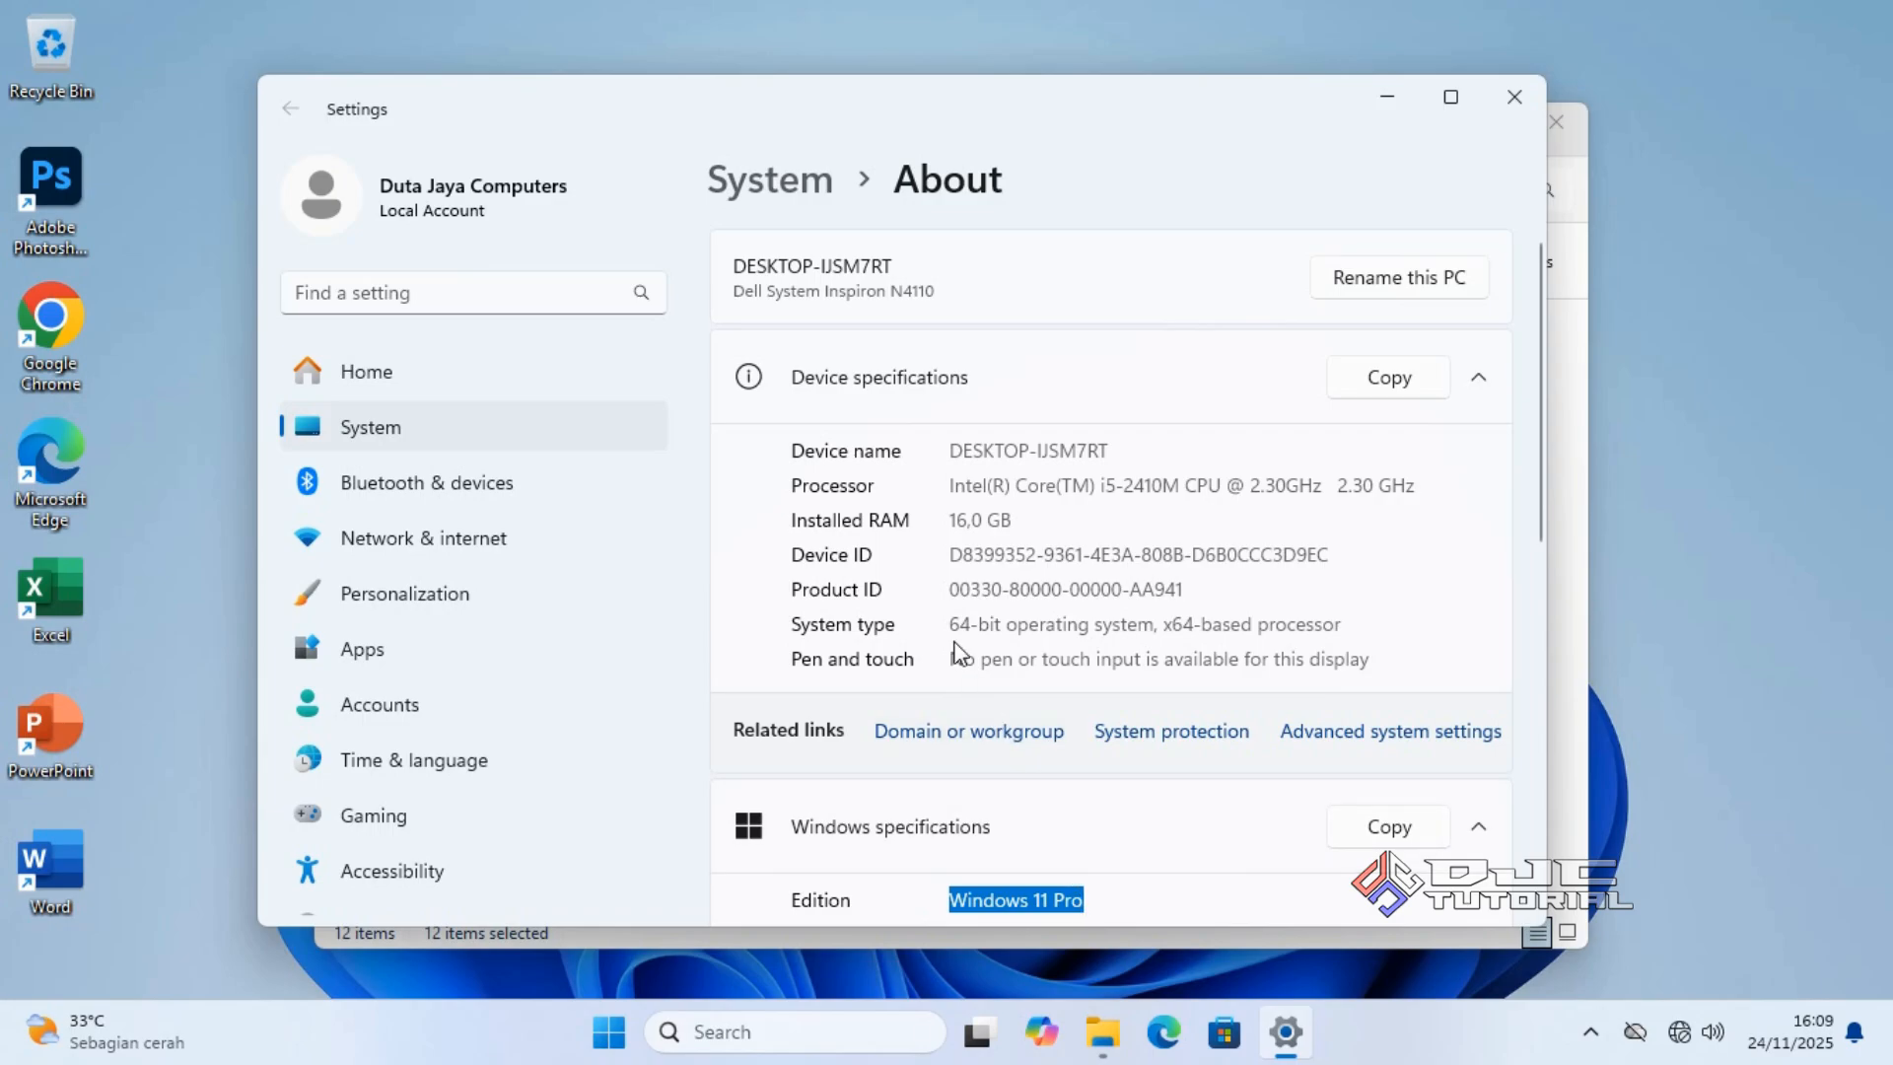
pyautogui.moveTo(951, 625); pyautogui.dragTo(1006, 630)
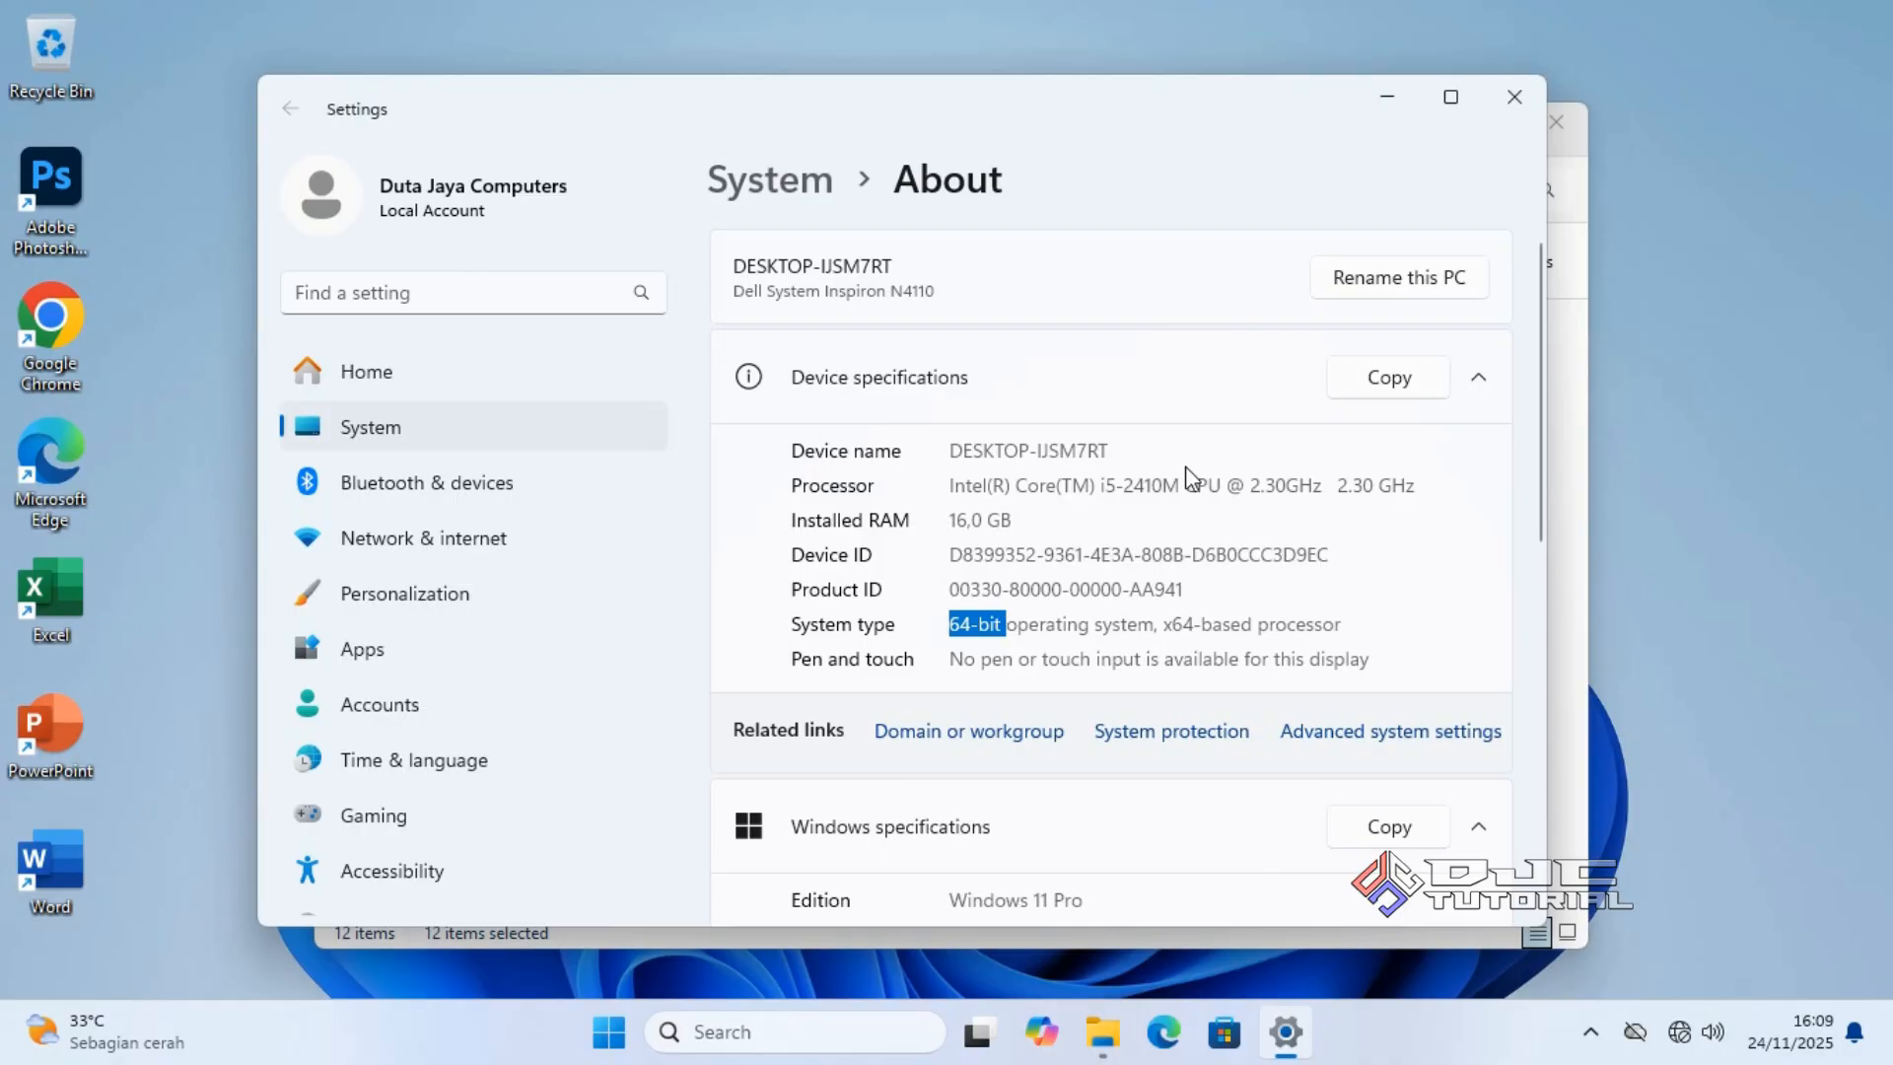
pyautogui.click(1511, 99)
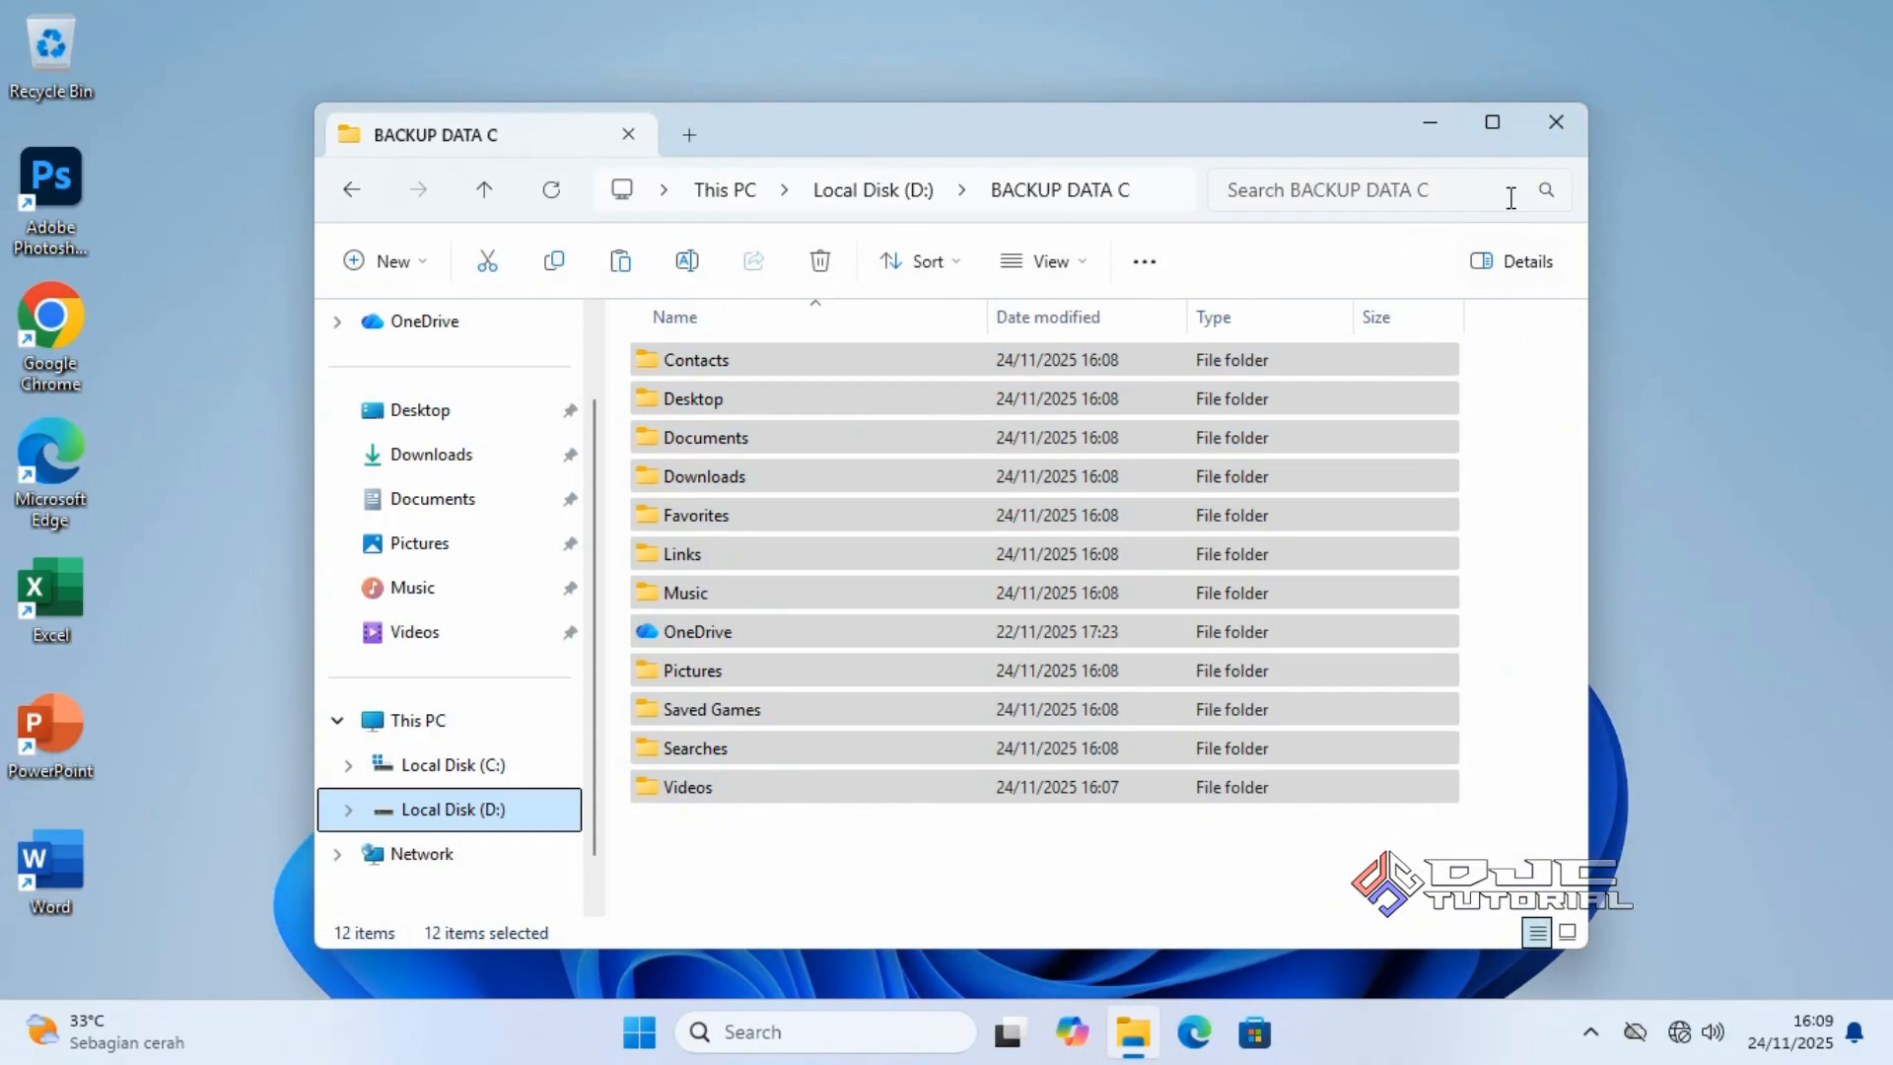
pyautogui.click(1558, 125)
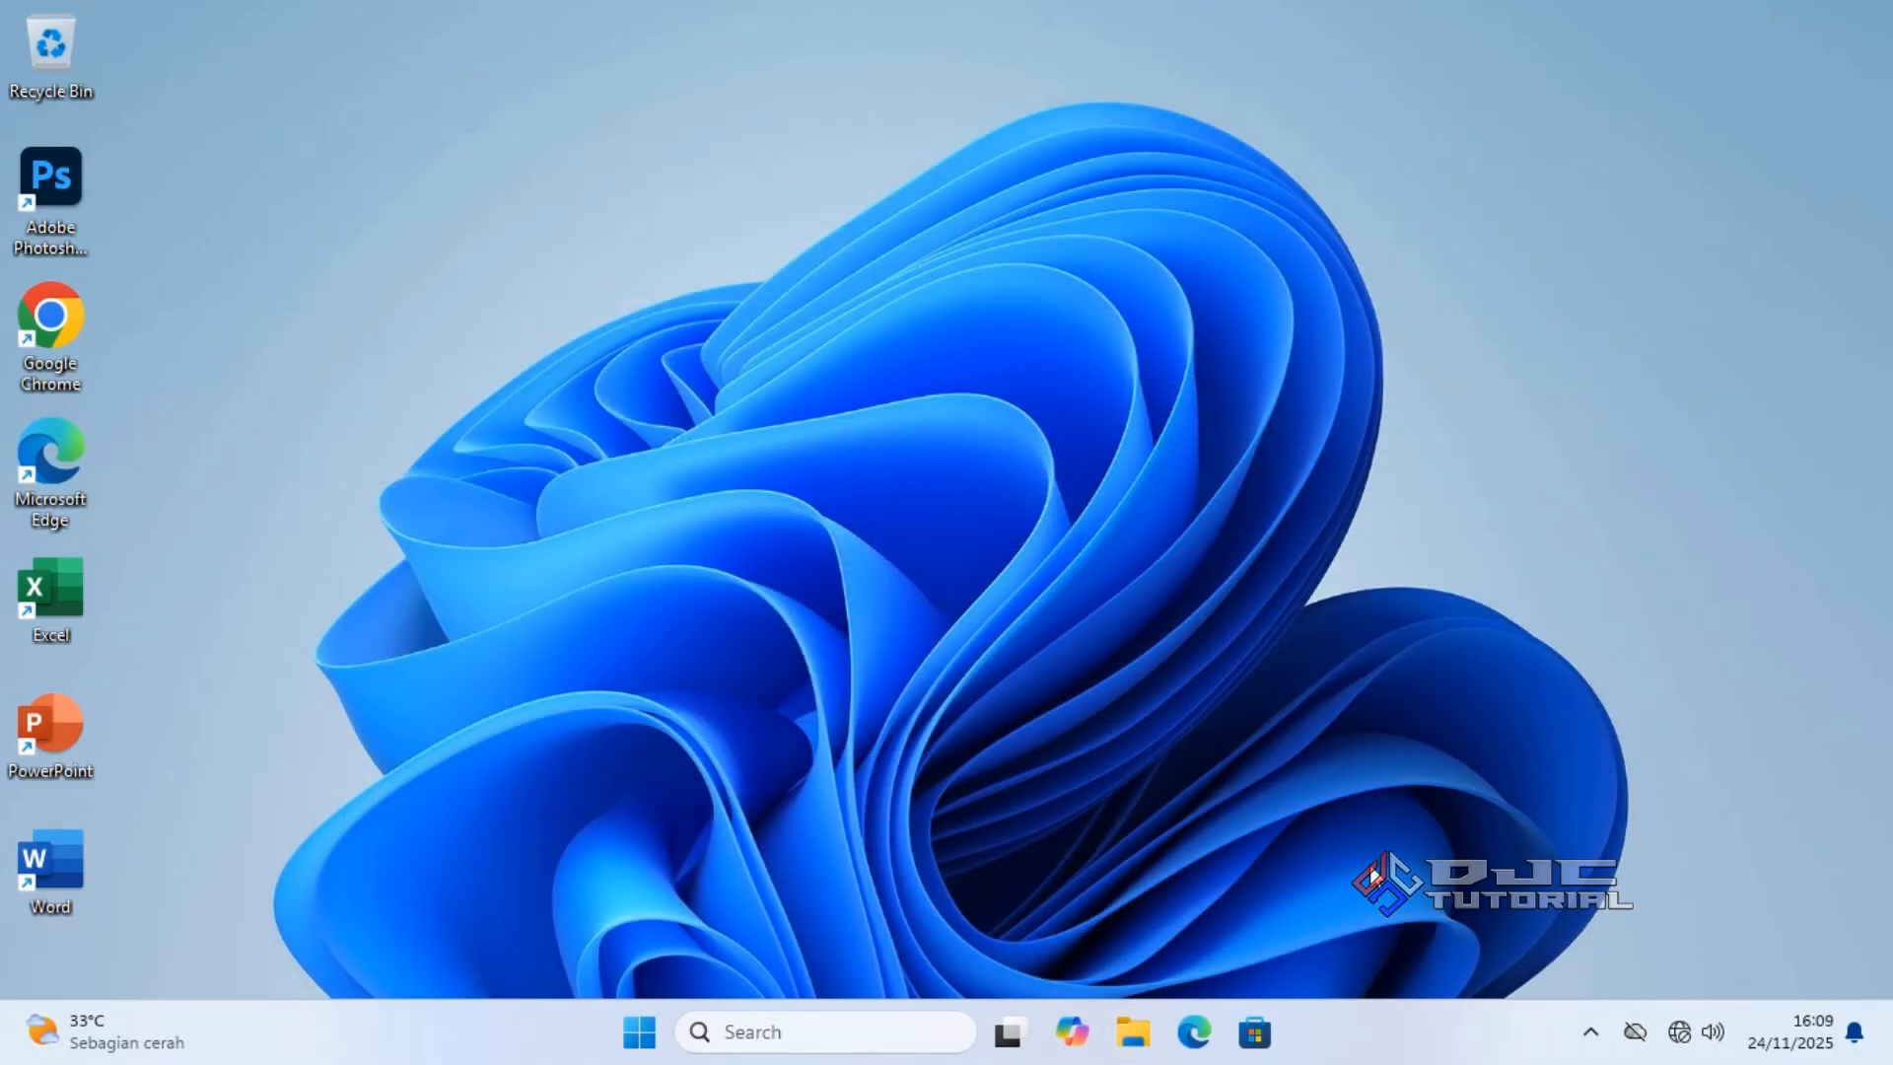
# Connect to the secured Wi-Fi network from the taskbar Quick Settings, then dismiss the panel.
pyautogui.click(1680, 1031)
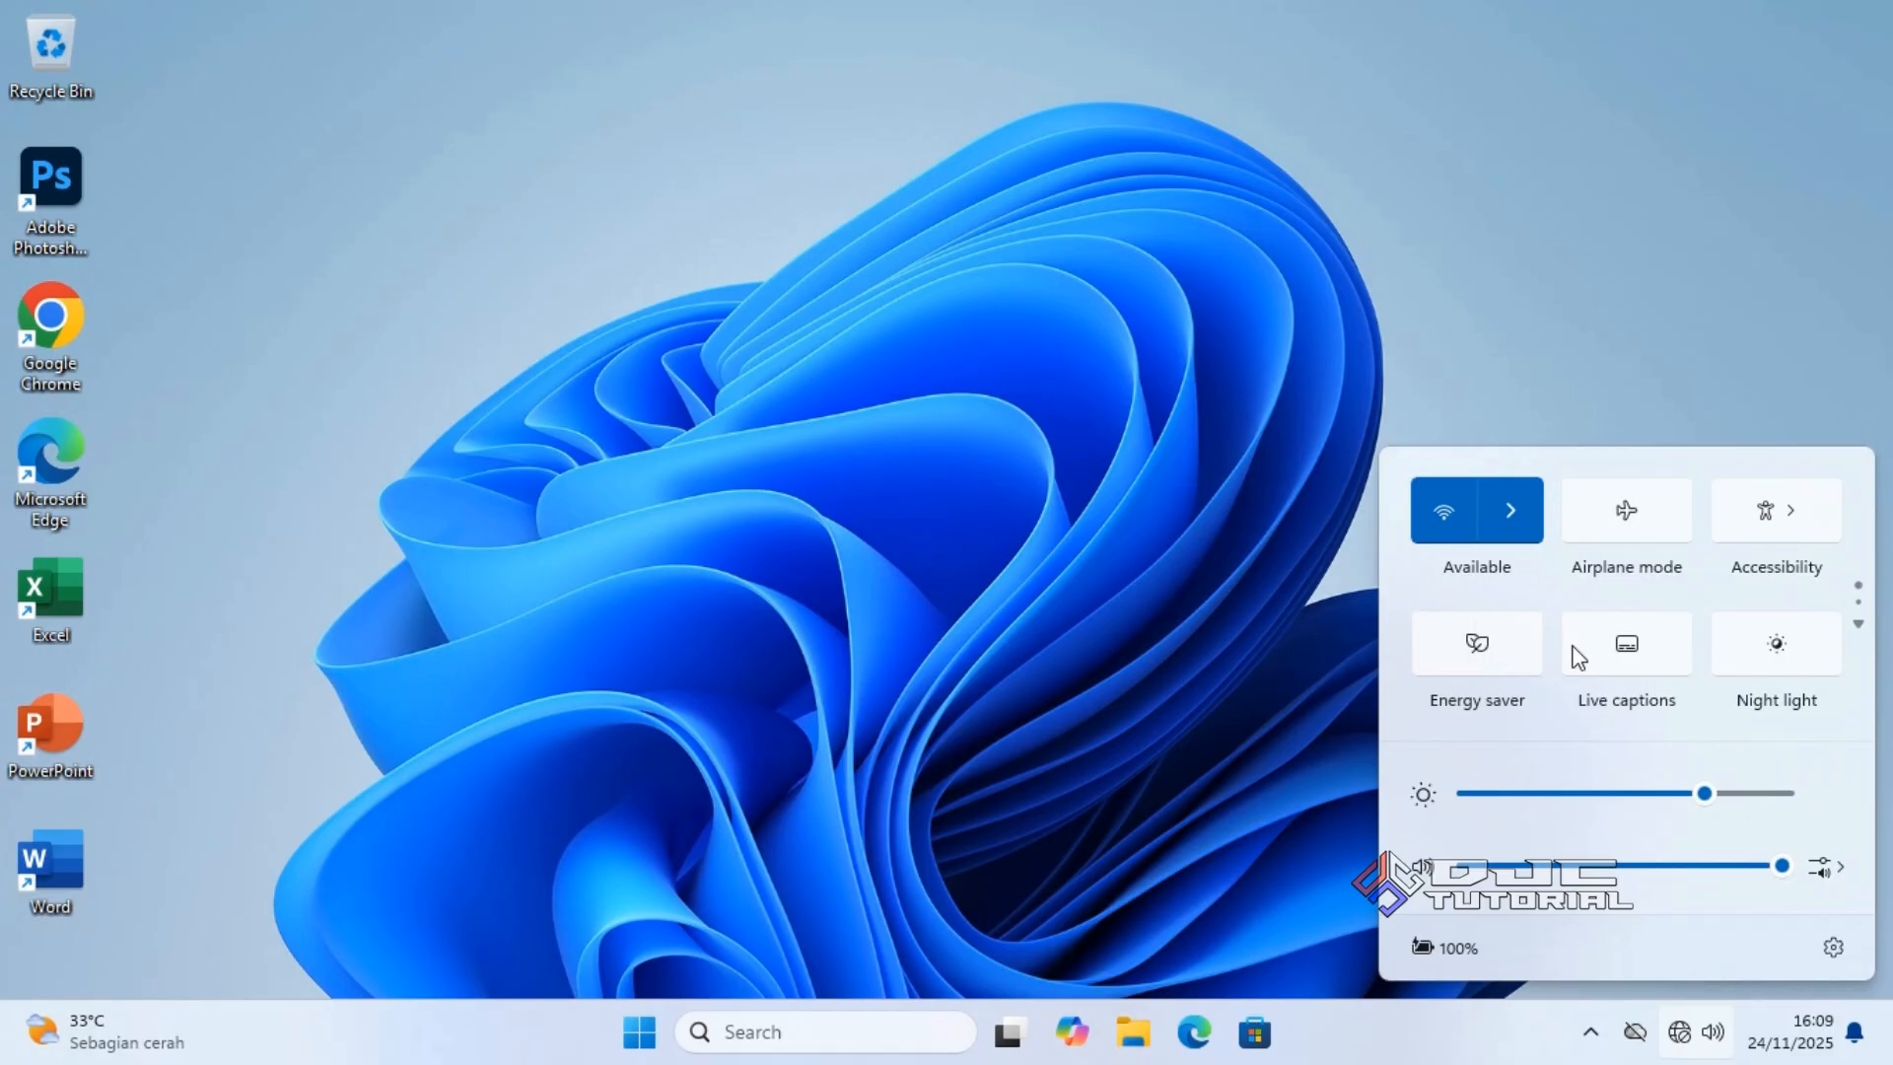
pyautogui.click(1533, 513)
pyautogui.click(1566, 528)
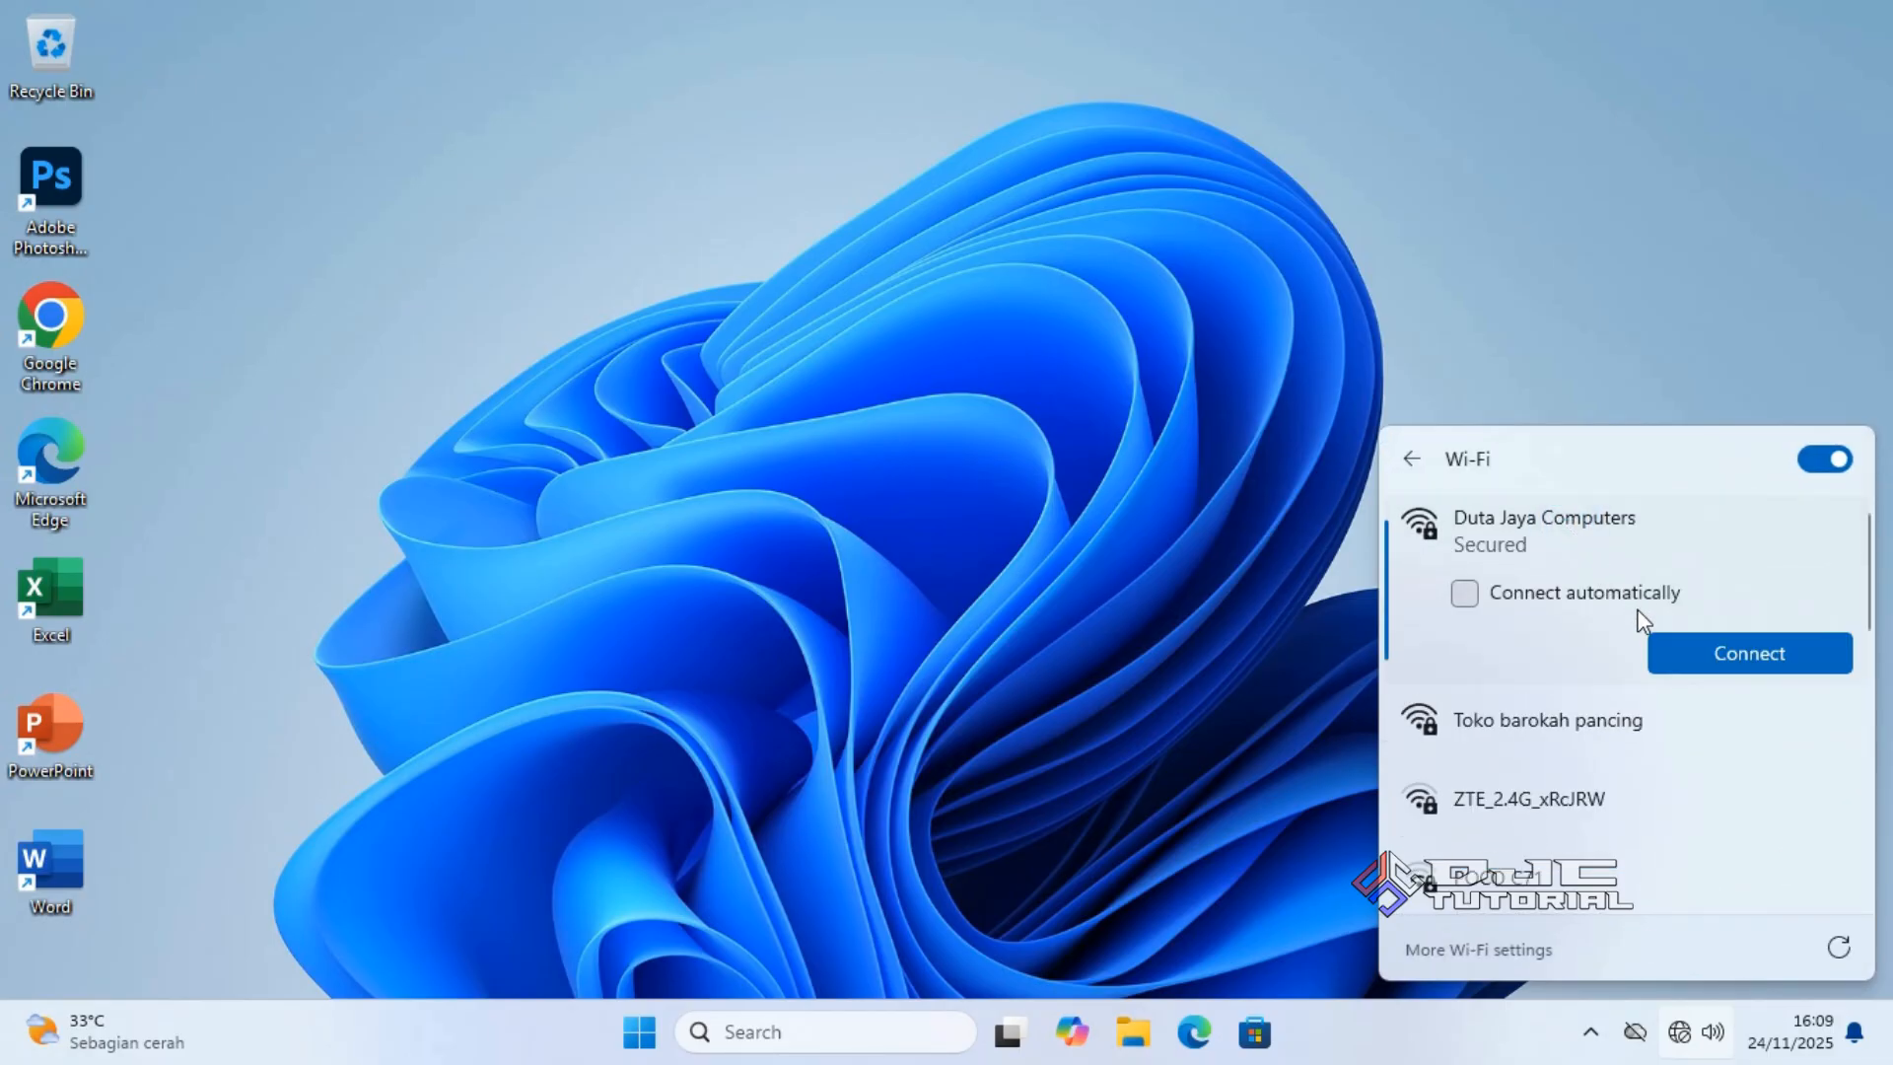
pyautogui.click(1669, 656)
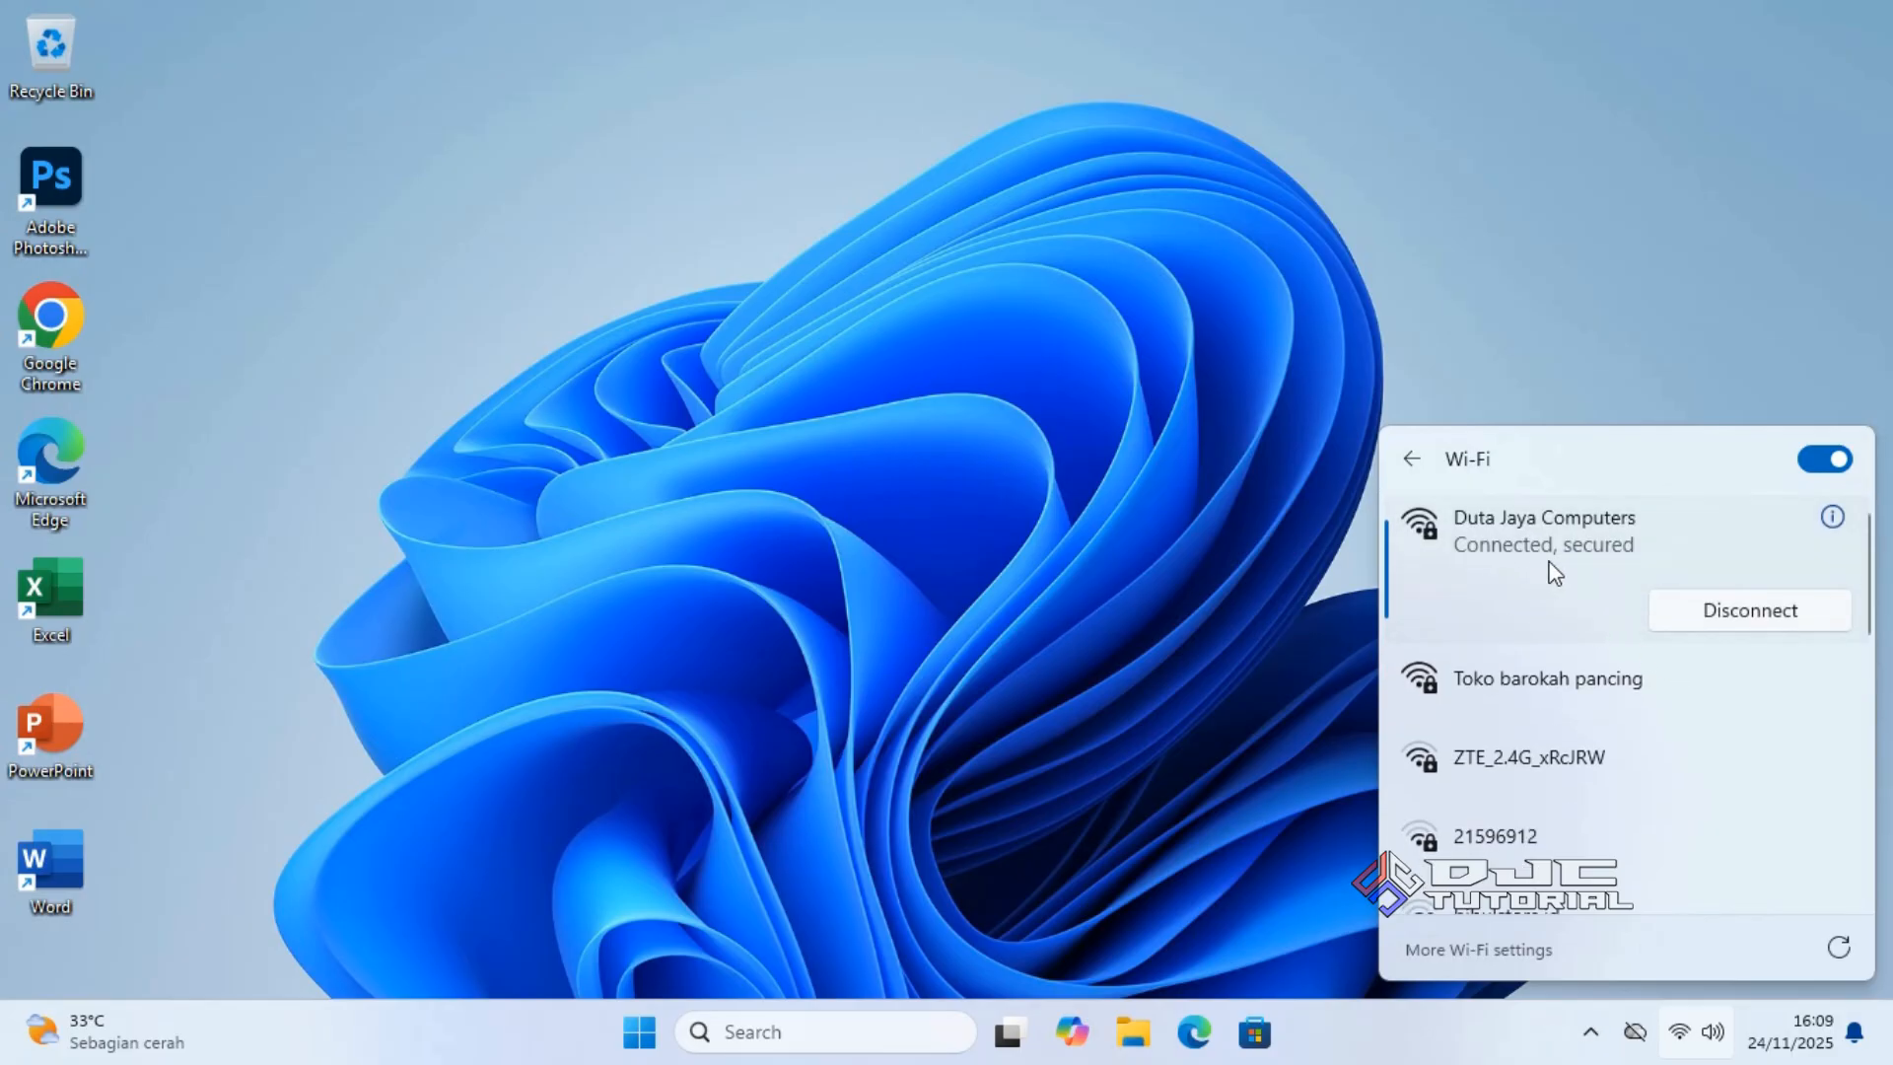
pyautogui.click(951, 496)
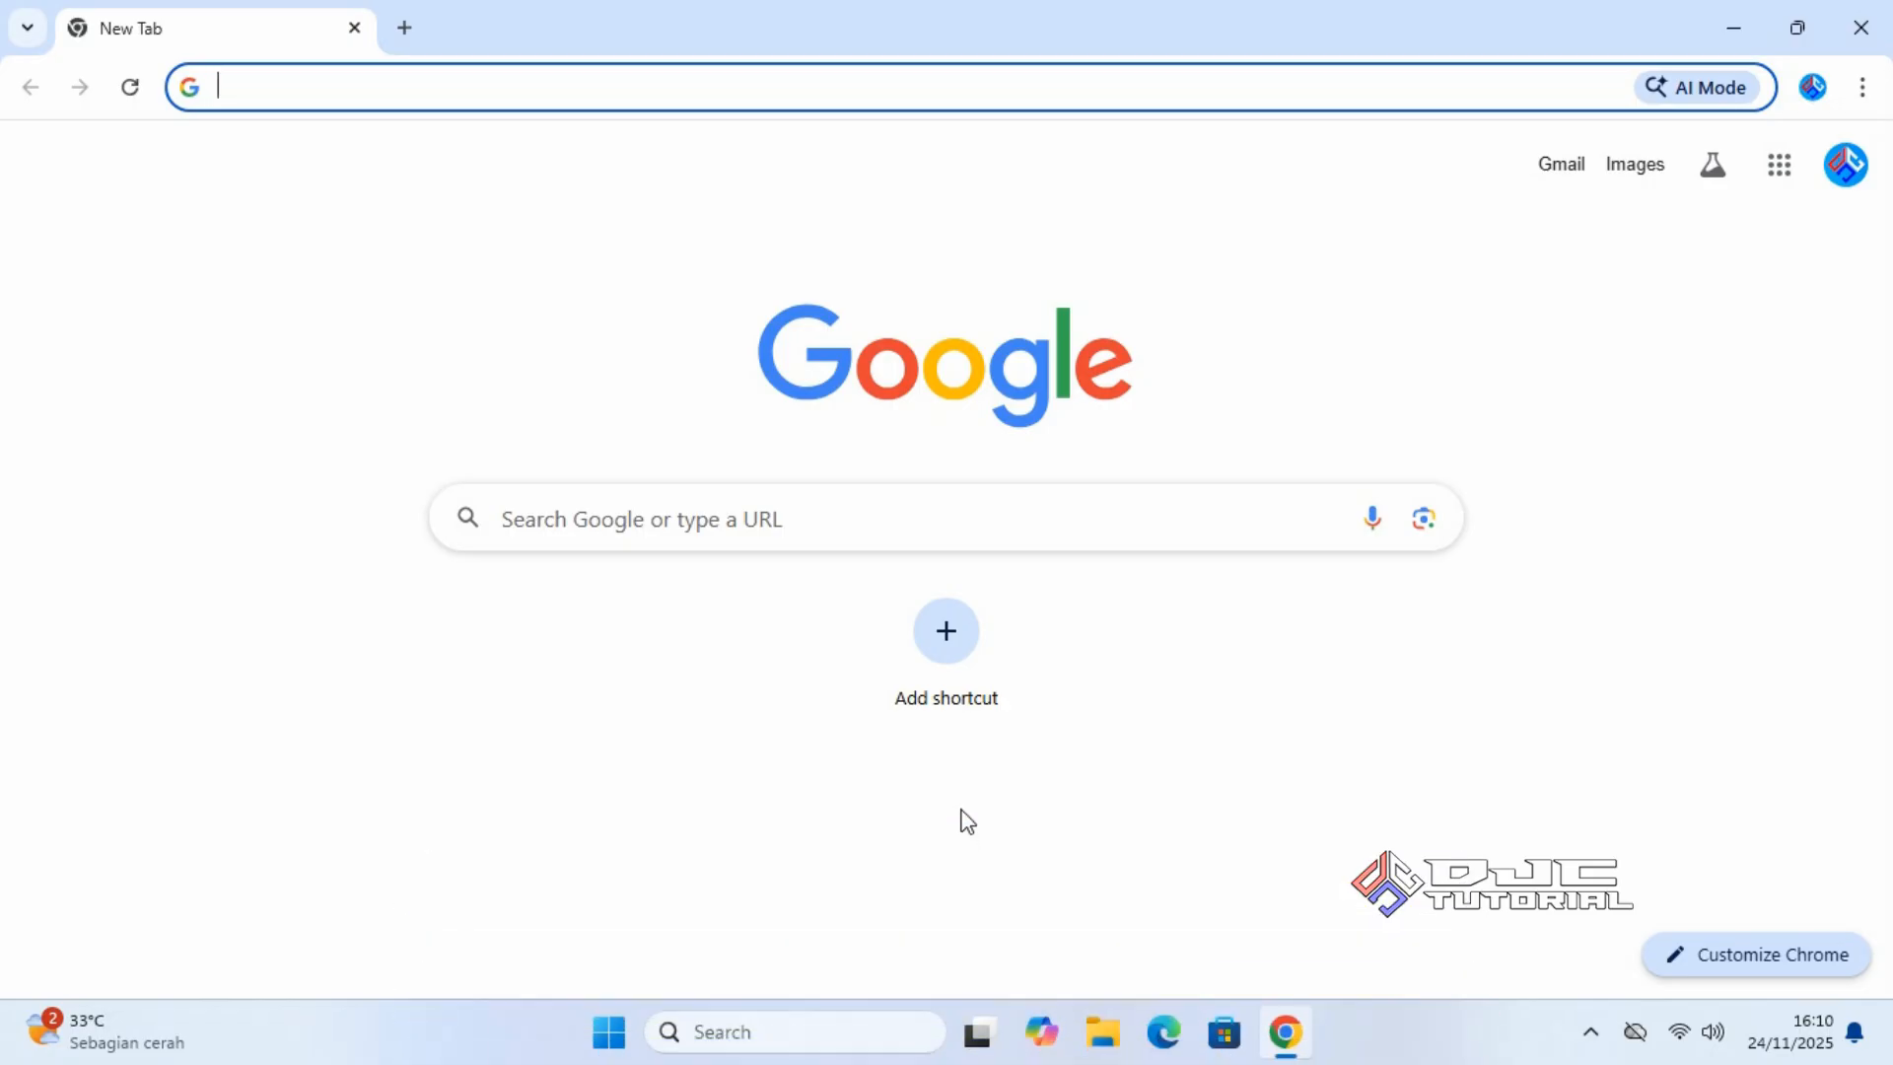
# Search Google for 'windows 10 disc image' and open Microsoft's Download Windows 10 result.
pyautogui.click(958, 527)
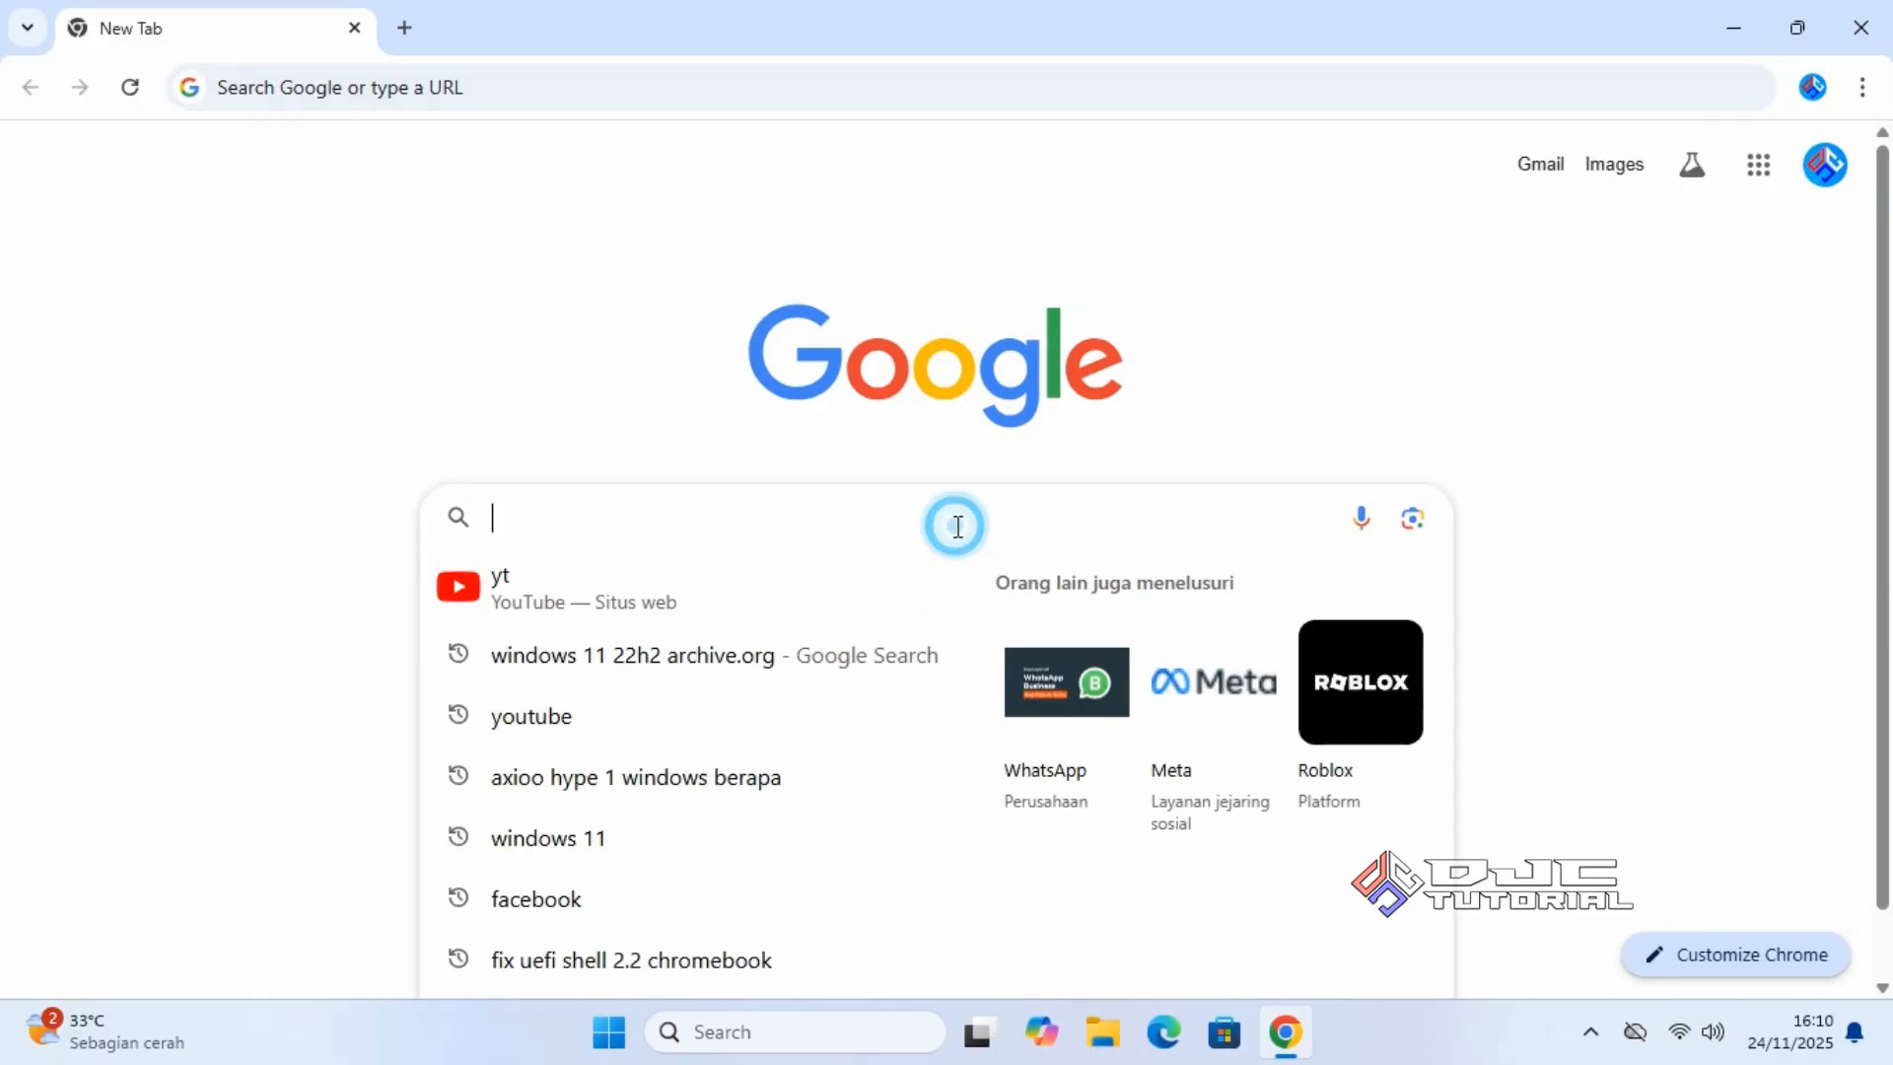
pyautogui.write('w')
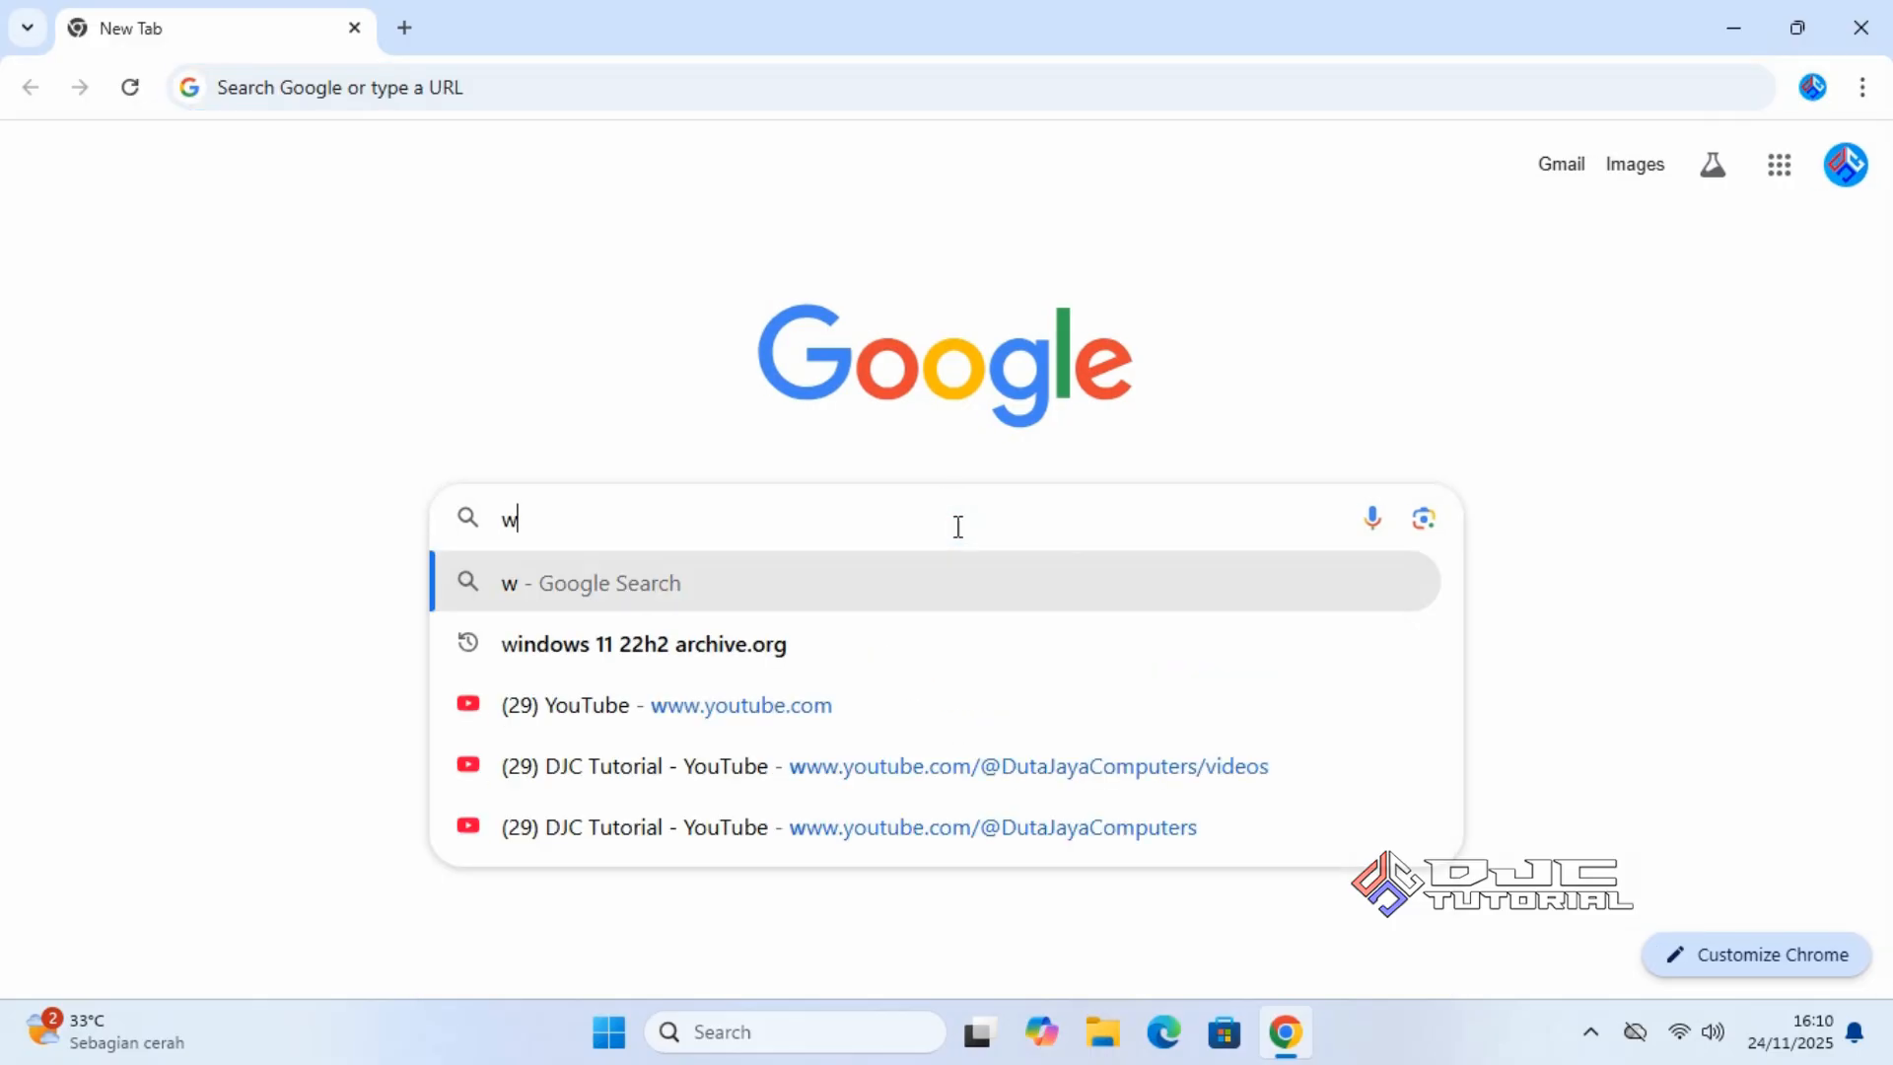
pyautogui.write('indows 1')
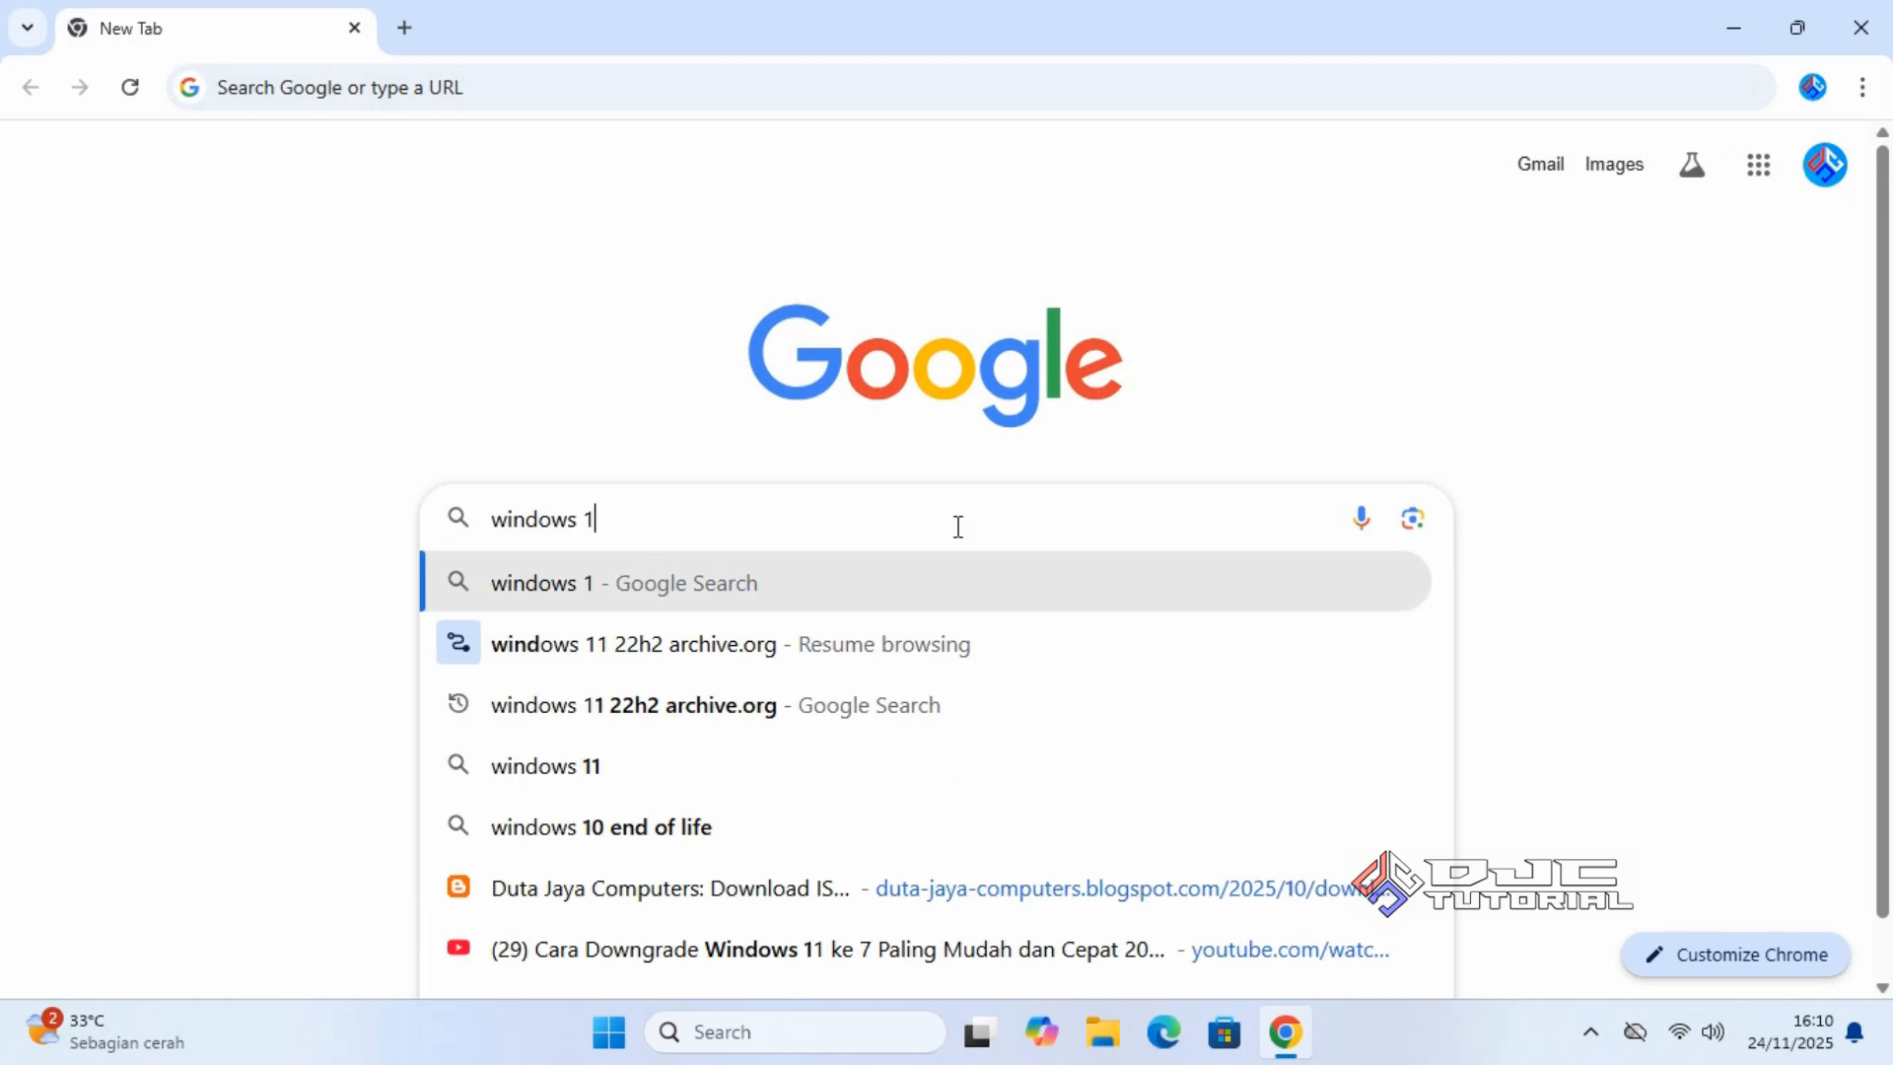
pyautogui.write('0 disc ')
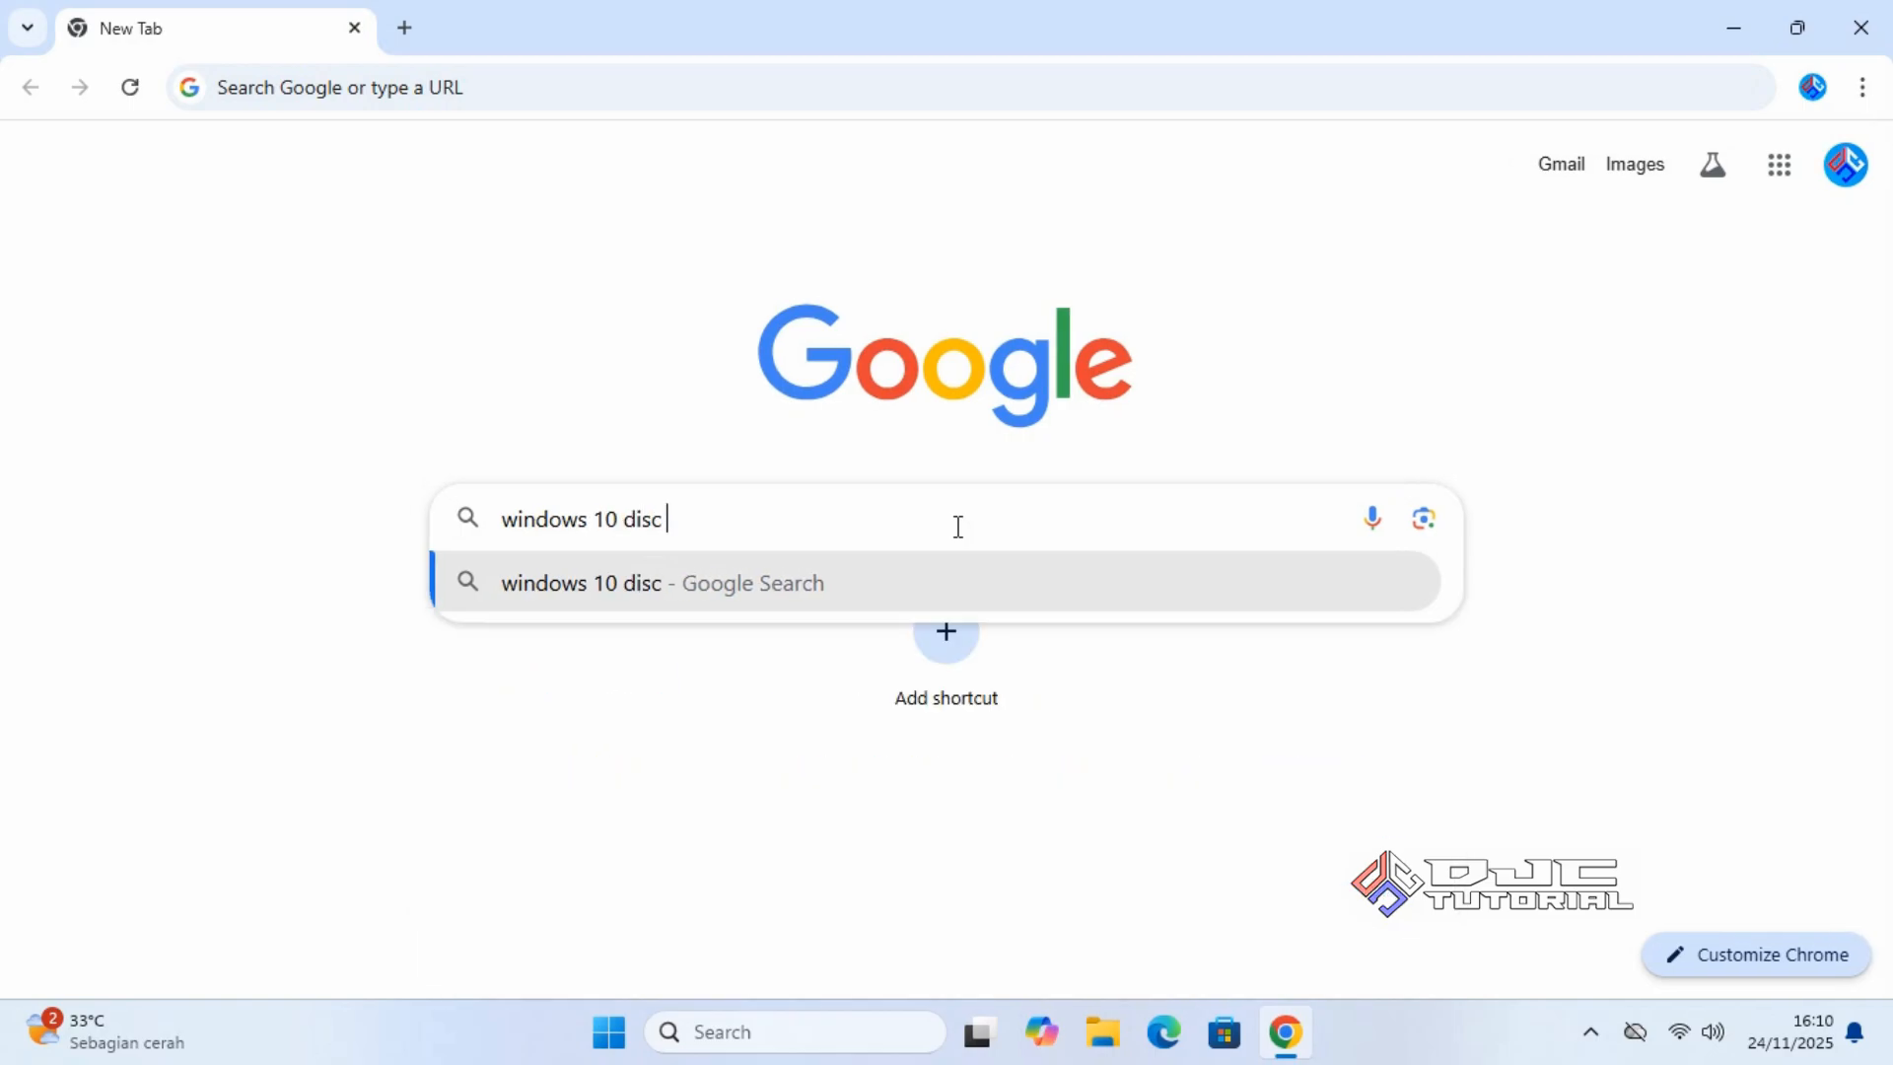
pyautogui.write('image')
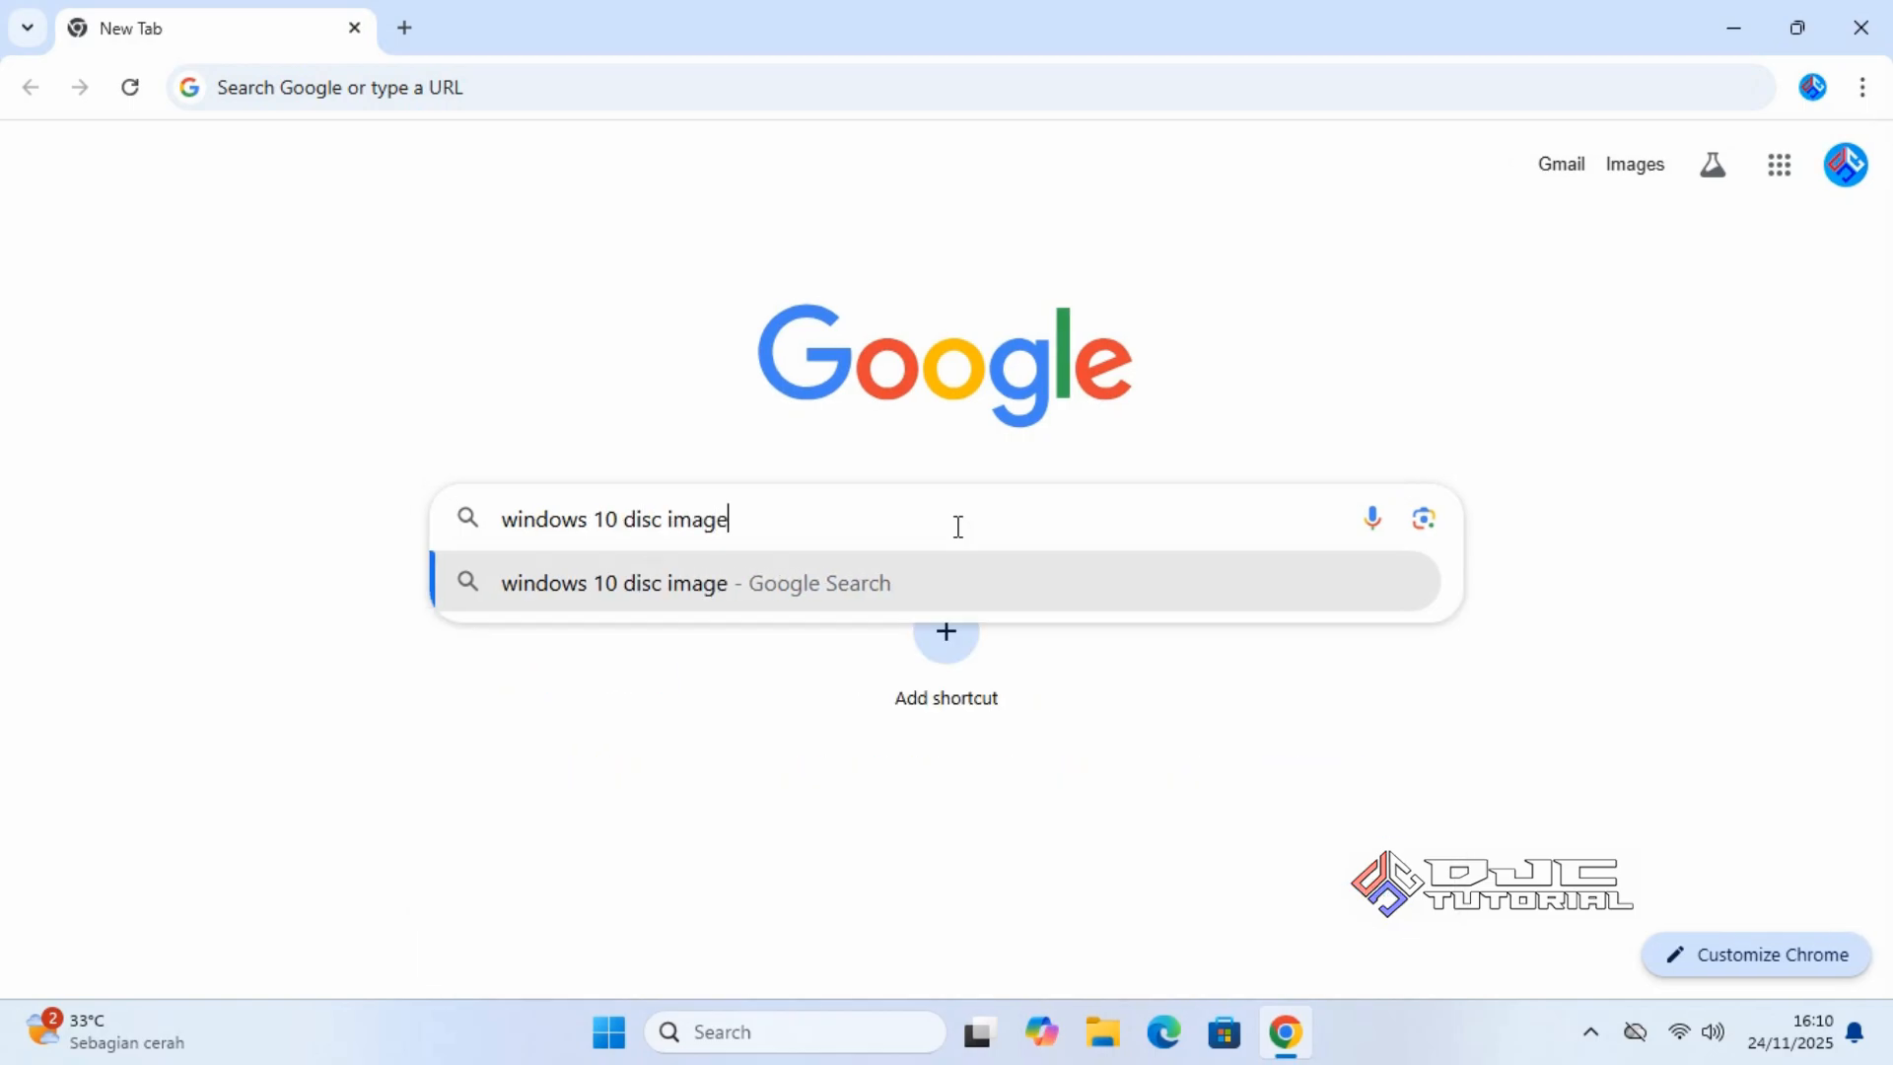
pyautogui.press('Return')
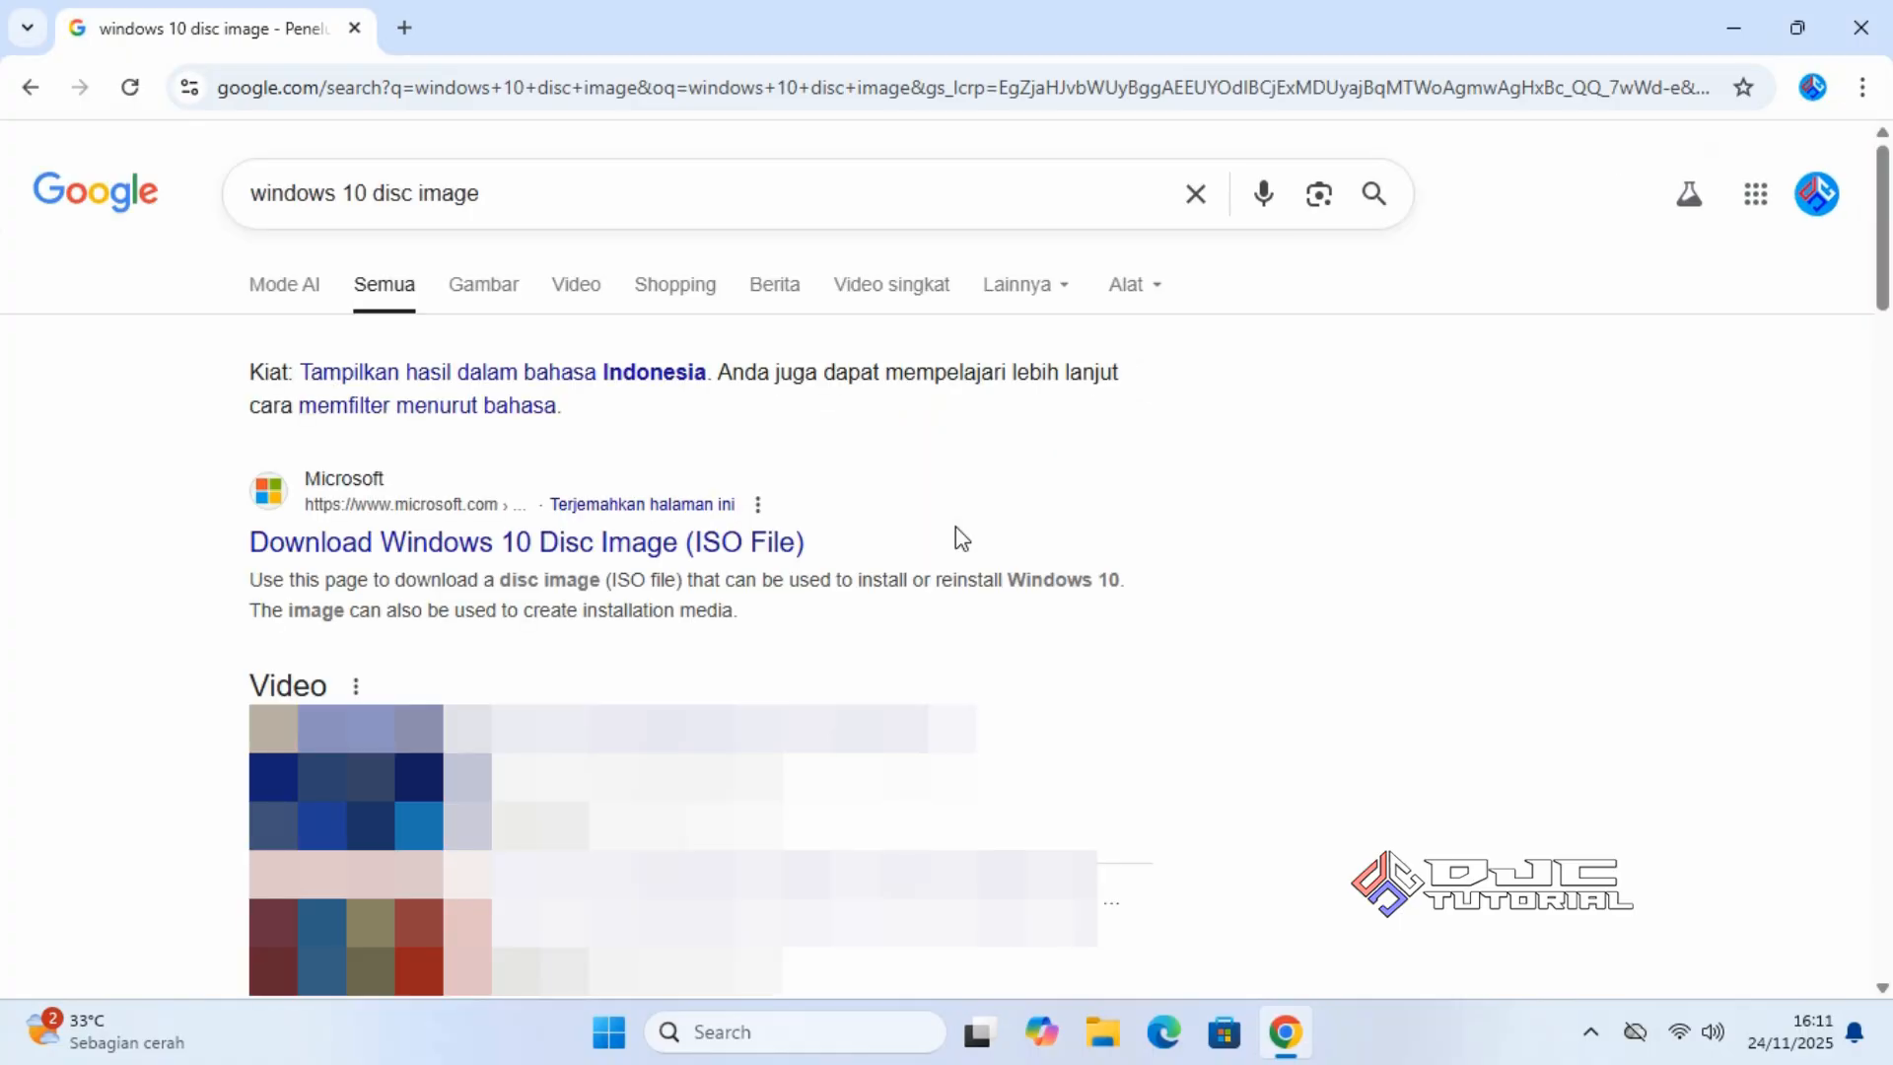
pyautogui.click(778, 548)
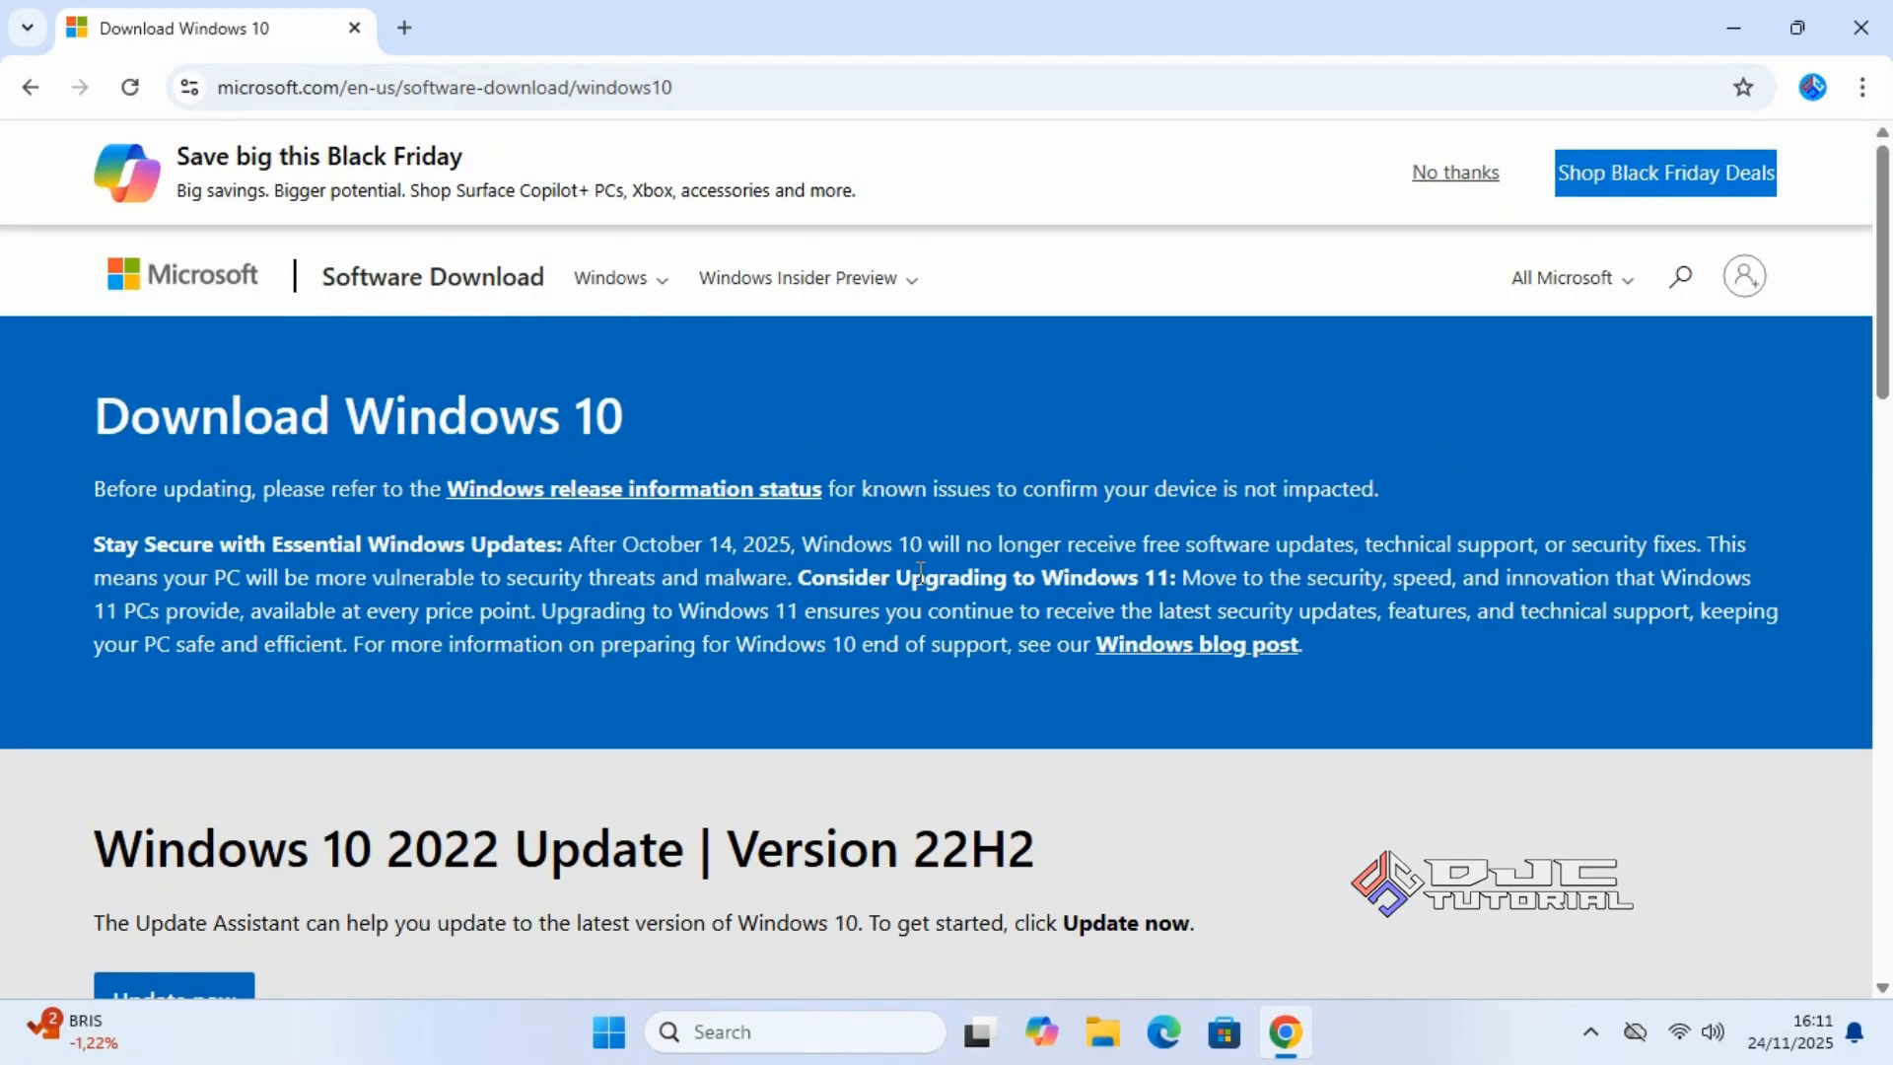
# Emulate a mobile device in DevTools and reload to reach the ISO download page.
pyautogui.rightClick(921, 674)
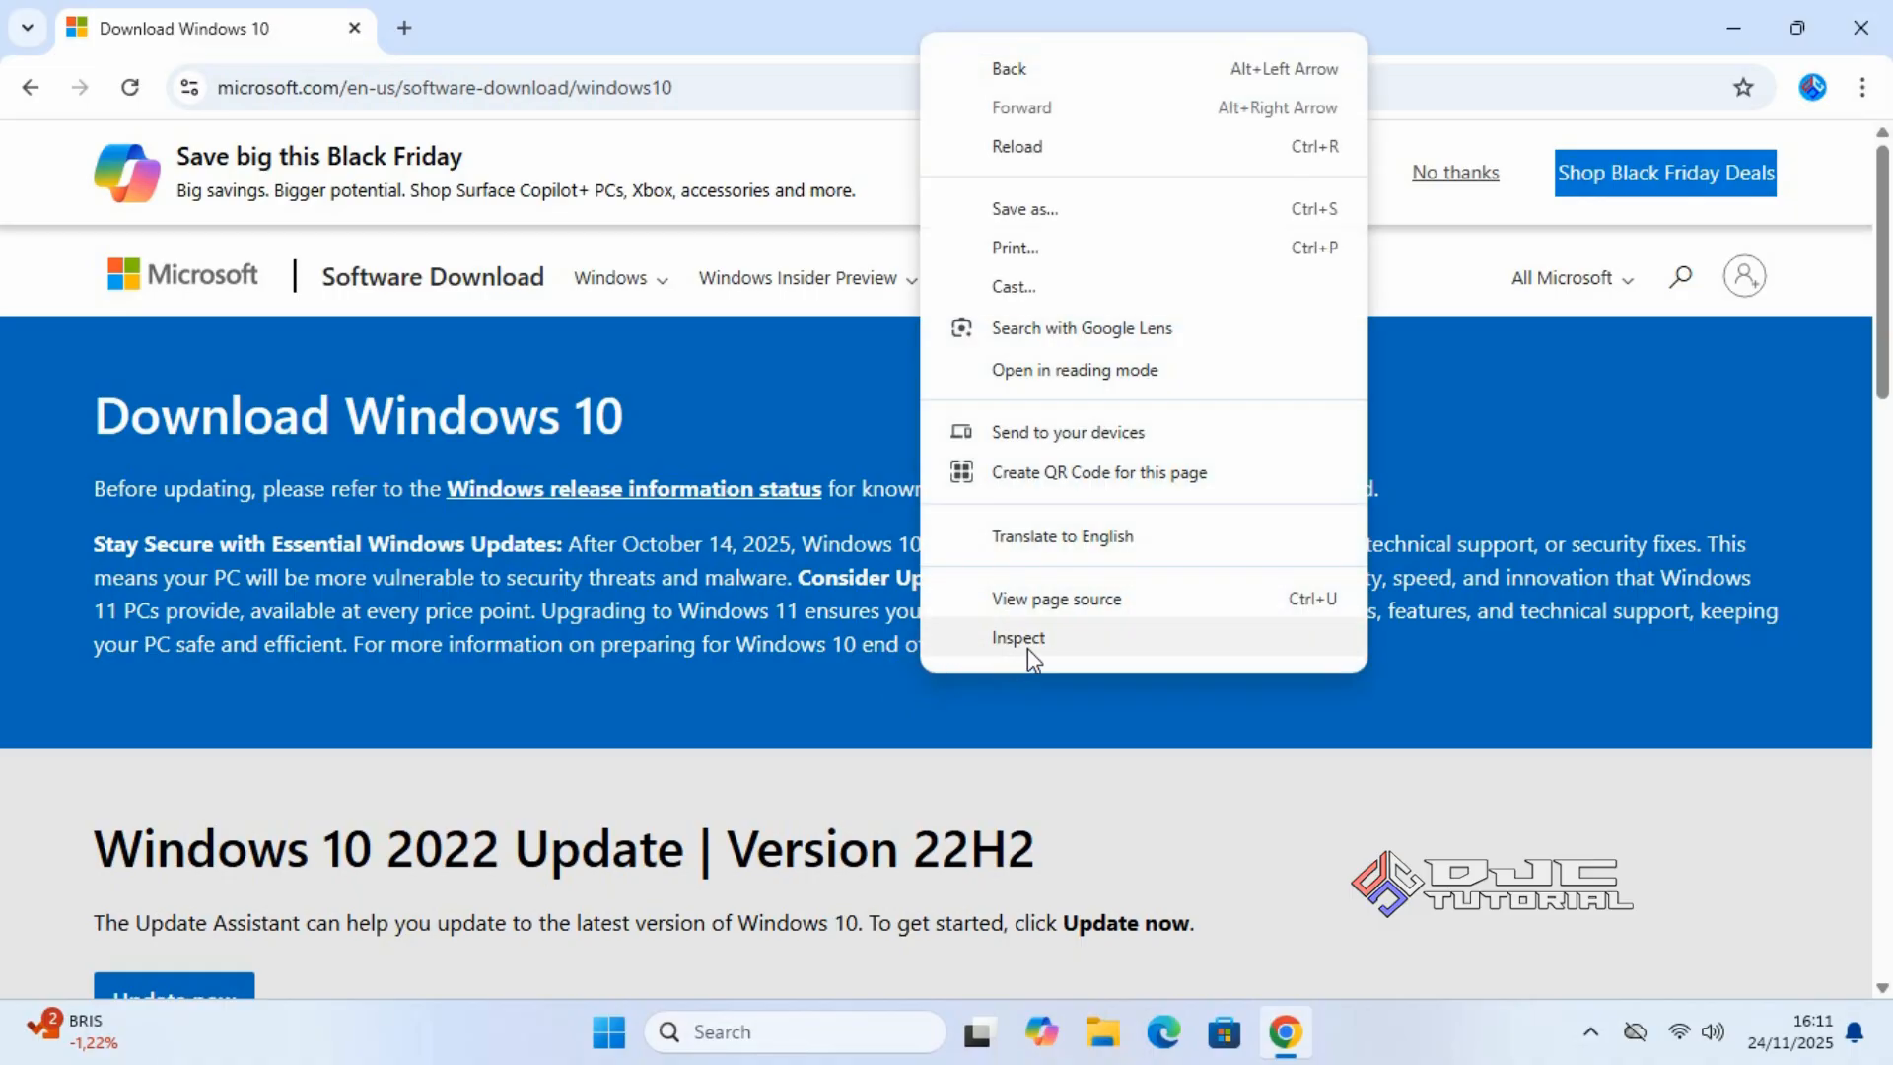
pyautogui.click(1067, 637)
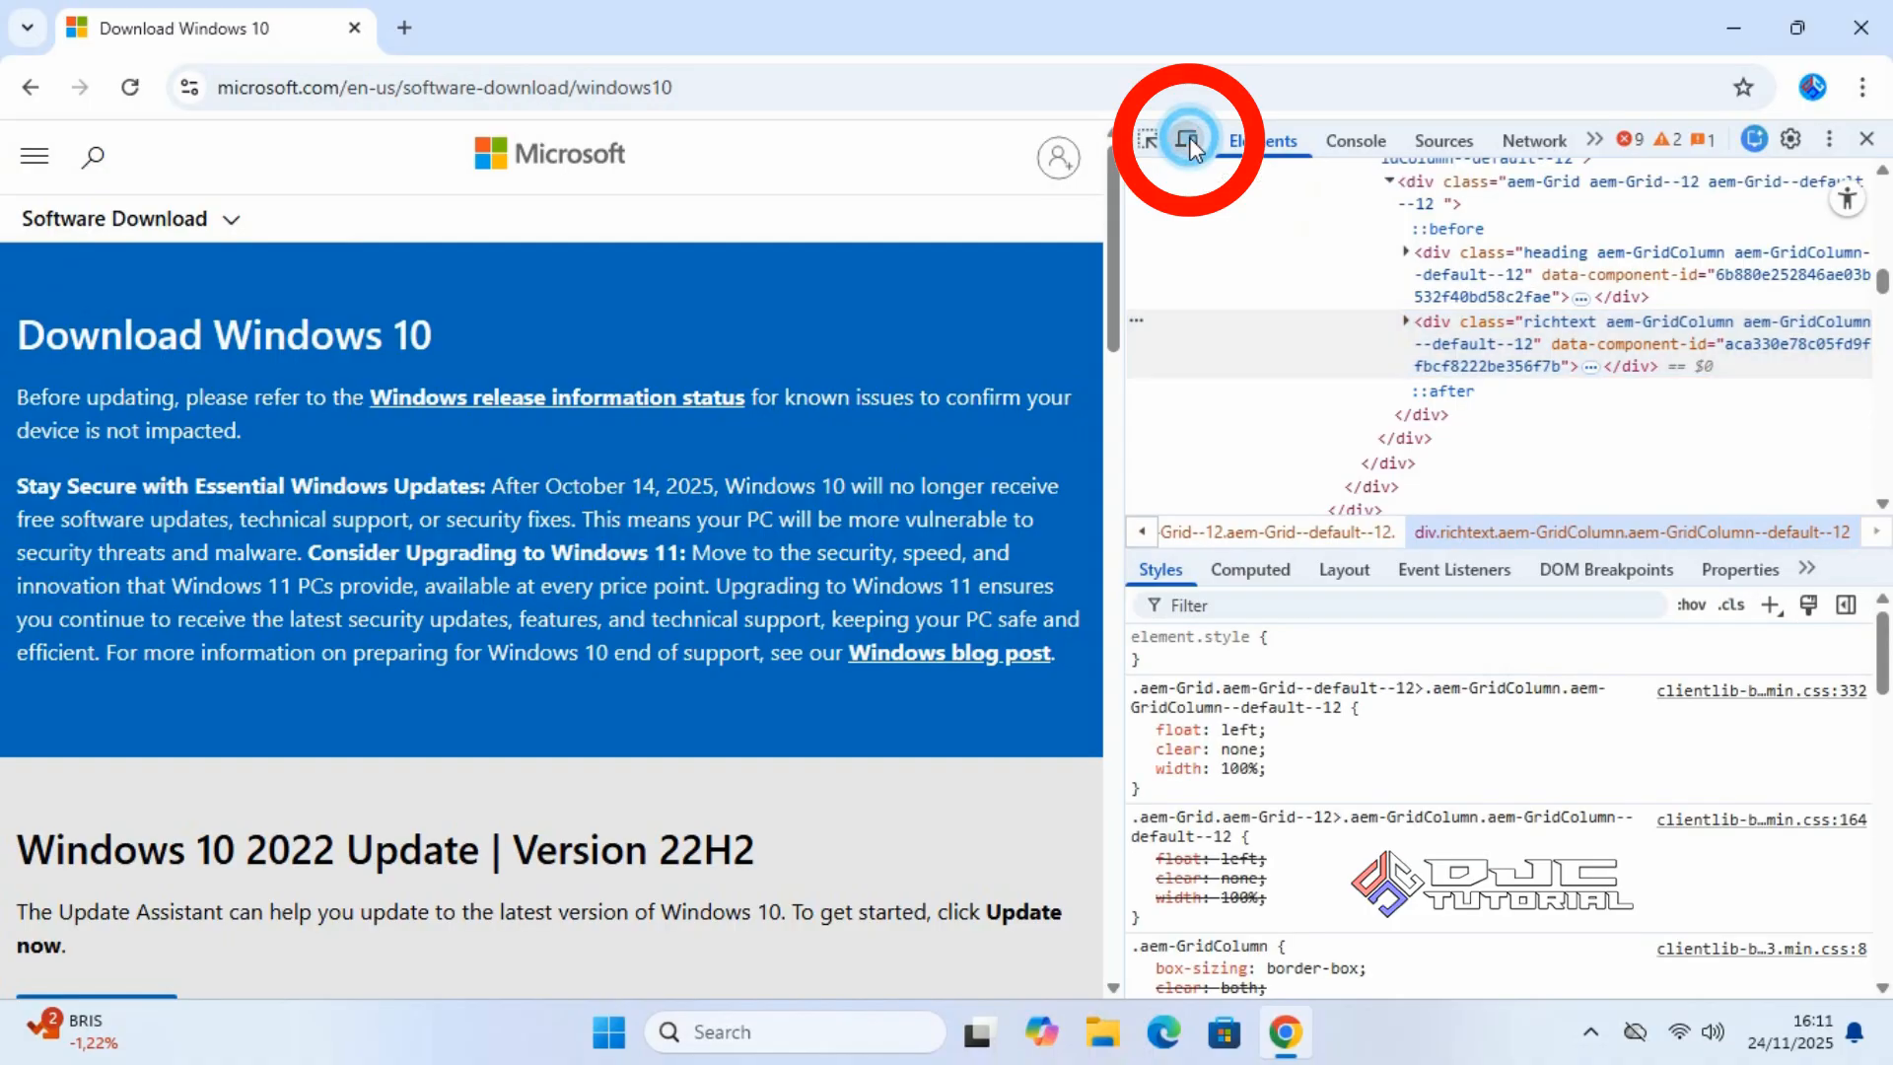
pyautogui.click(1190, 144)
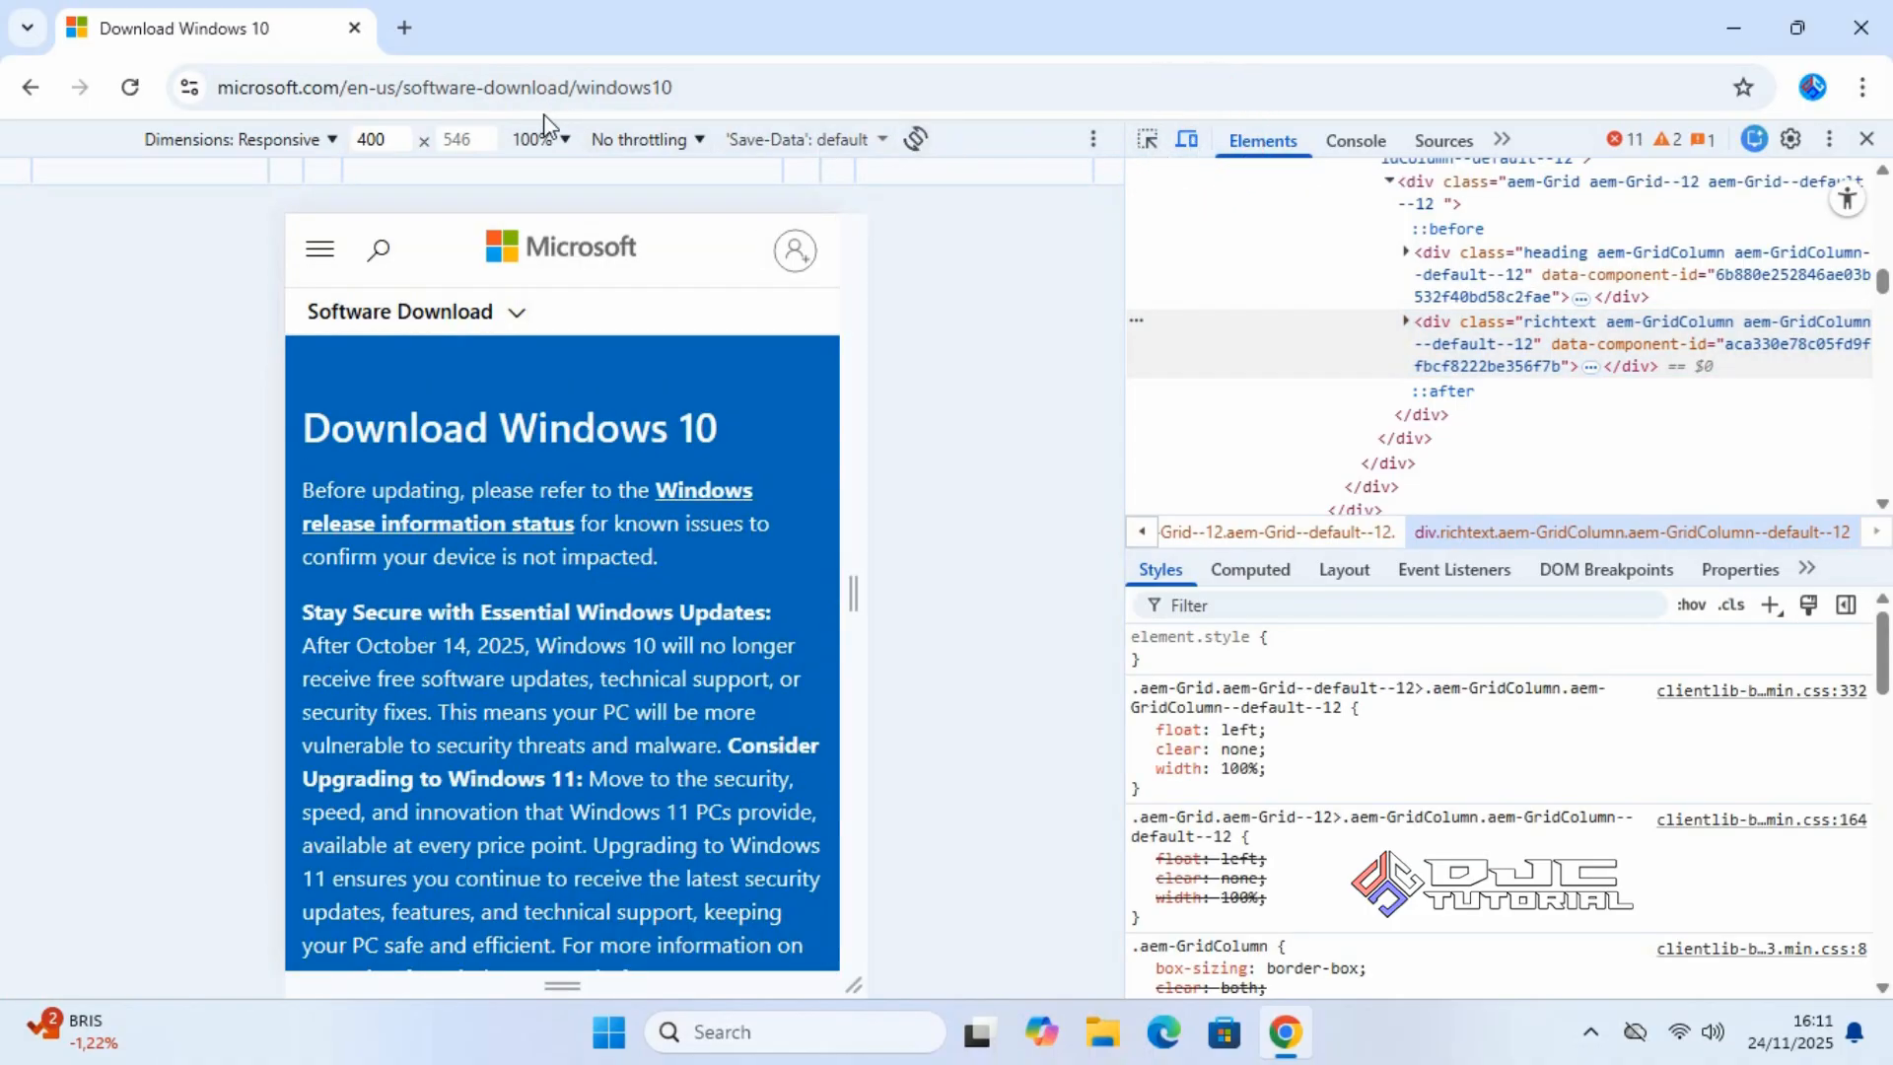
pyautogui.click(137, 94)
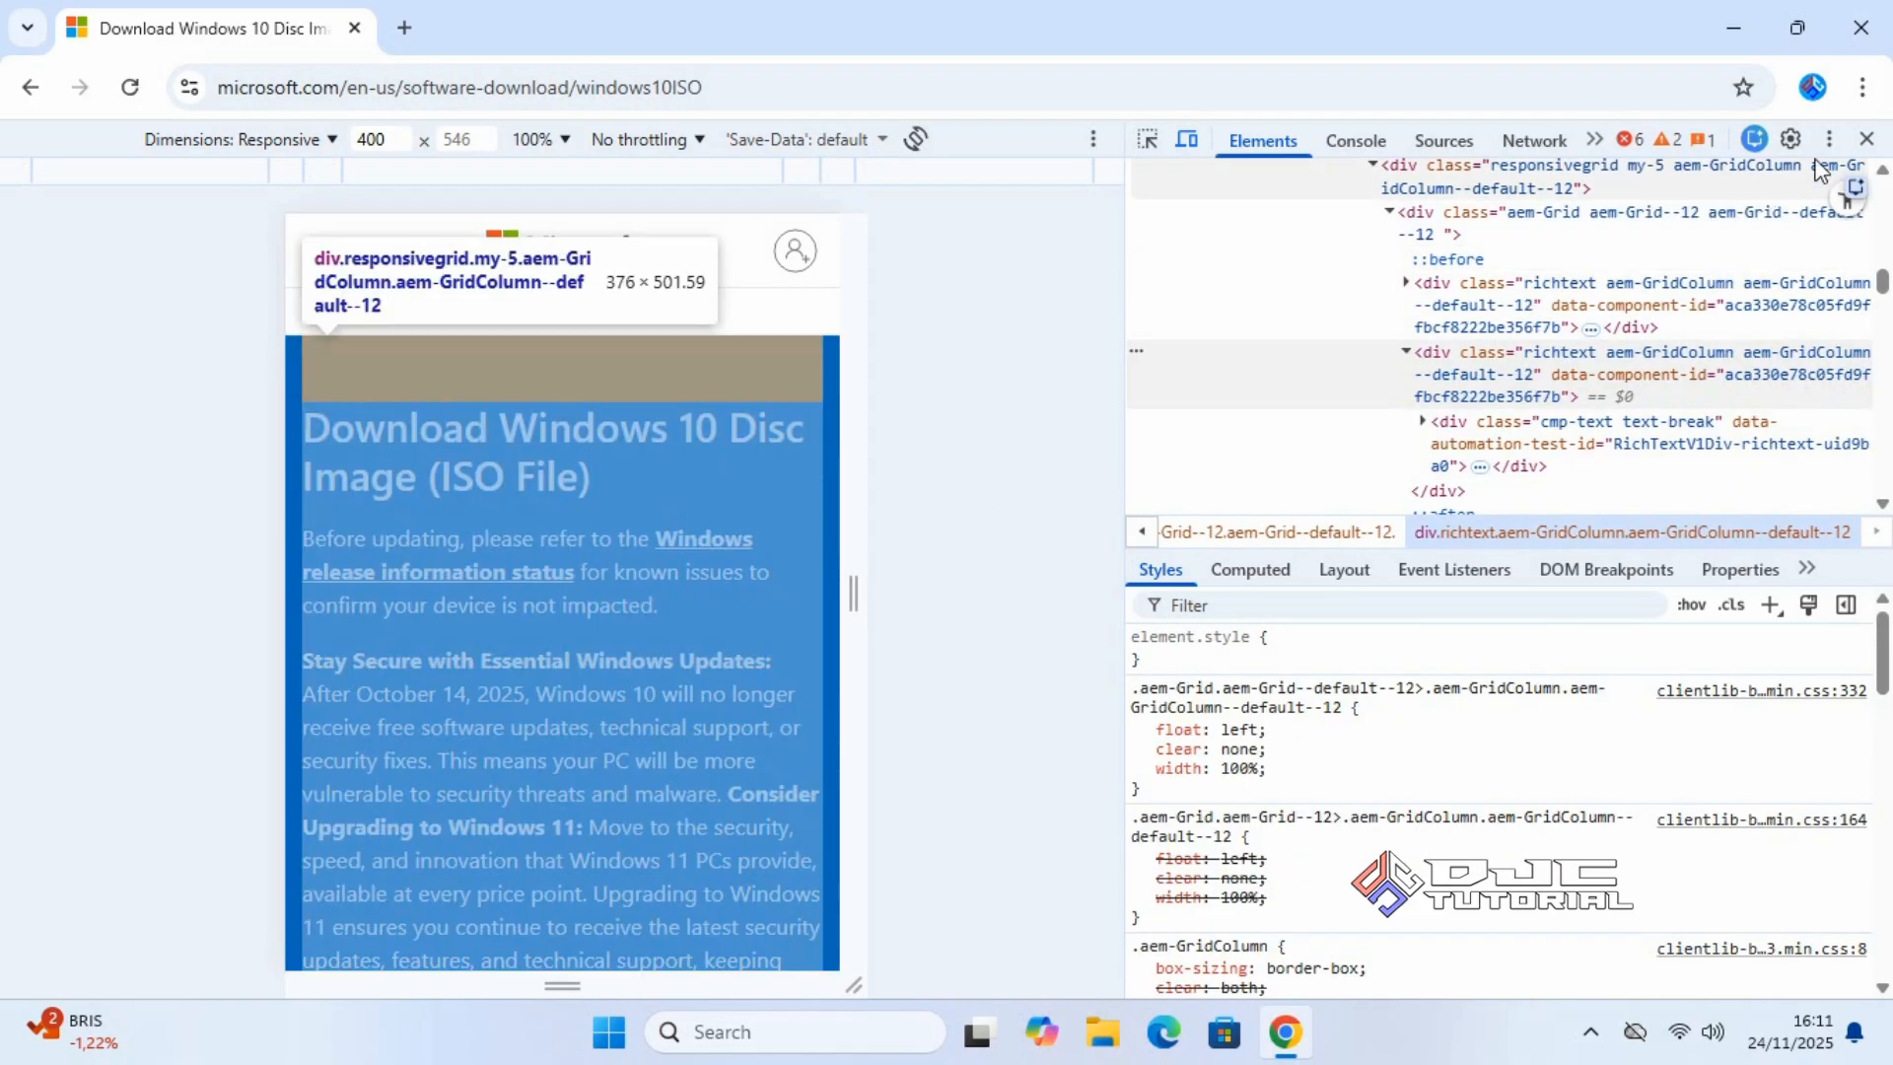
pyautogui.click(1867, 140)
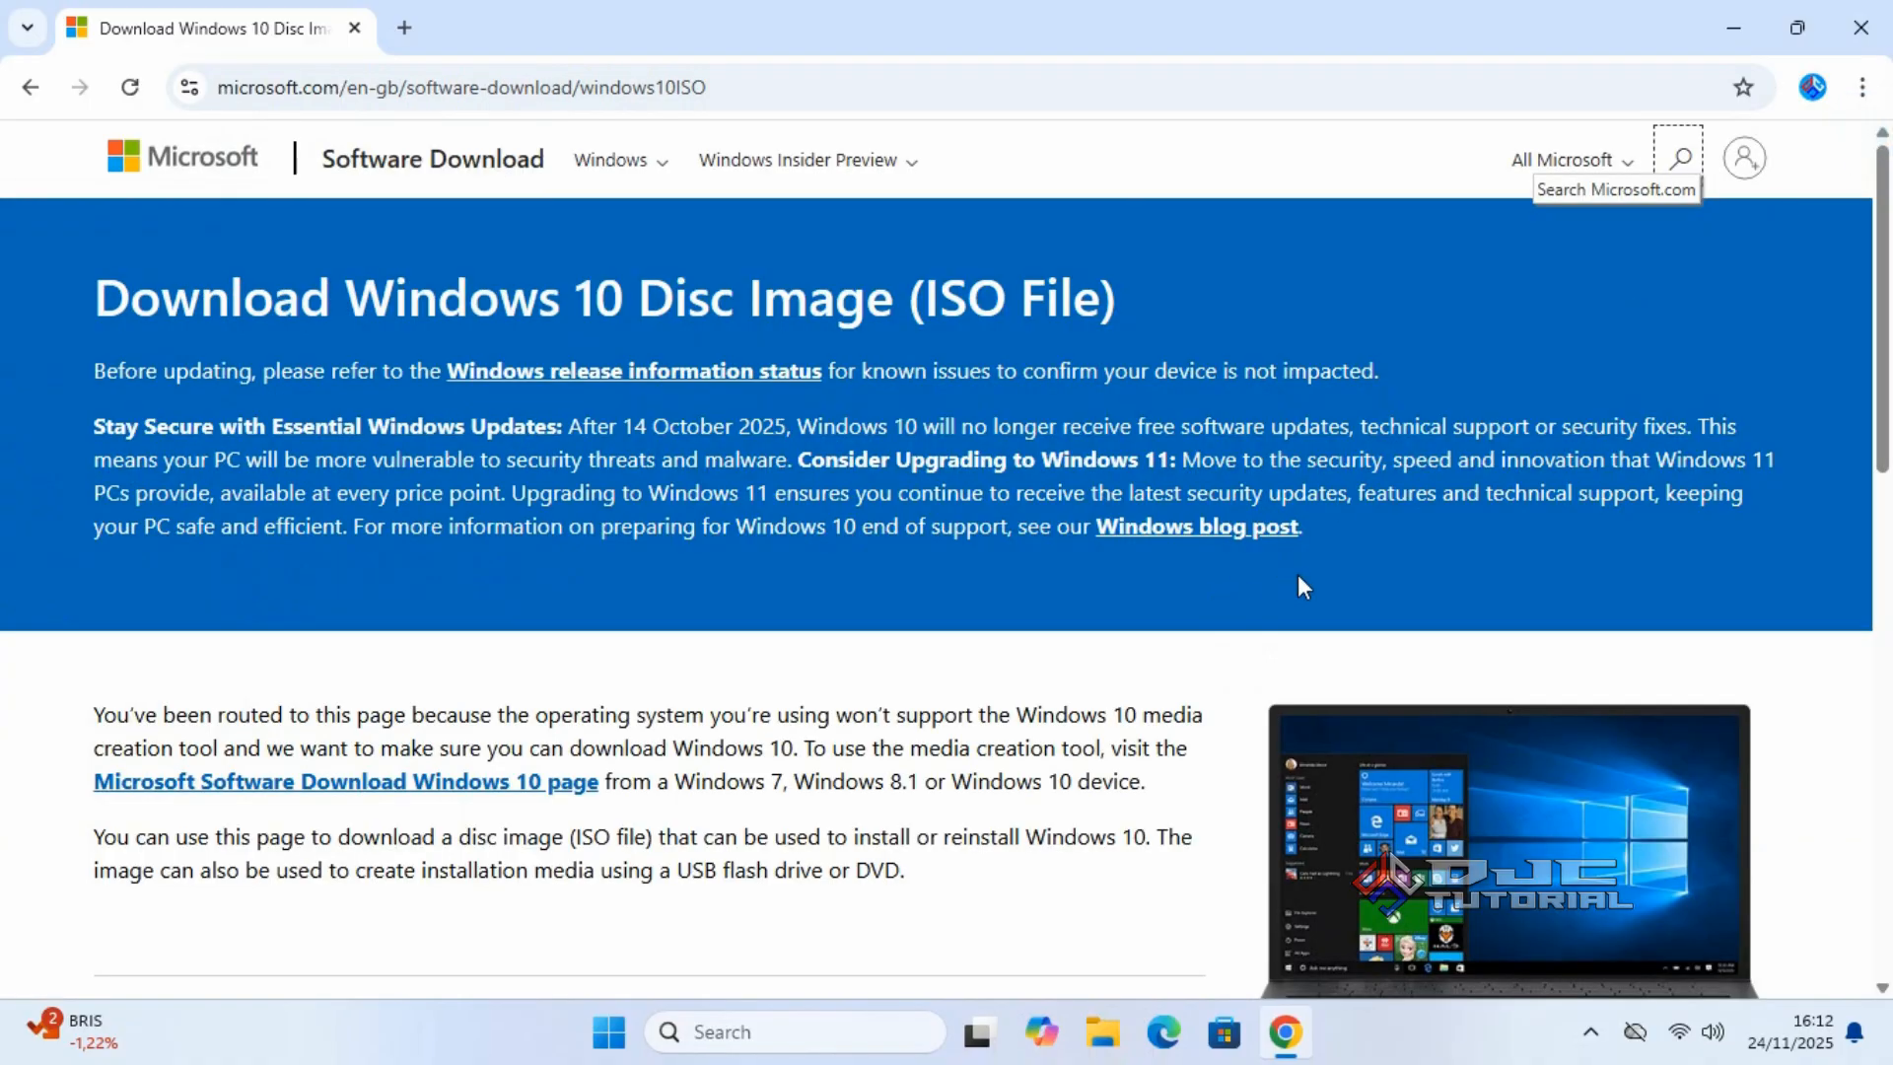
# Select and confirm the Windows 10 (multi-edition ISO) edition.
pyautogui.moveTo(1873, 437); pyautogui.dragTo(1888, 759)
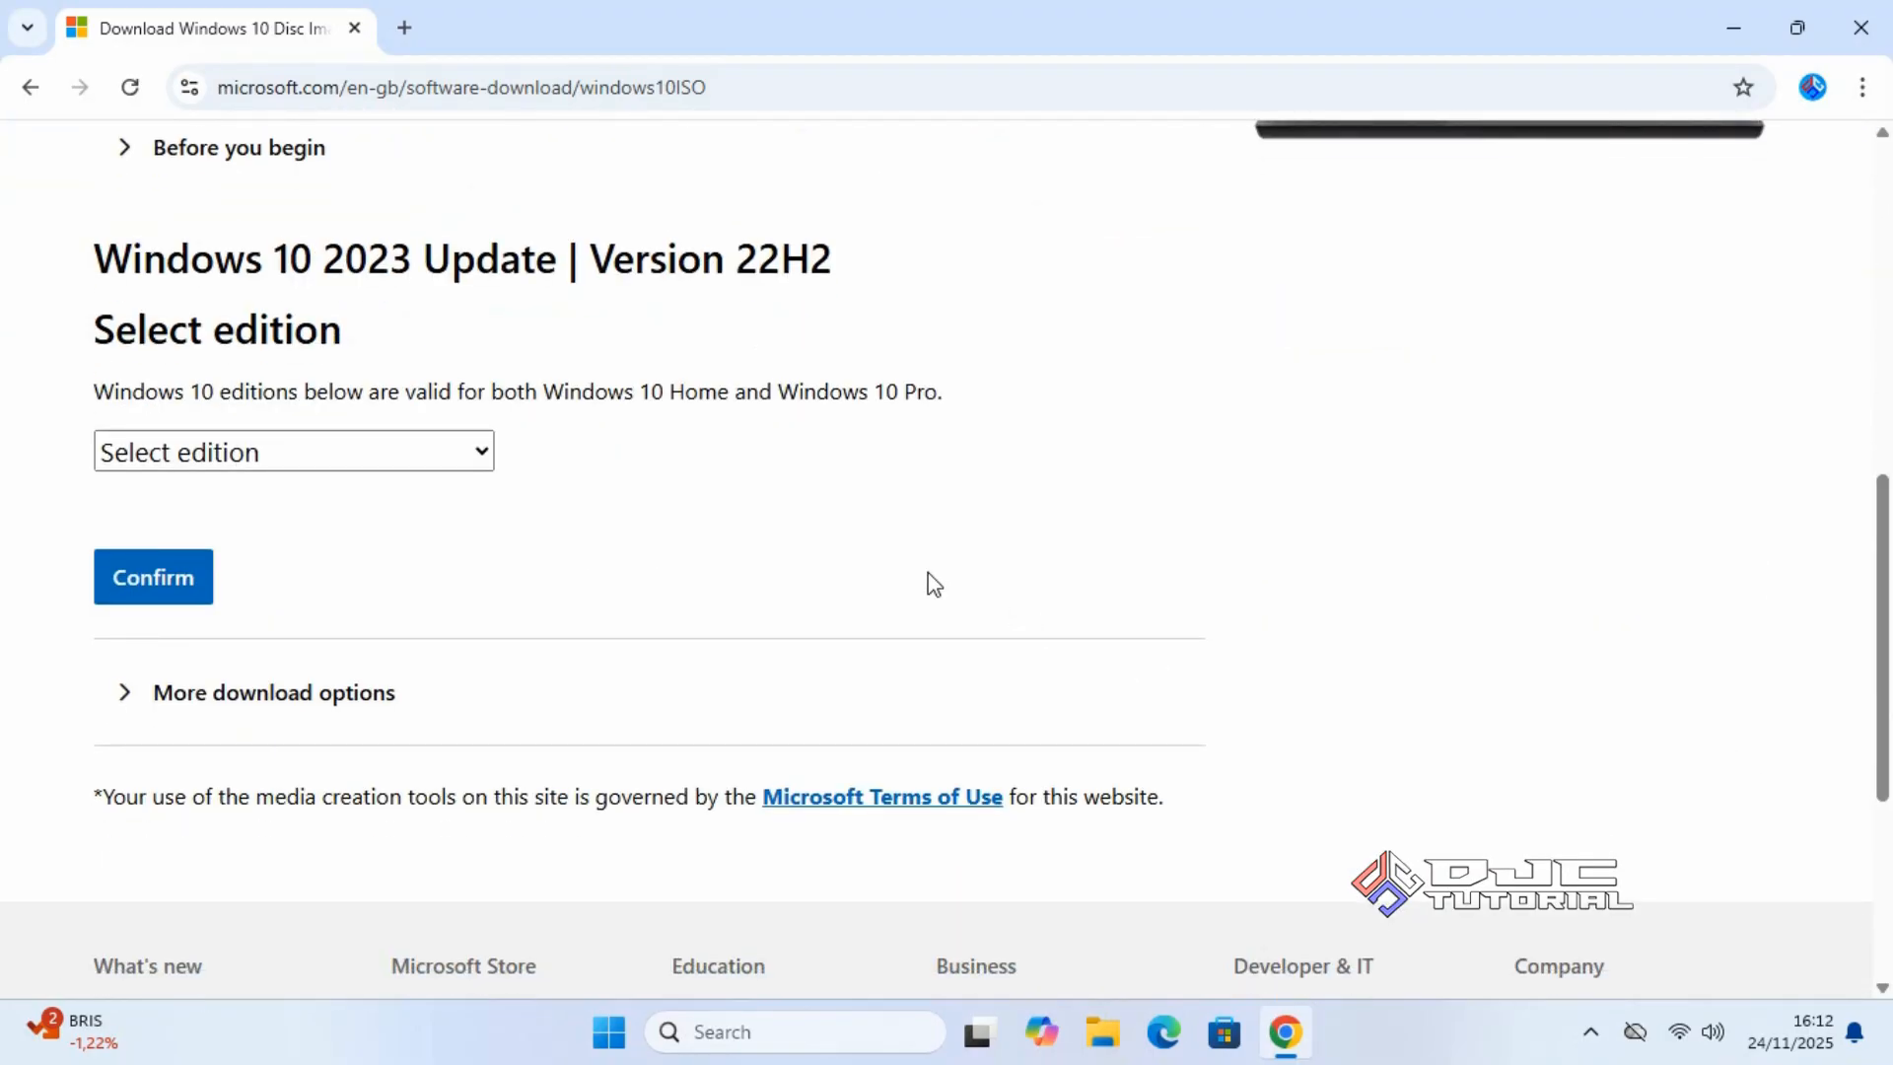
pyautogui.click(474, 458)
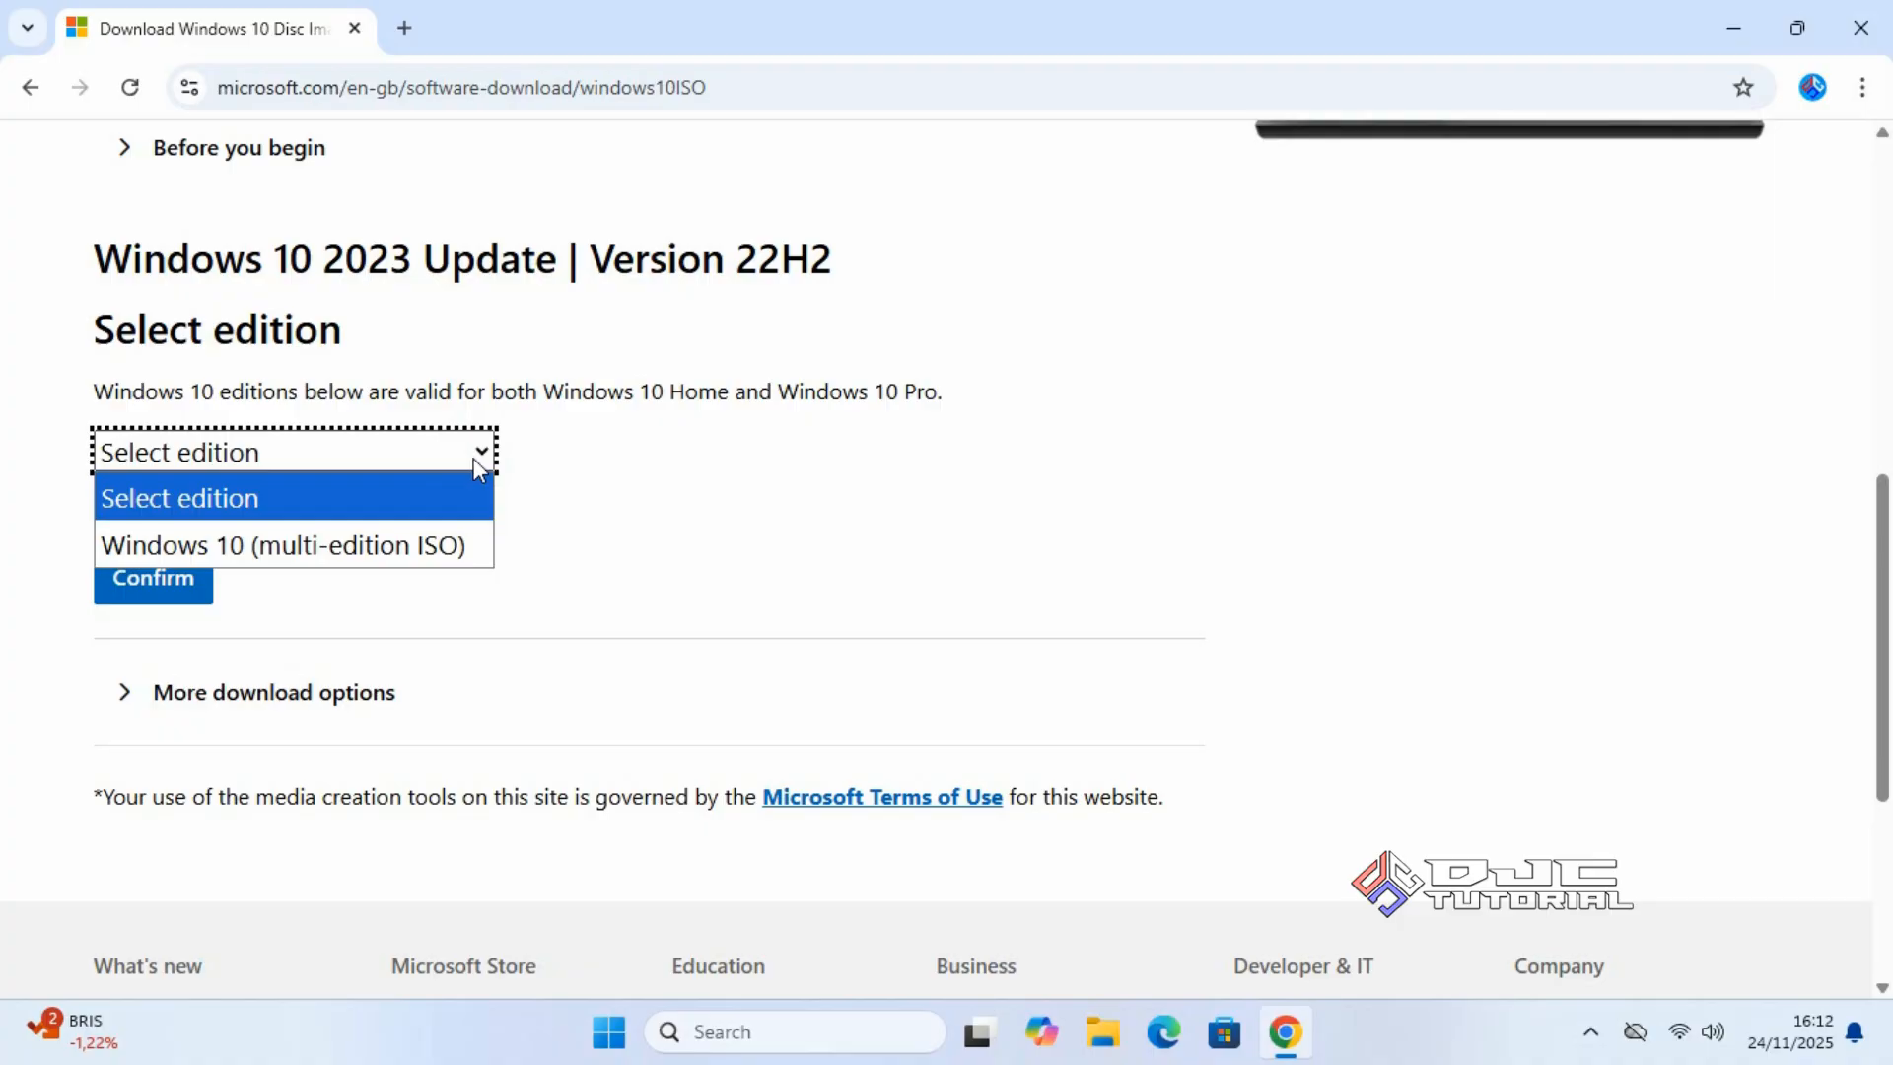
pyautogui.click(467, 544)
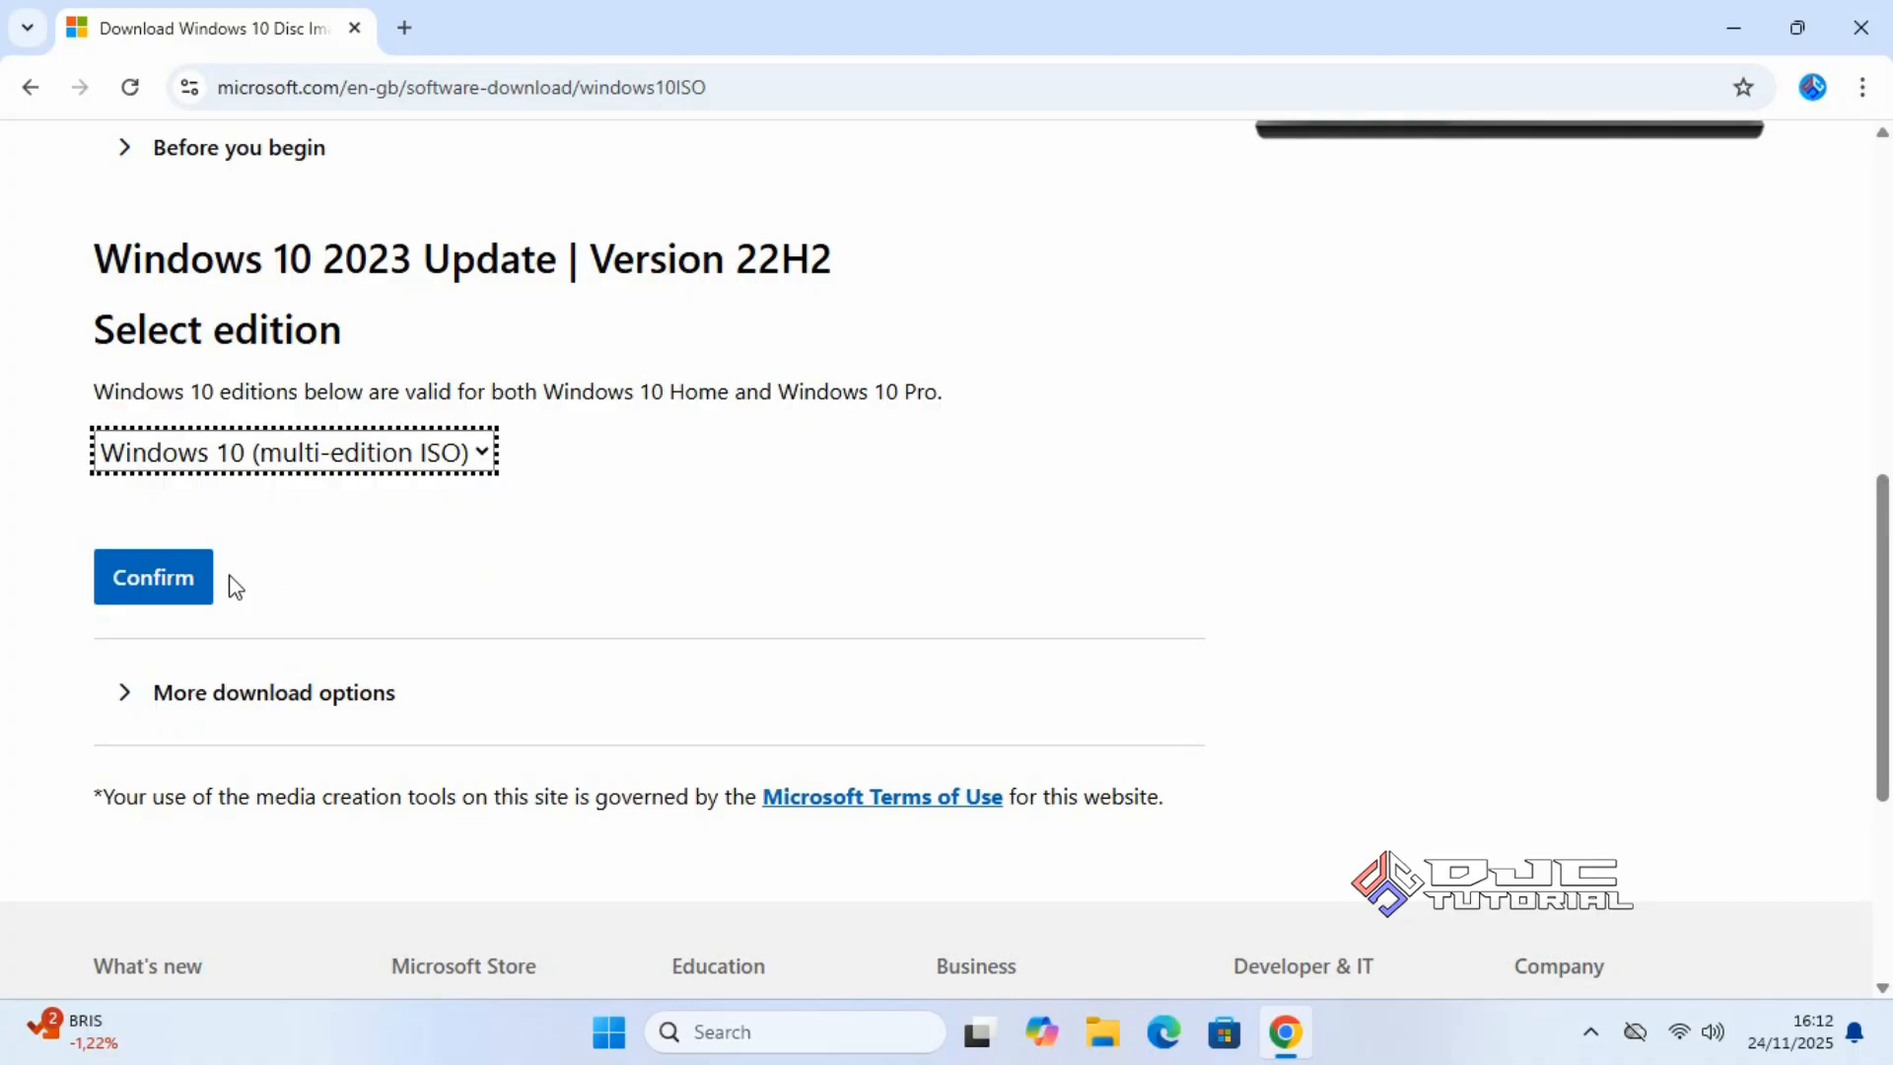
pyautogui.click(206, 589)
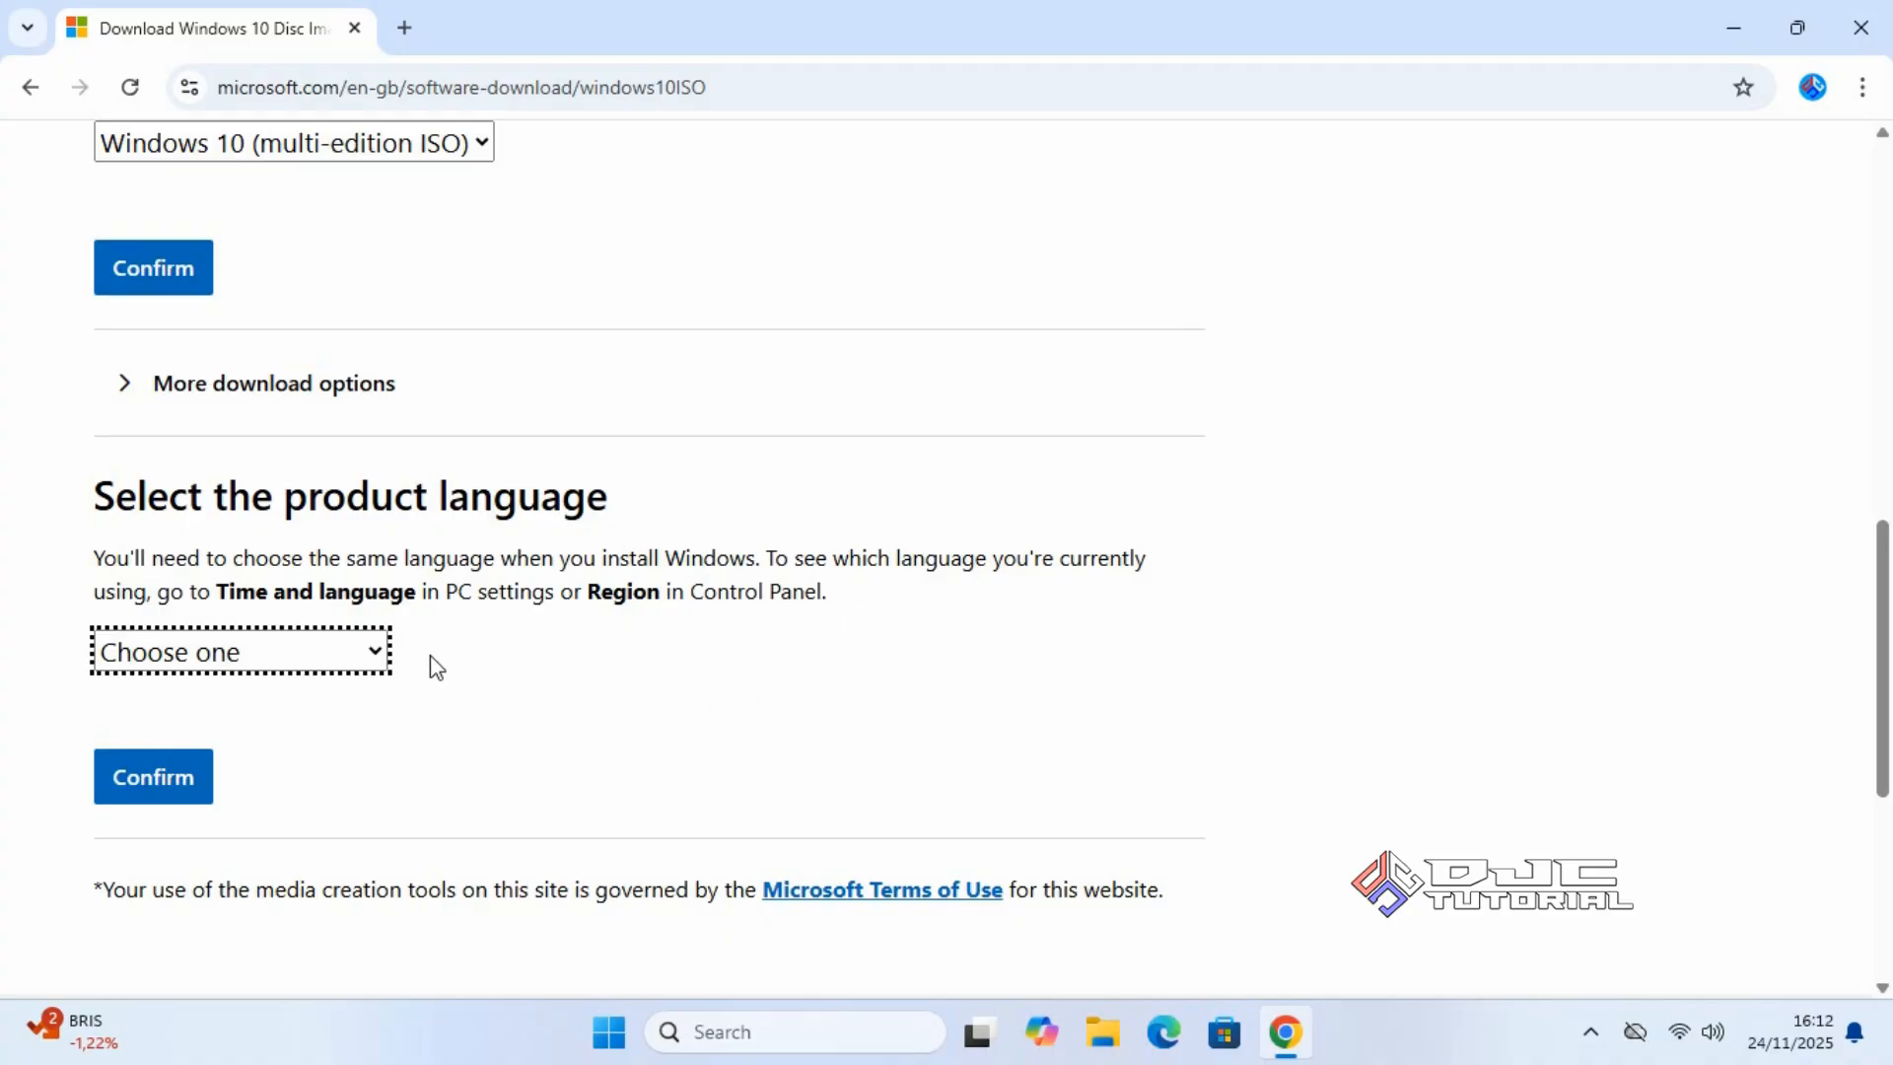
# Choose English (United States) as the product language and confirm it.
pyautogui.click(367, 653)
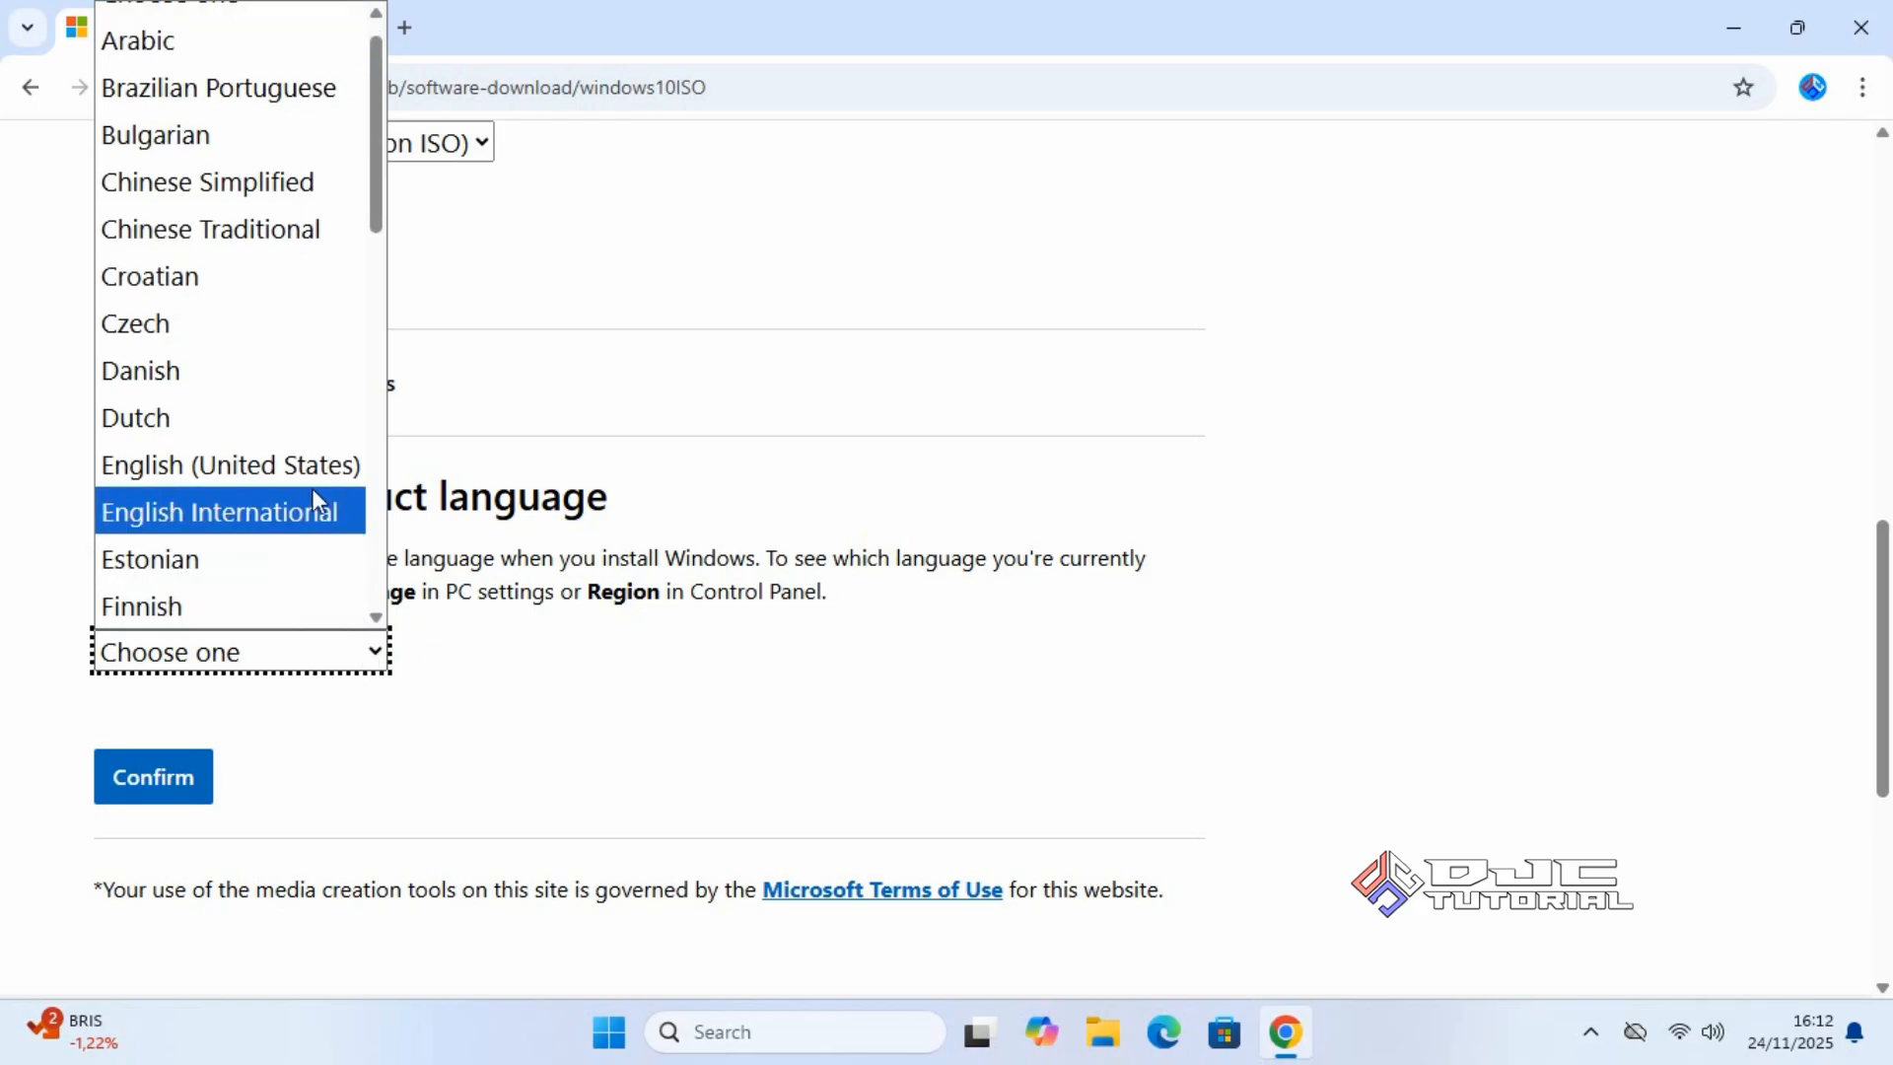
pyautogui.click(313, 465)
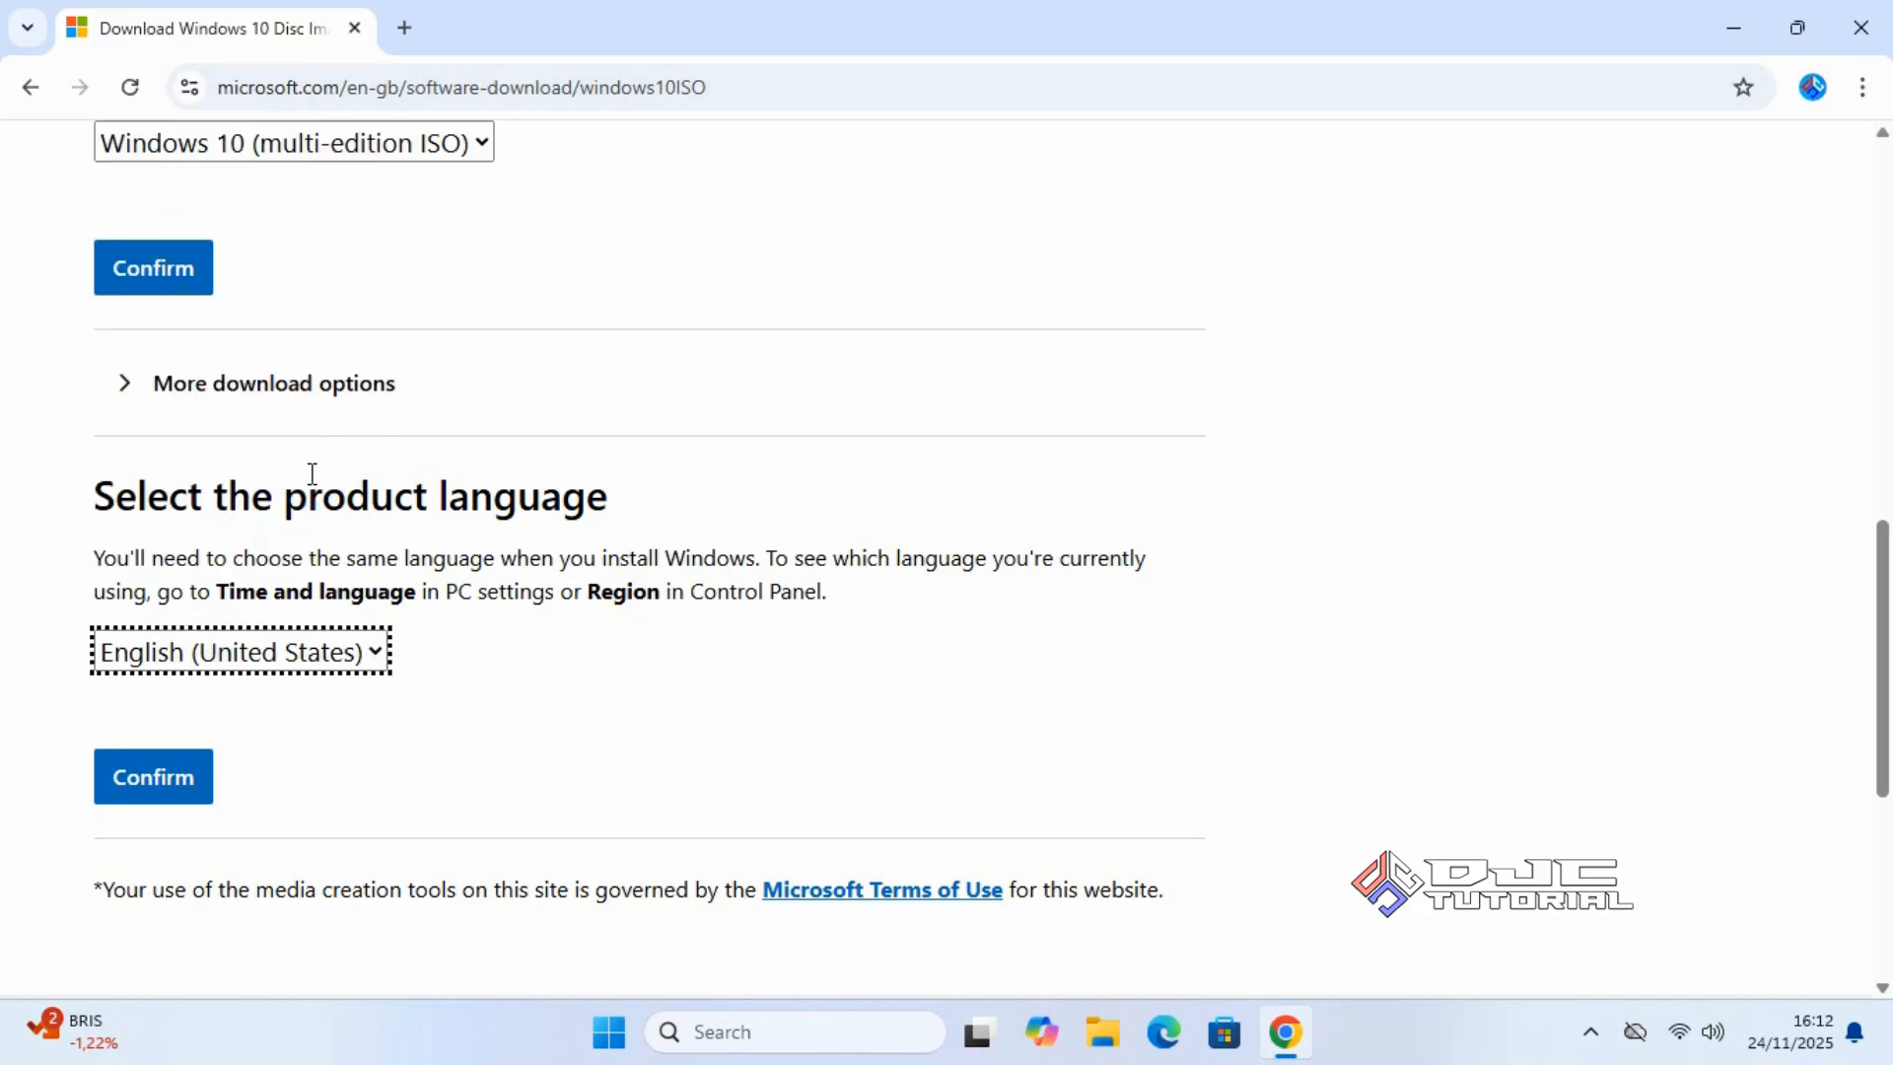
pyautogui.click(188, 779)
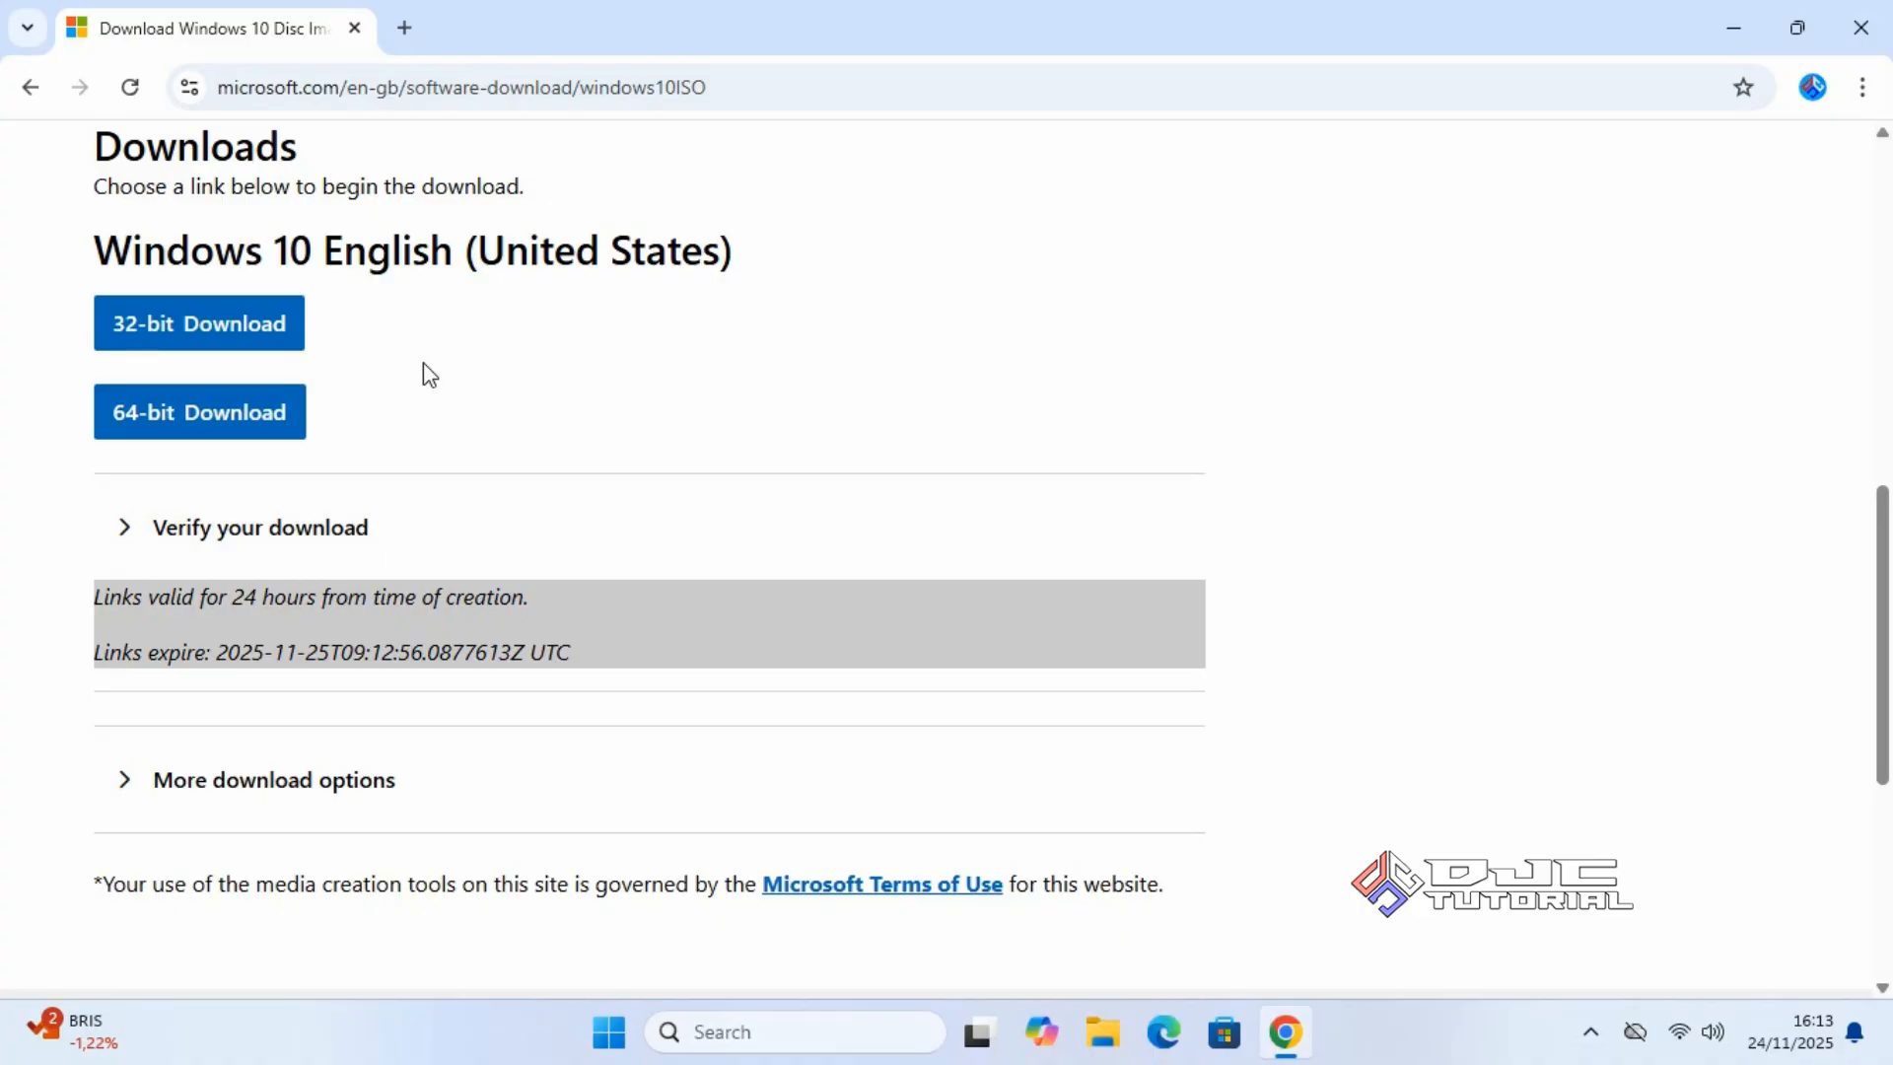
# Download the 64-bit Win10_22H2_English_x64v1.iso and confirm the 5.7 GB download finished.
pyautogui.click(295, 419)
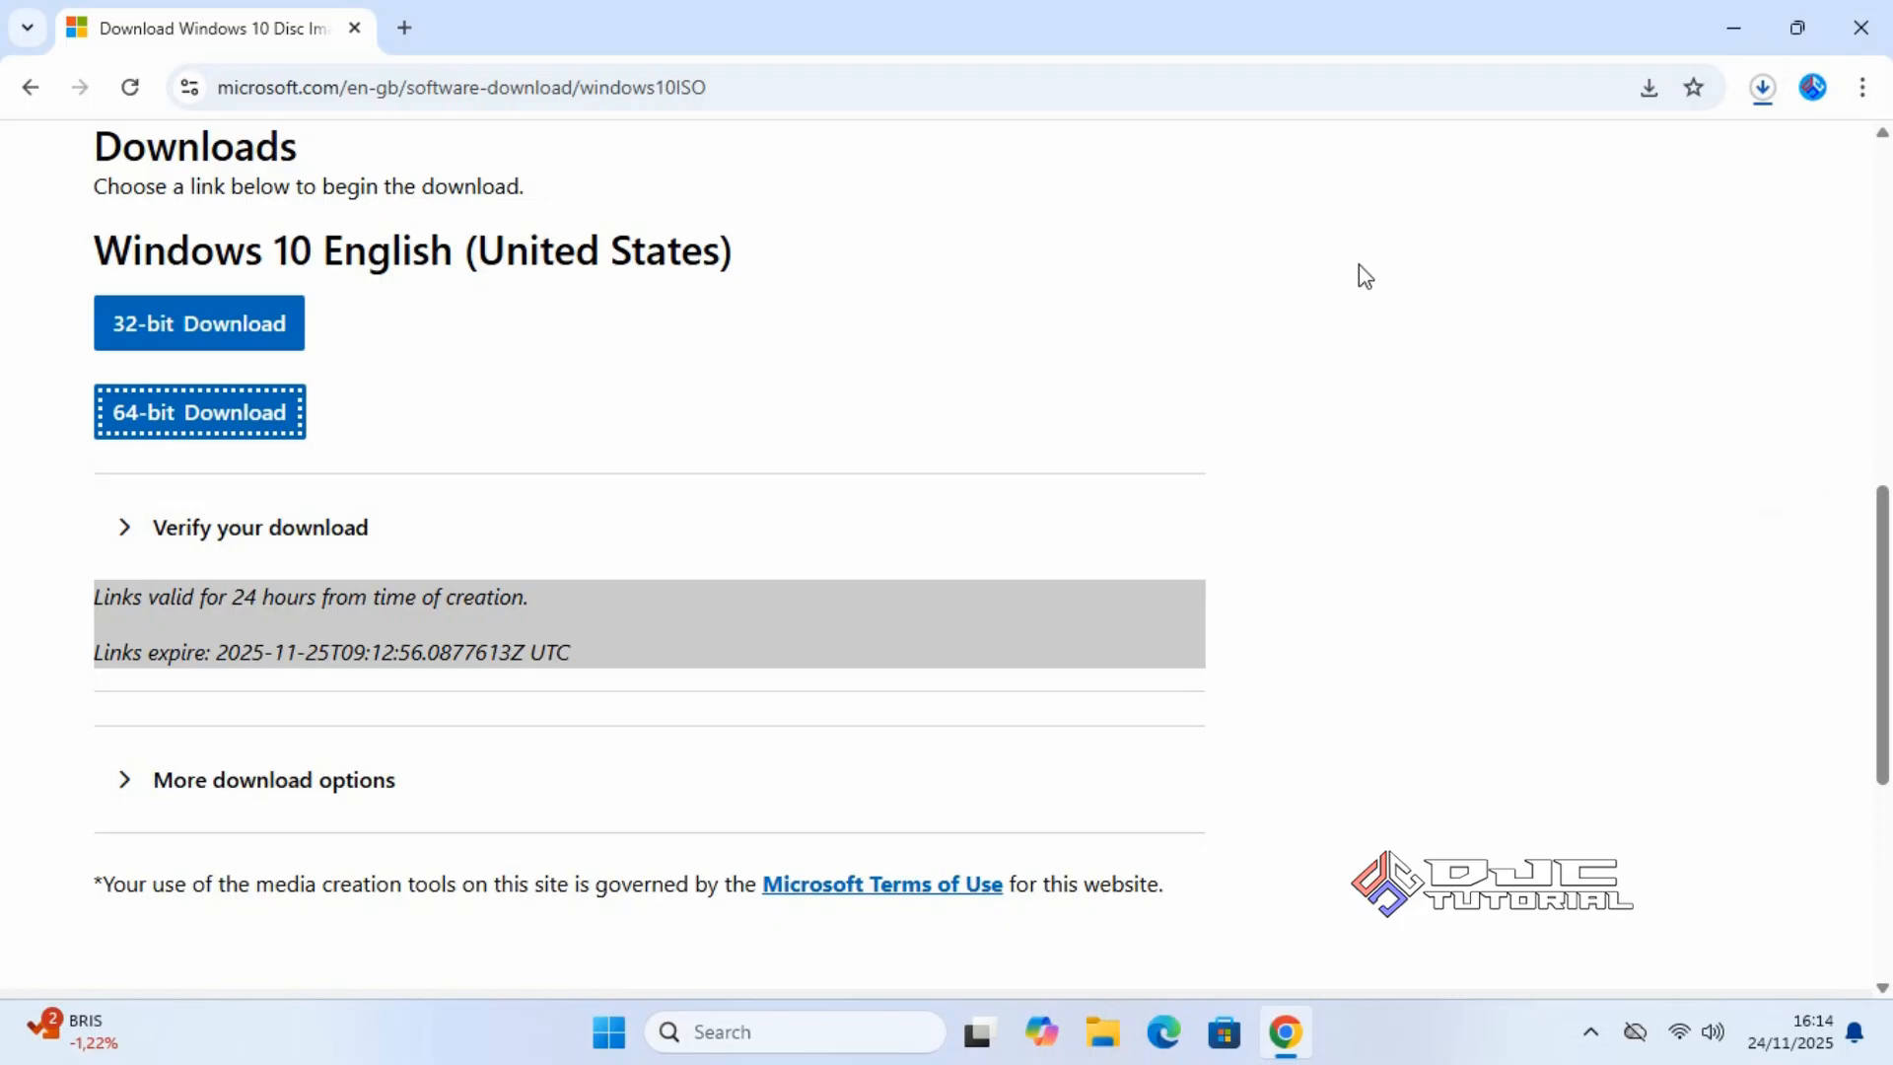
pyautogui.click(1762, 89)
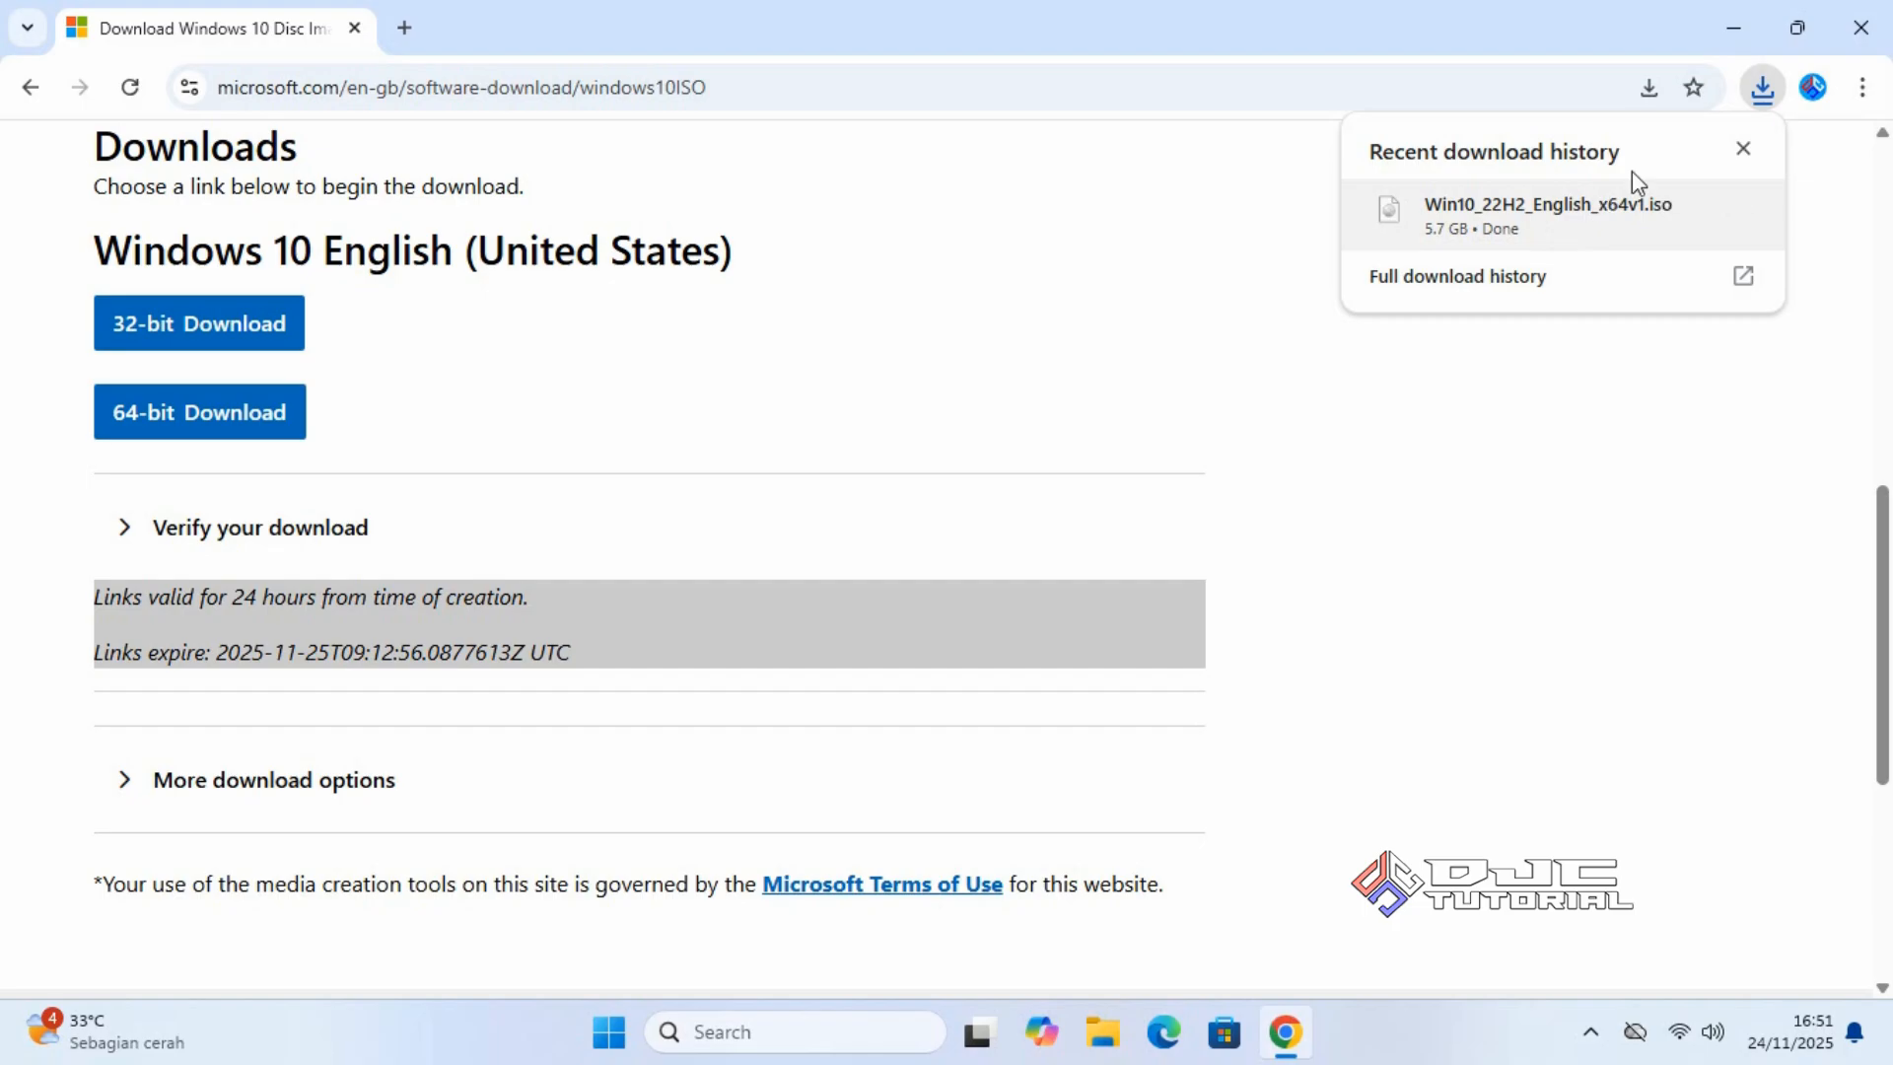
pyautogui.click(1858, 37)
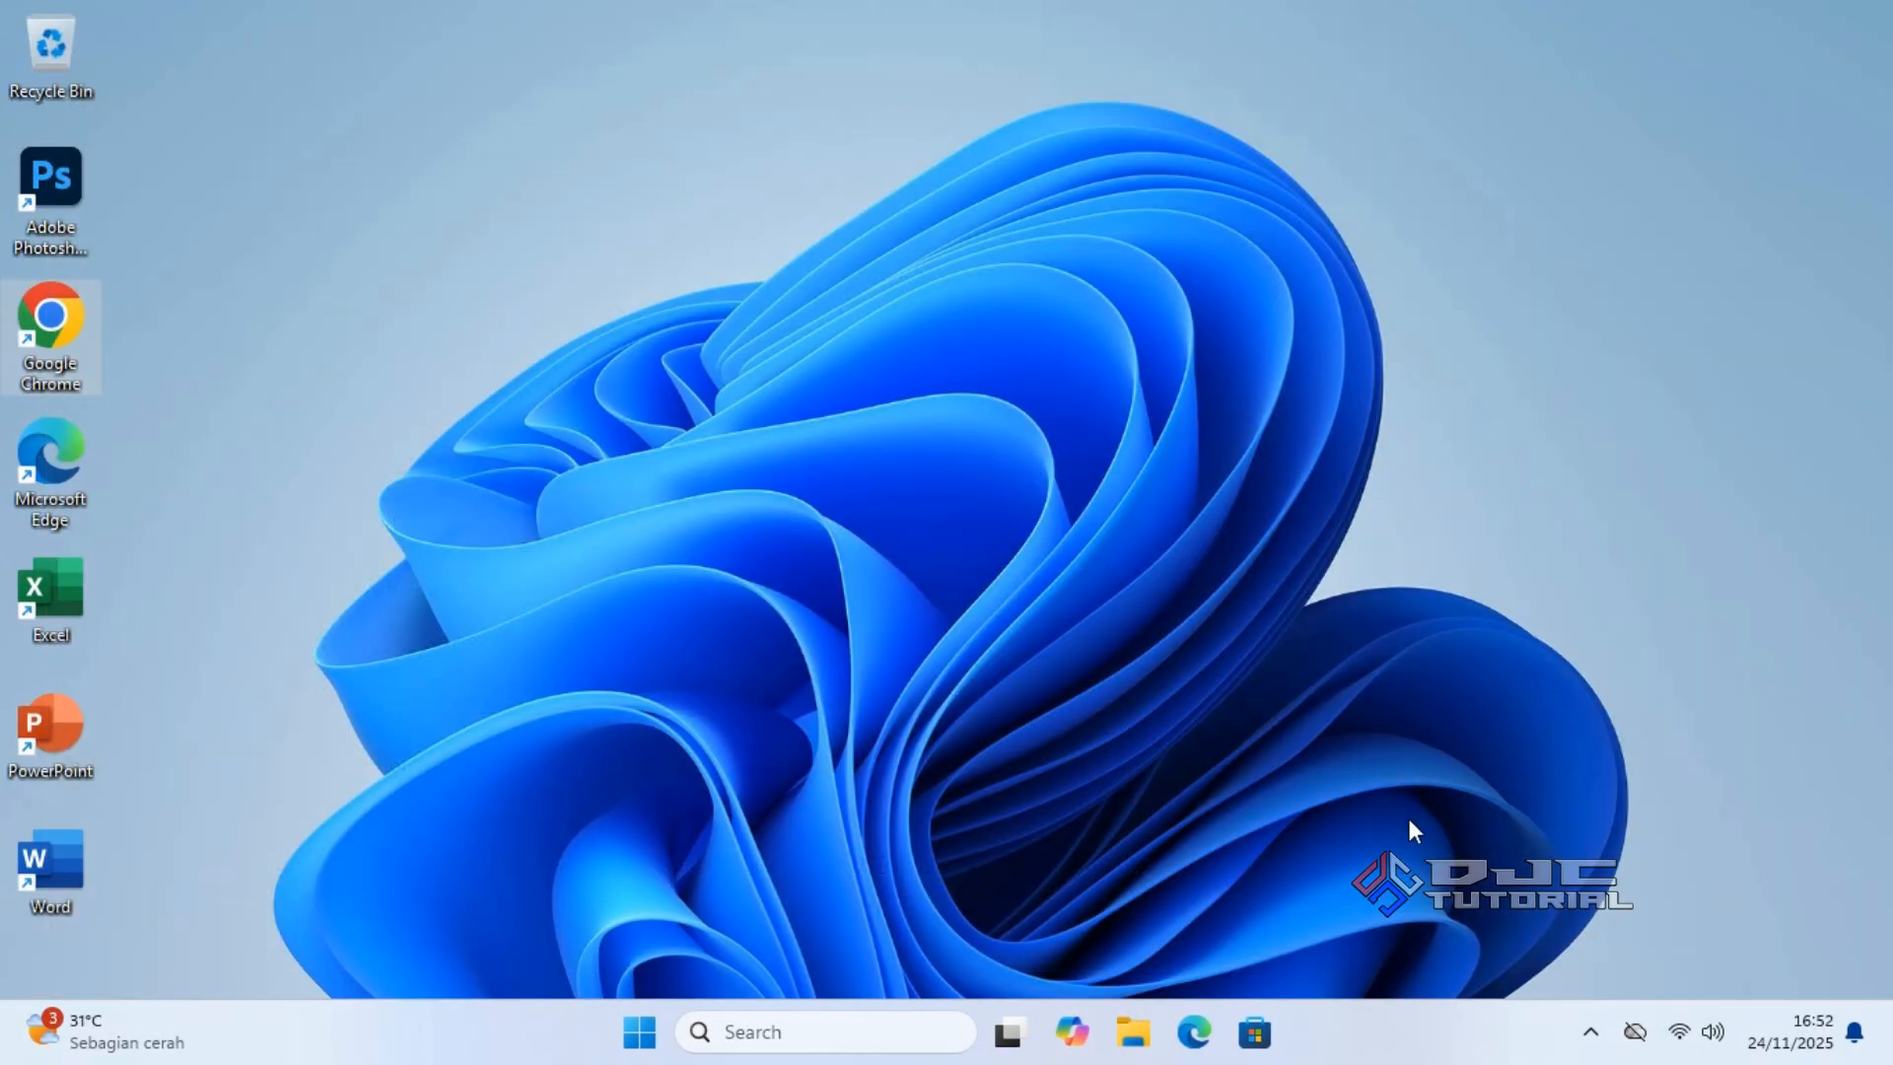
# Disconnect the PC from its connected Wi-Fi network in Quick Settings, then close the flyout.
pyautogui.click(1680, 1033)
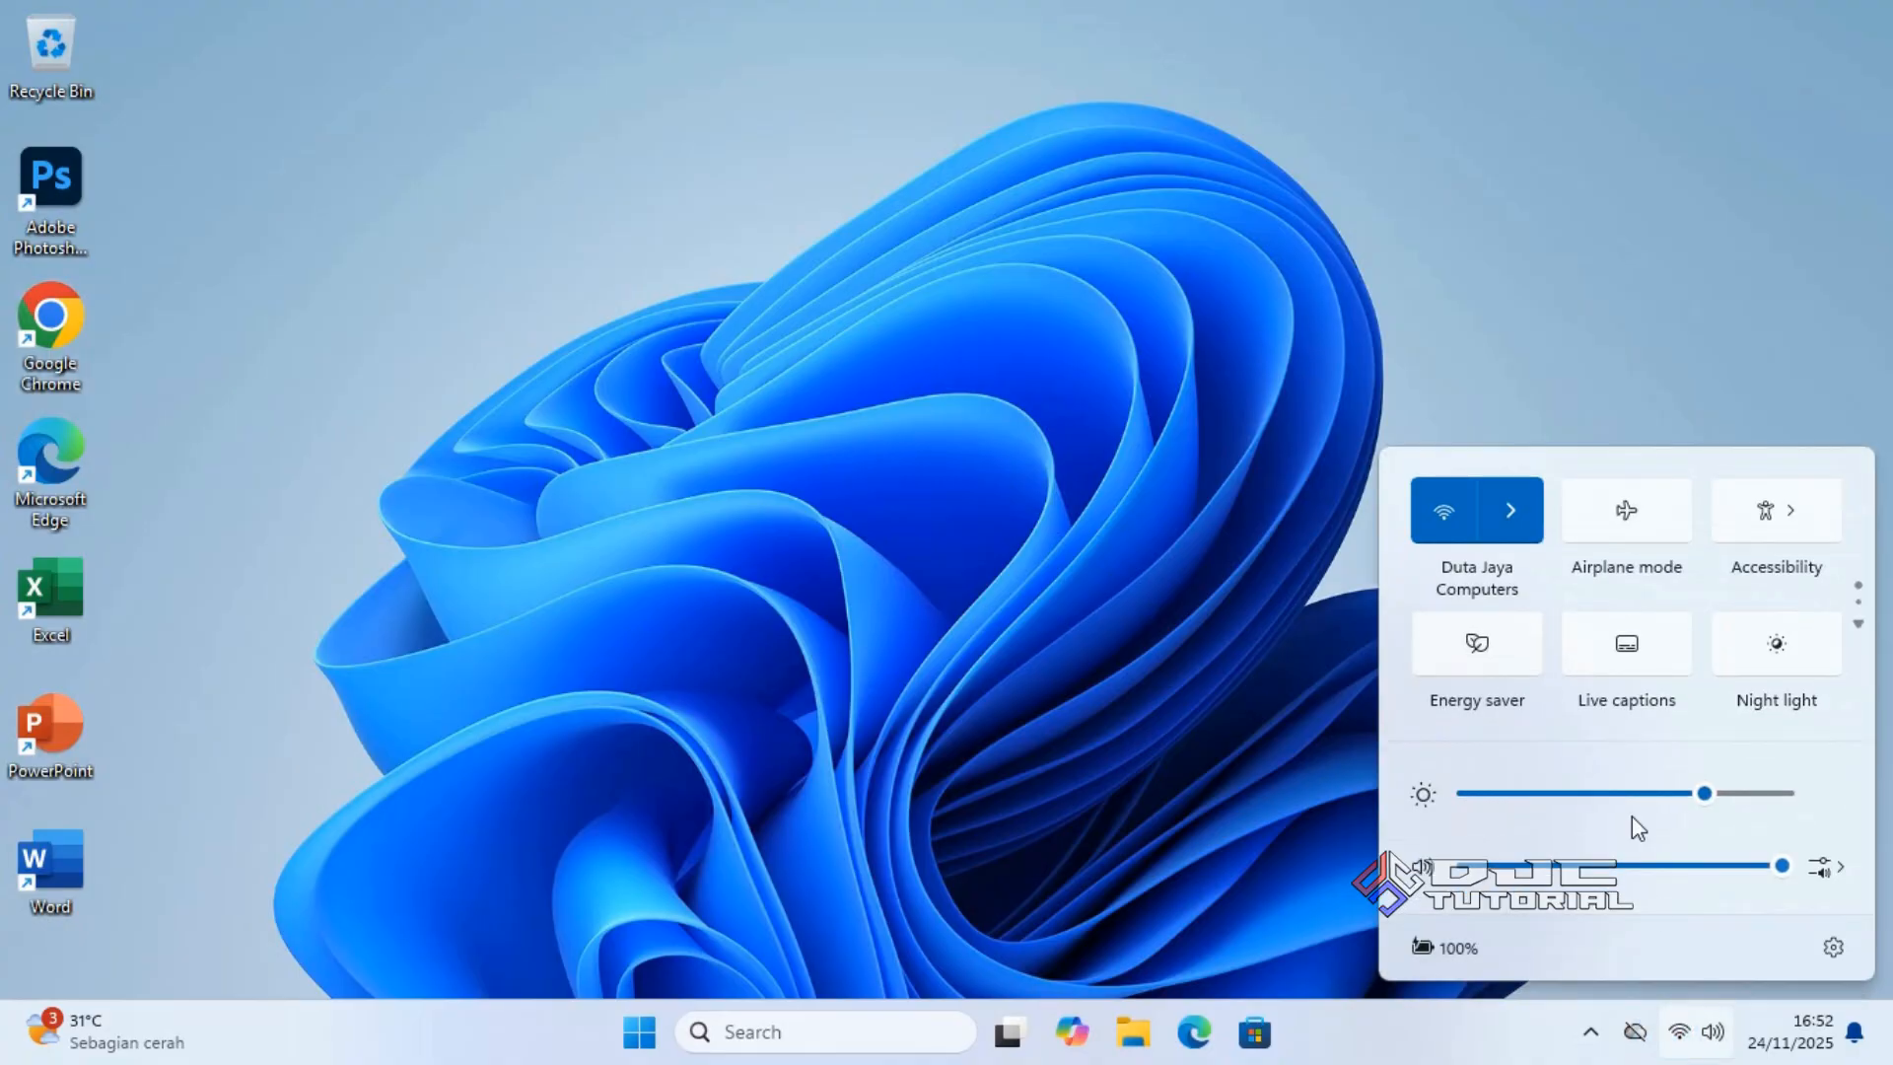
pyautogui.click(1530, 518)
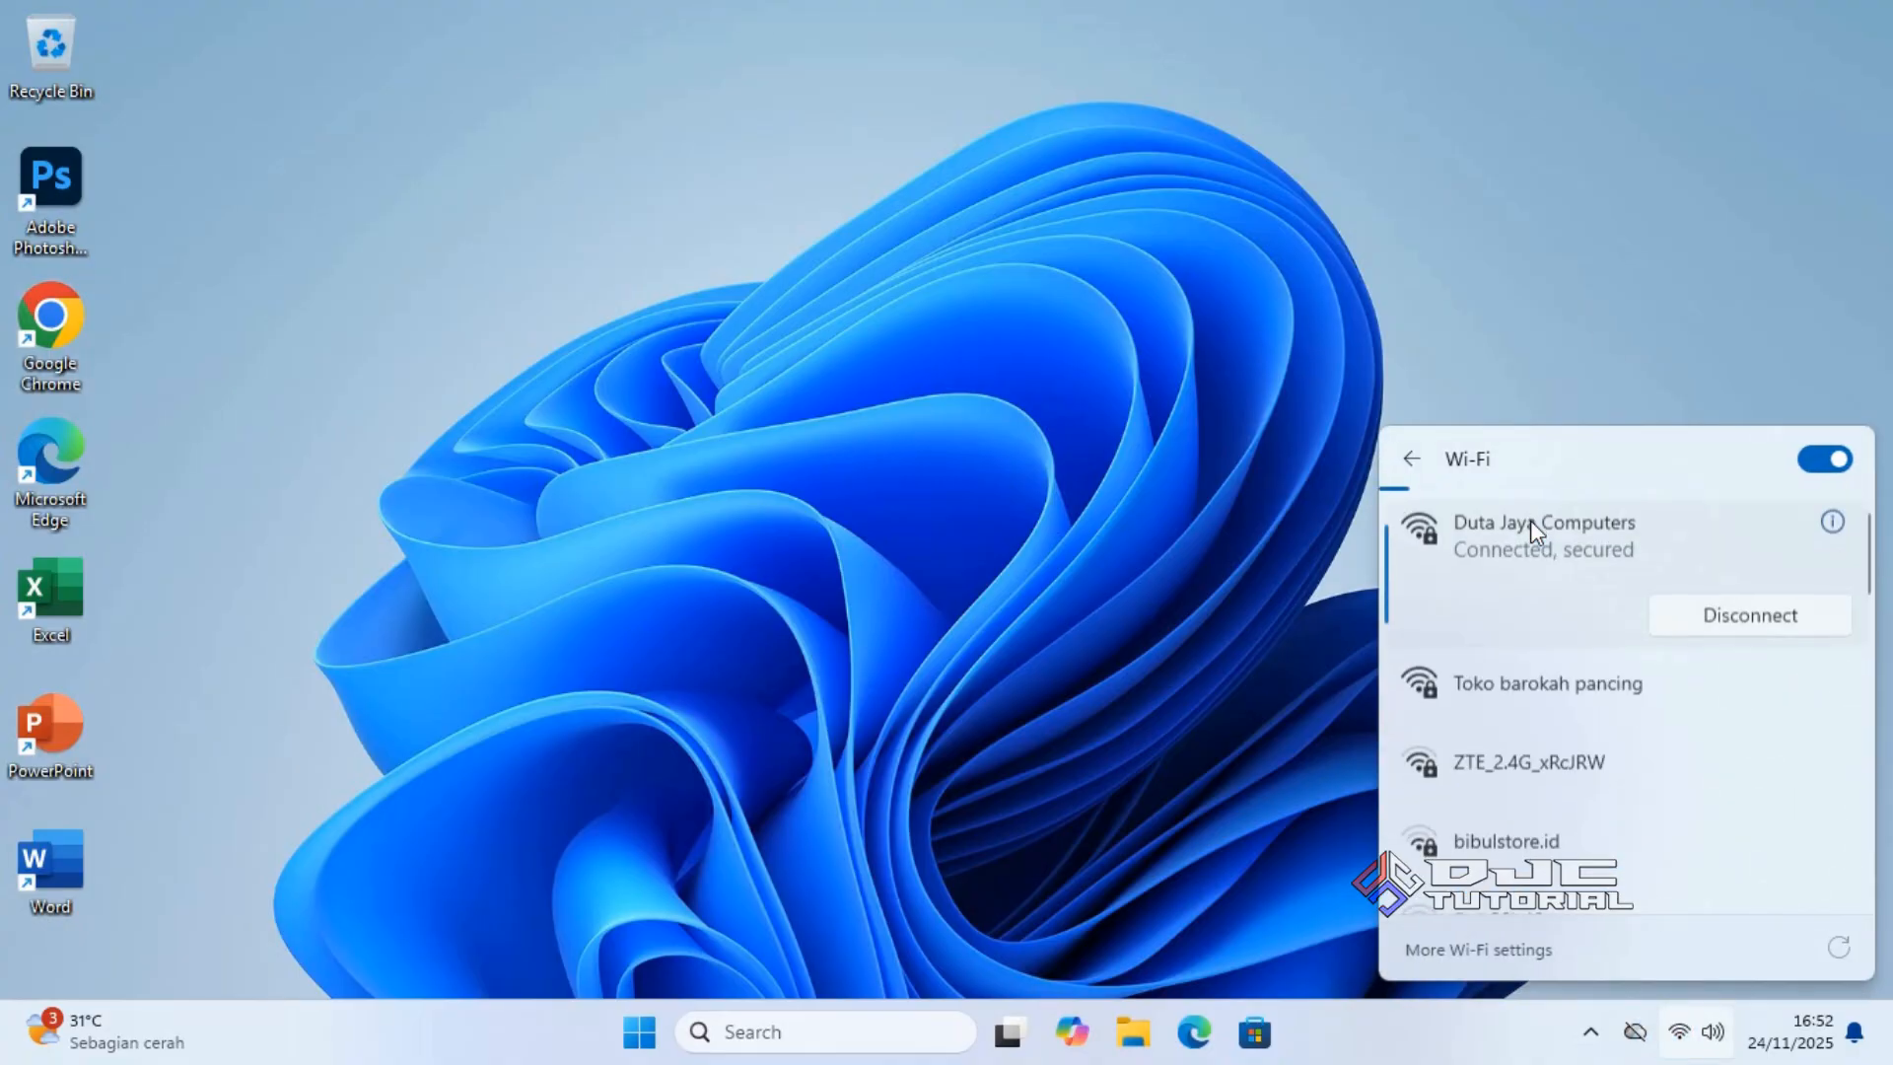
pyautogui.click(1695, 610)
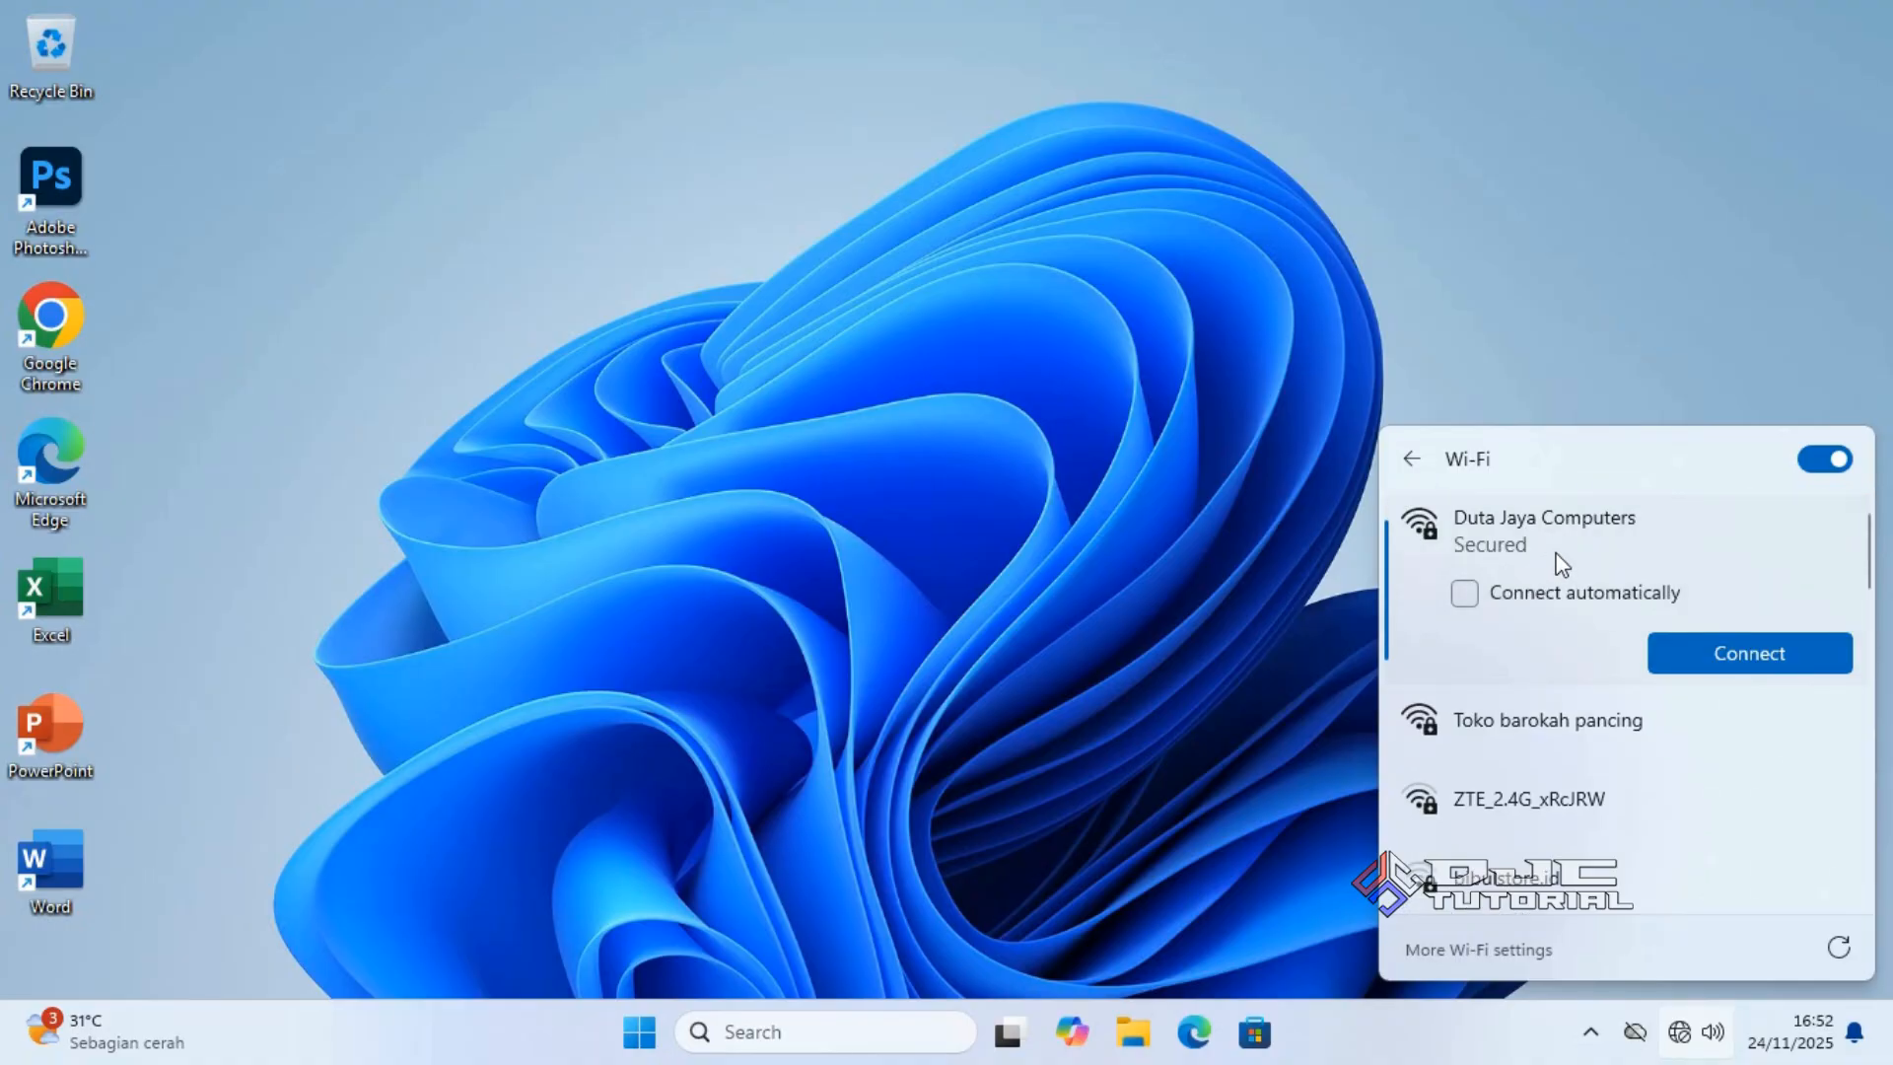
pyautogui.click(950, 493)
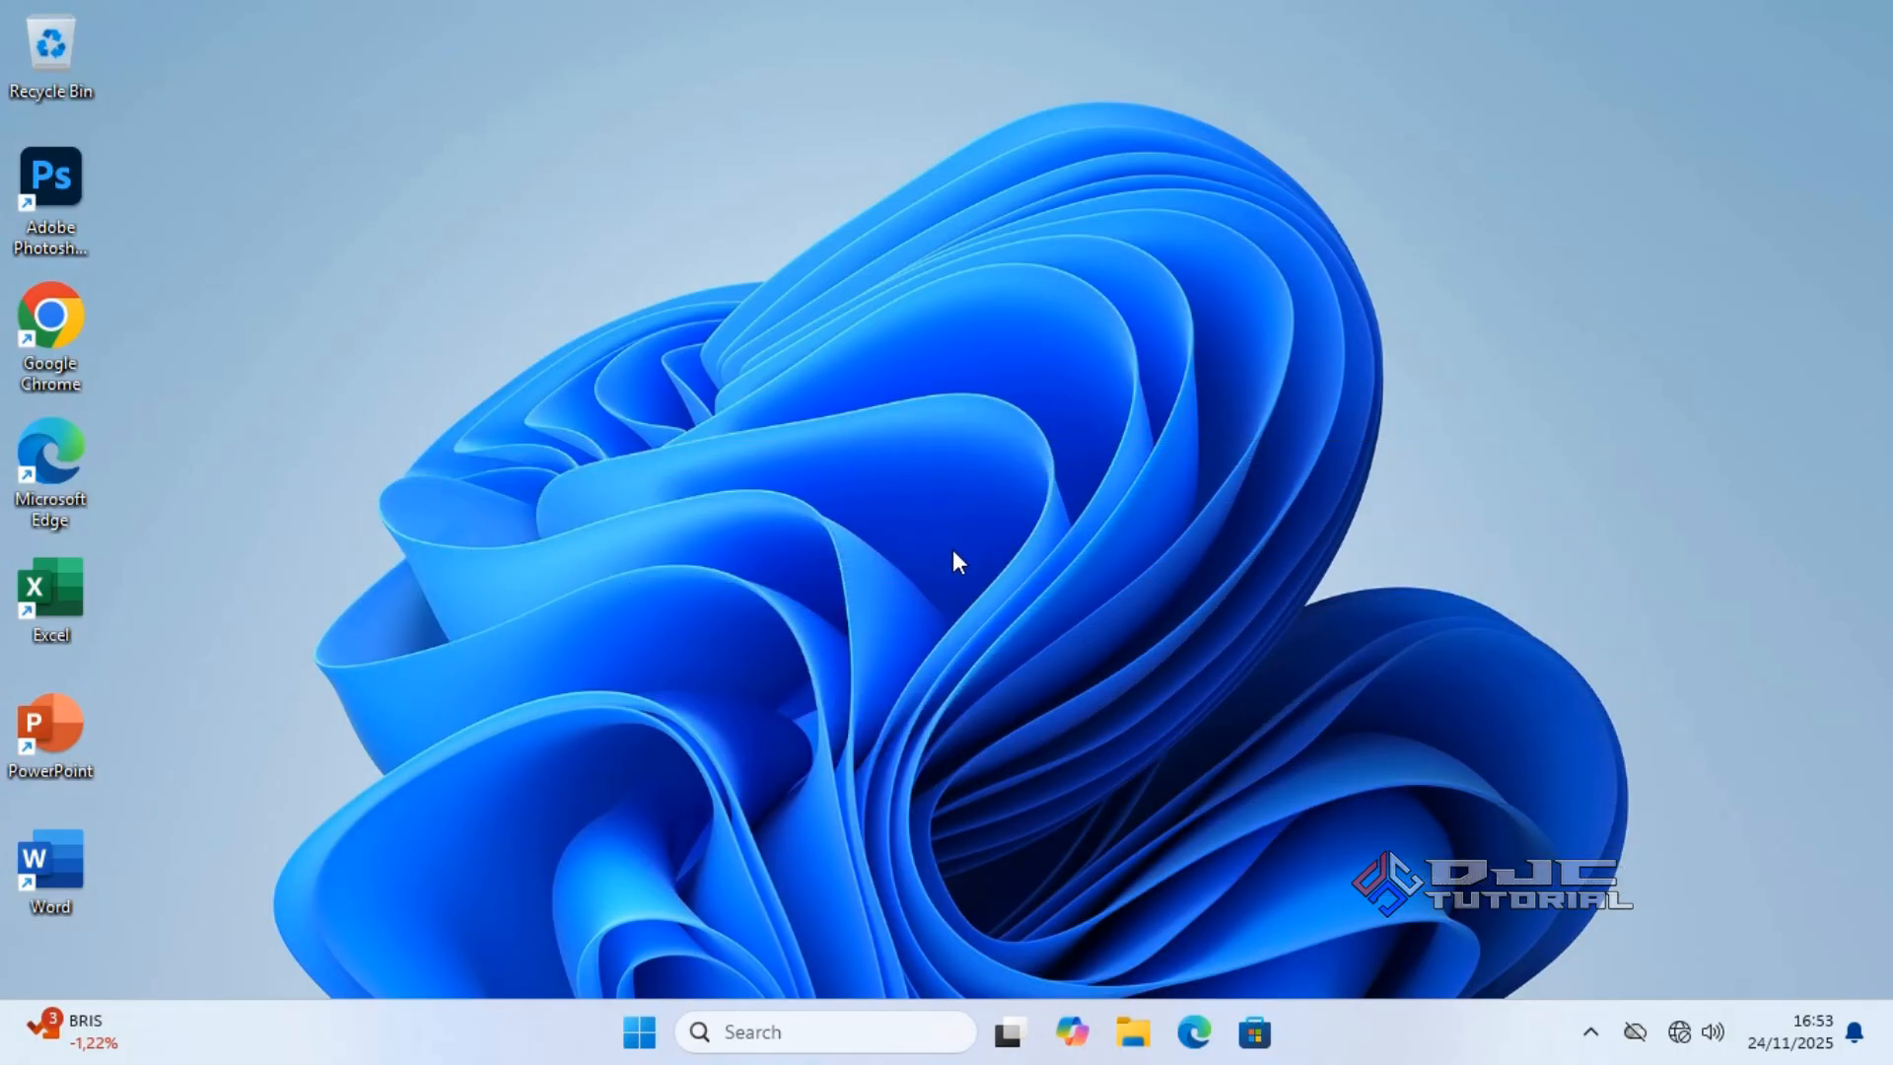
# In Downloads, bring up the 7-Zip extraction options for the Win10_22H2_English_x64v1 ISO.
pyautogui.click(1133, 1033)
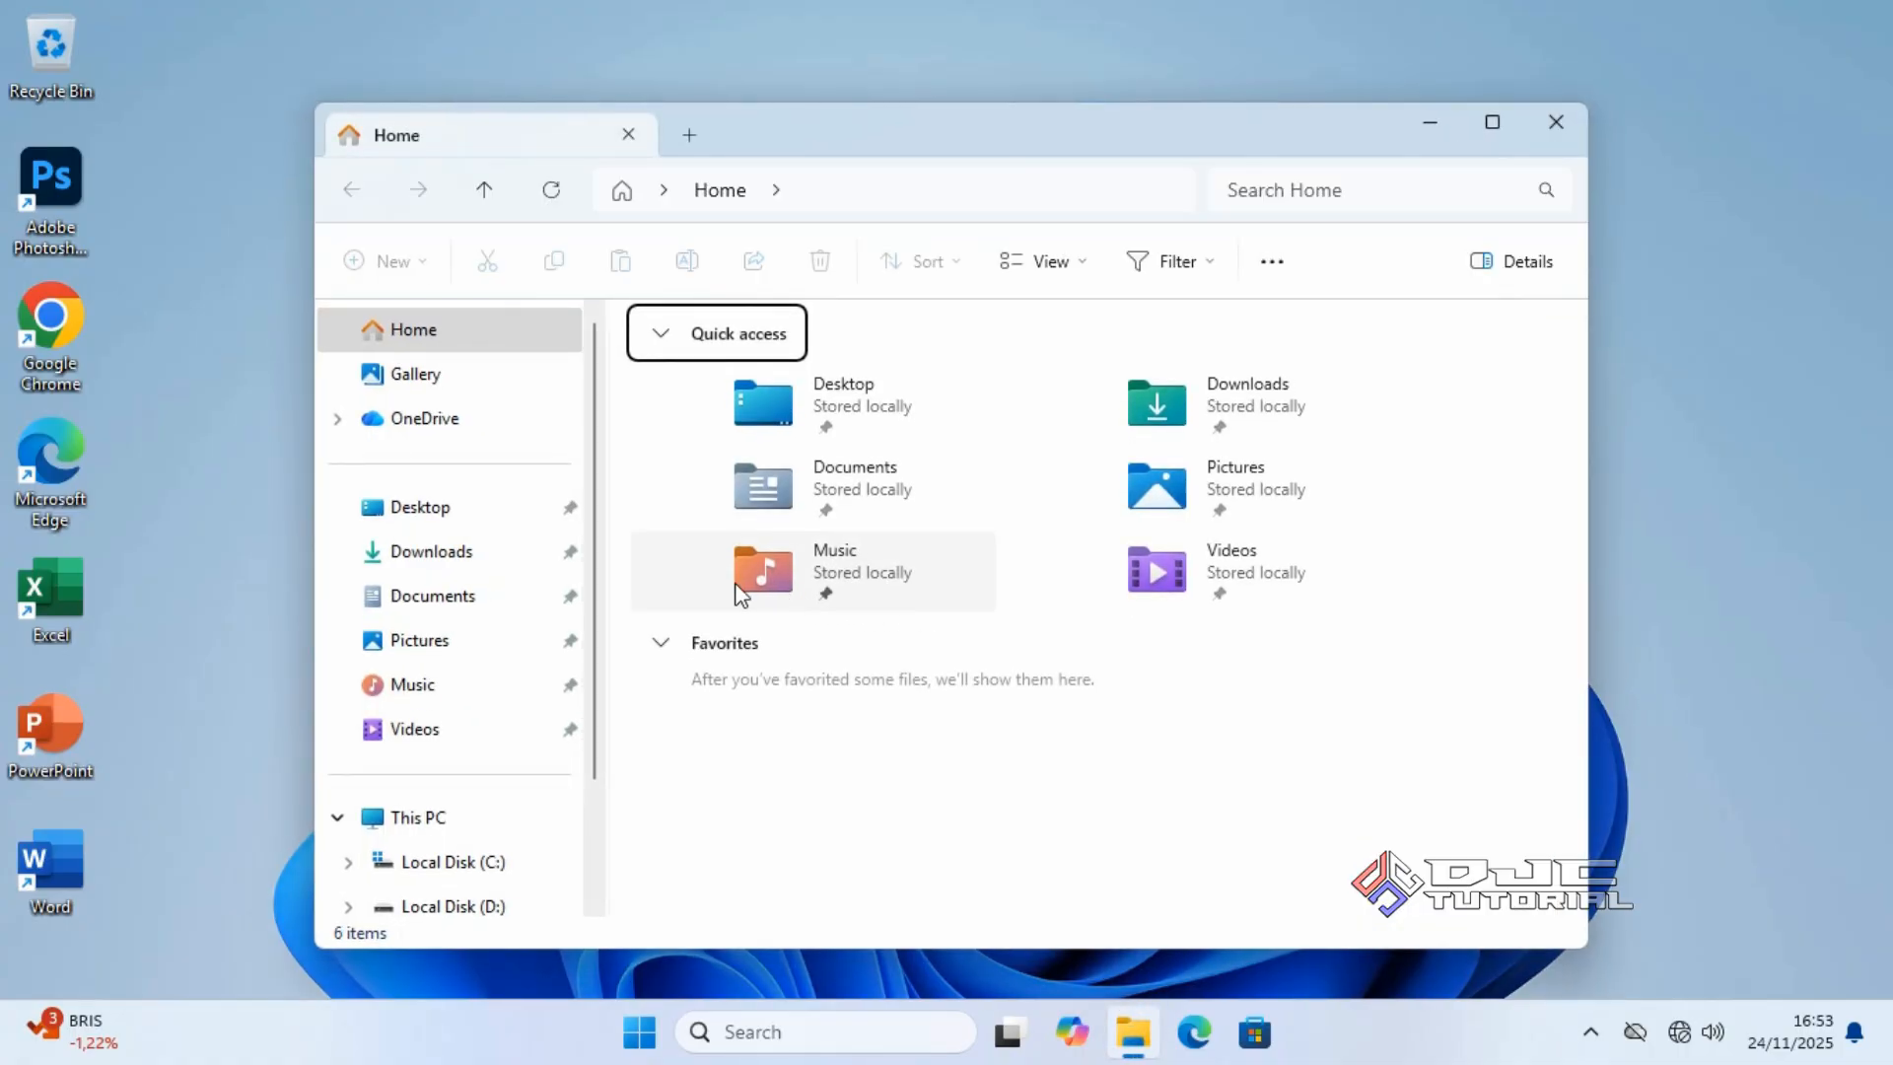
pyautogui.click(533, 548)
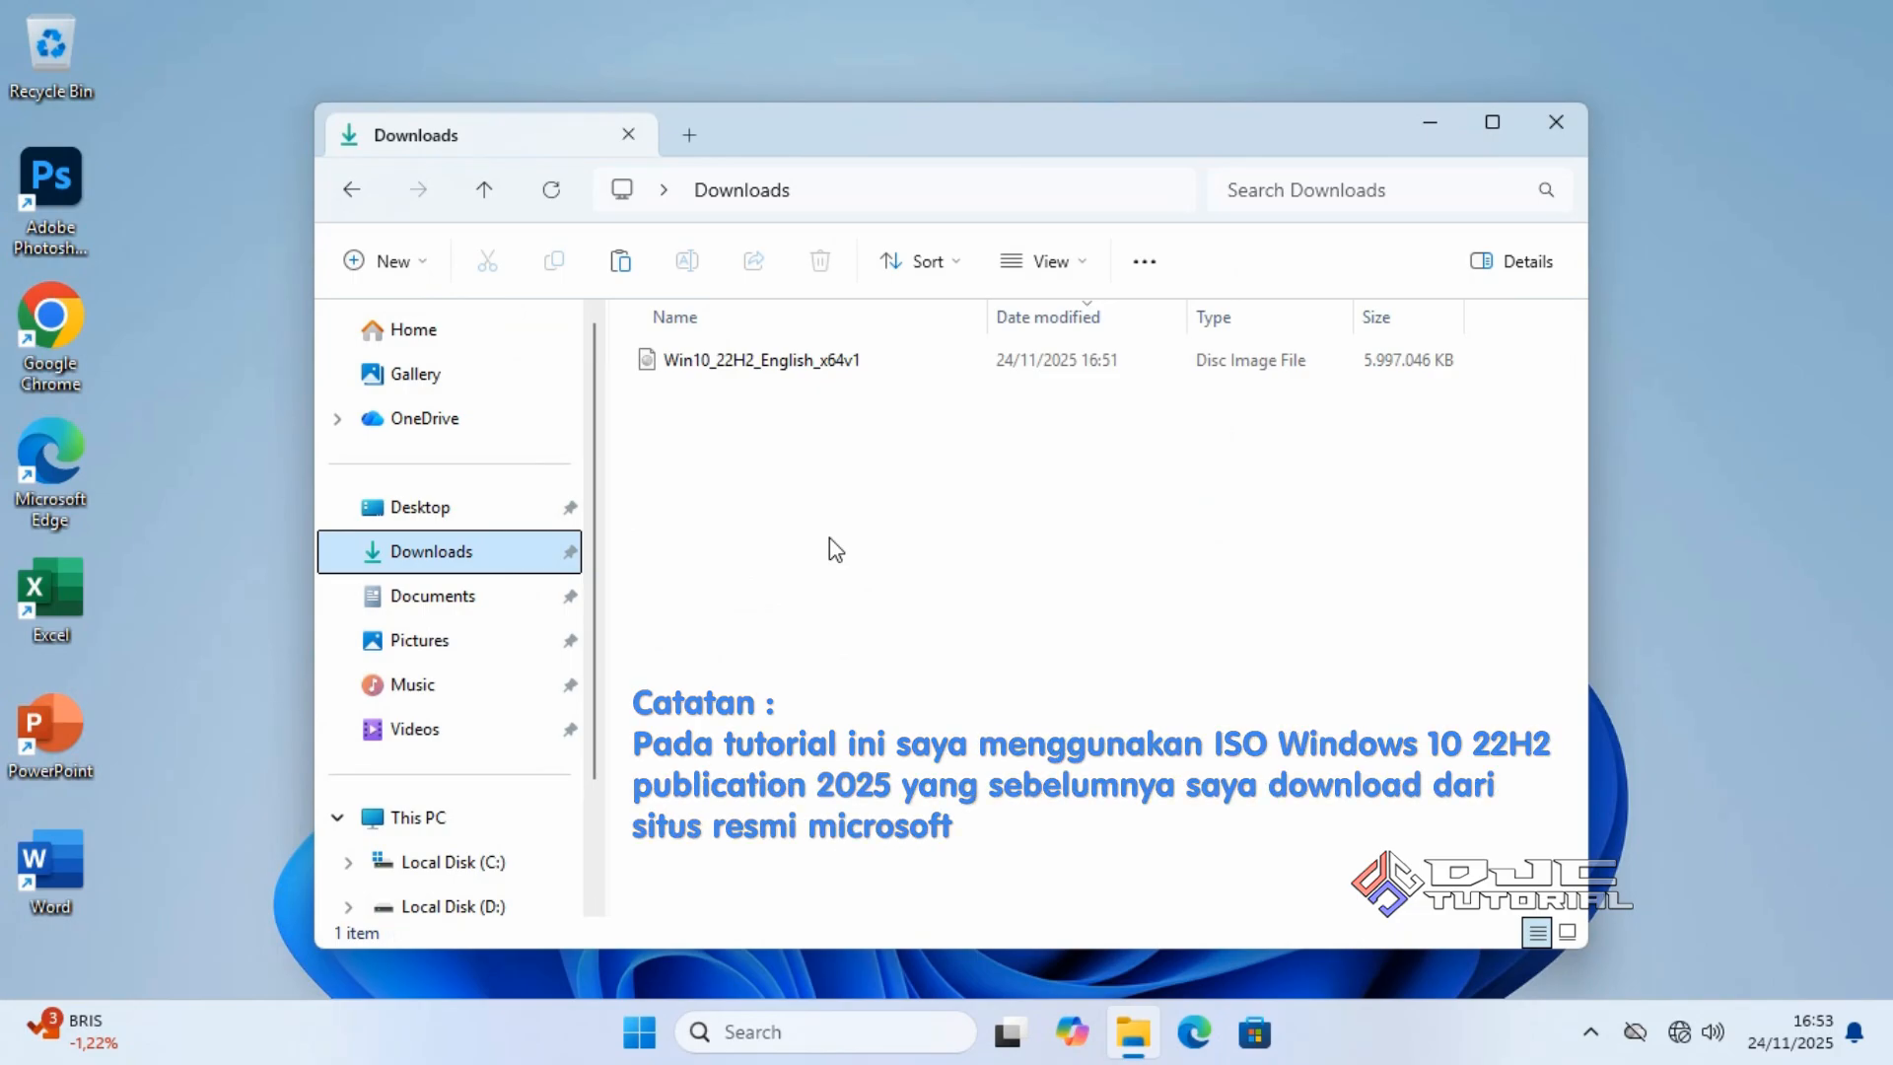
pyautogui.click(867, 358)
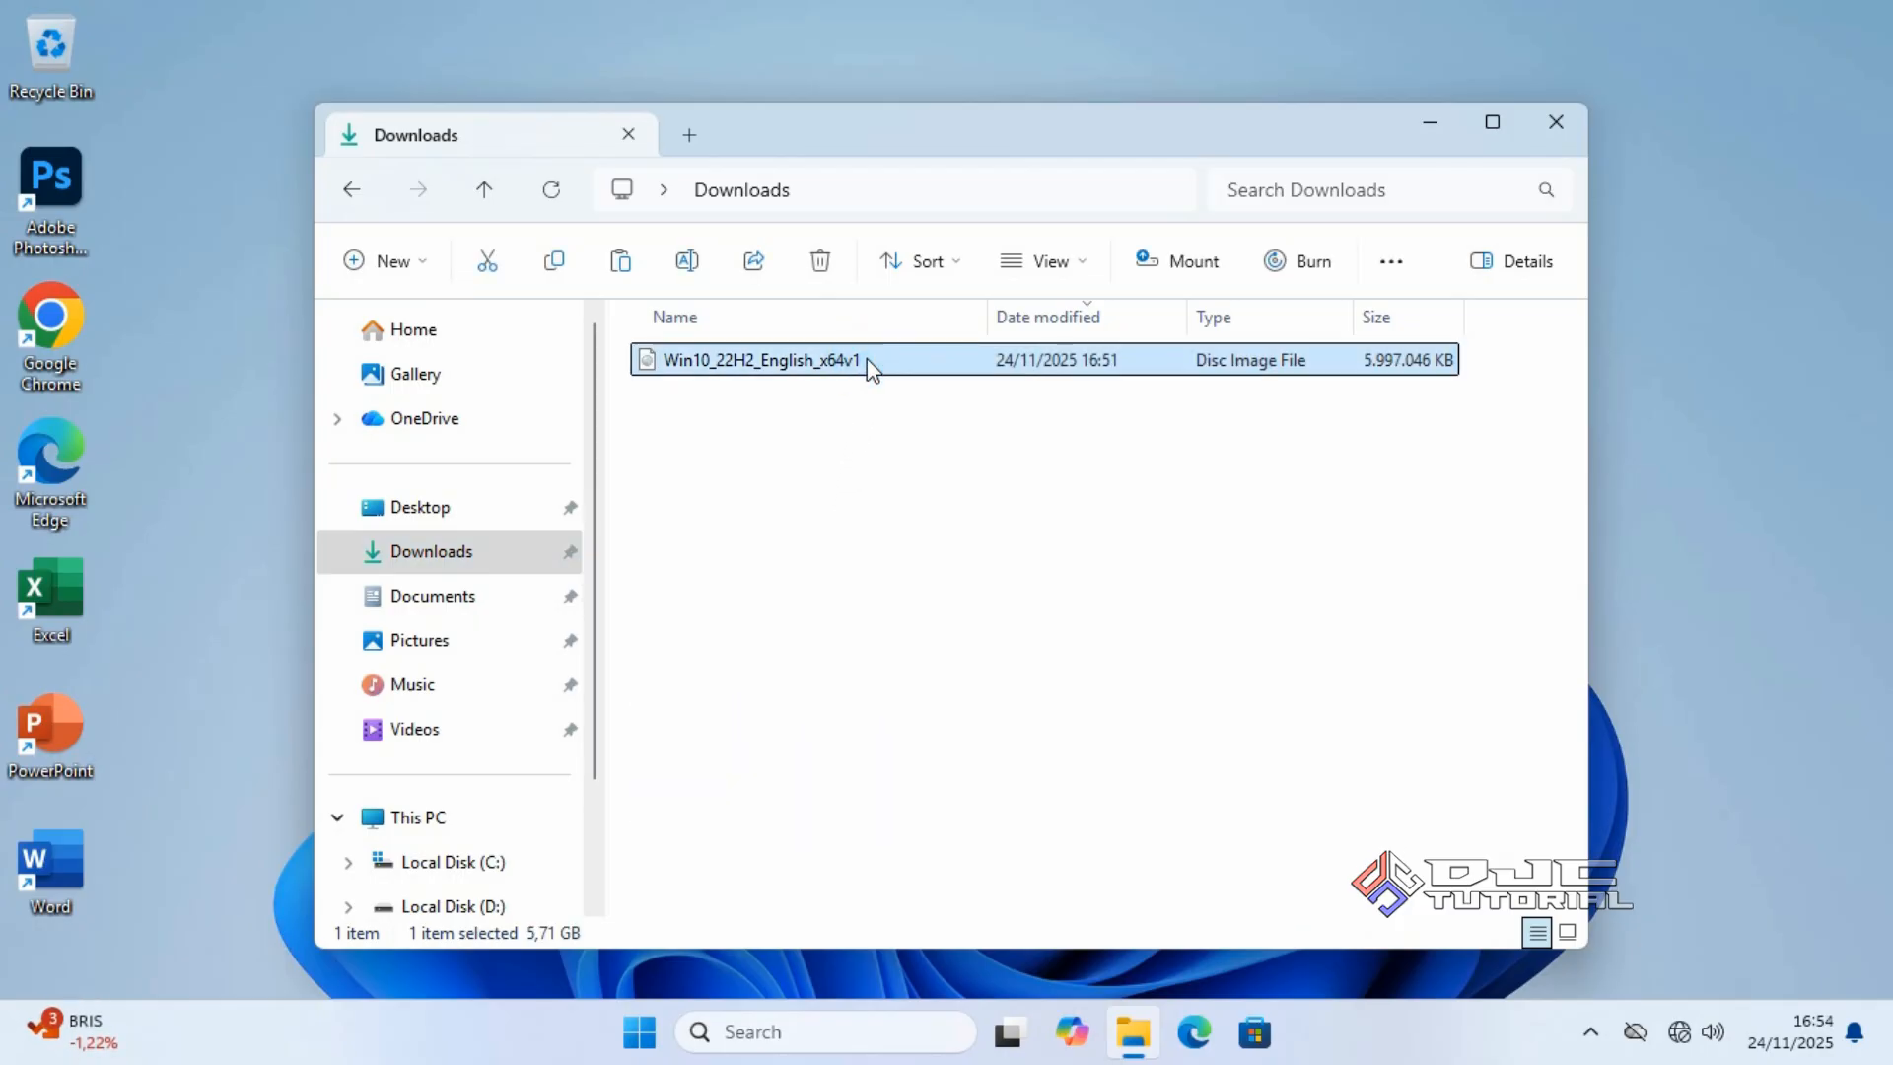
pyautogui.rightClick(867, 358)
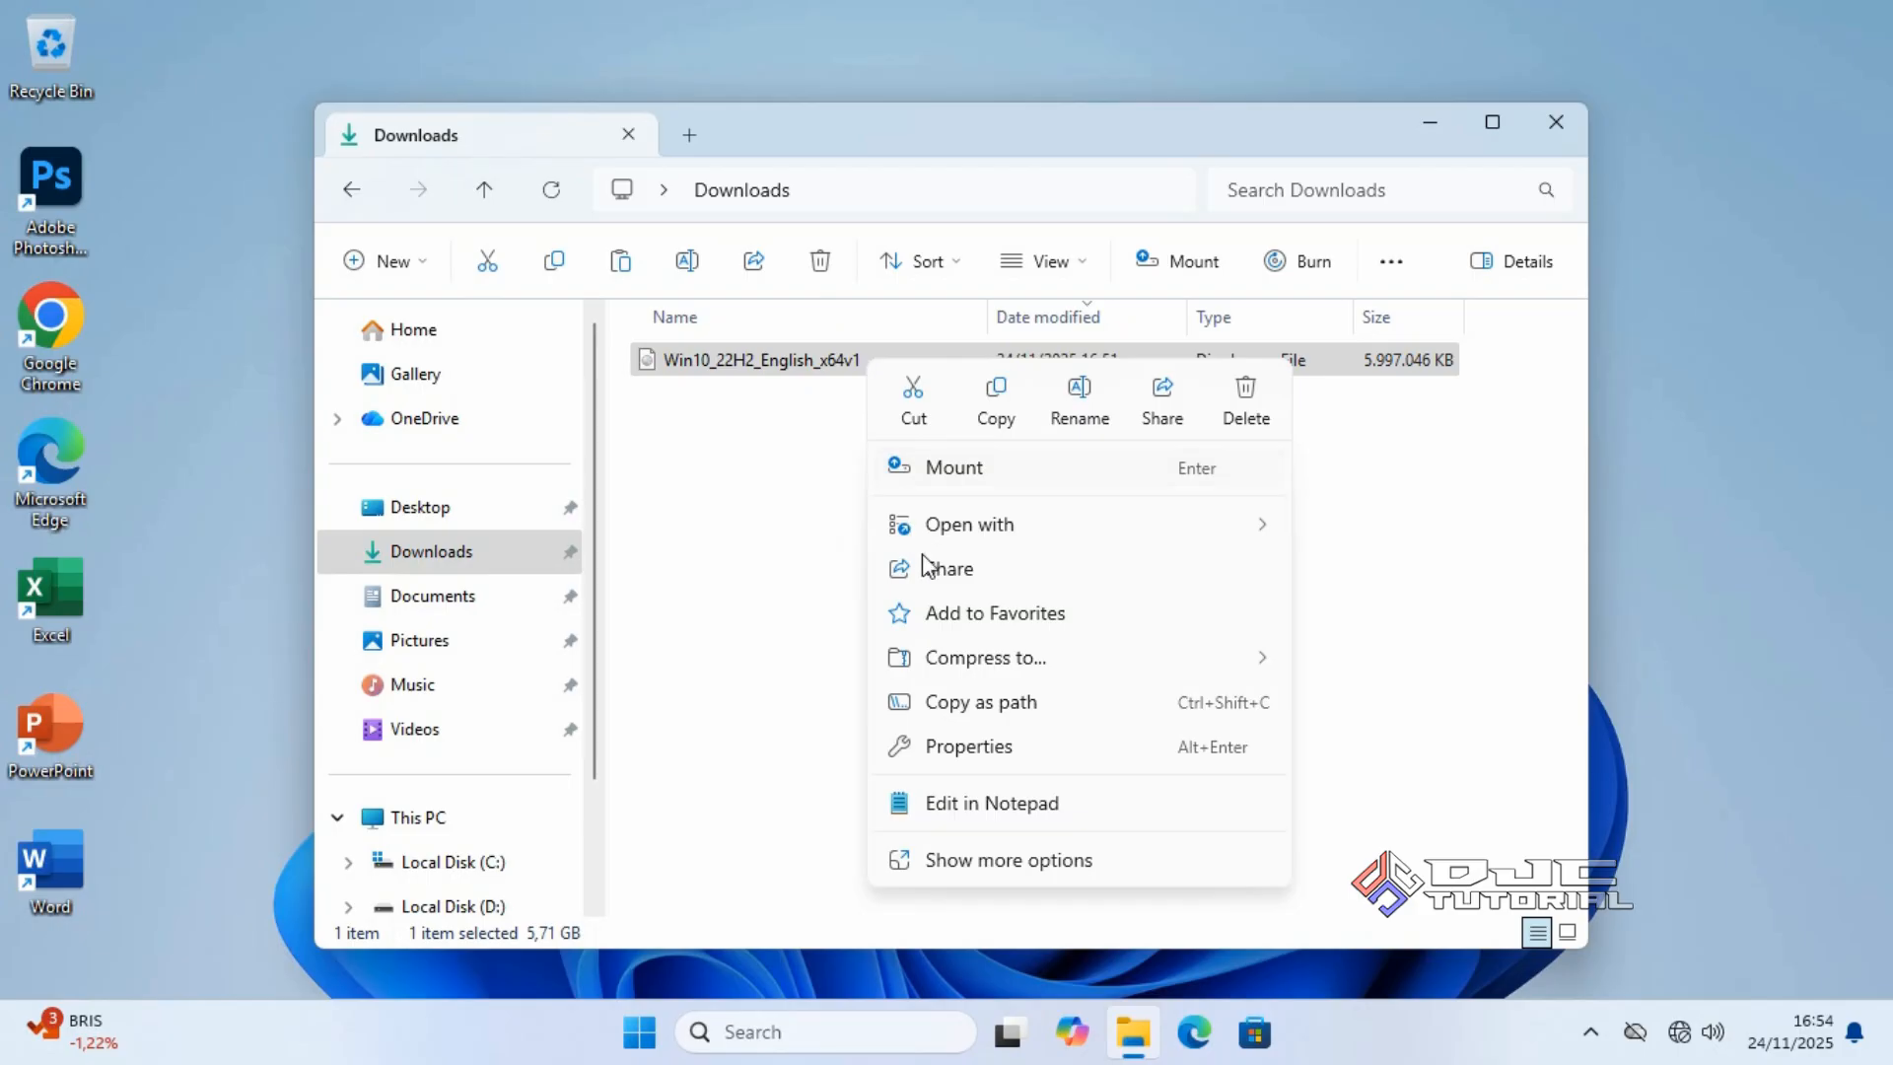
pyautogui.click(1043, 861)
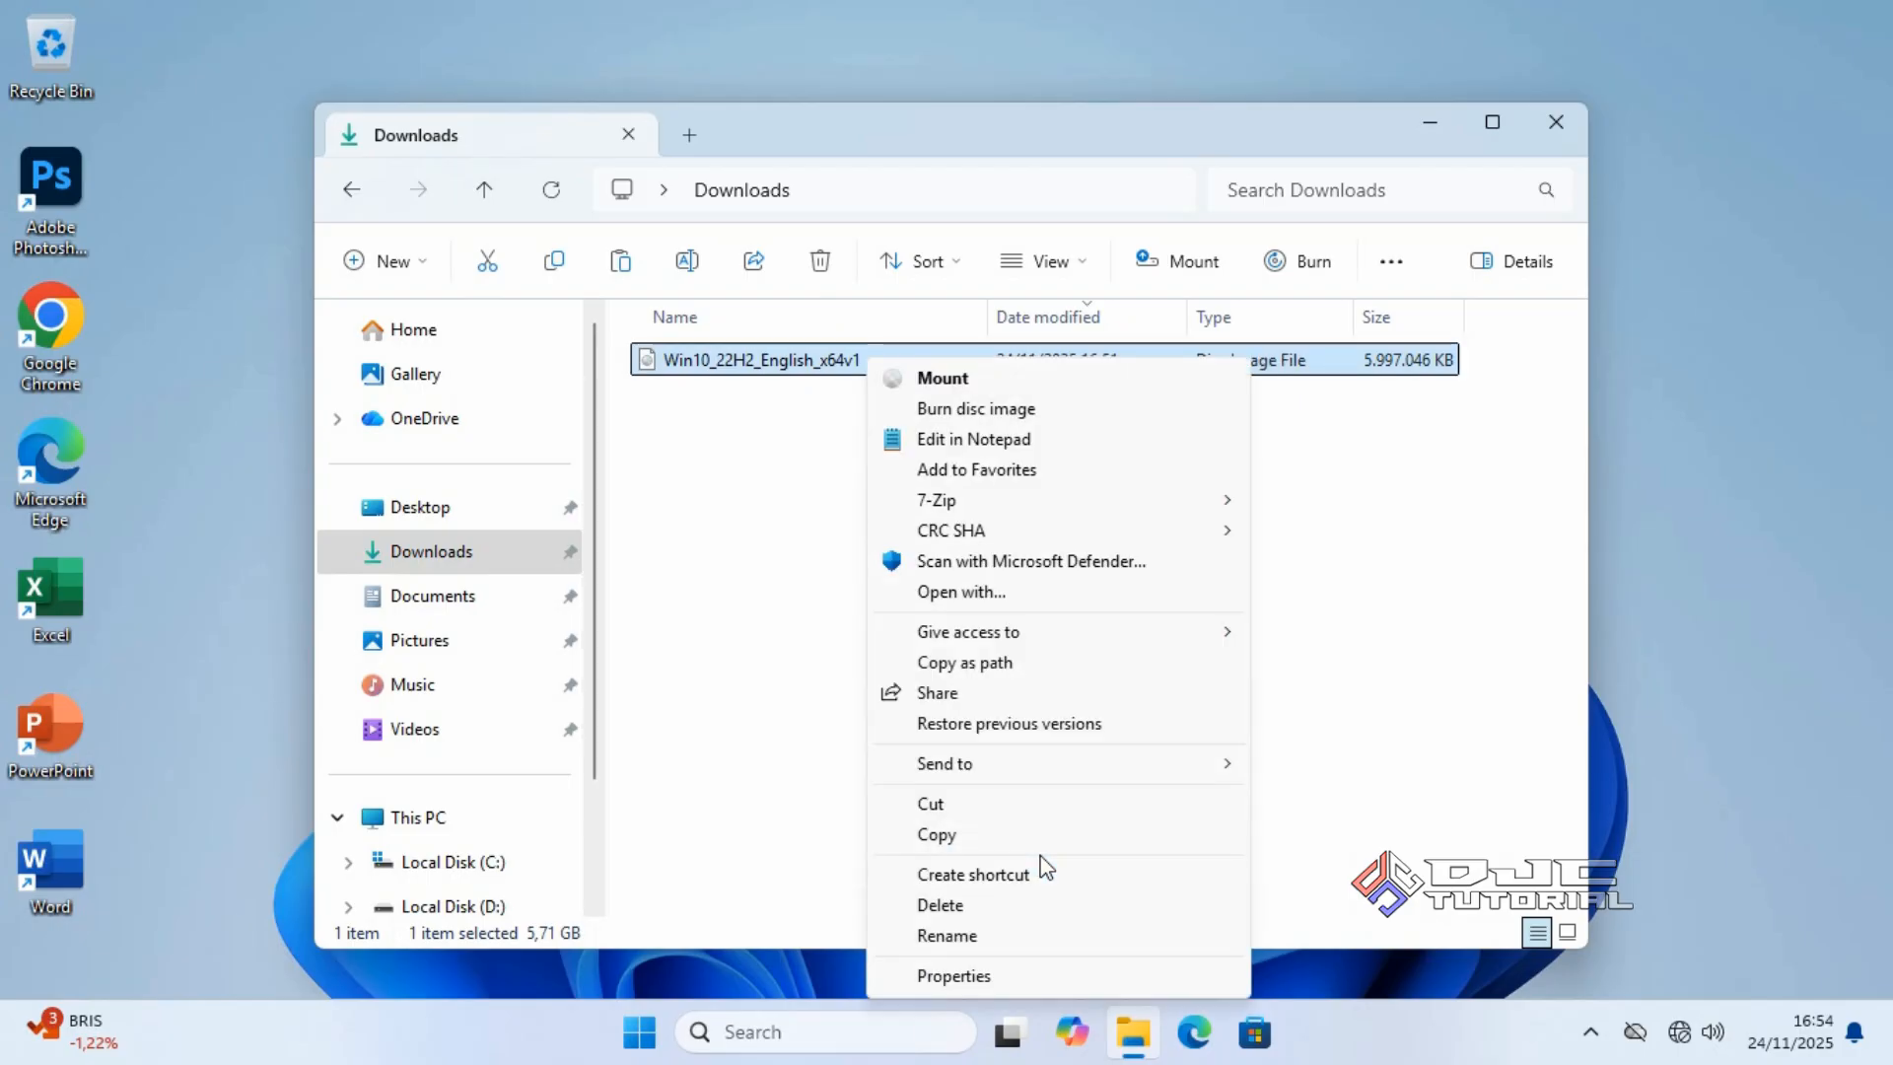
pyautogui.moveTo(1064, 498)
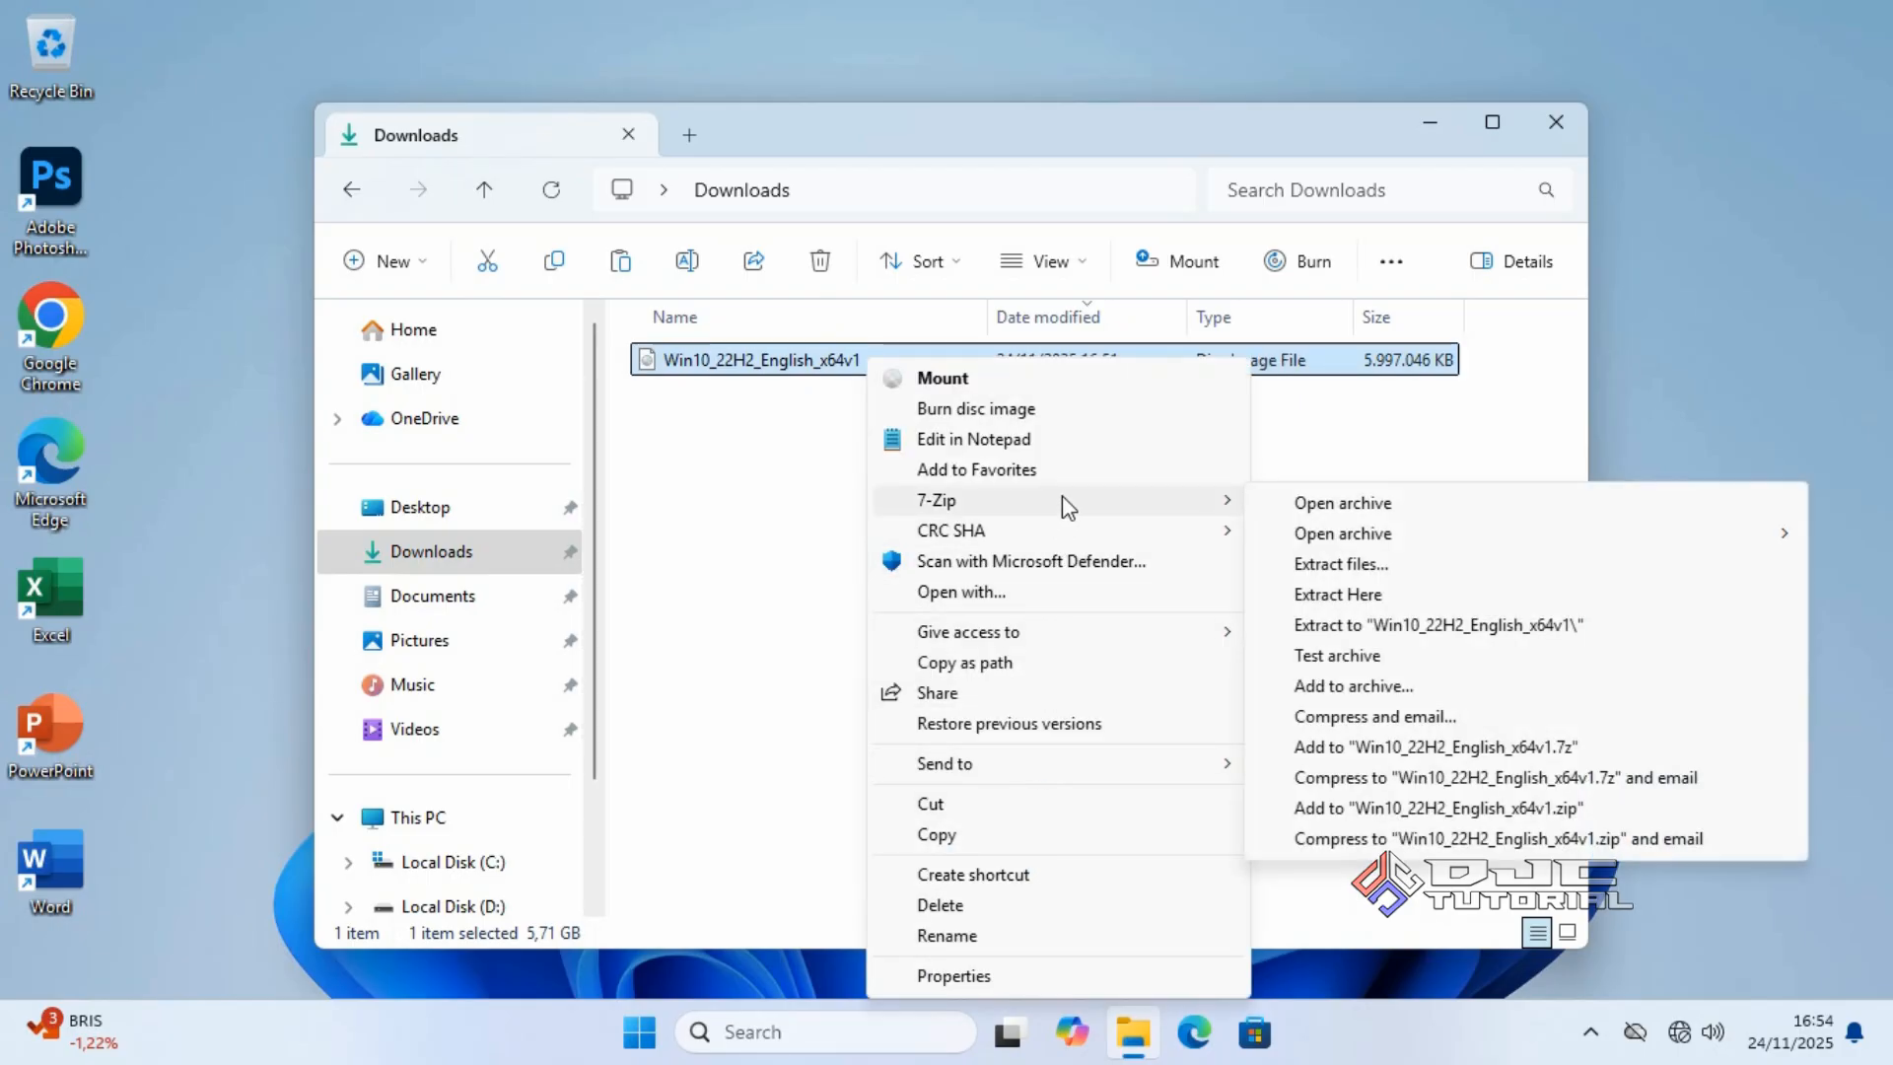
pyautogui.click(1322, 566)
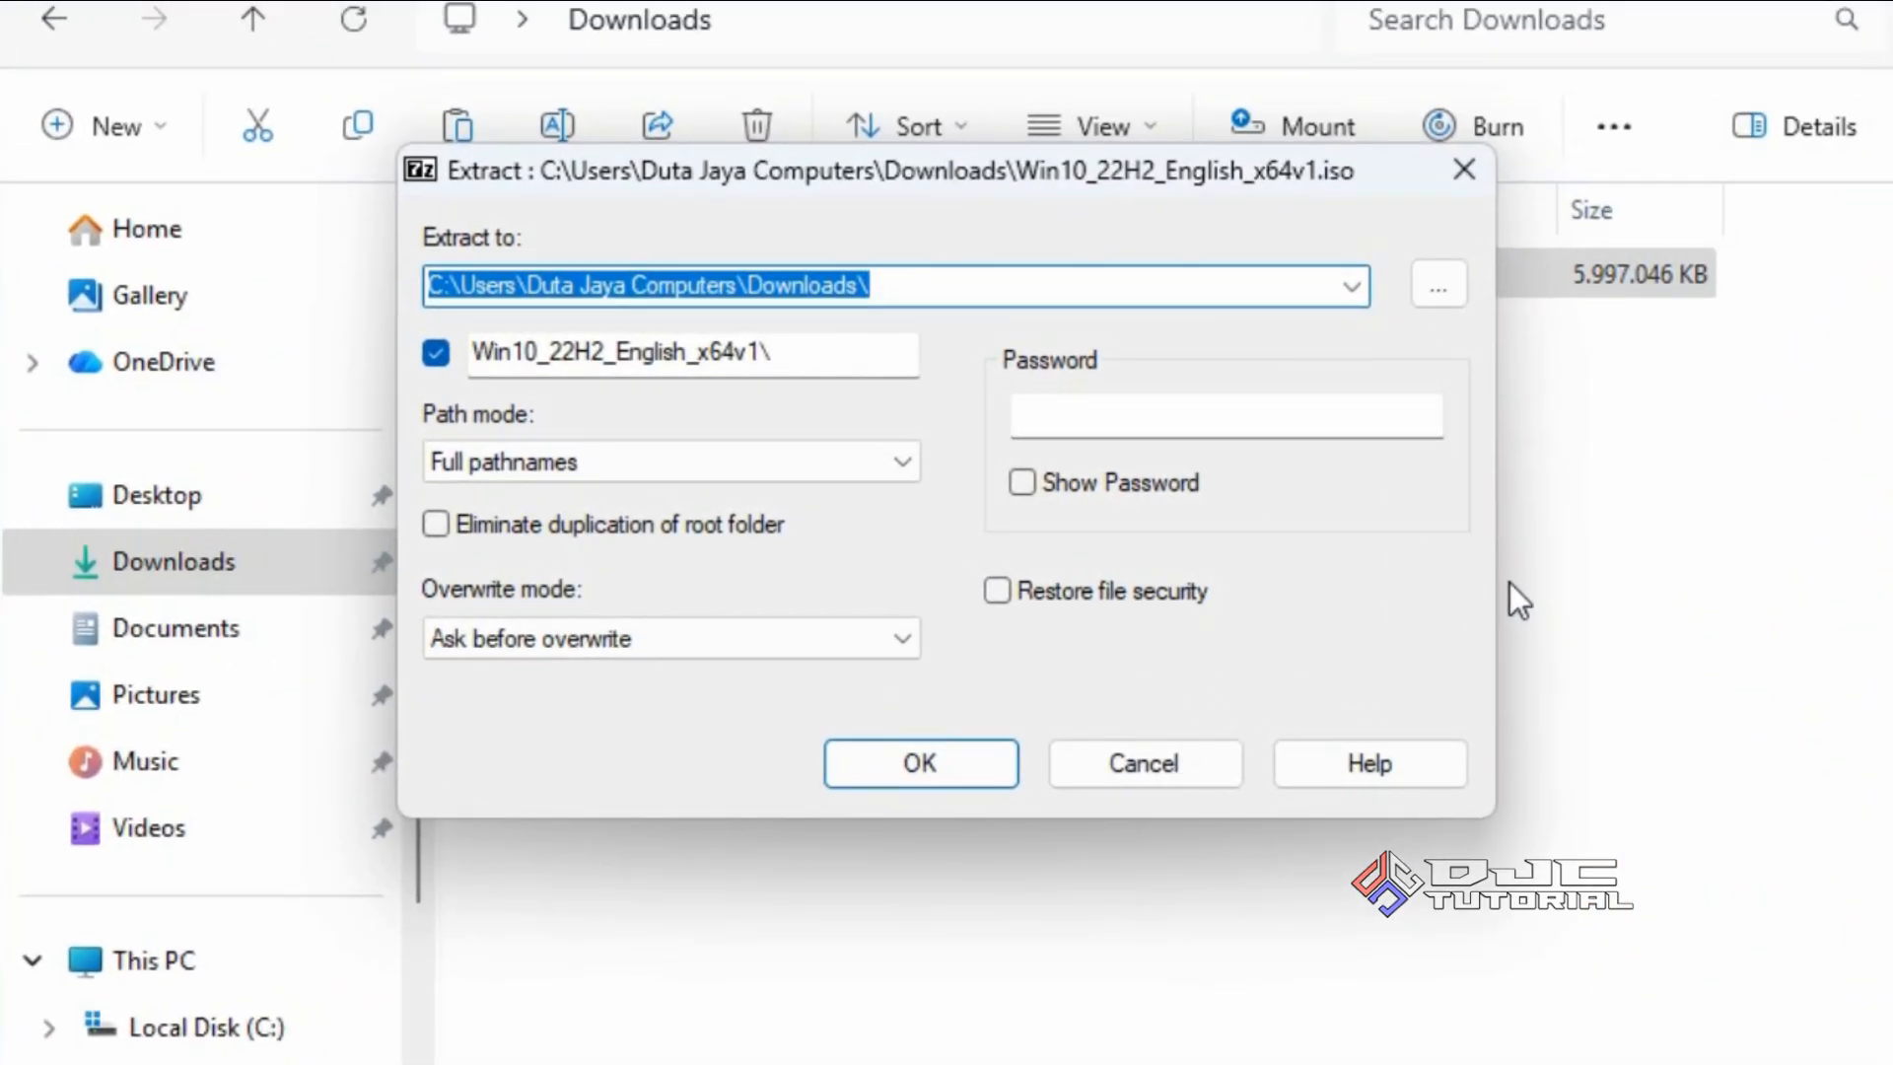
# Extract the Windows 10 ISO to D:\ into a new folder named Win10.
pyautogui.click(1441, 289)
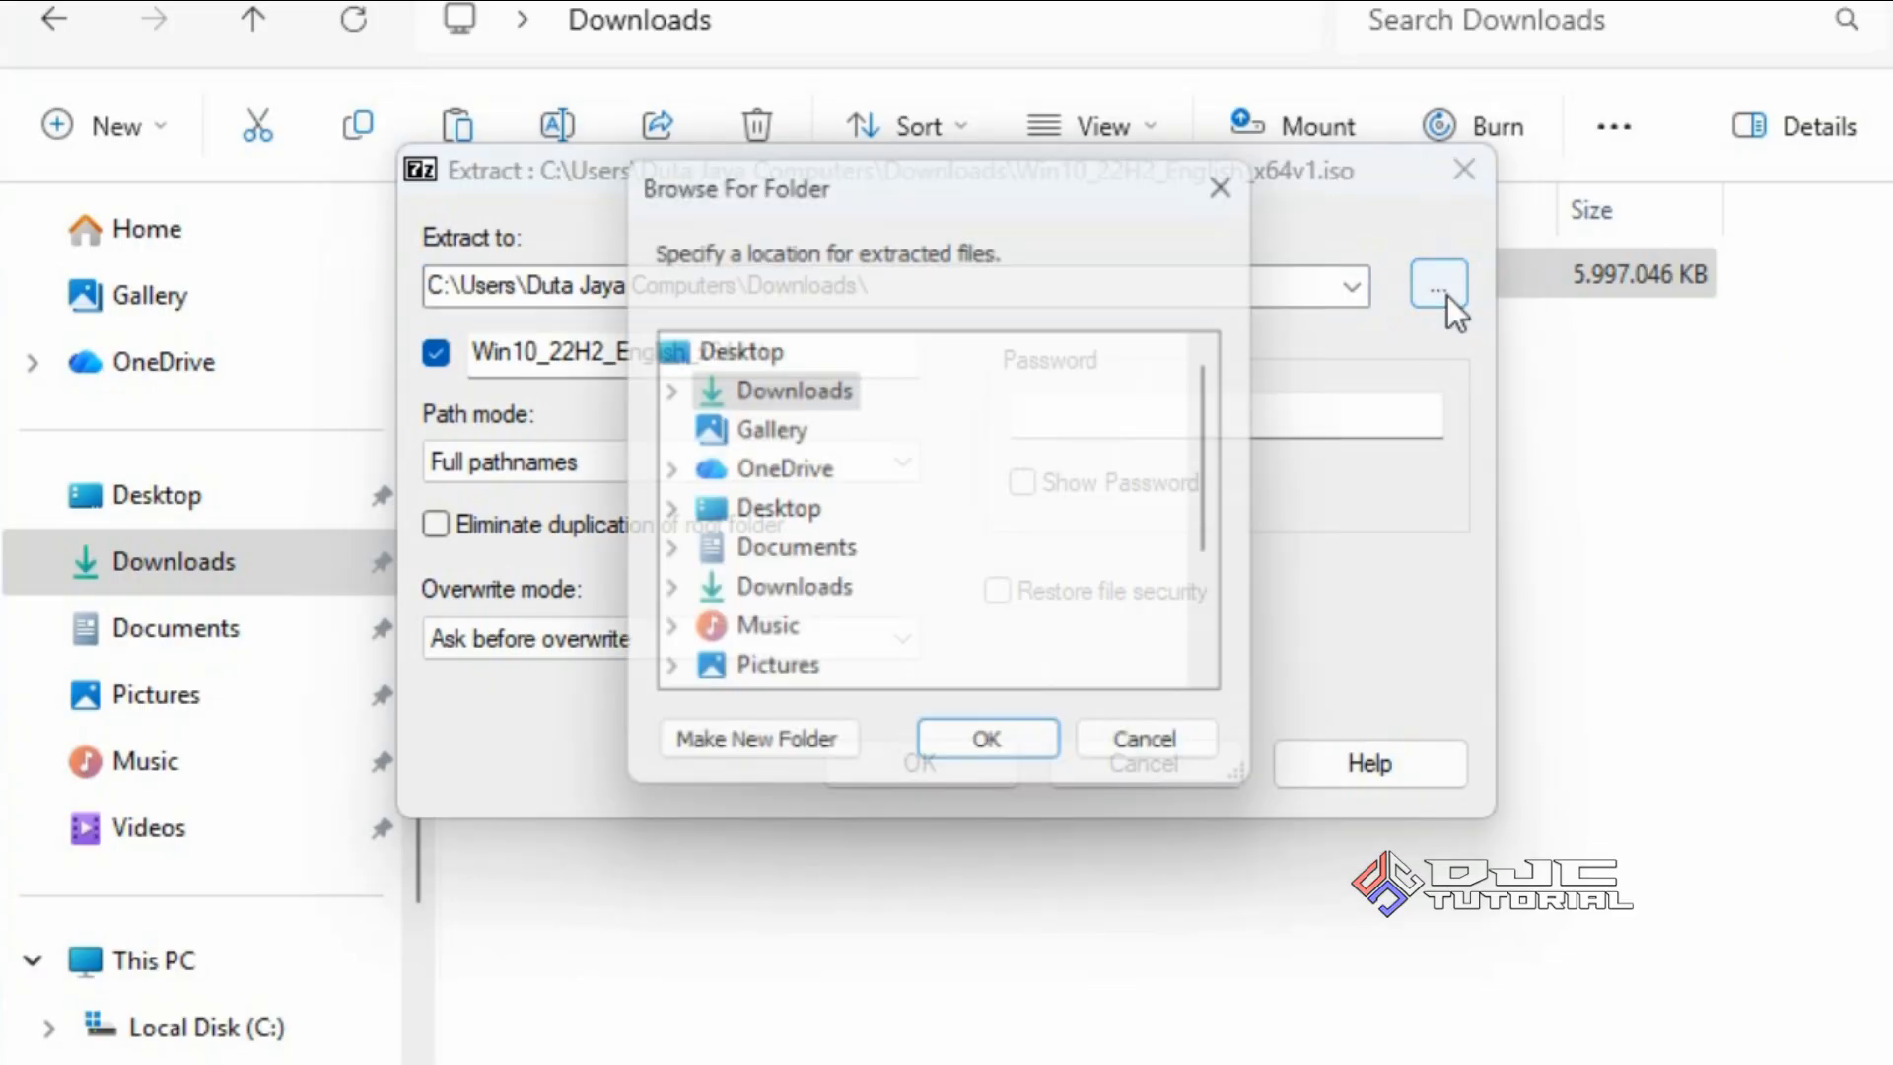
pyautogui.moveTo(1233, 452); pyautogui.dragTo(1241, 607)
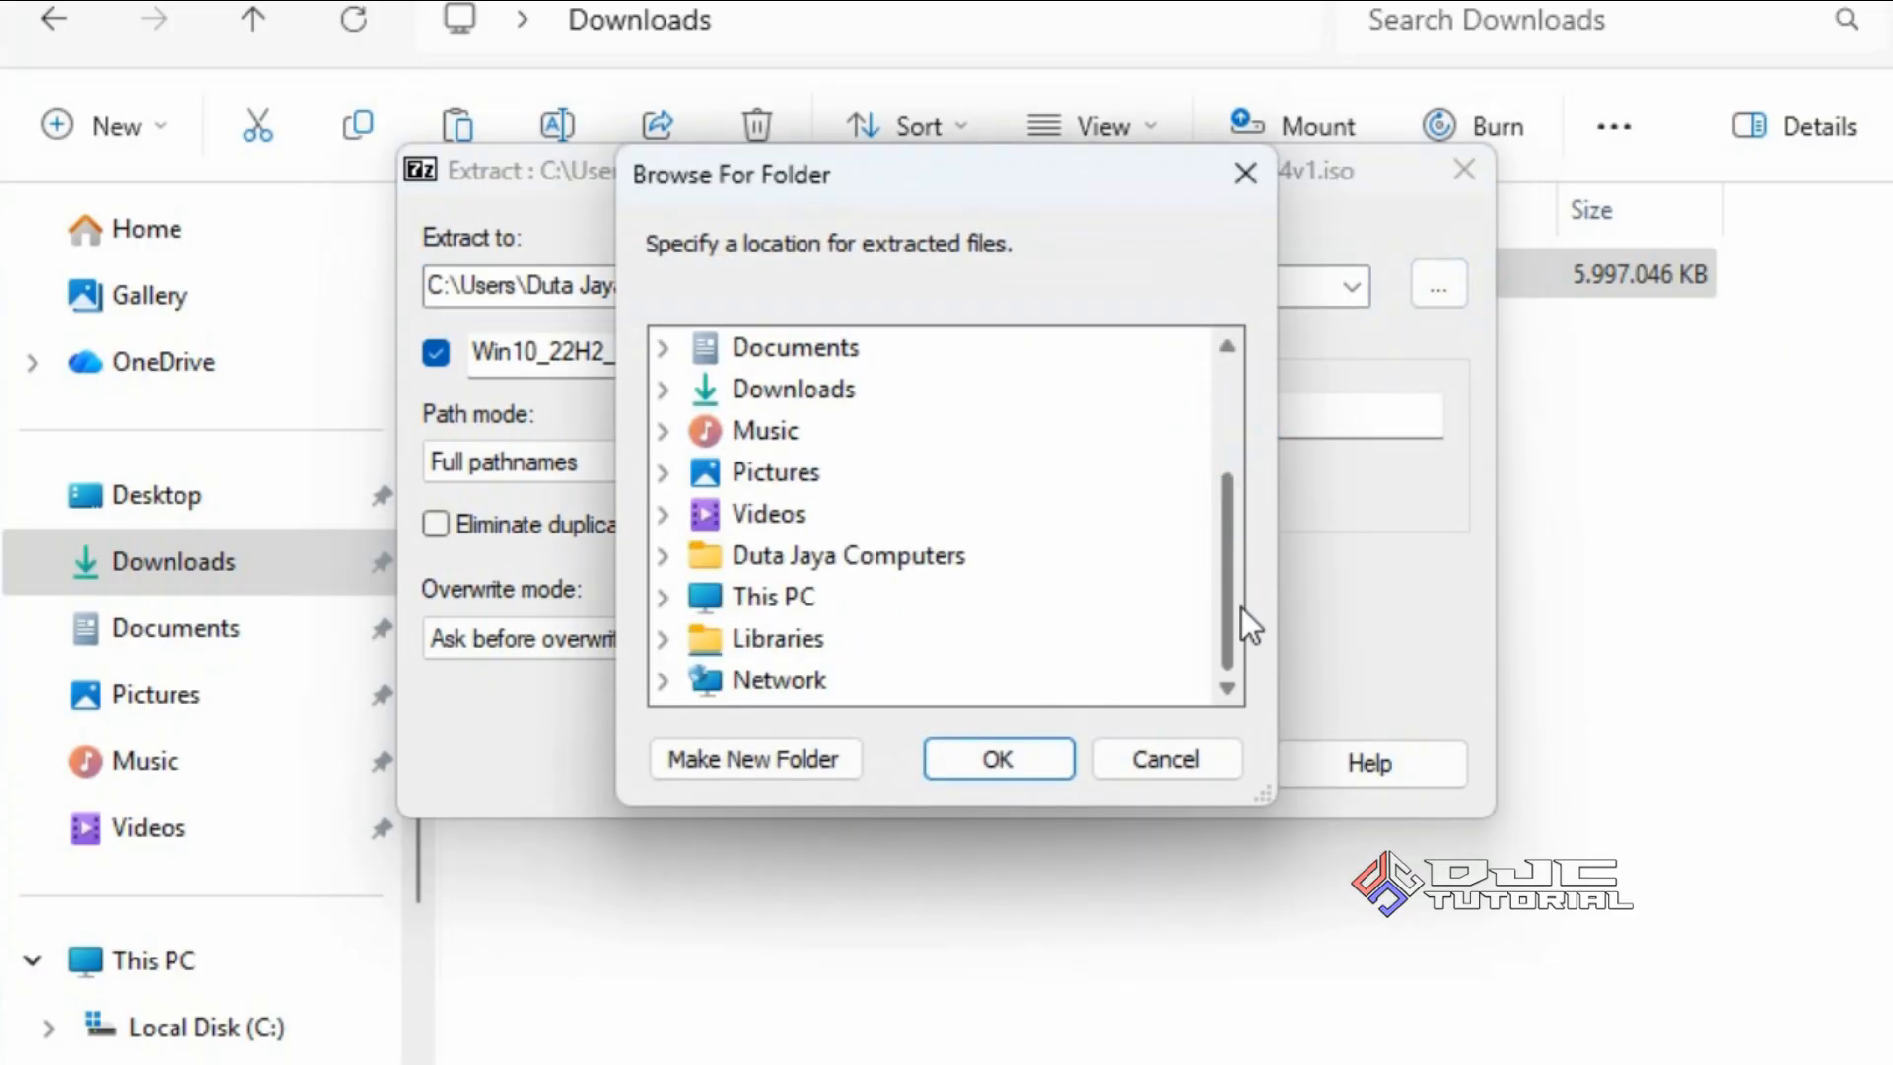
pyautogui.click(665, 596)
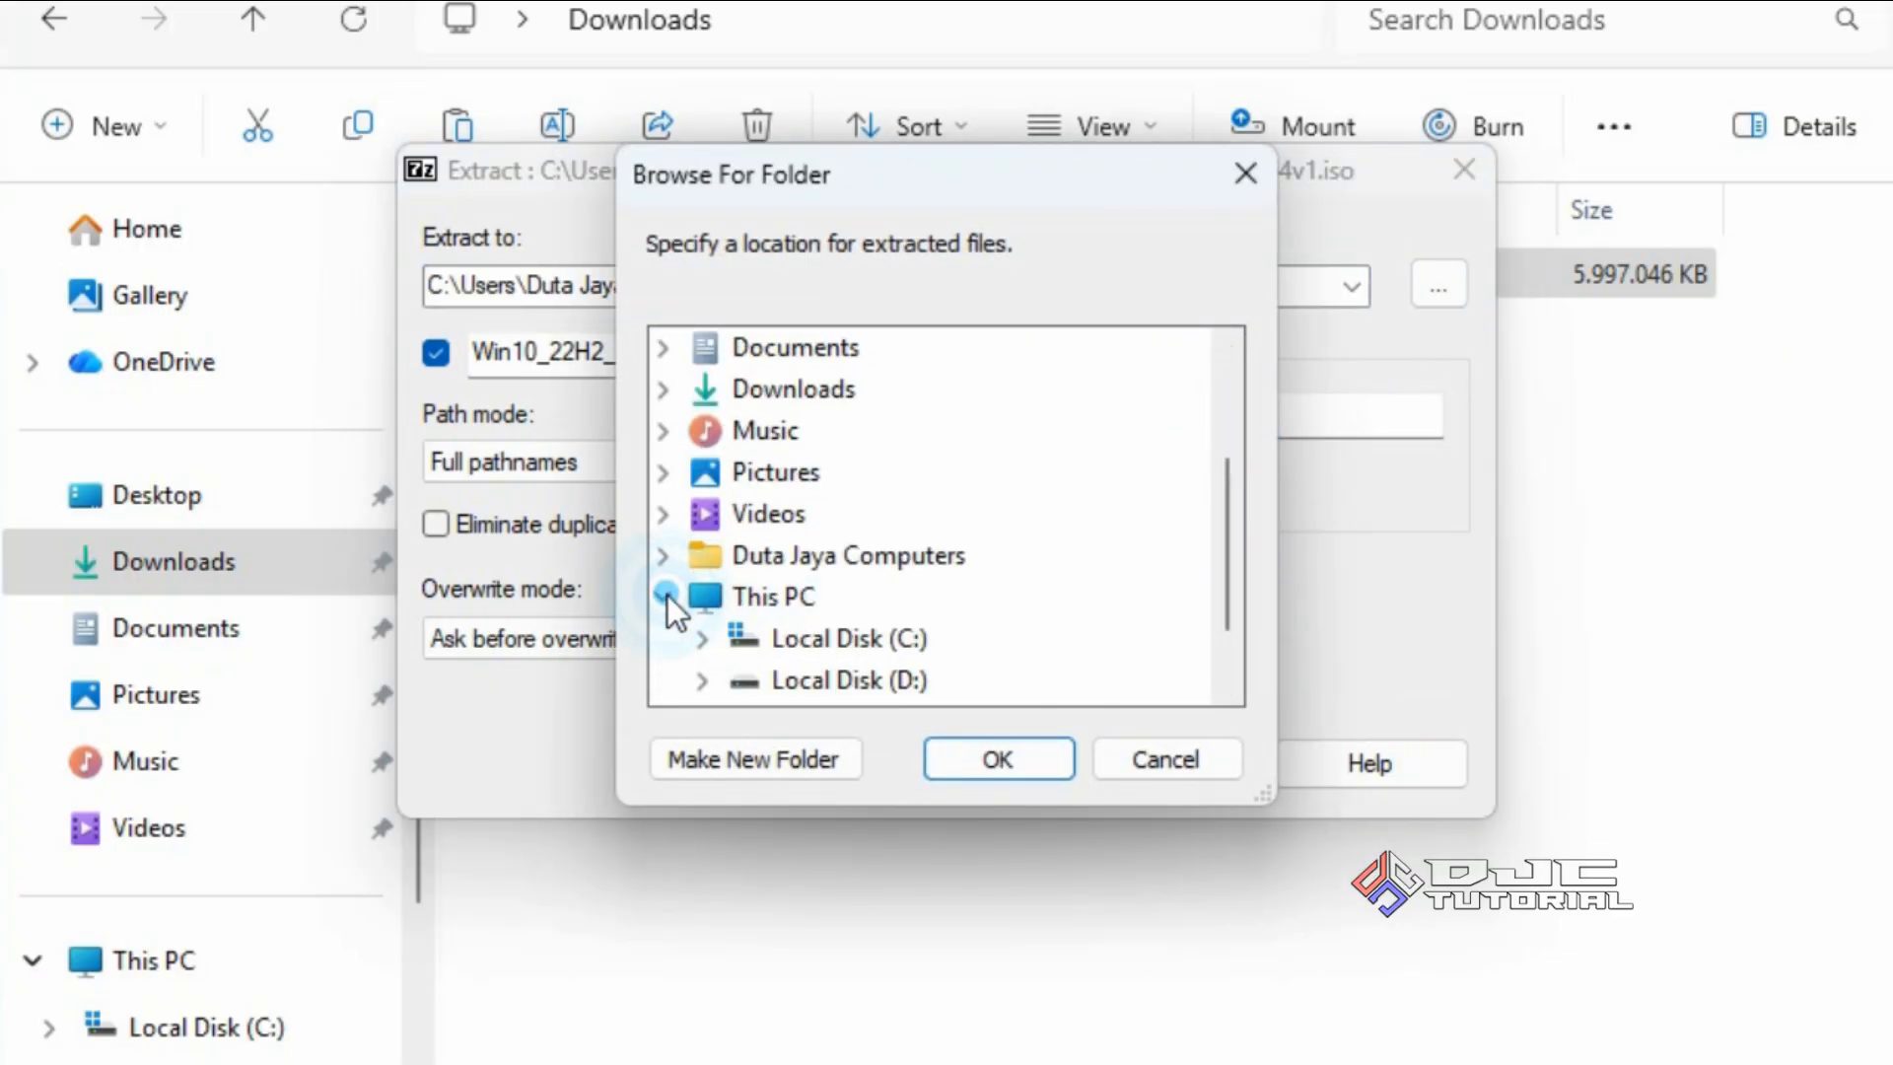
pyautogui.click(890, 682)
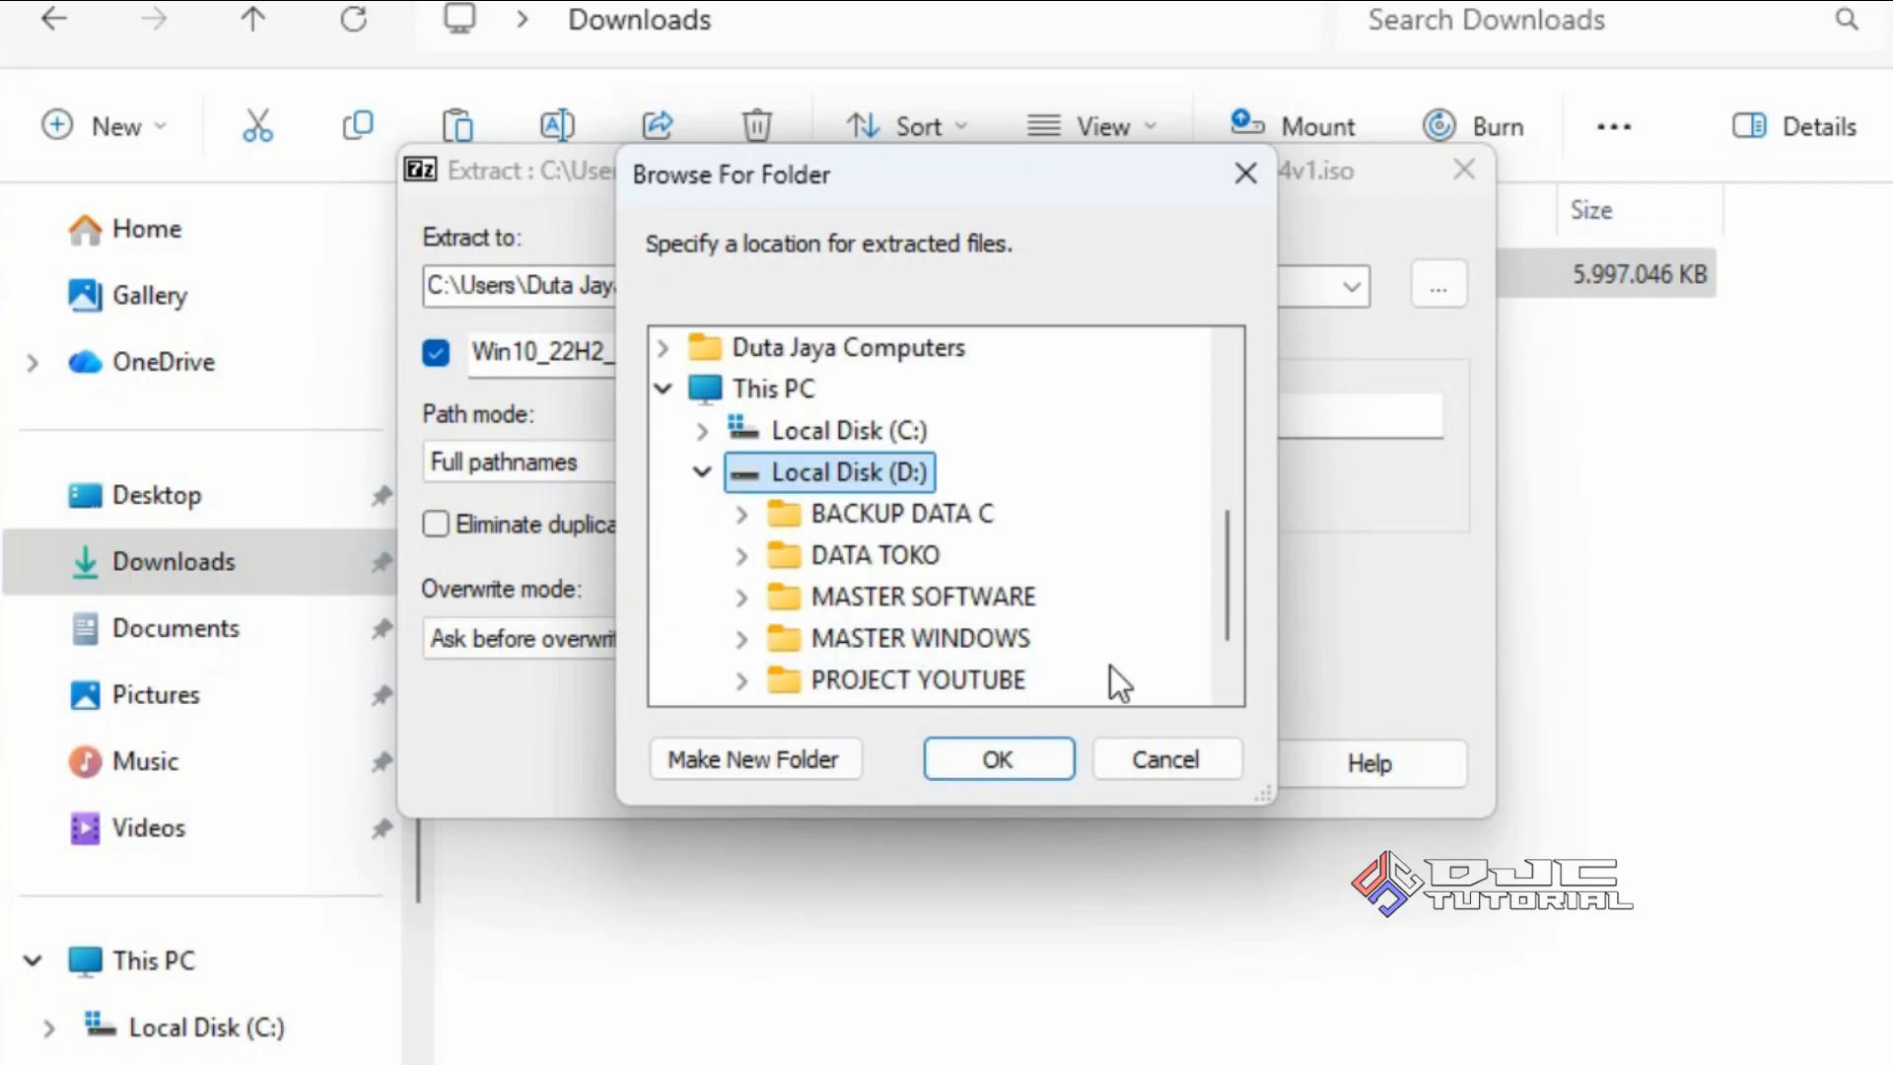
pyautogui.click(1045, 754)
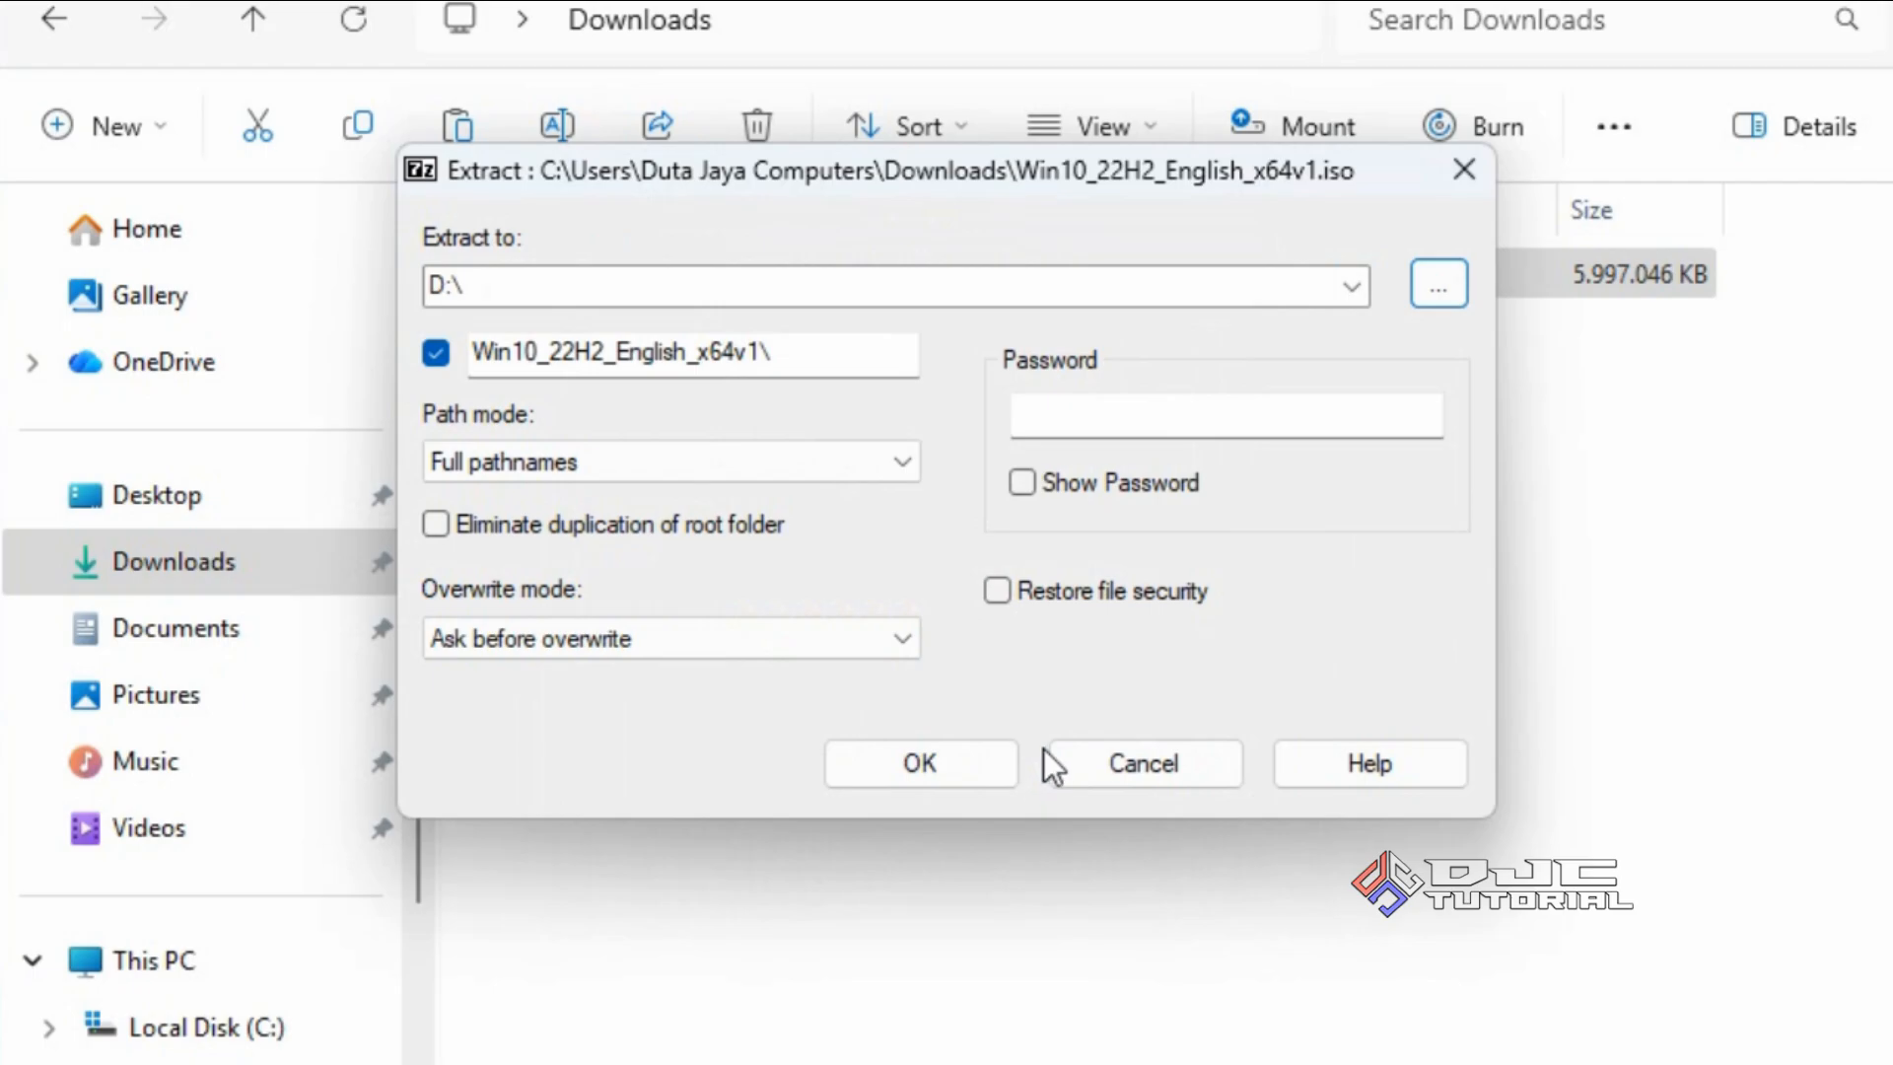
pyautogui.moveTo(803, 352); pyautogui.dragTo(473, 353)
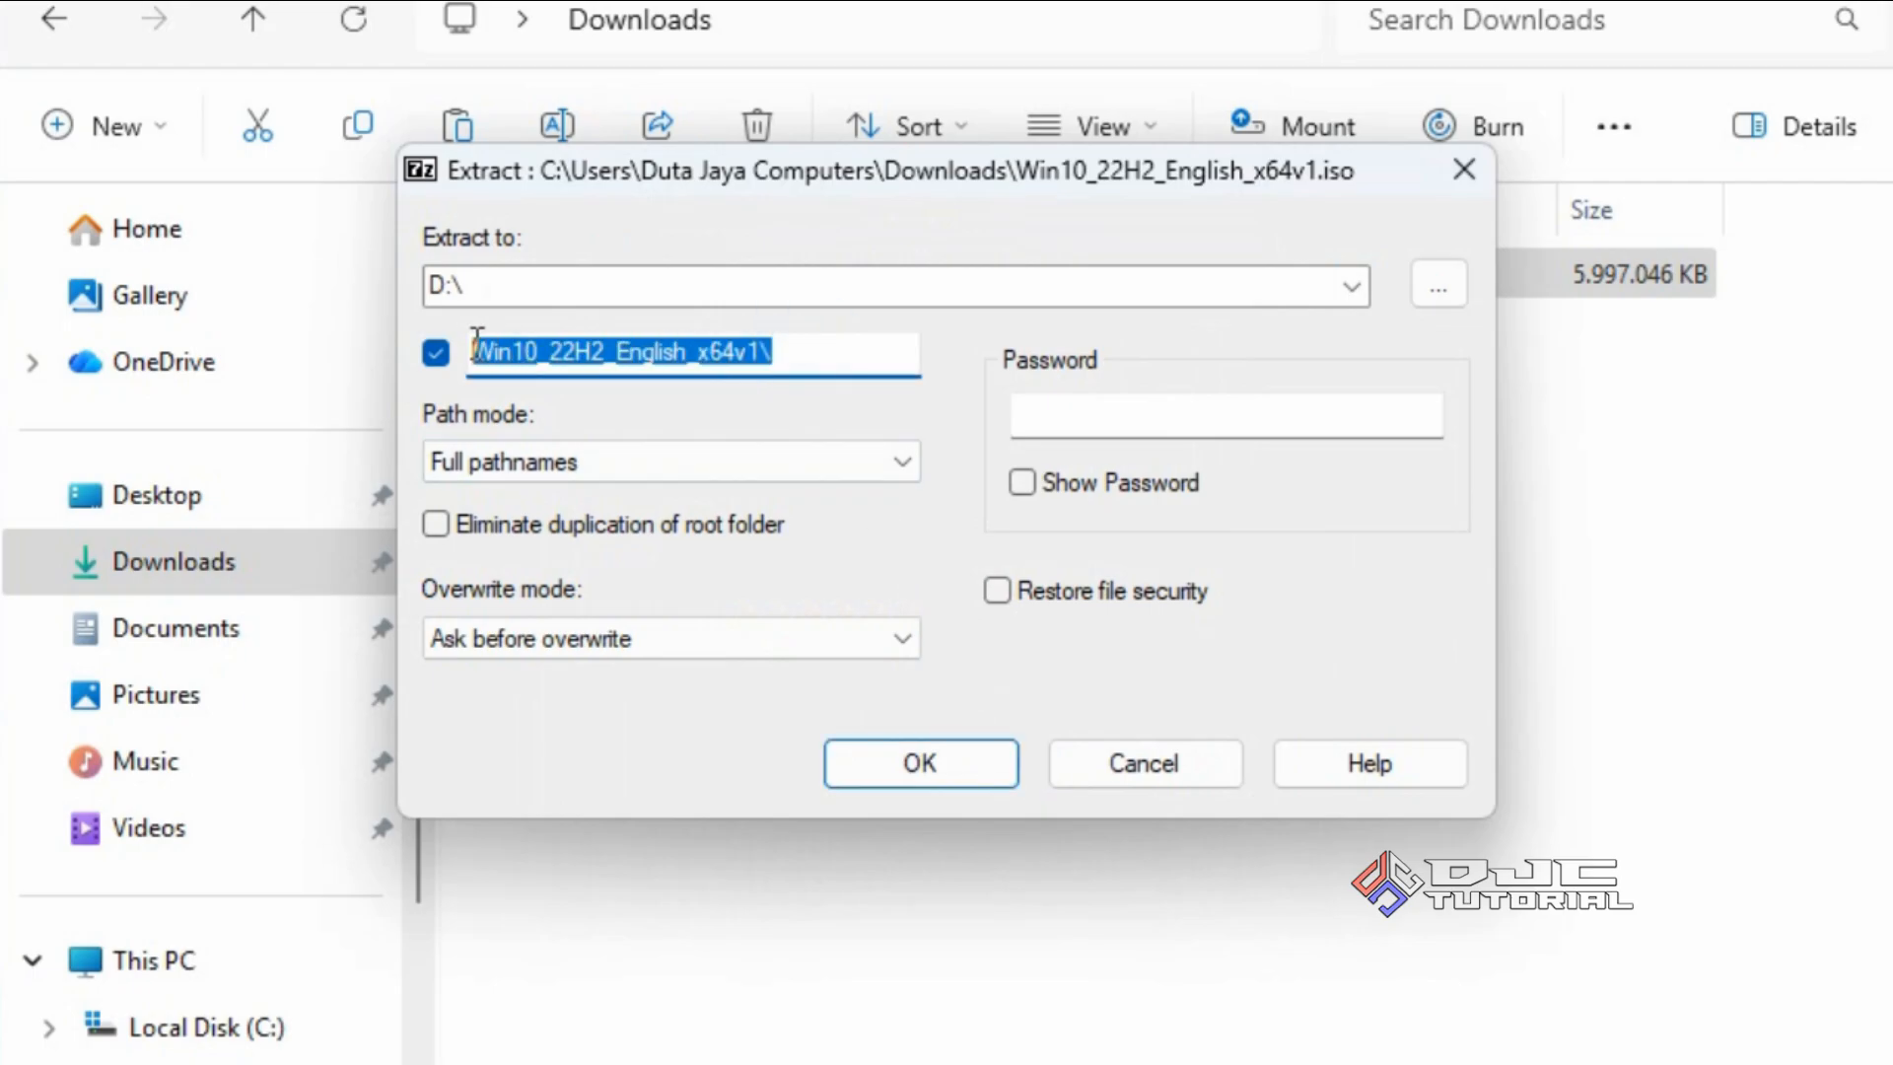
pyautogui.write('W')
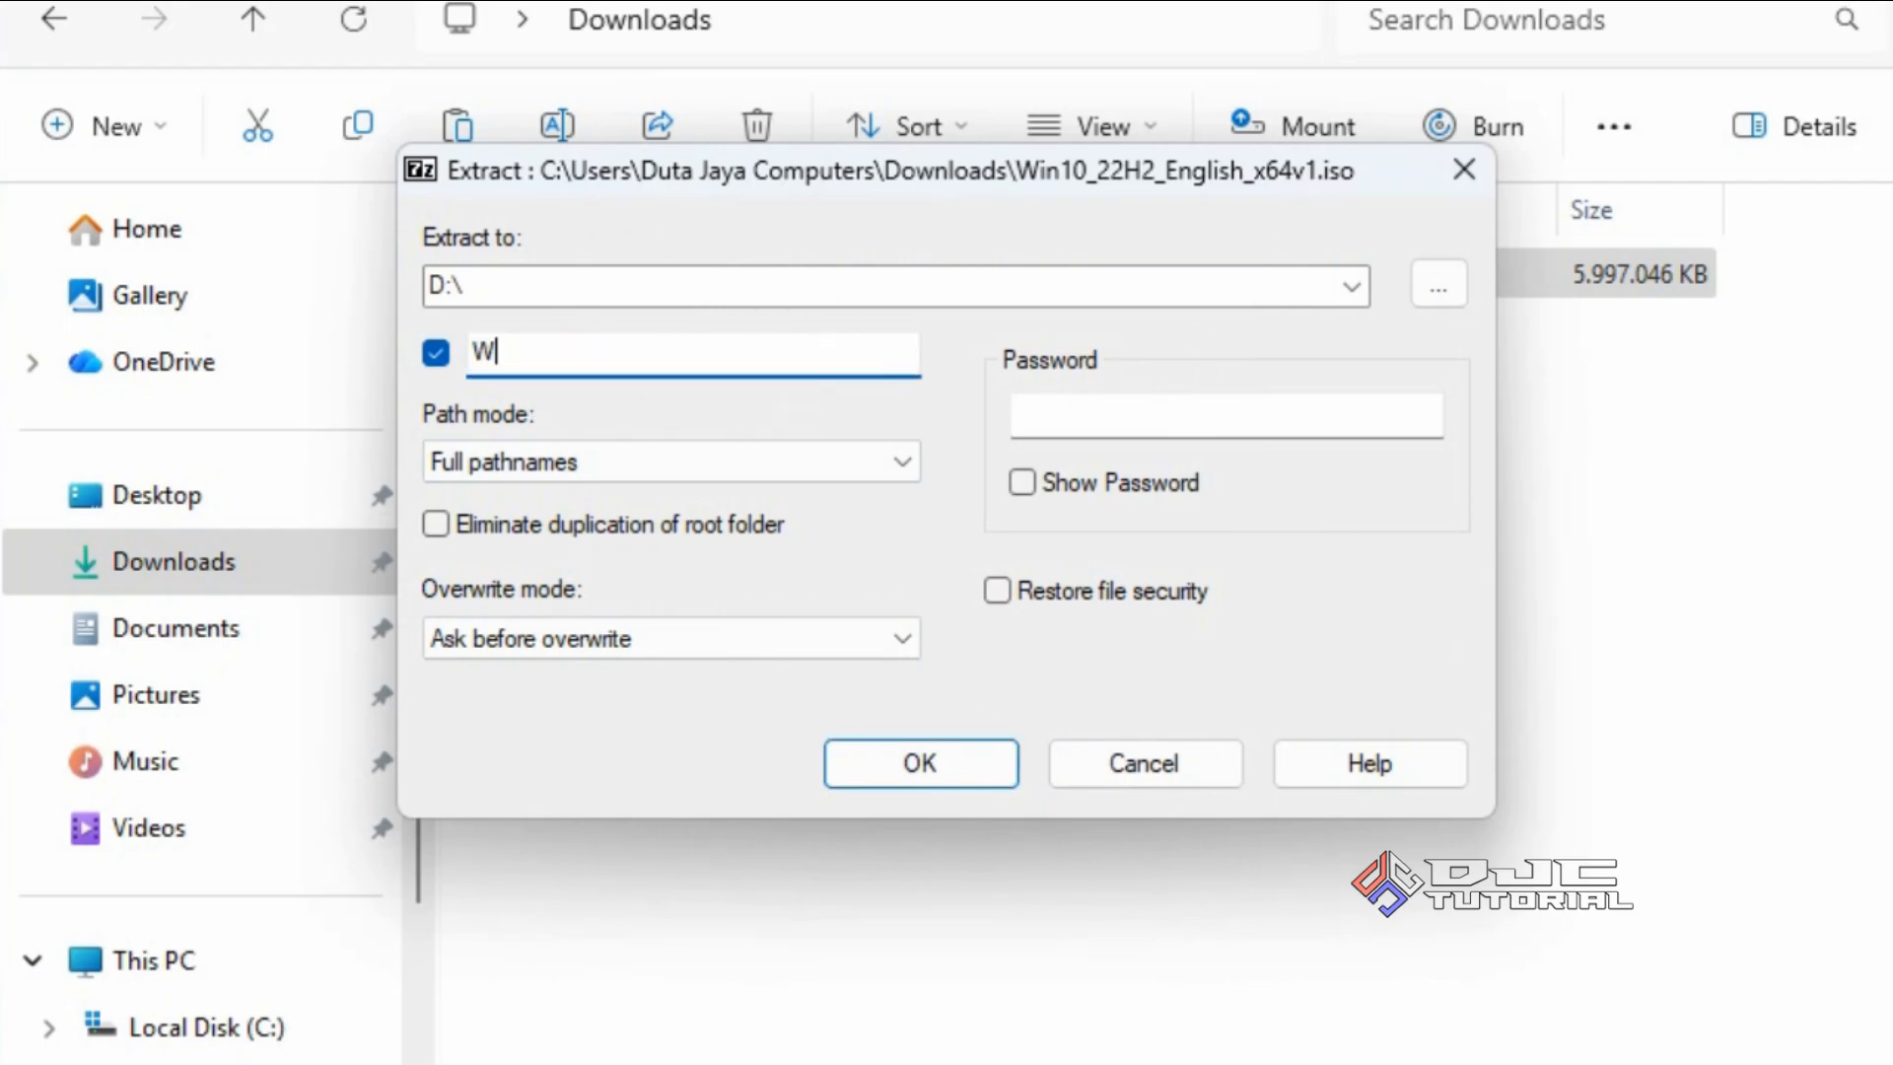
pyautogui.write('in10')
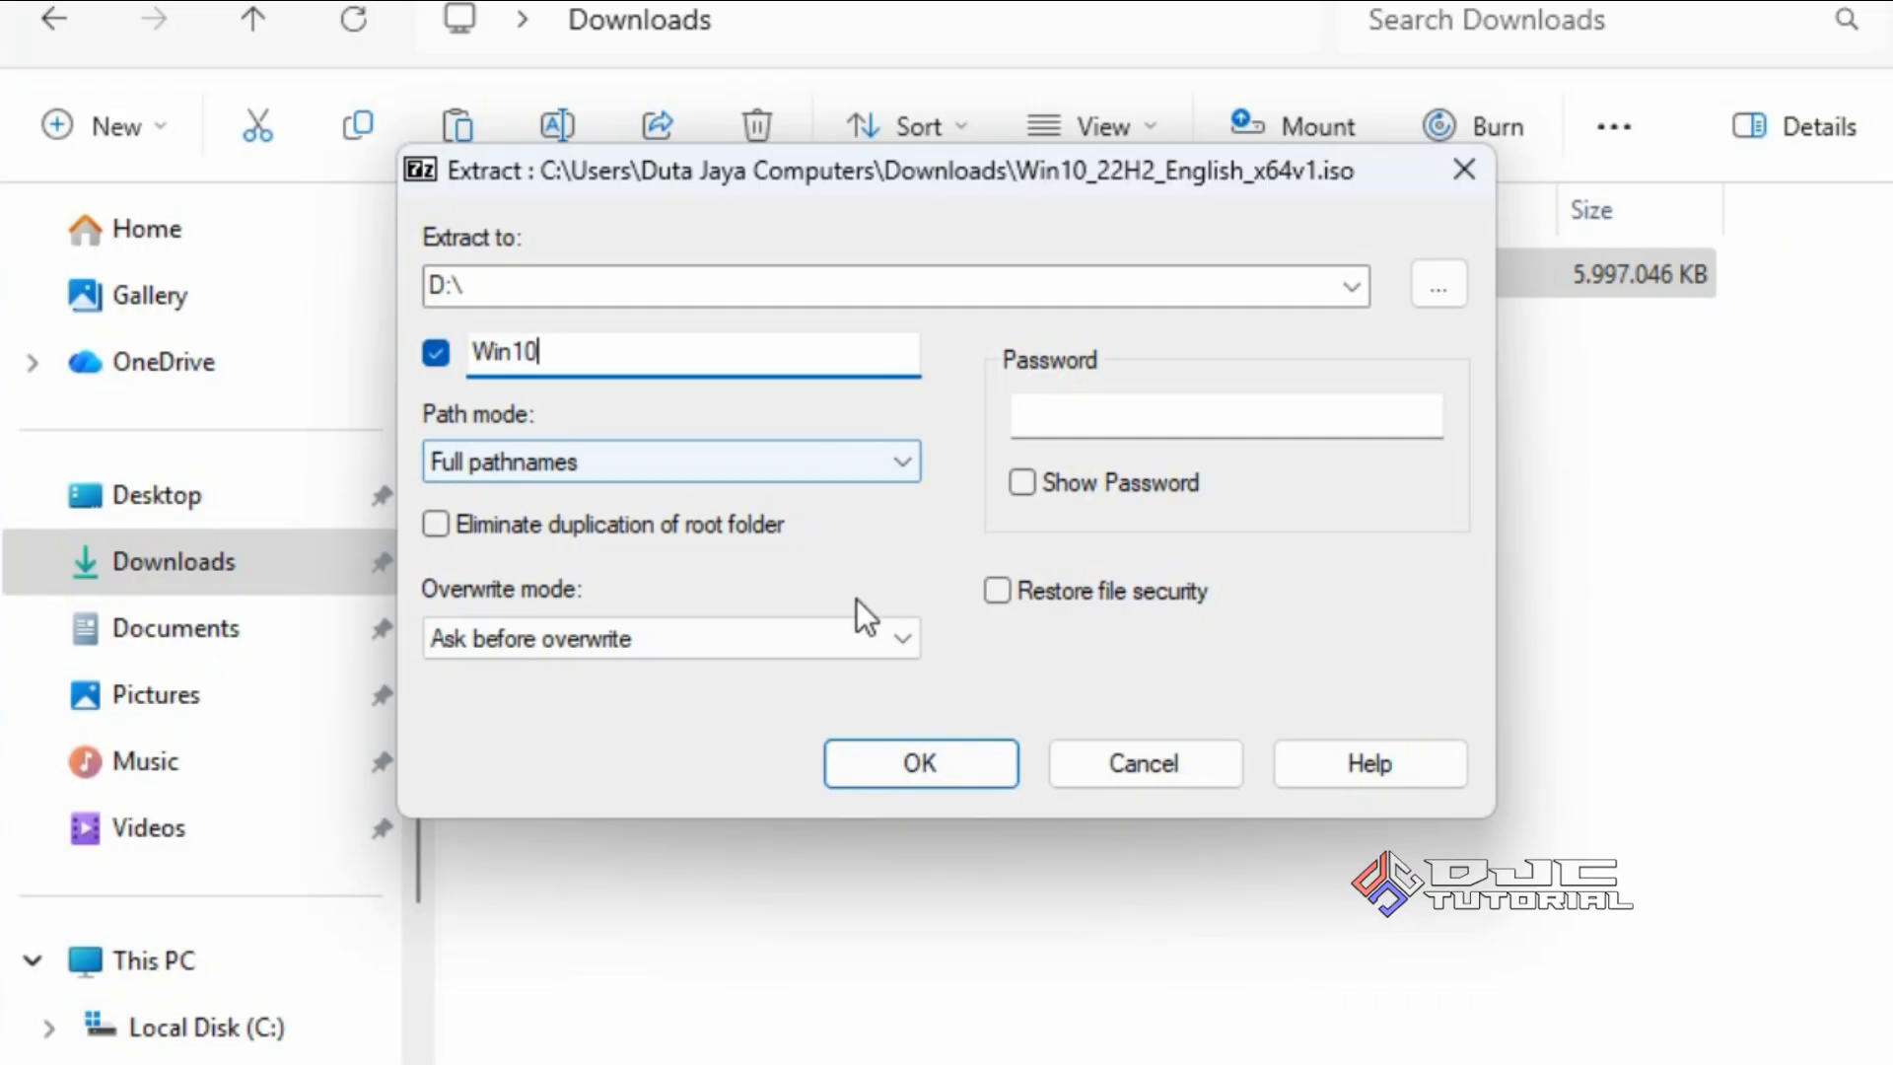
pyautogui.click(879, 763)
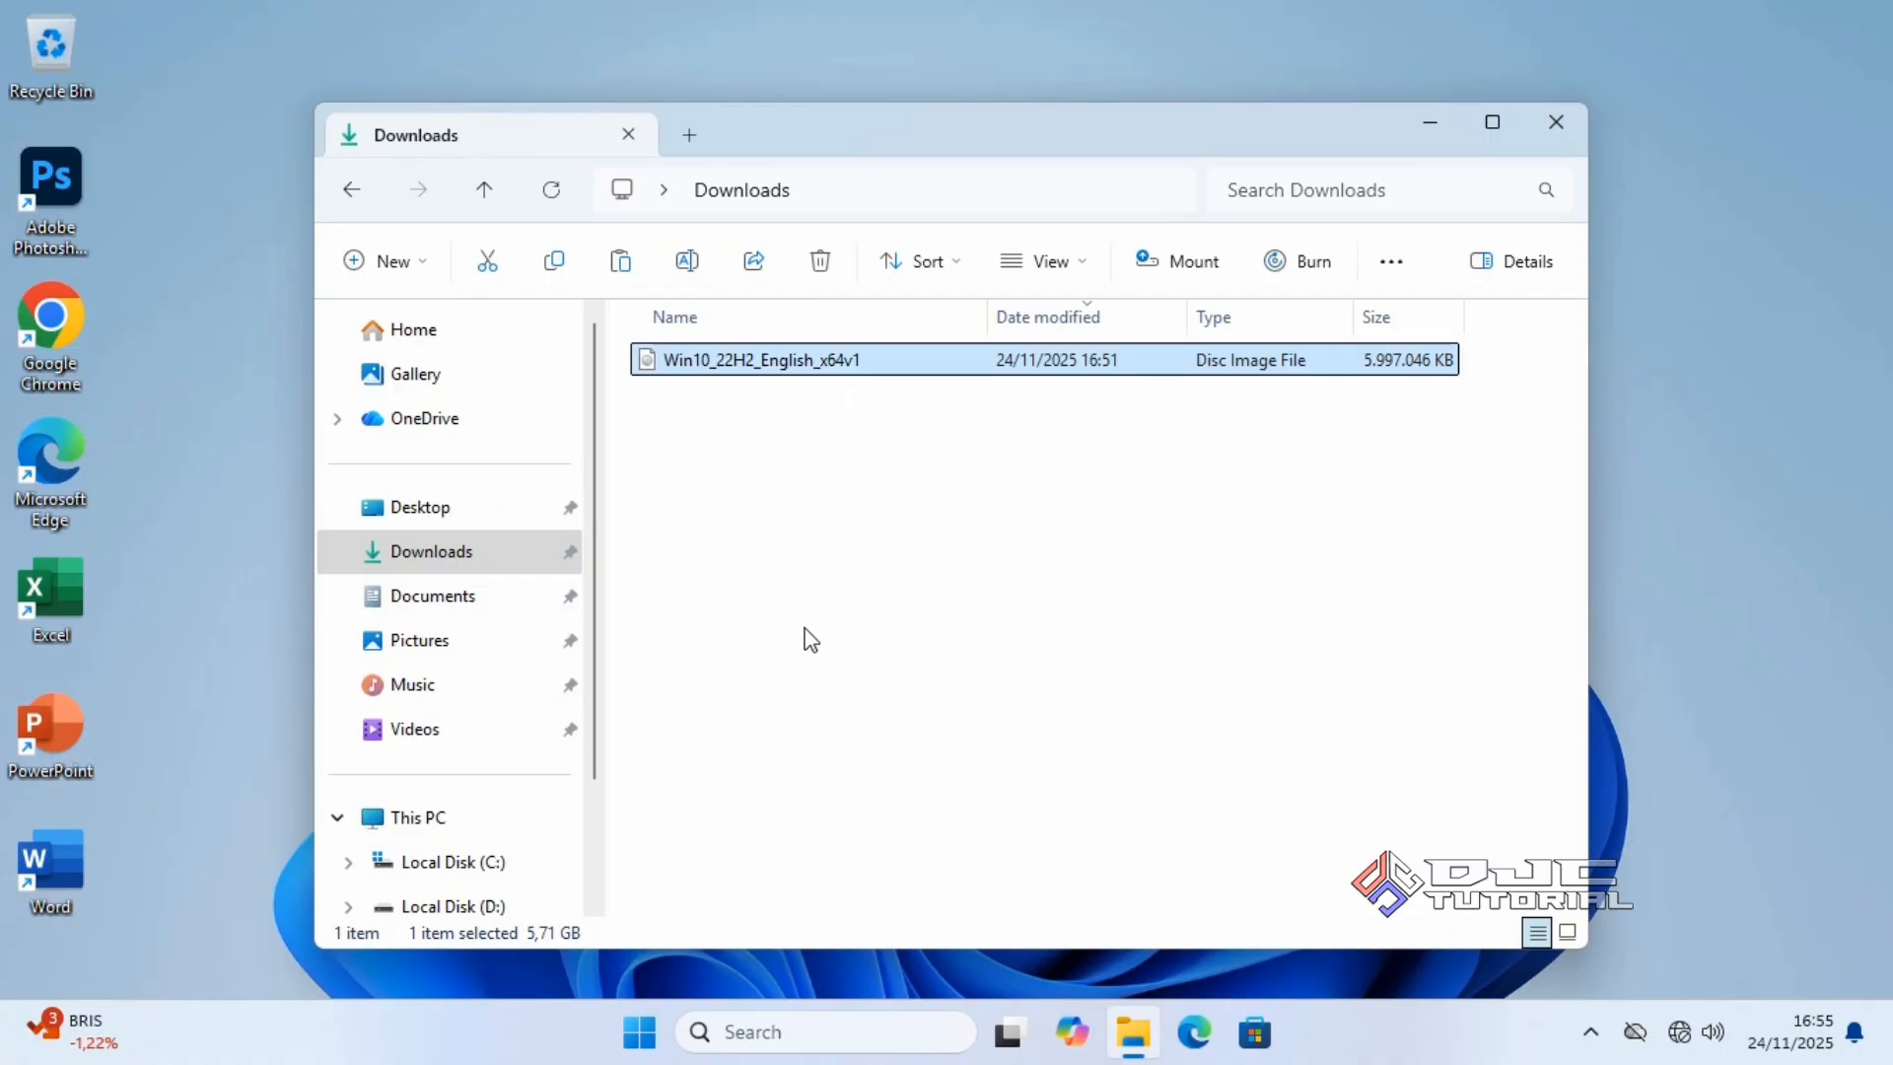
# Open the extracted Win10 folder on Local Disk (D:).
pyautogui.click(519, 899)
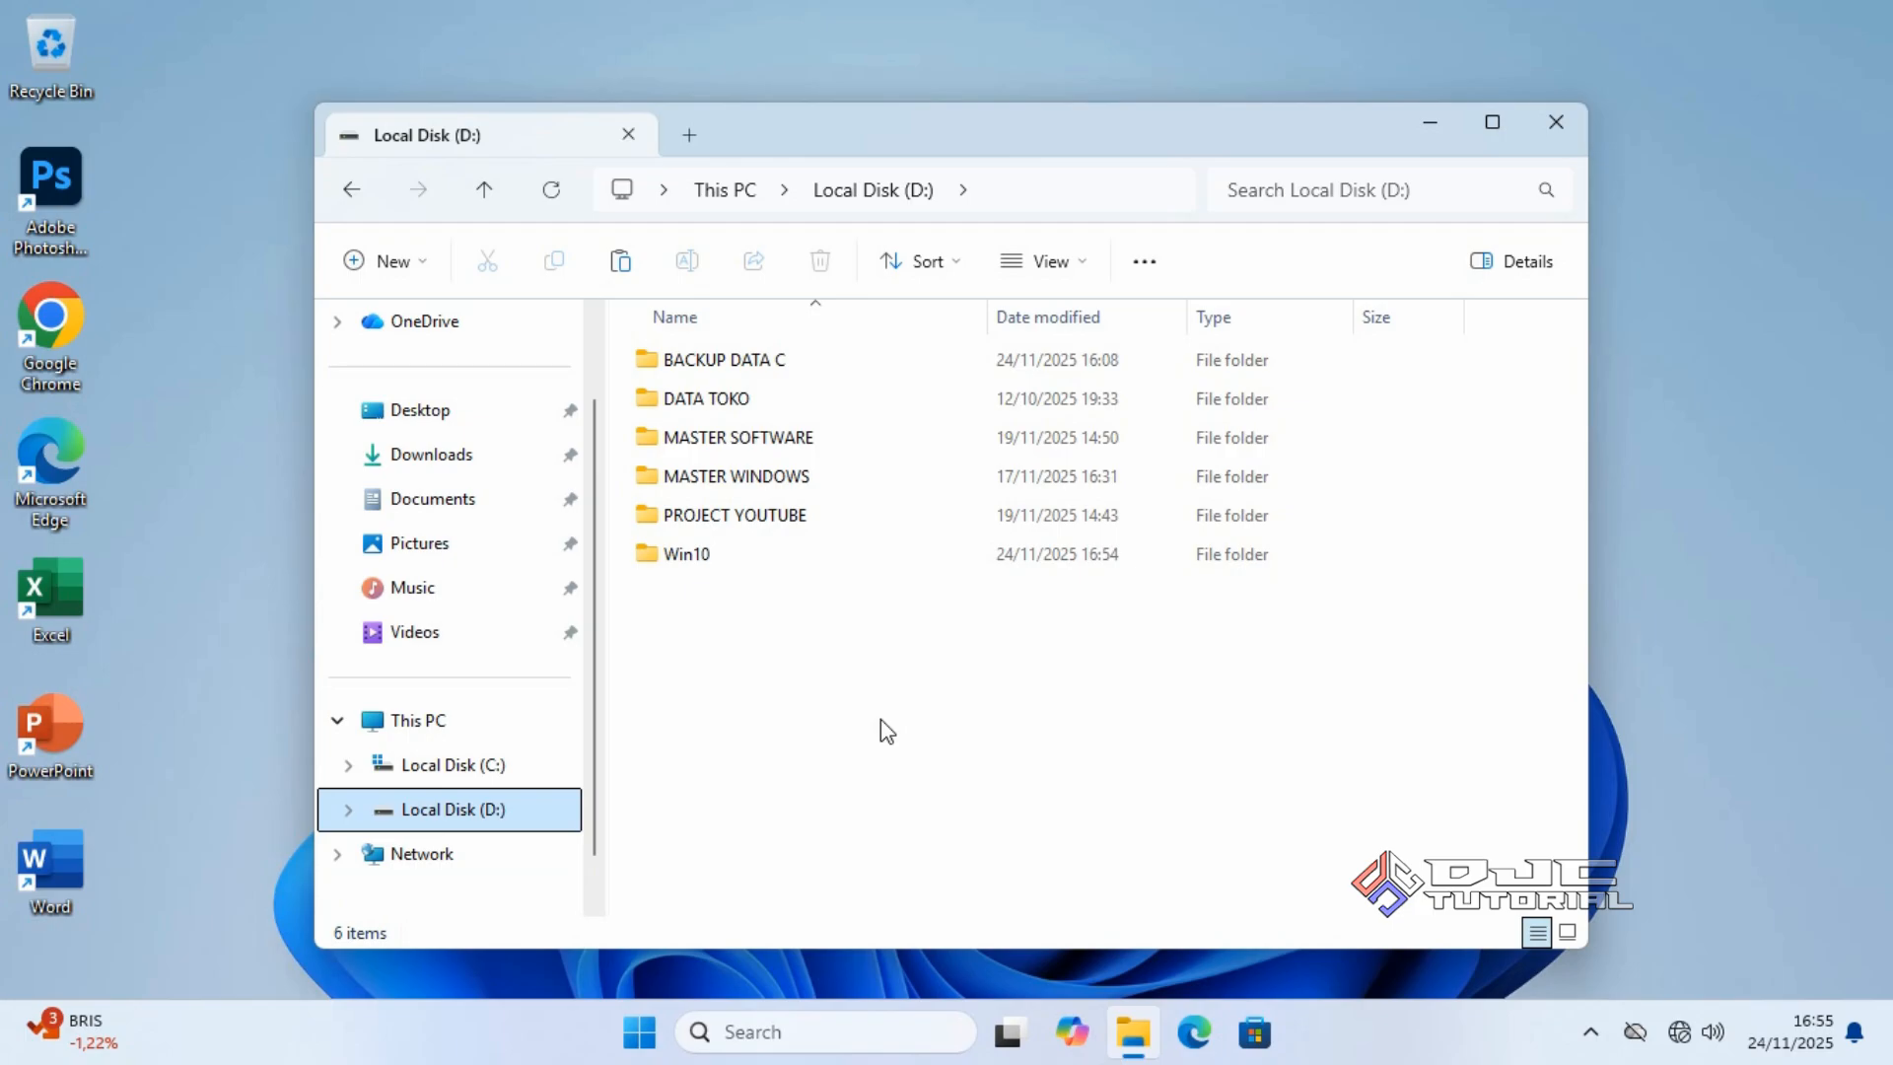
pyautogui.doubleClick(817, 555)
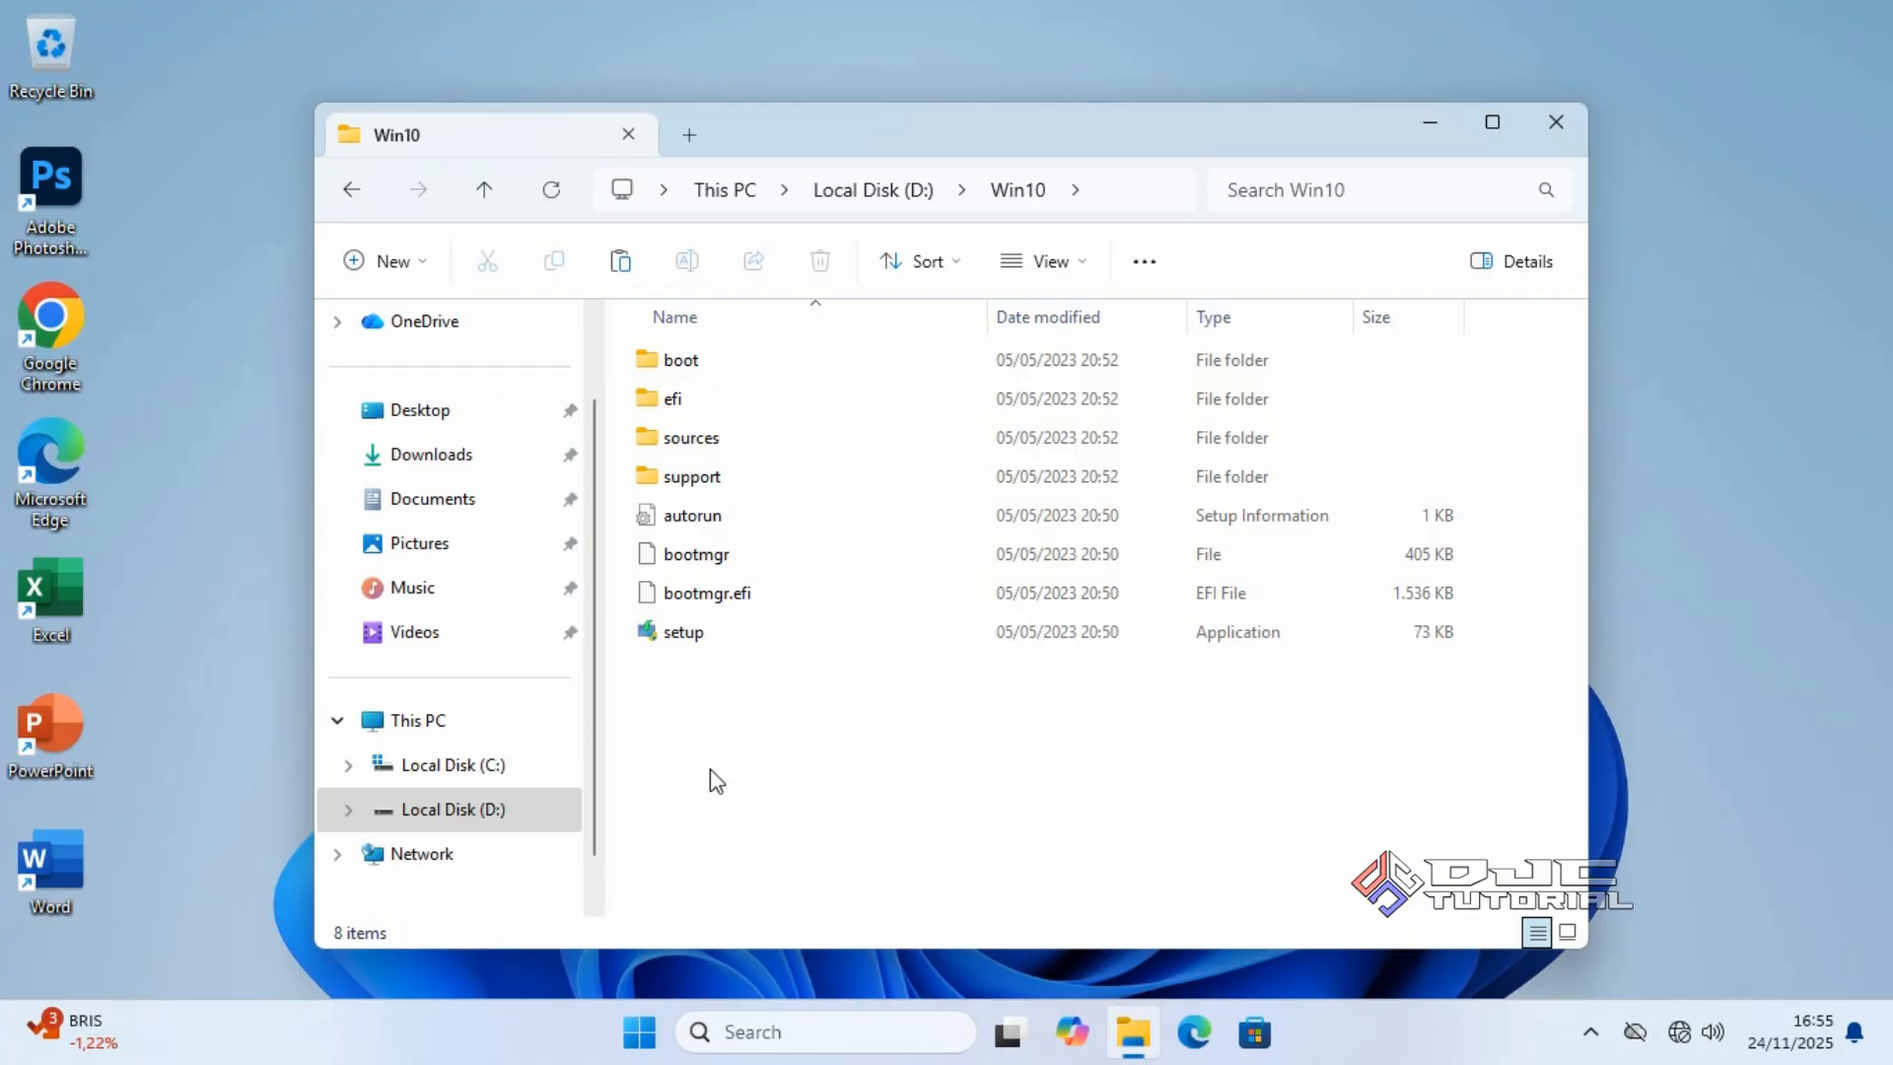
# Rename drive D: to DATA, approving the administrator prompt, then close File Explorer.
pyautogui.click(547, 812)
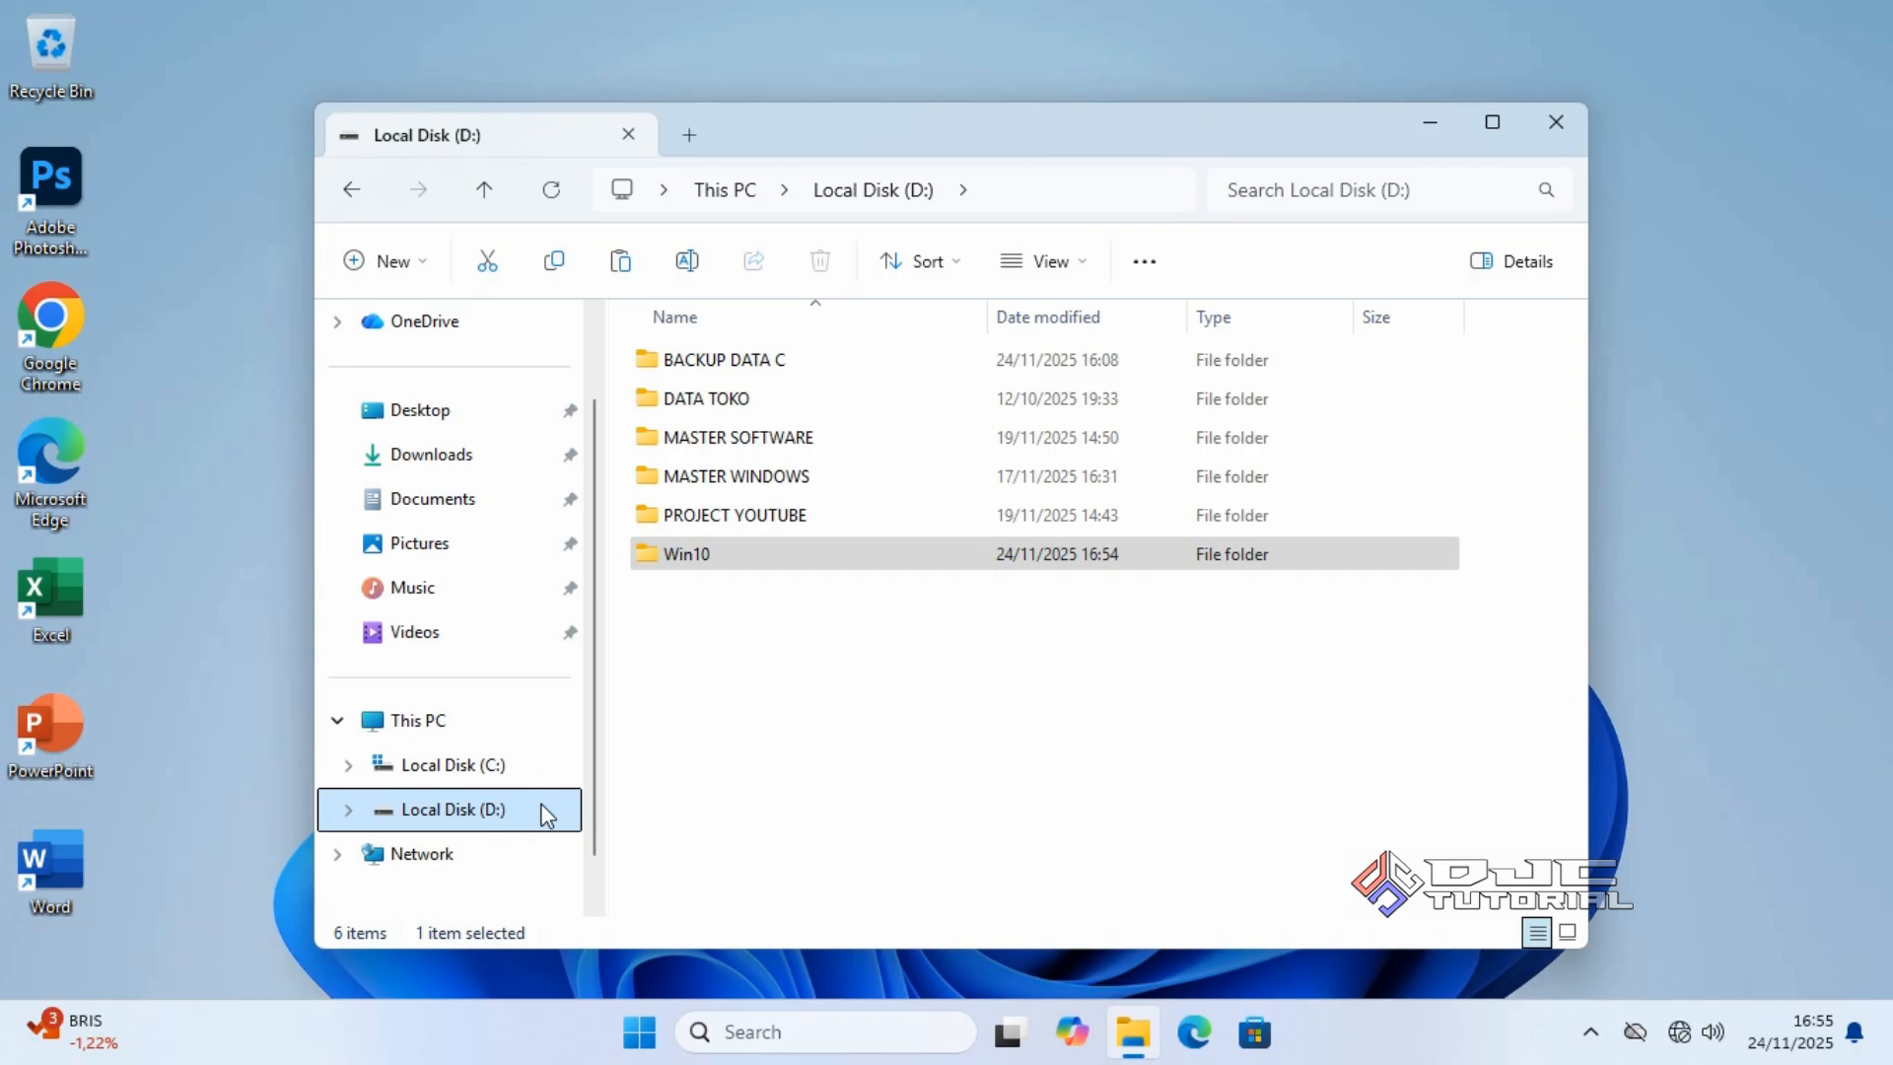
pyautogui.rightClick(549, 812)
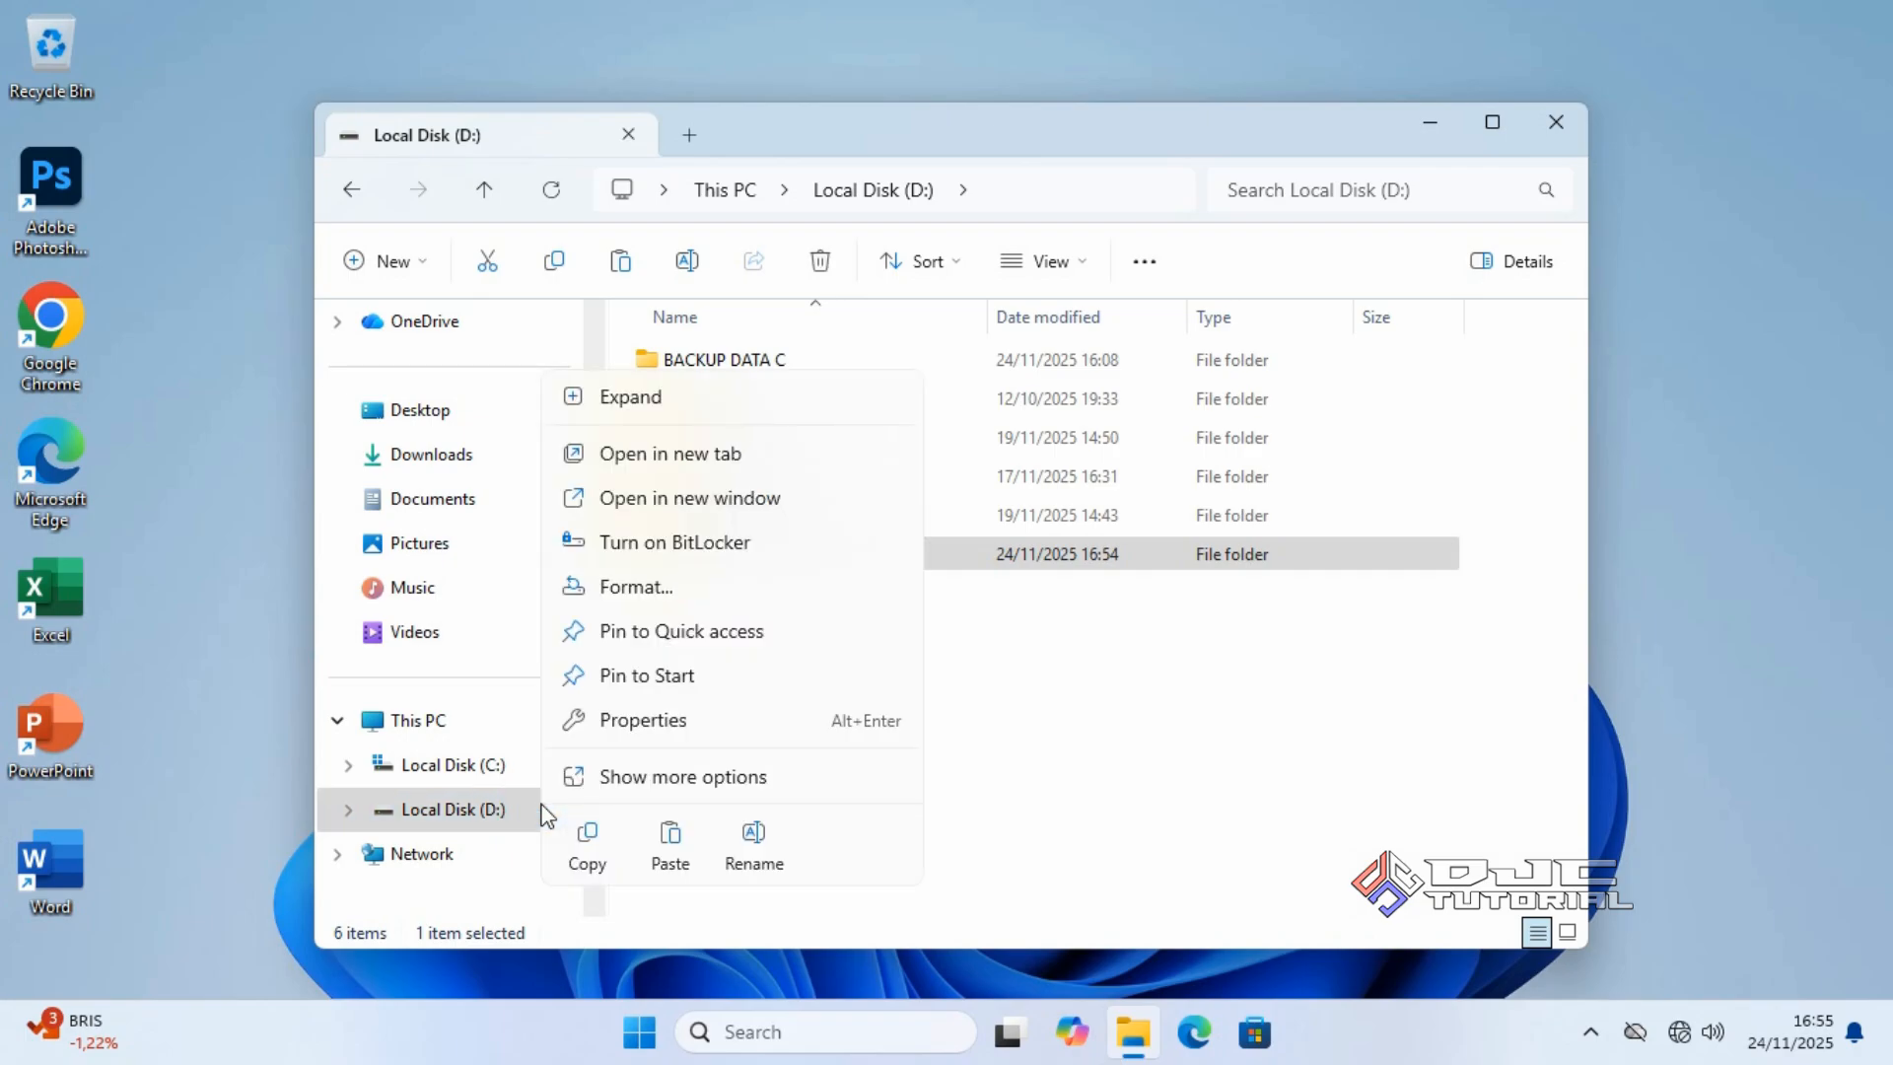
pyautogui.click(732, 833)
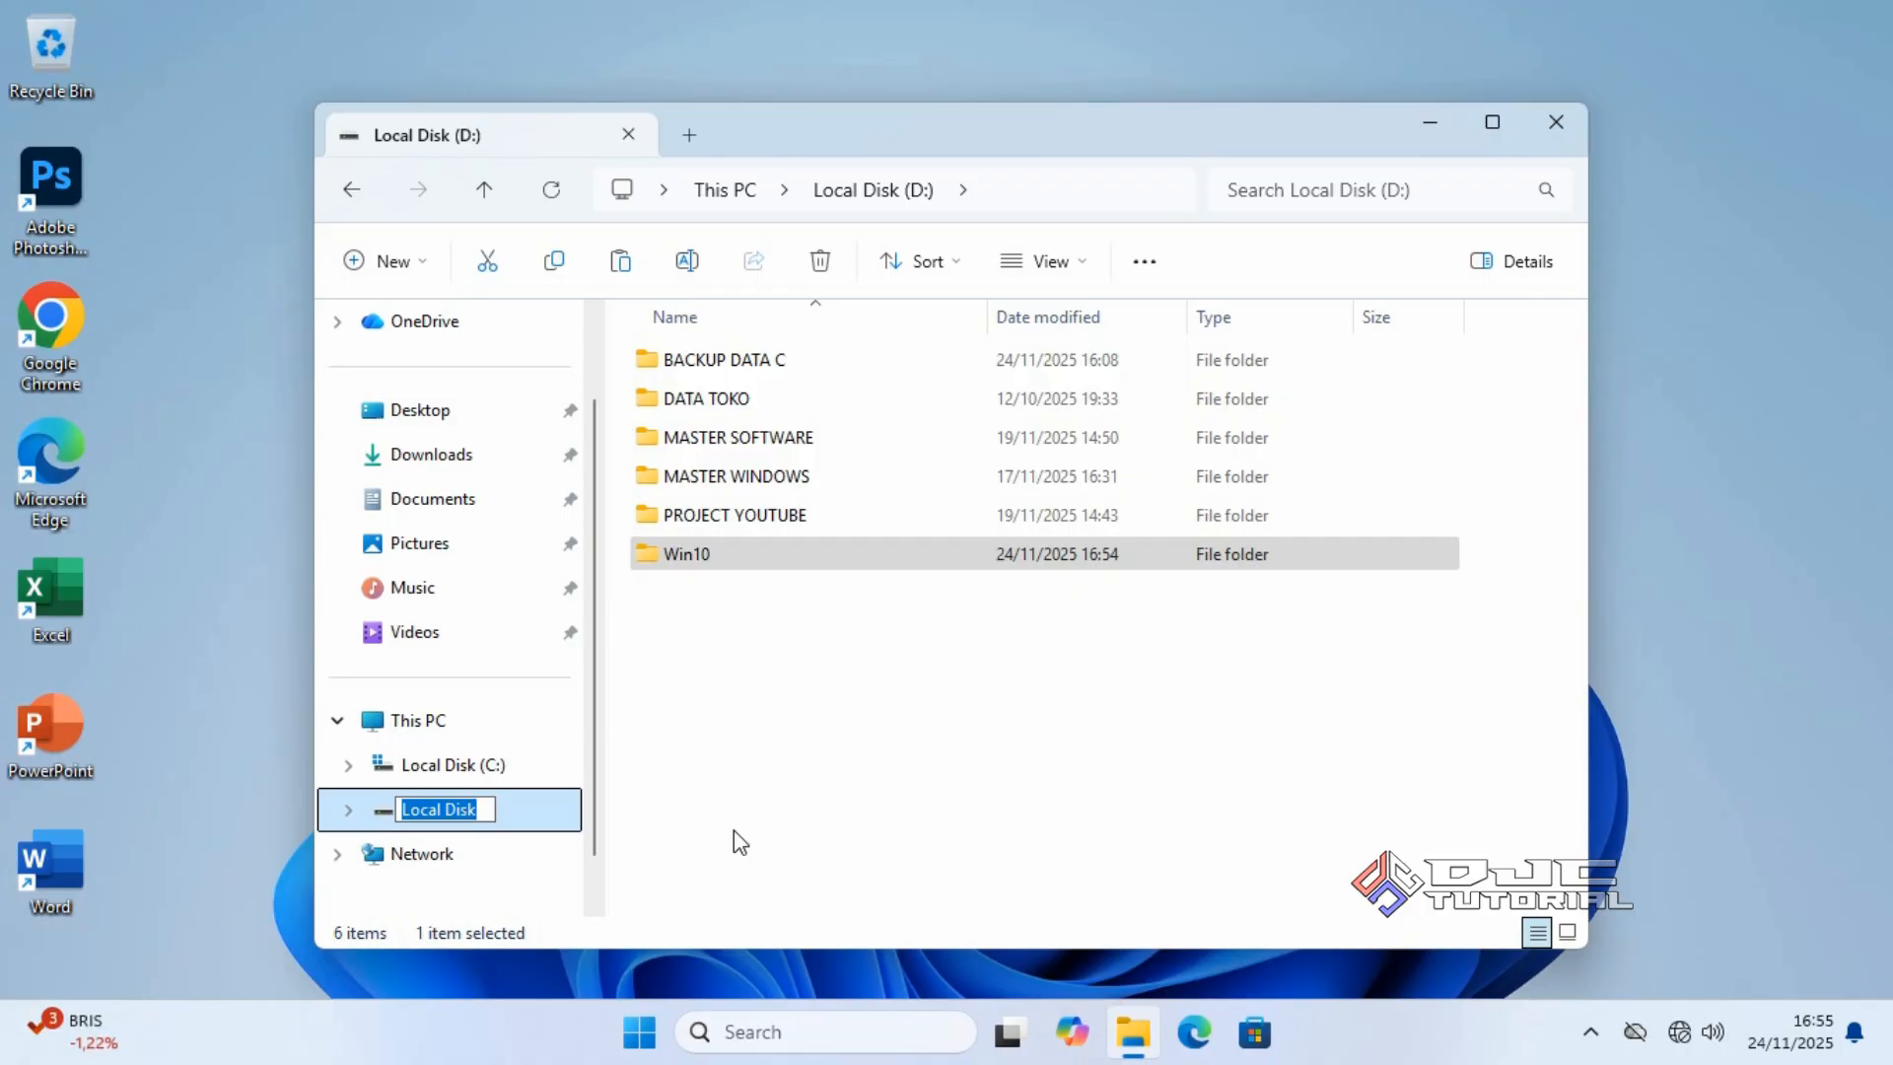
pyautogui.write('DATA')
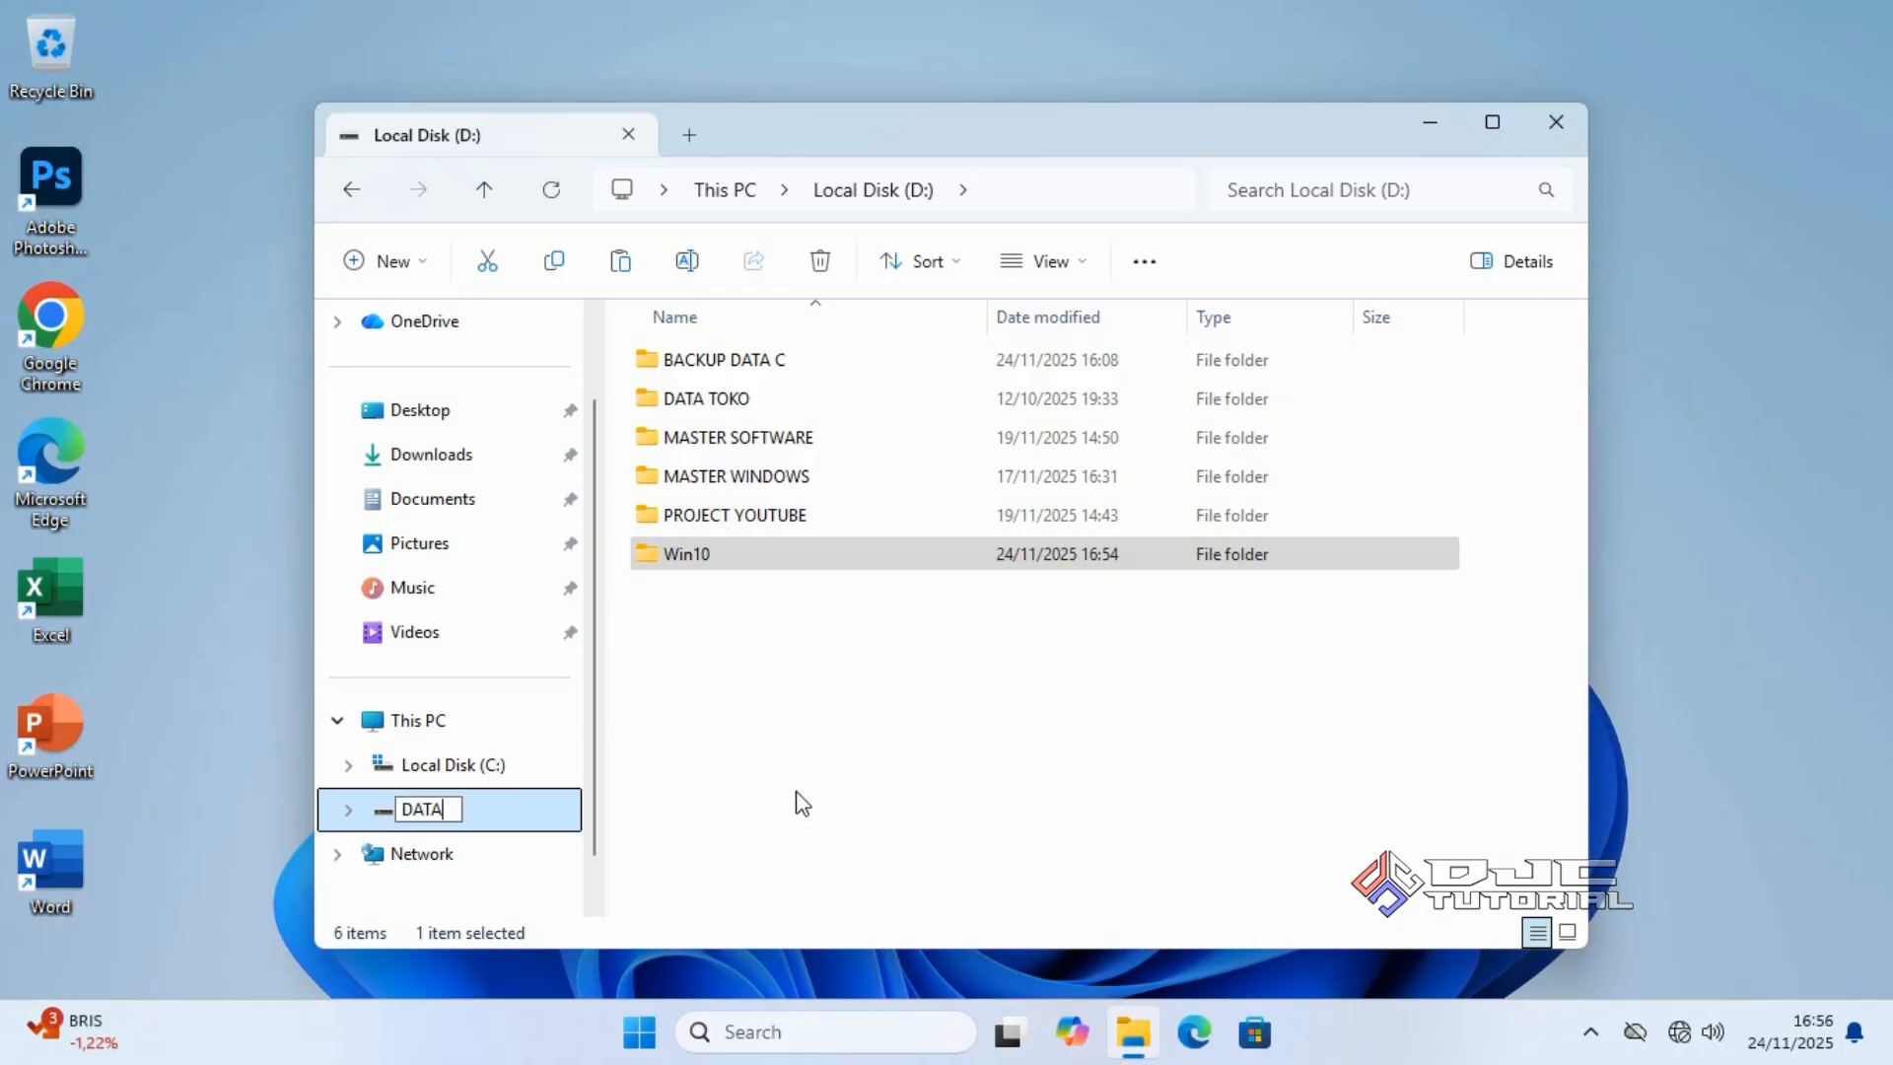
pyautogui.press('Return')
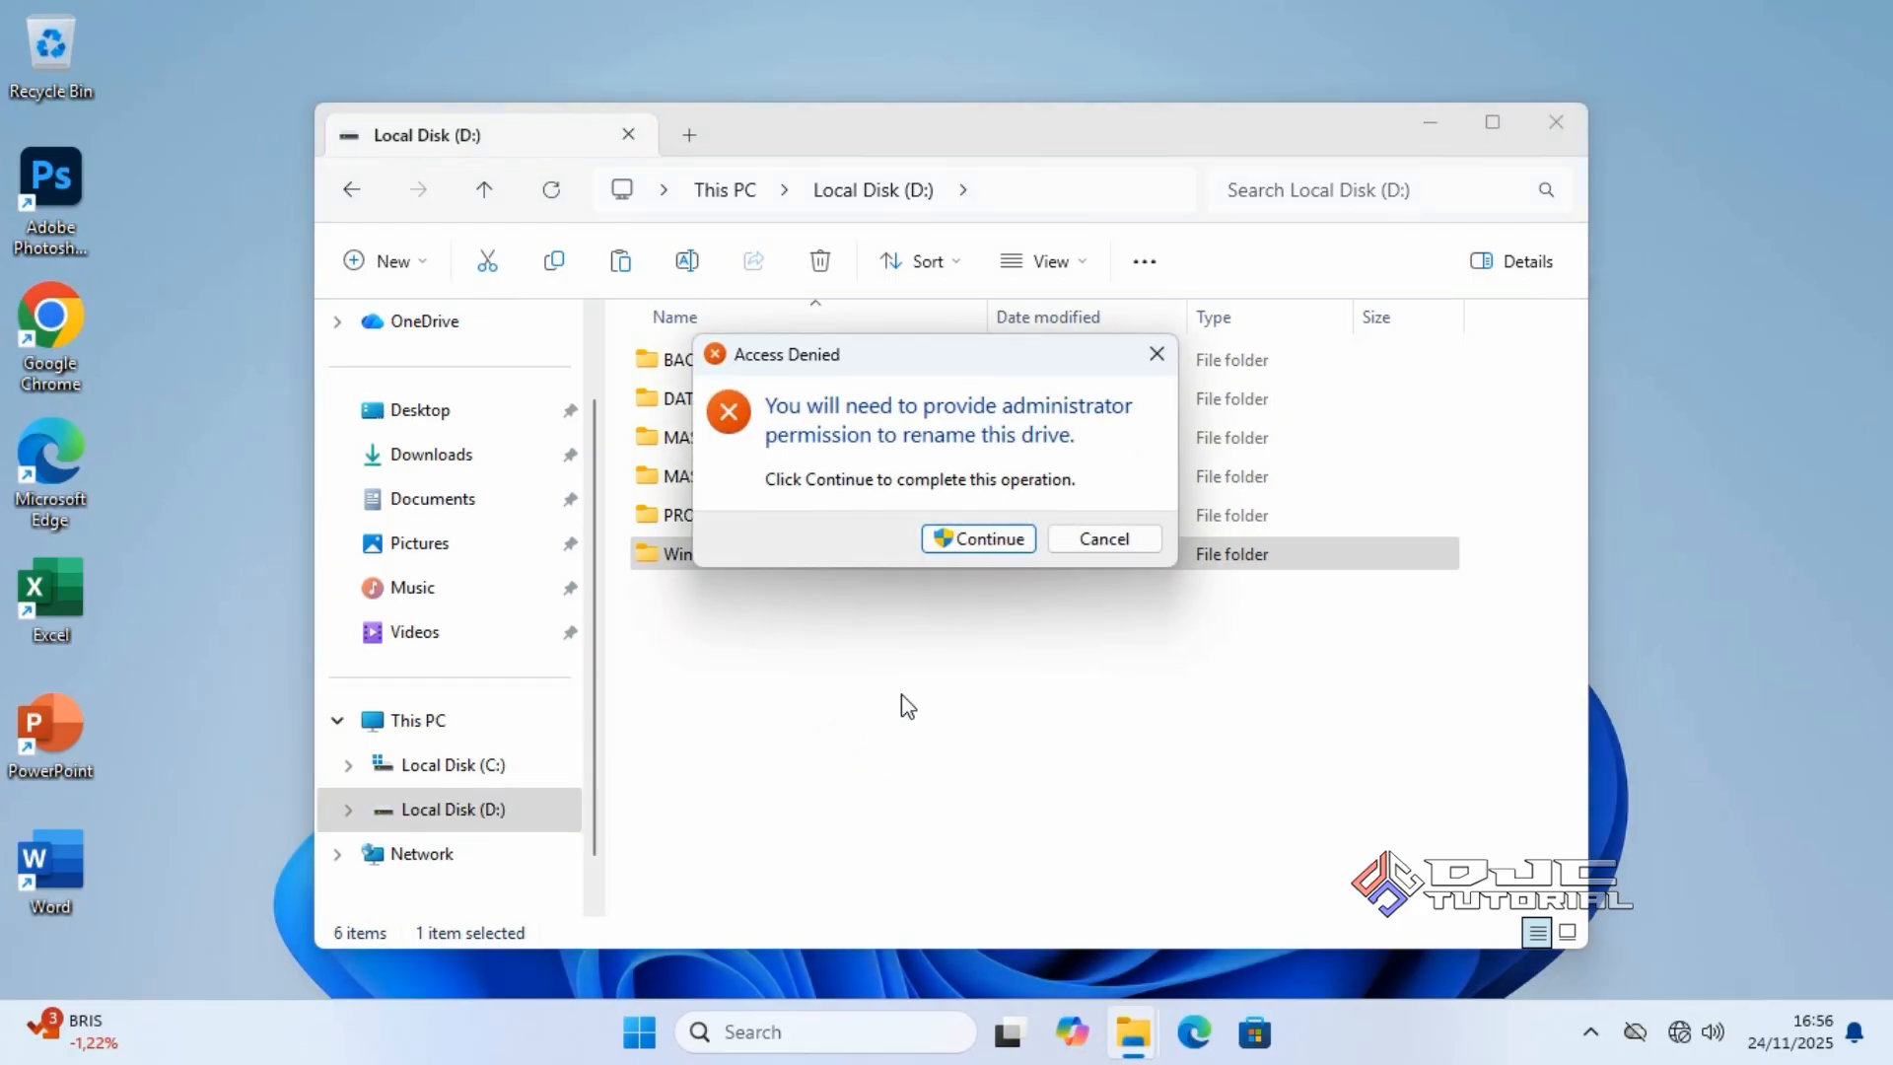
pyautogui.click(994, 546)
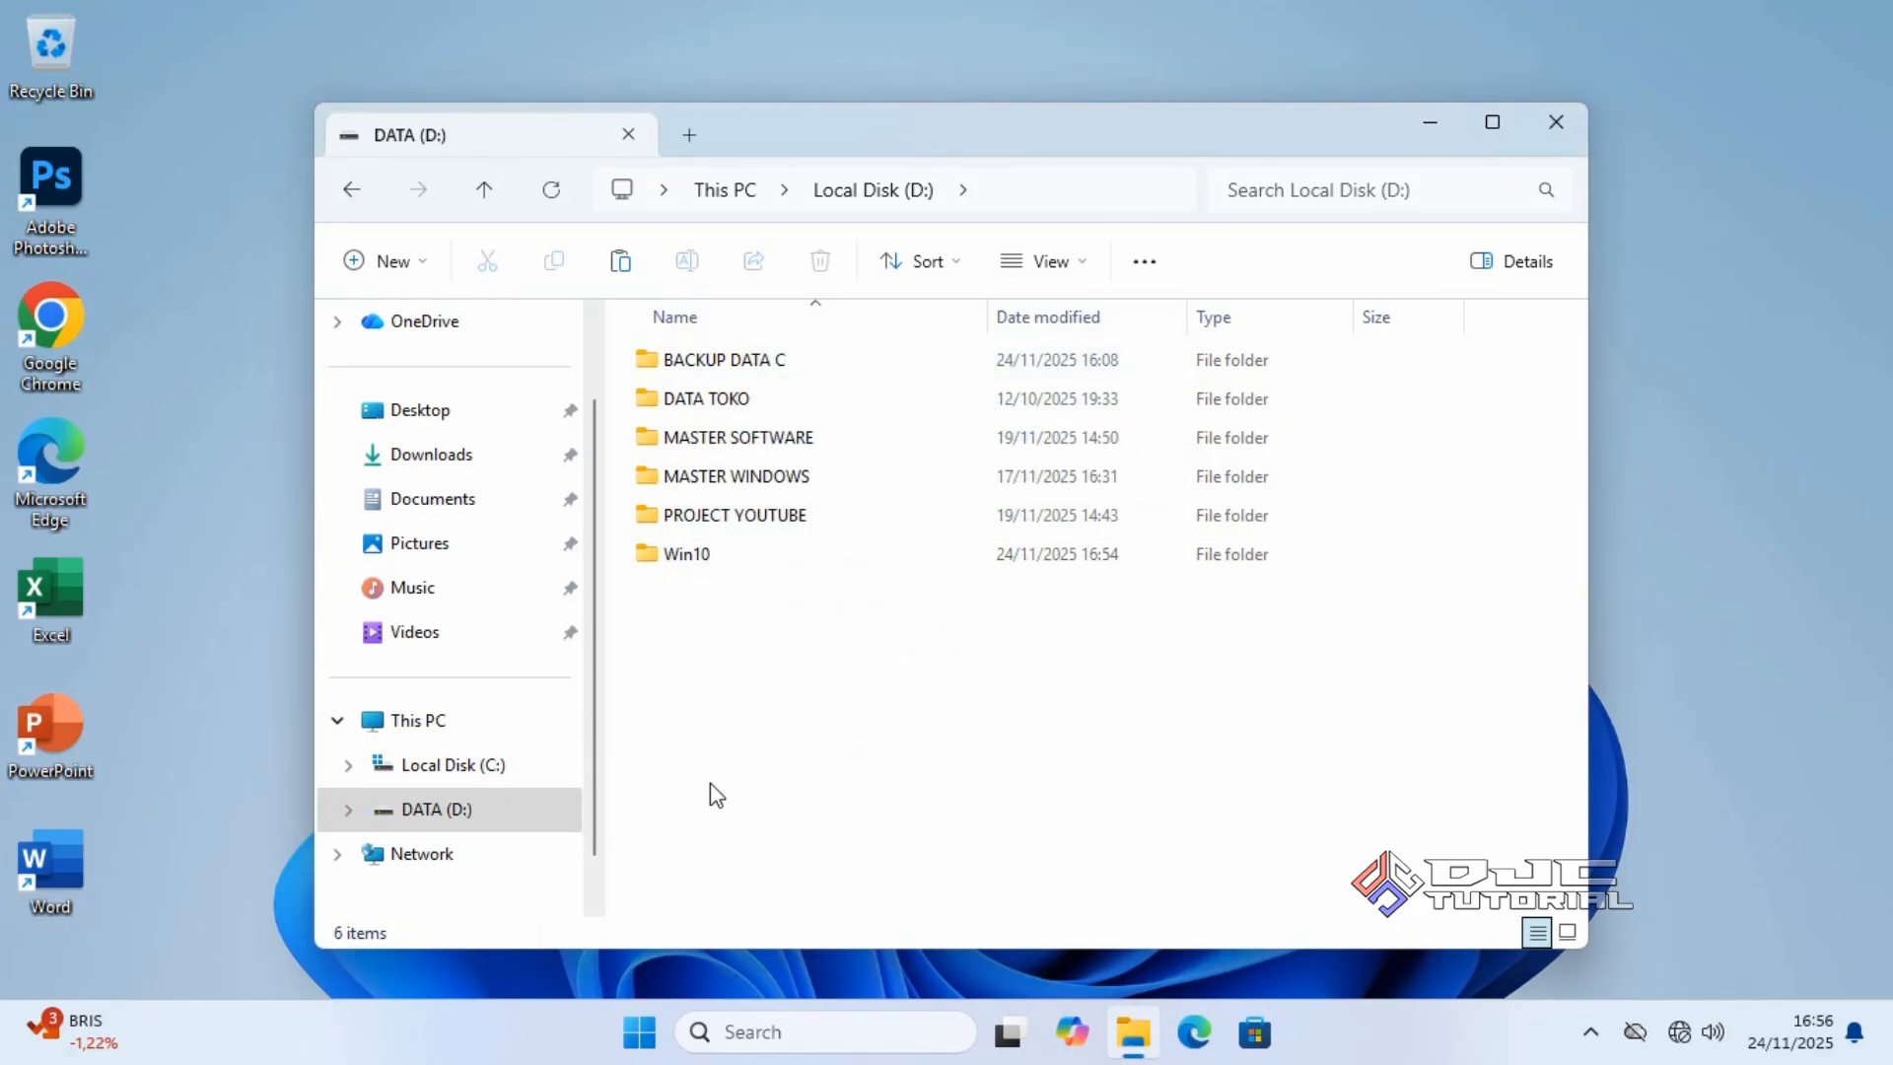
pyautogui.click(530, 821)
pyautogui.click(1556, 121)
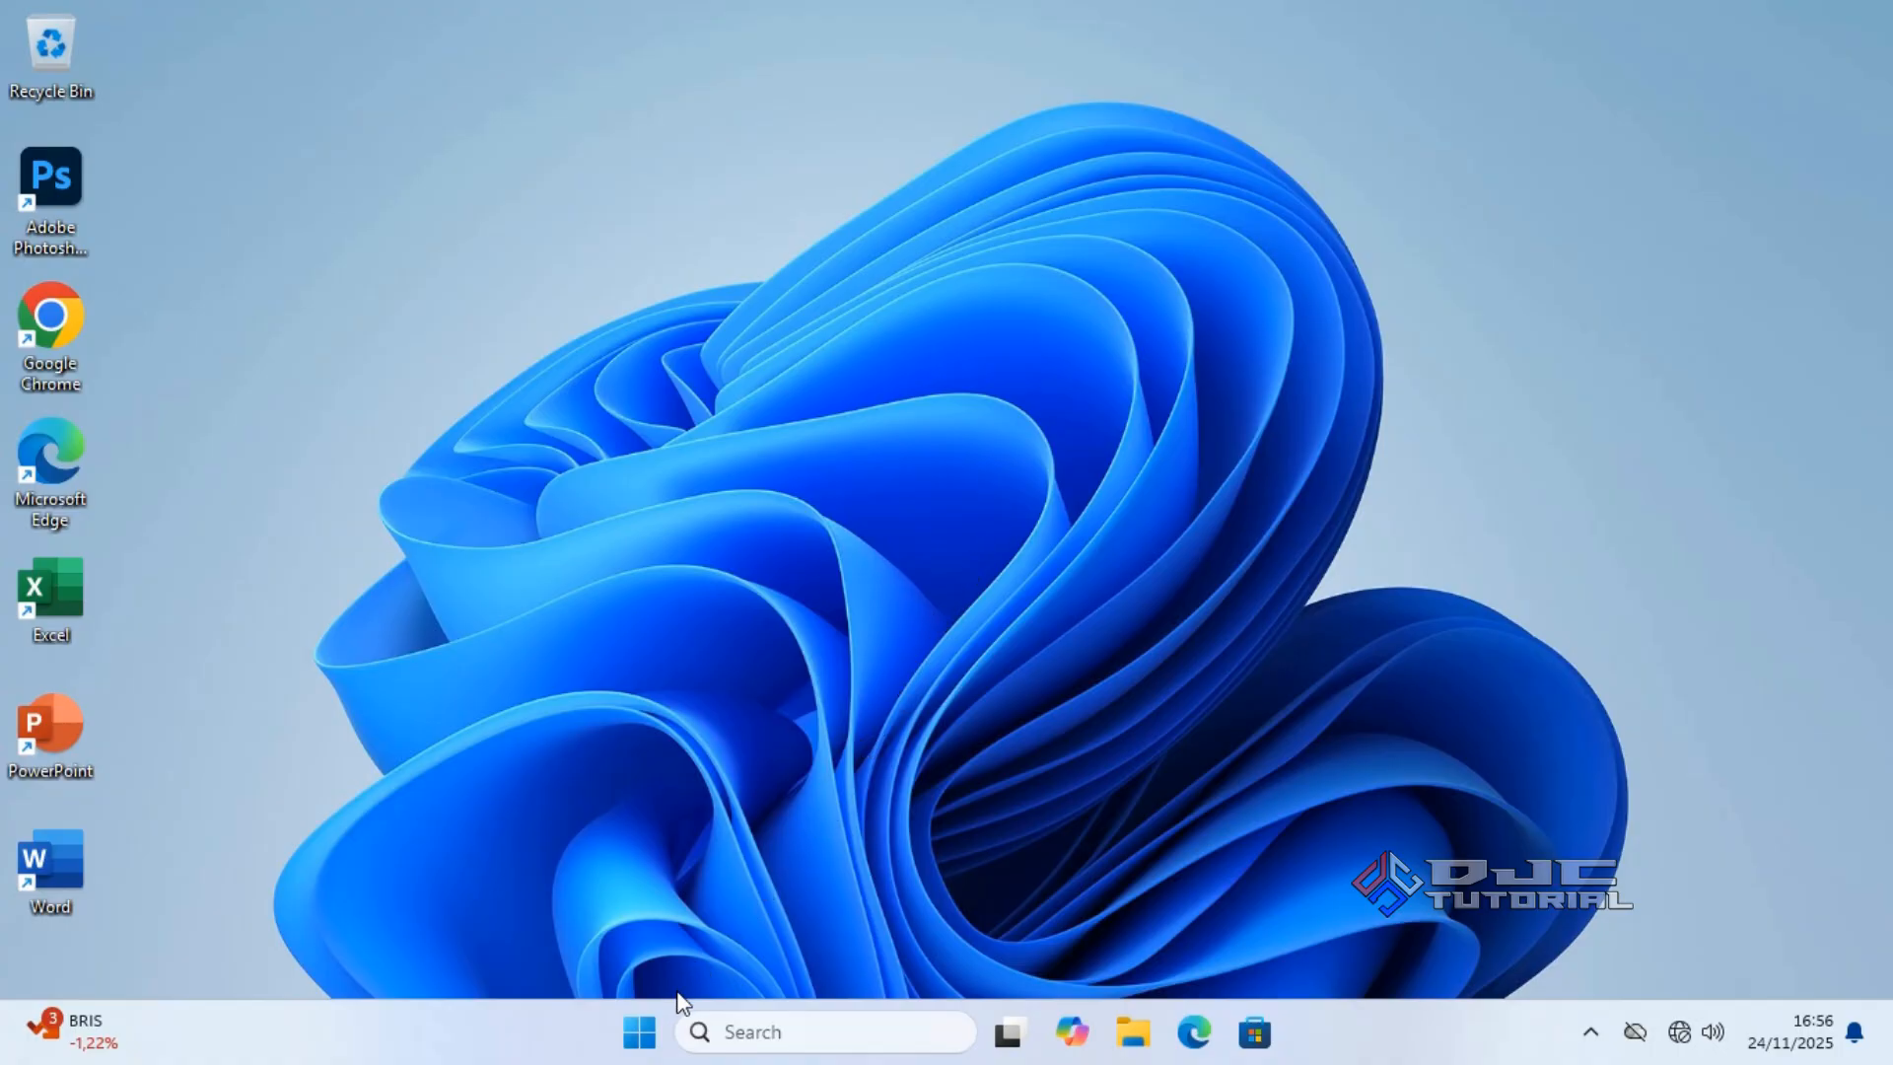
# Restart into Advanced startup from Settings > System > Recovery and confirm Restart now.
pyautogui.click(645, 1027)
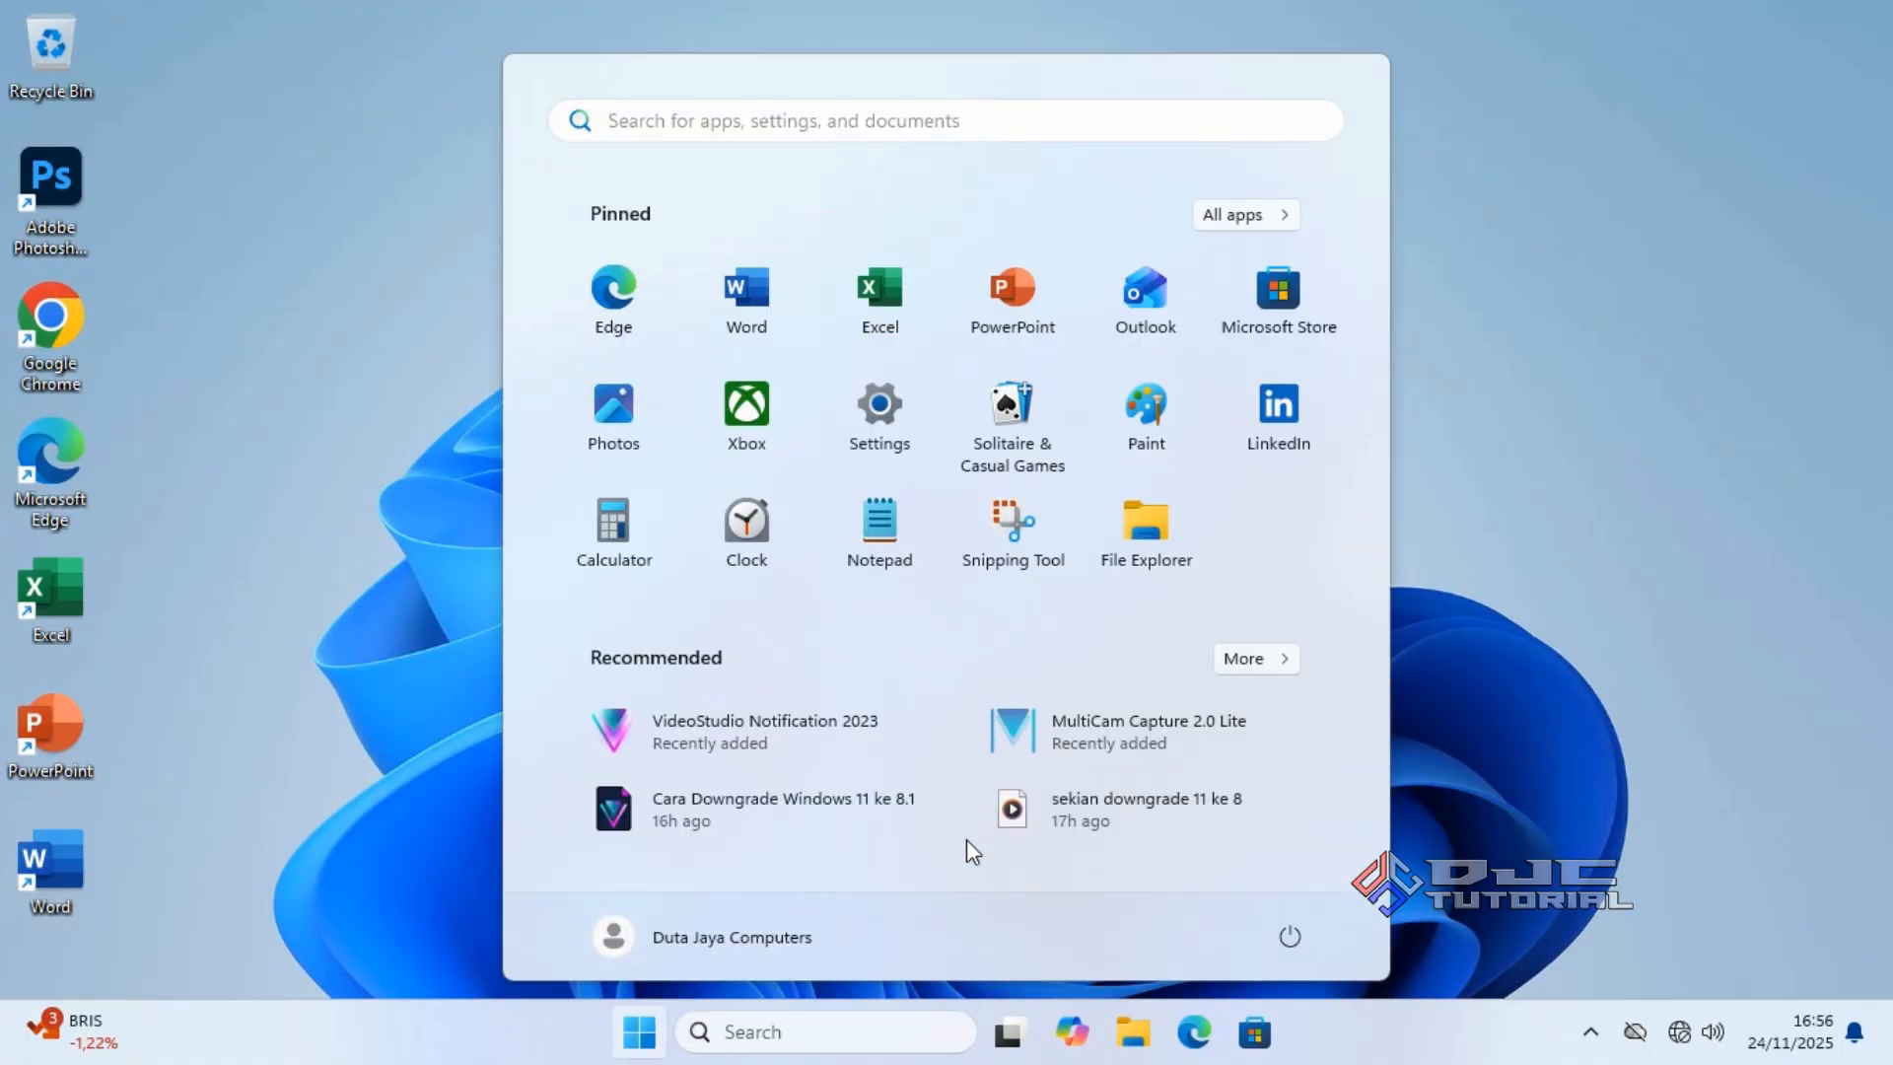
pyautogui.click(914, 445)
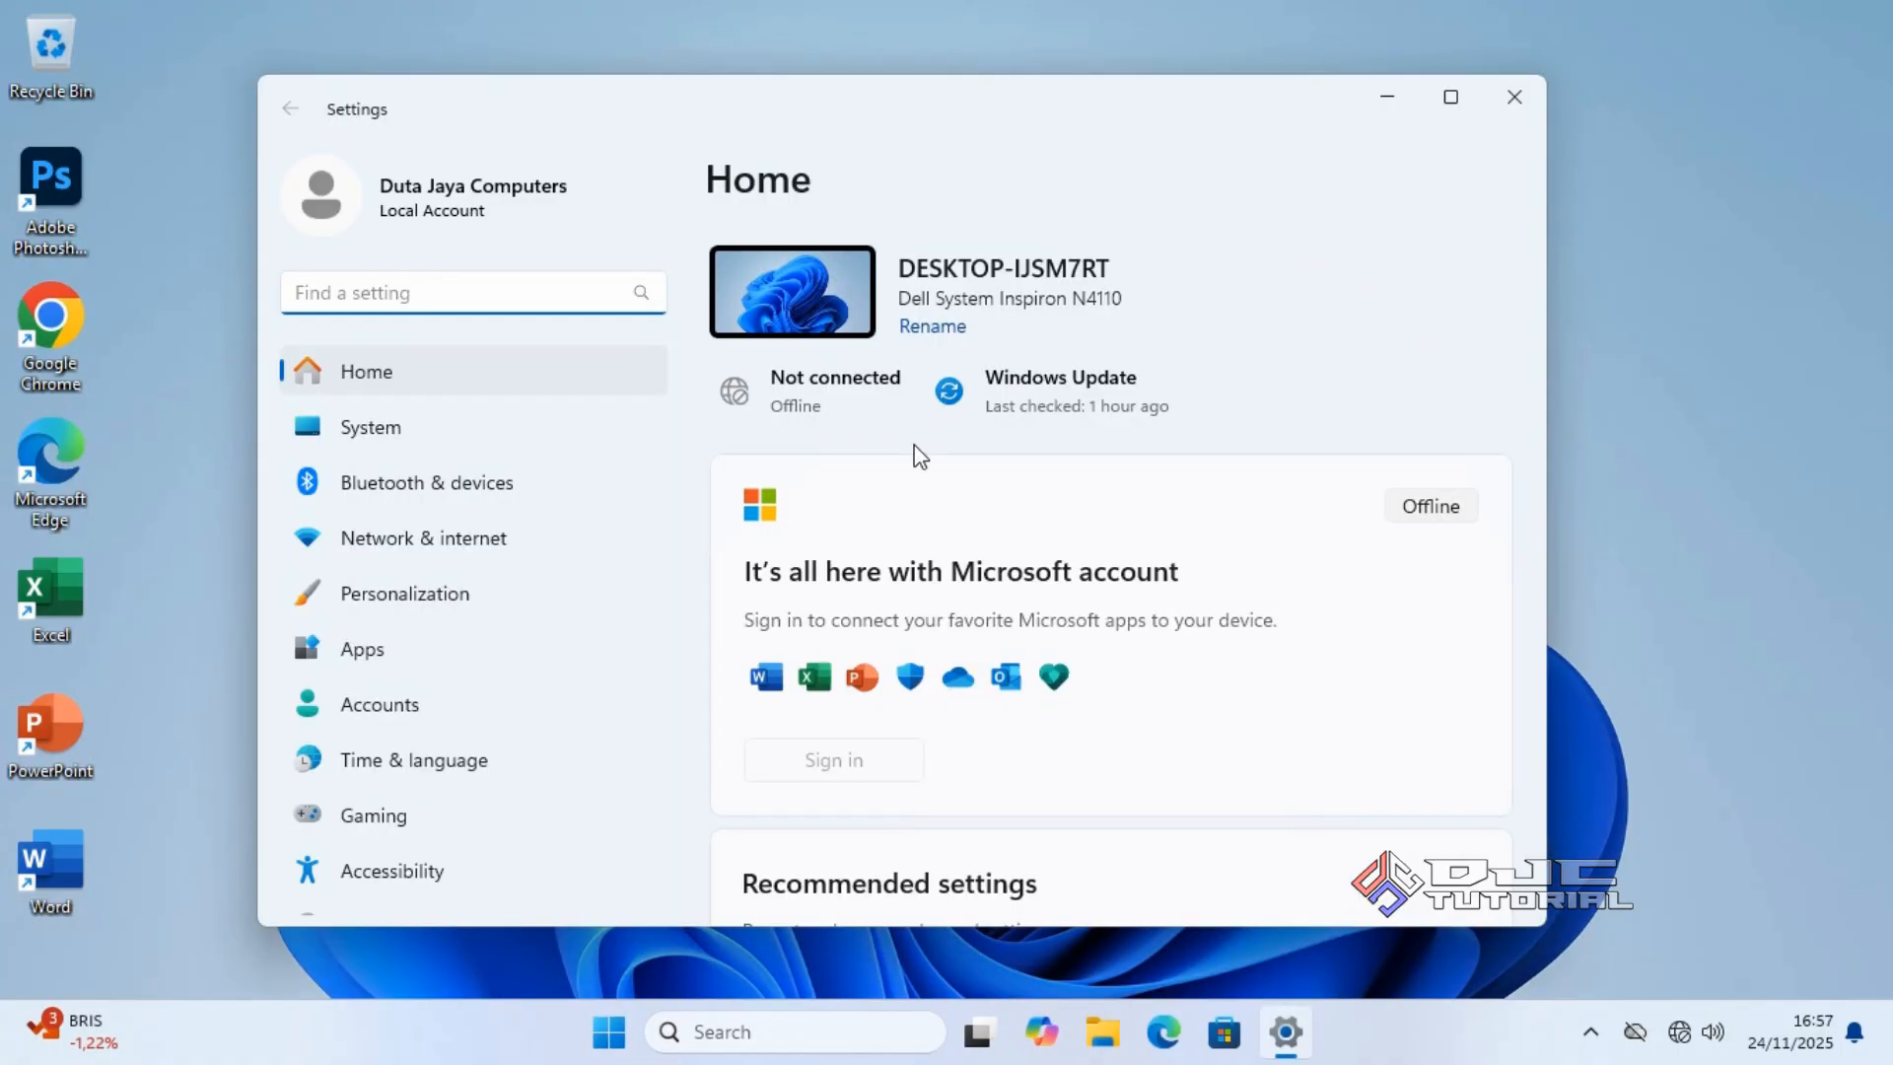
pyautogui.click(600, 430)
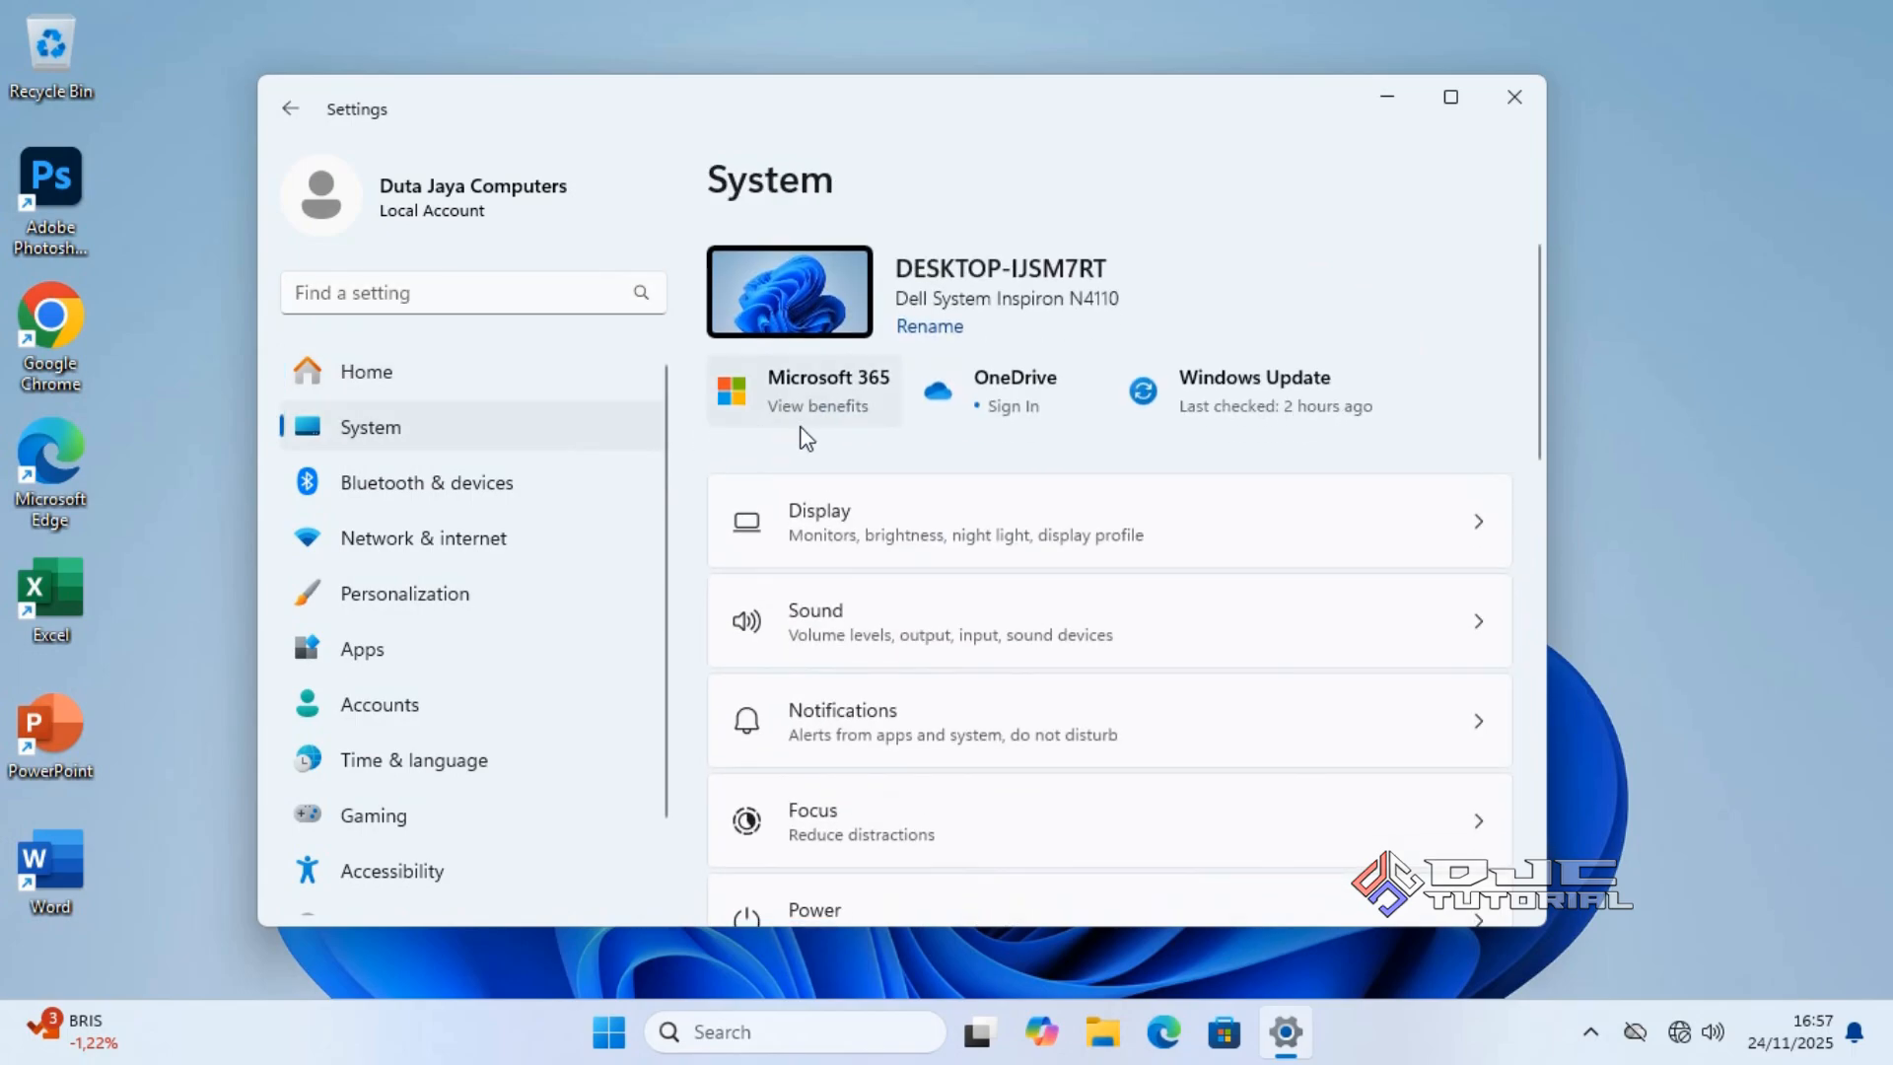
pyautogui.moveTo(1539, 409); pyautogui.dragTo(1517, 744)
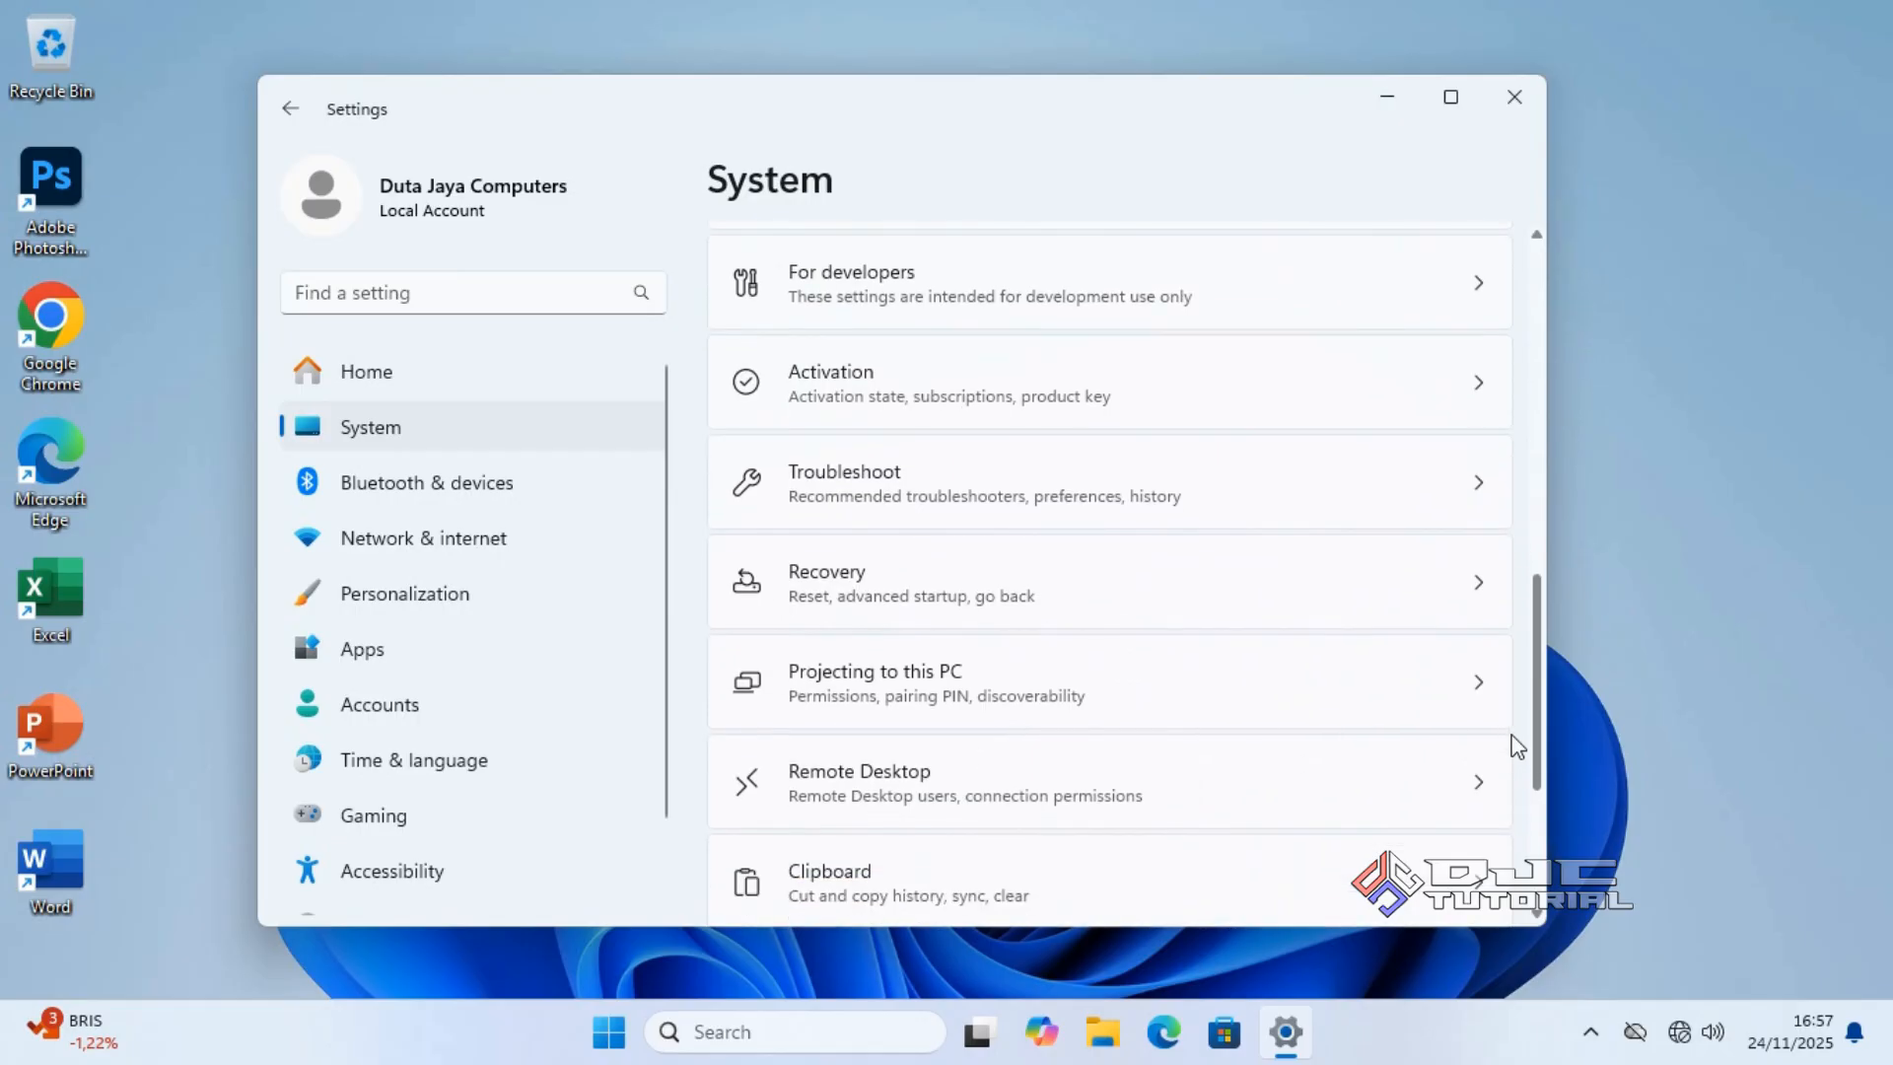
pyautogui.click(962, 596)
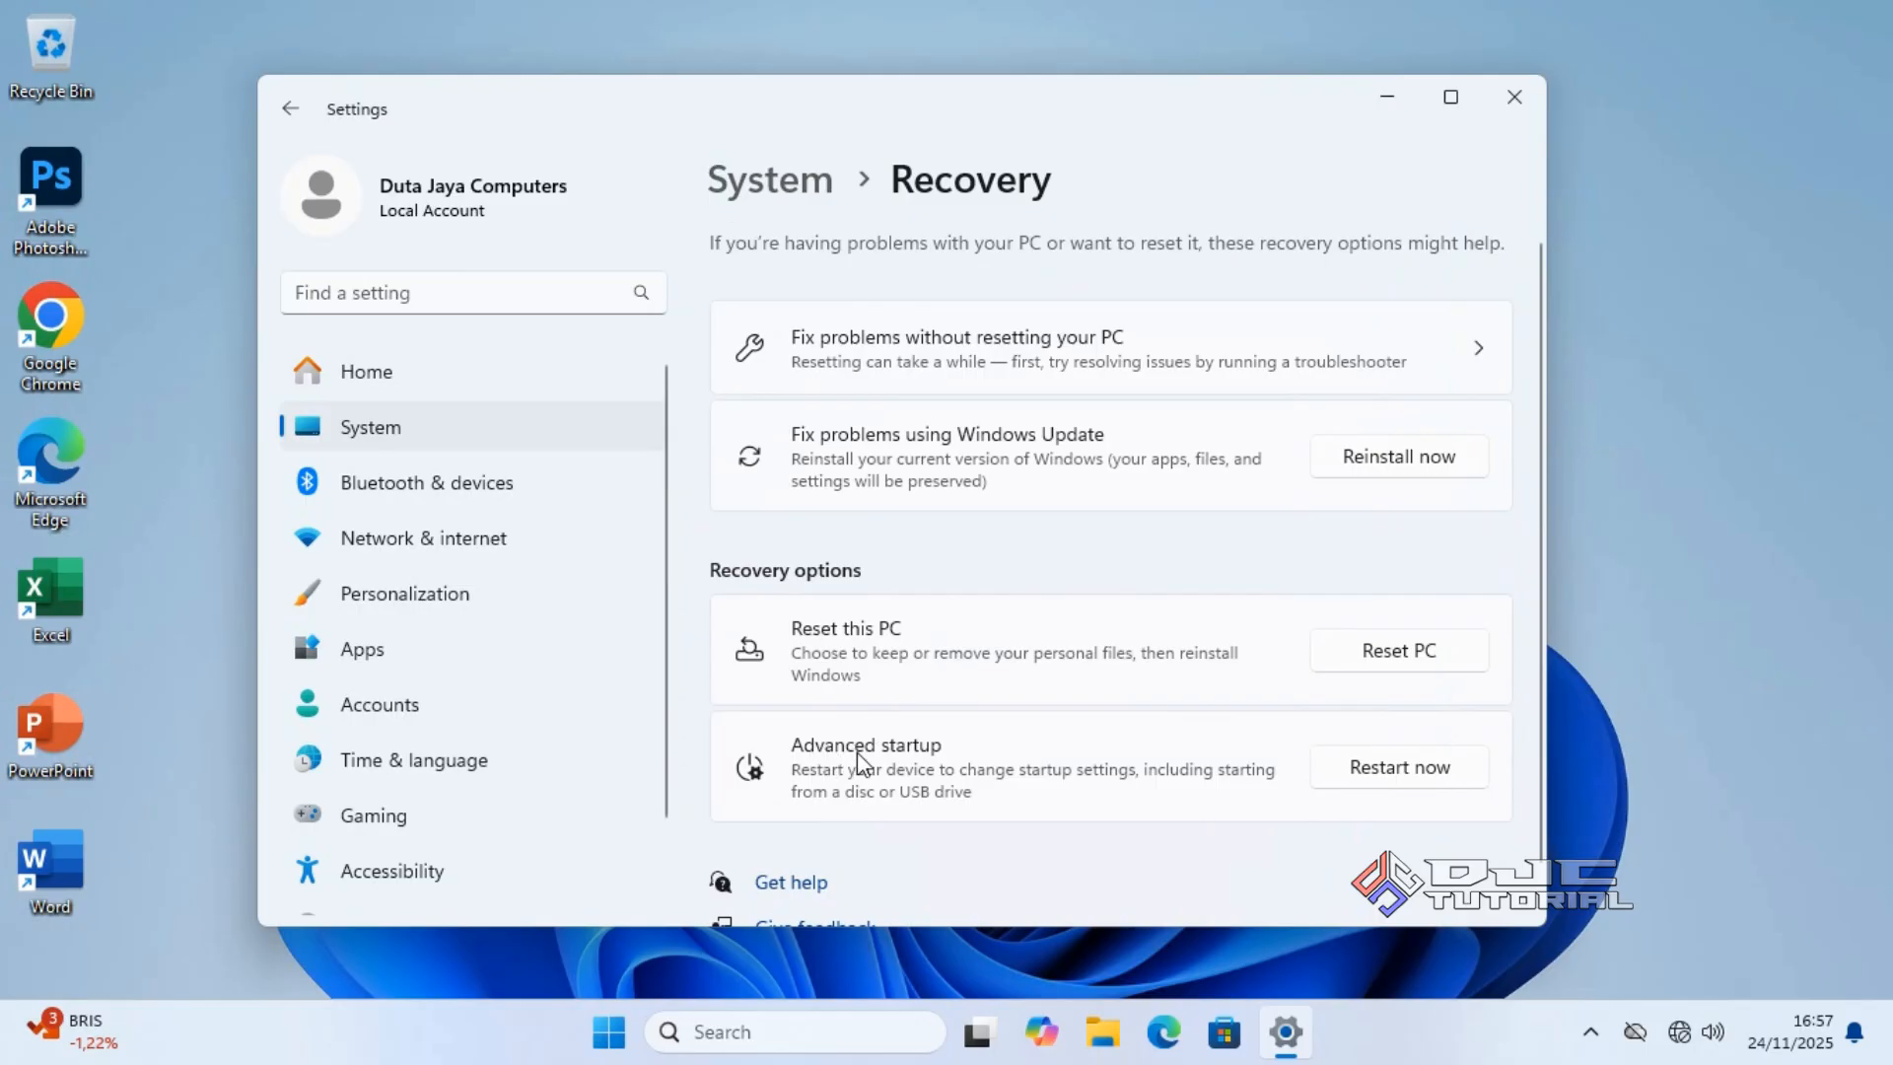
pyautogui.click(1350, 772)
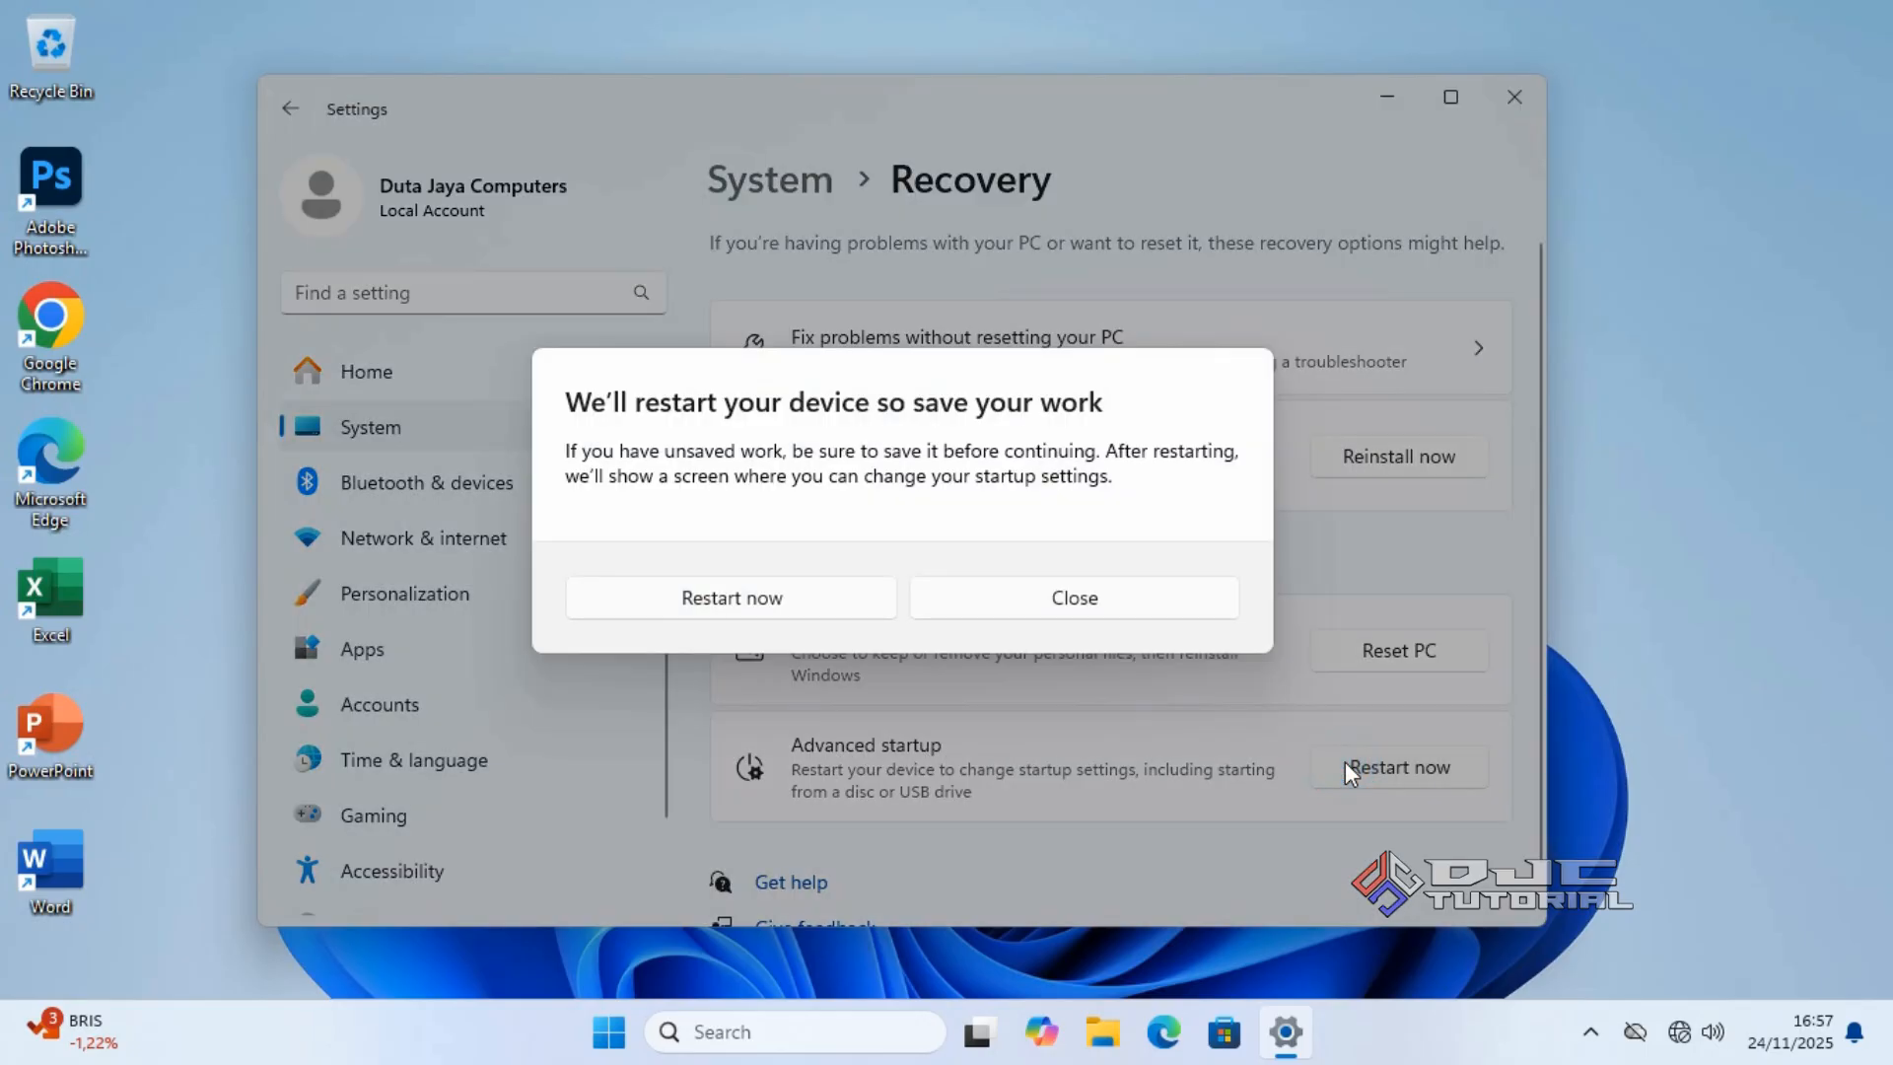
pyautogui.click(800, 603)
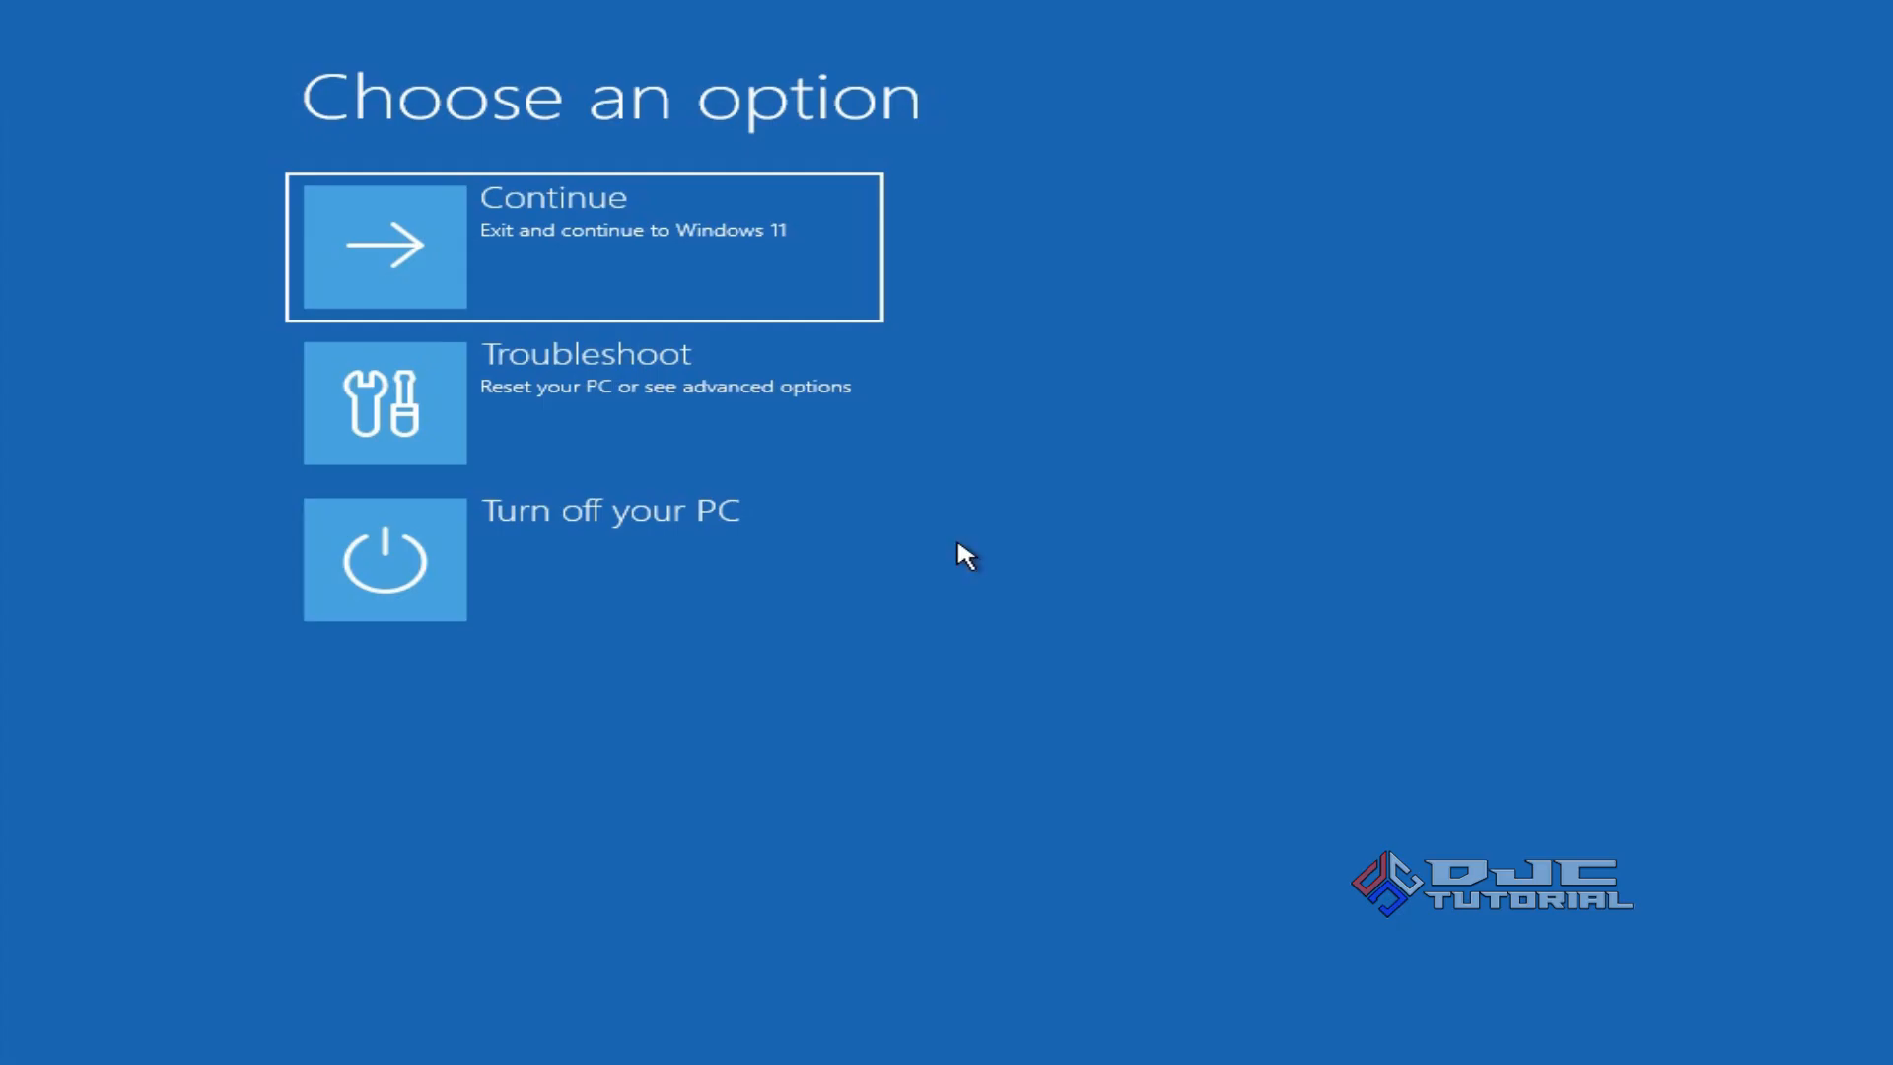
# Go to Troubleshoot > Advanced options in the recovery environment.
pyautogui.click(818, 414)
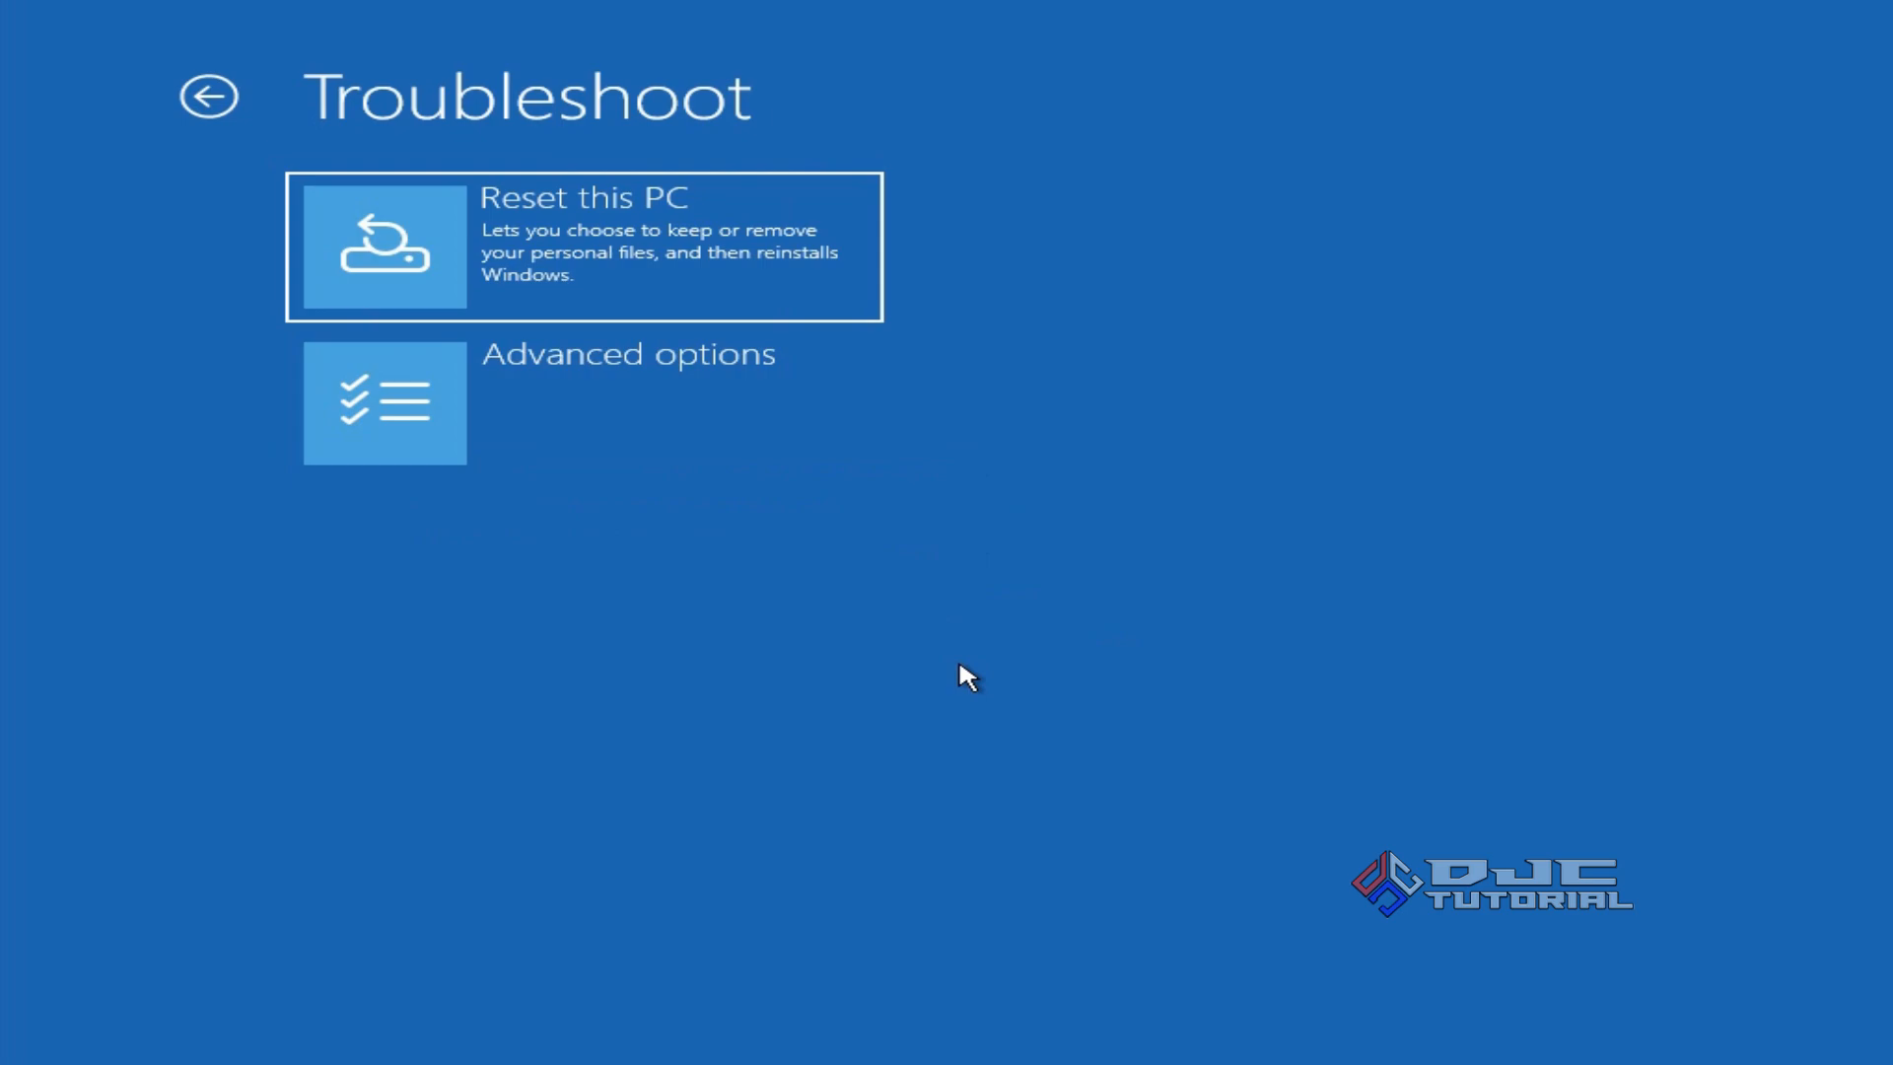
pyautogui.click(807, 439)
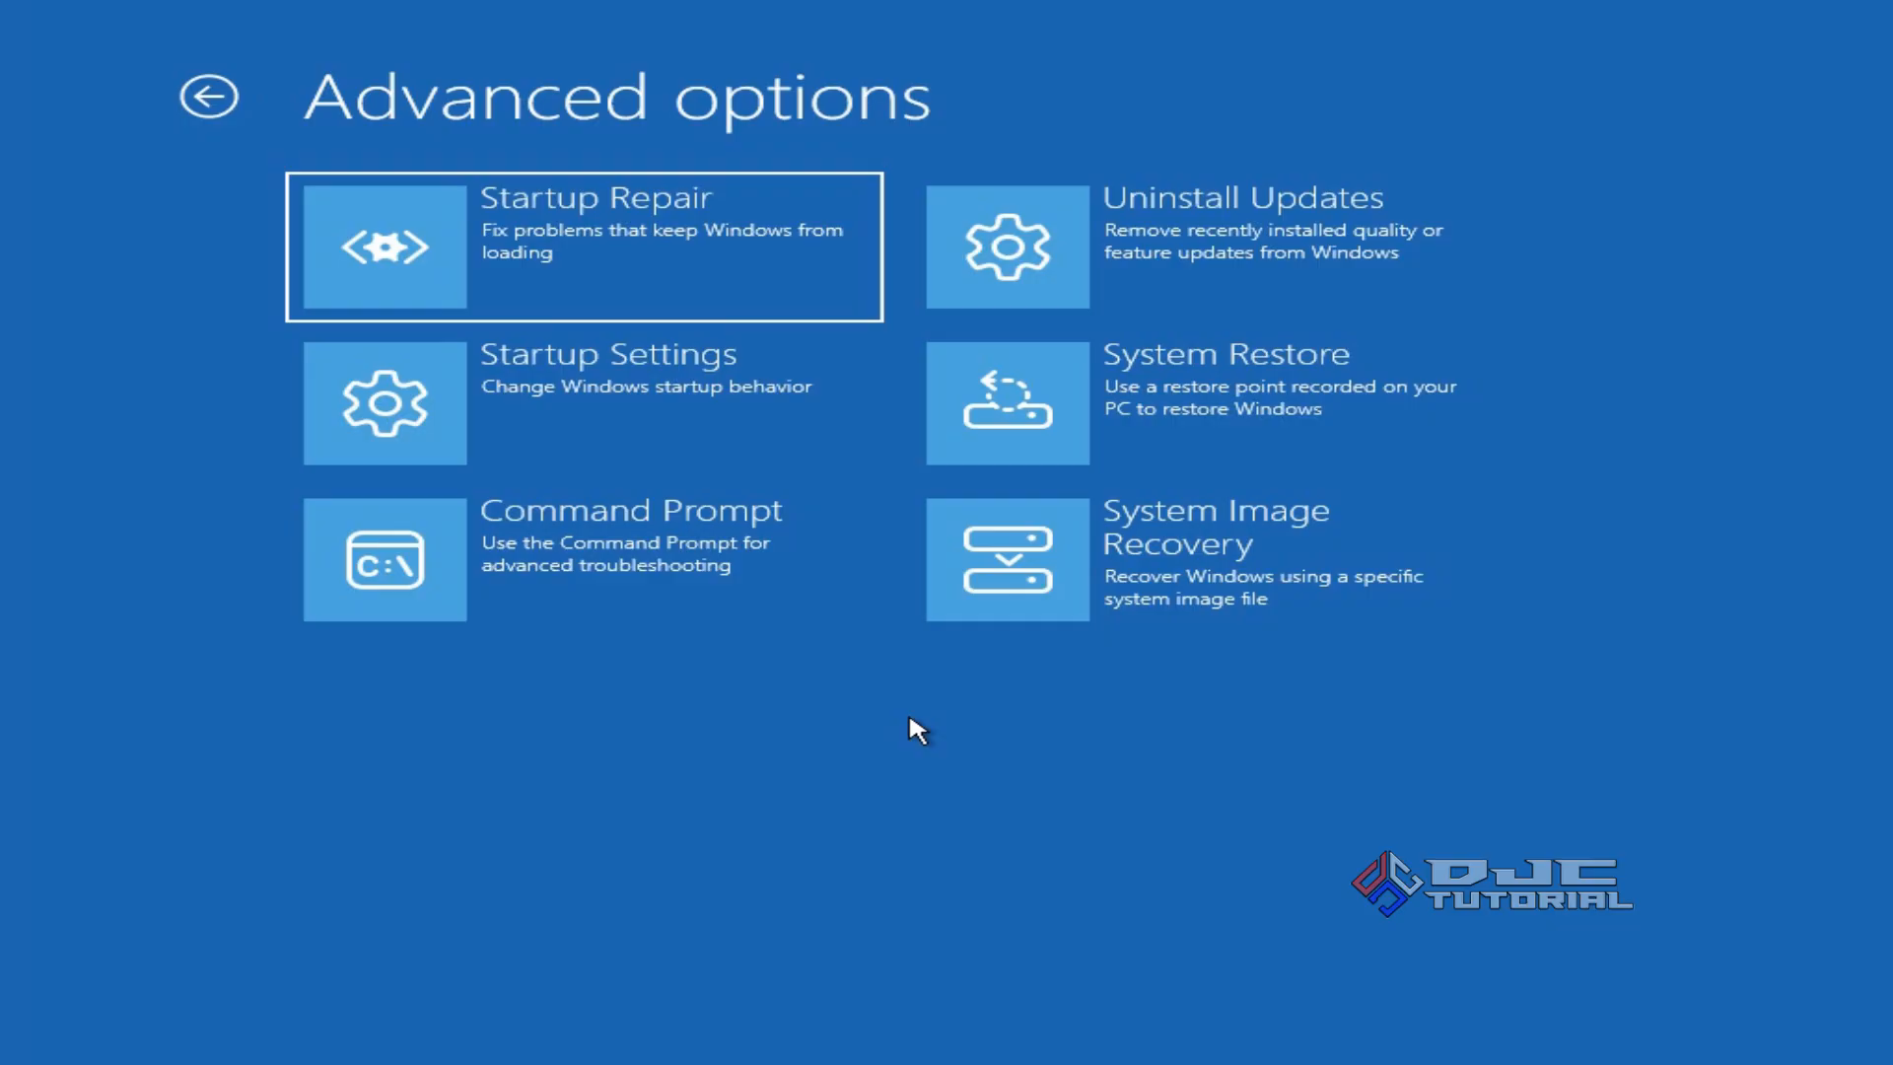
# Start System Image Recovery, dismiss the missing-image warning, and continue to the backup-location page.
pyautogui.click(1102, 598)
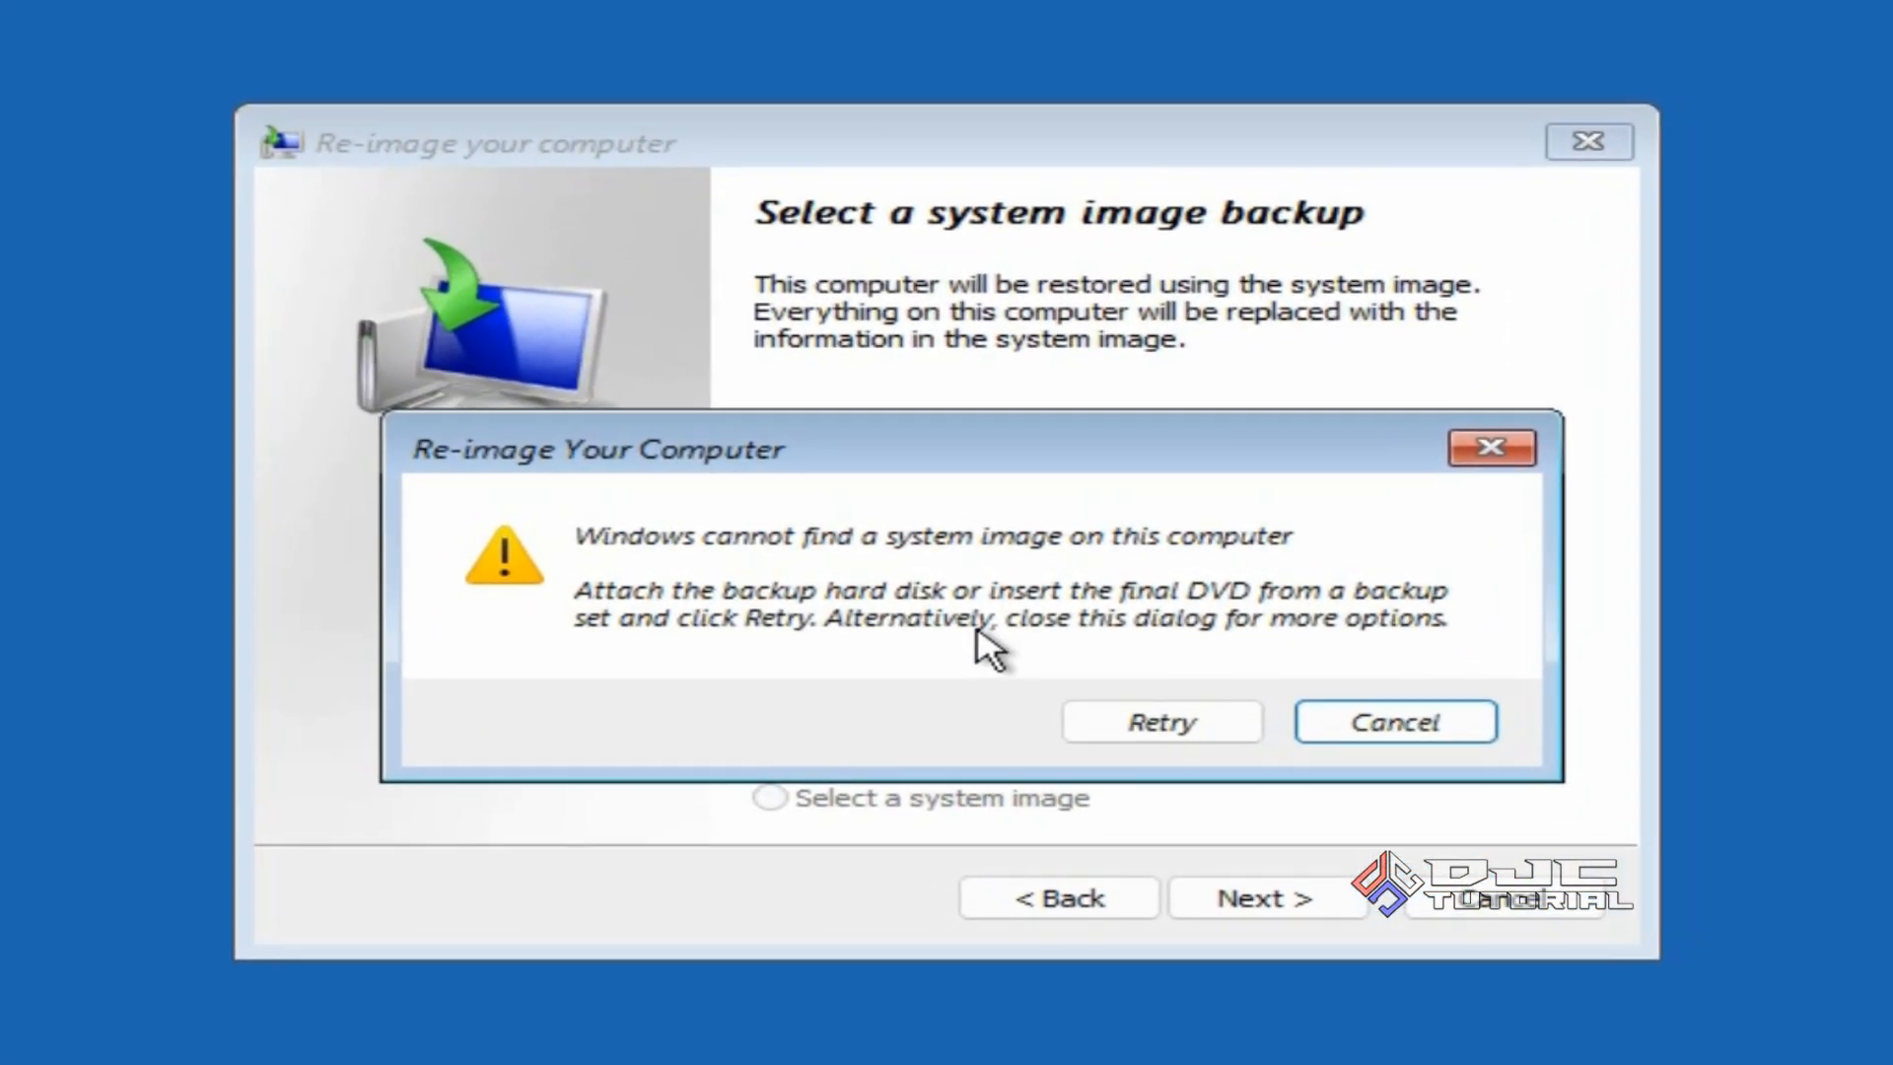
pyautogui.click(1381, 722)
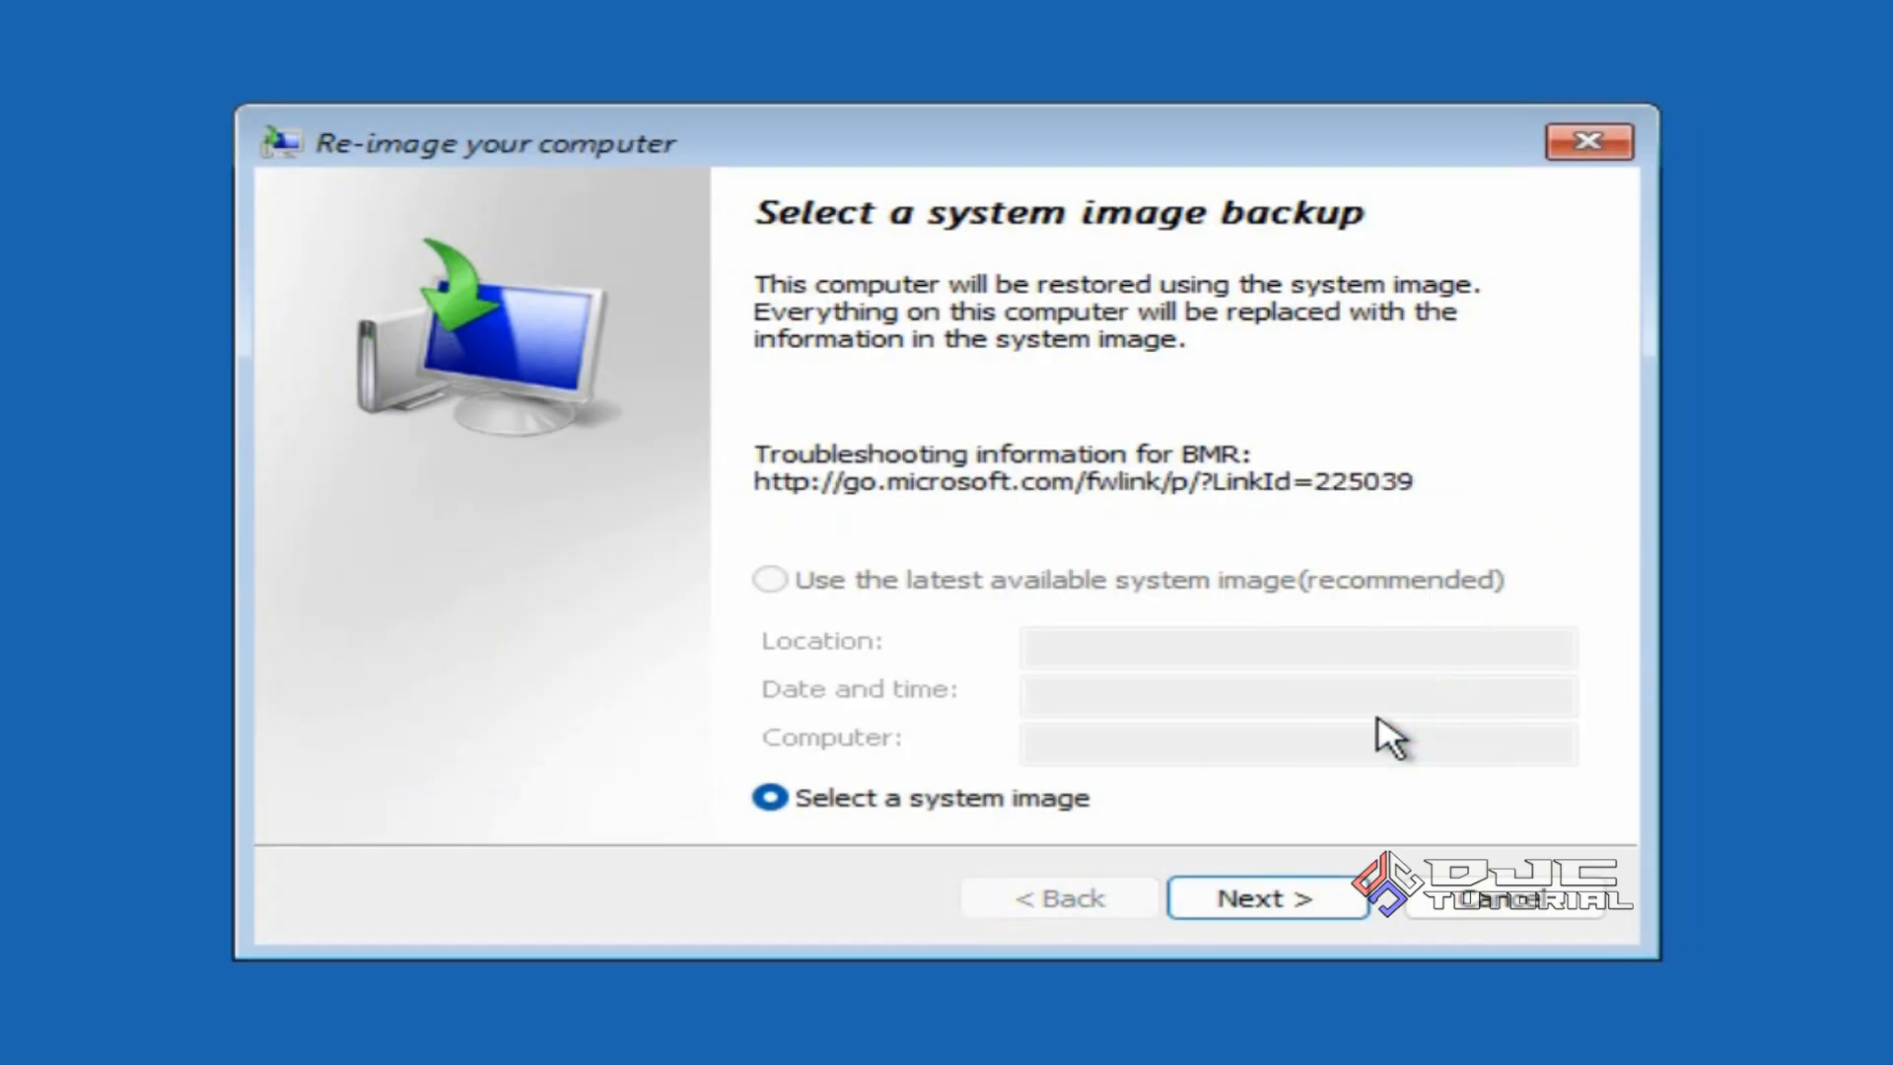
pyautogui.click(1321, 893)
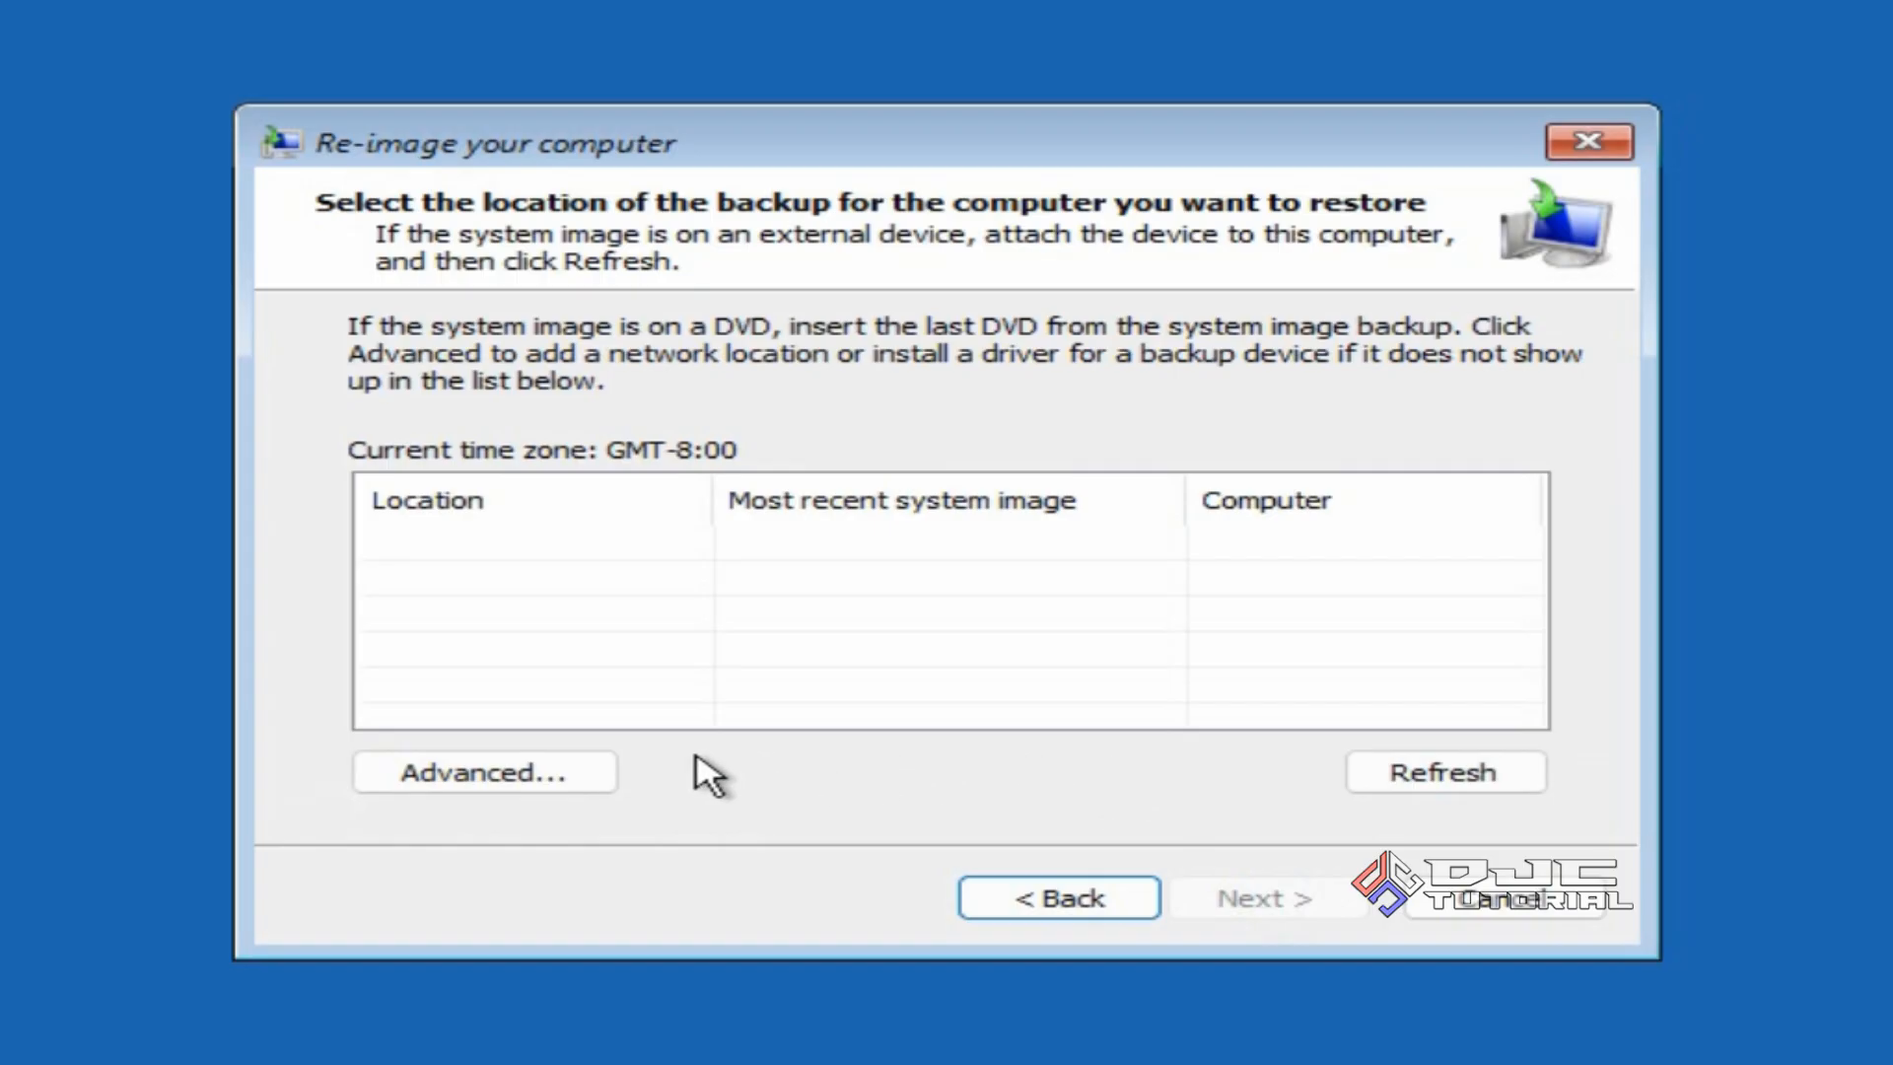
# Open a file browser through Advanced... > Install a driver.
pyautogui.click(575, 770)
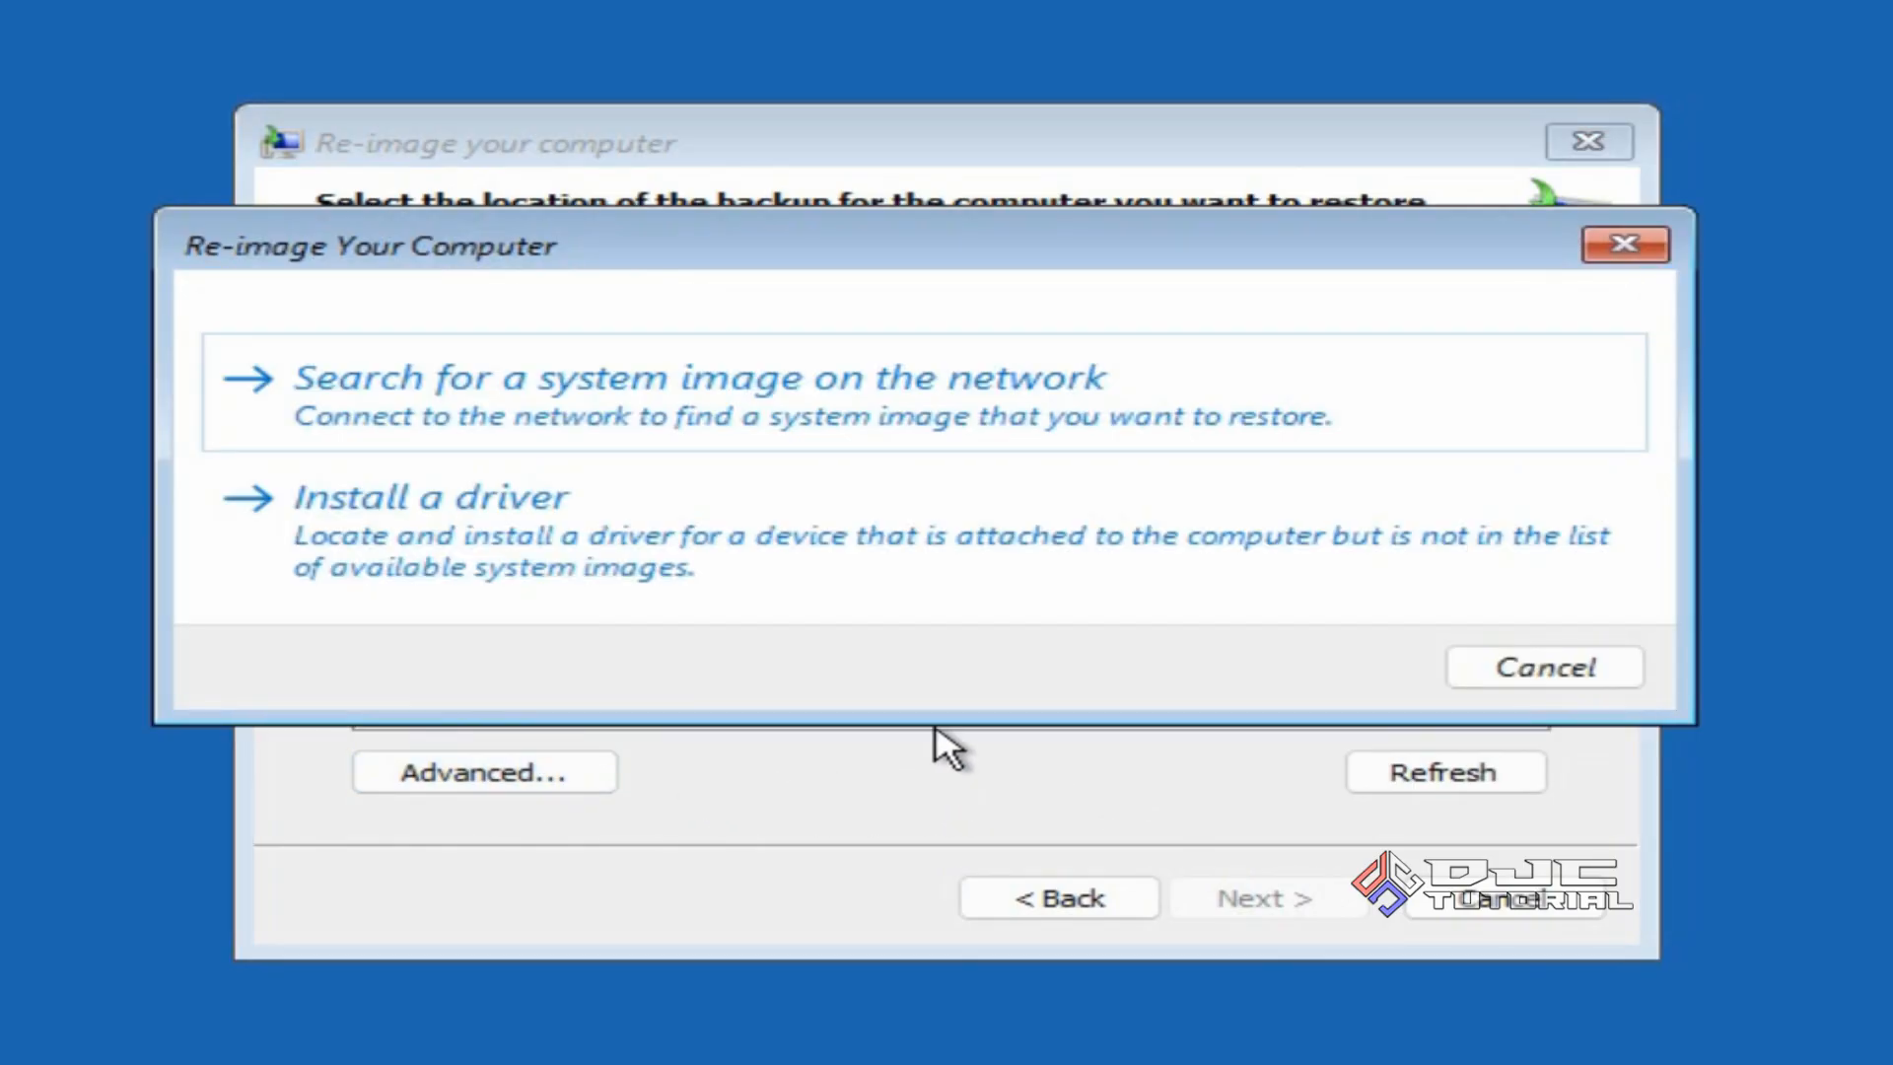
pyautogui.click(918, 557)
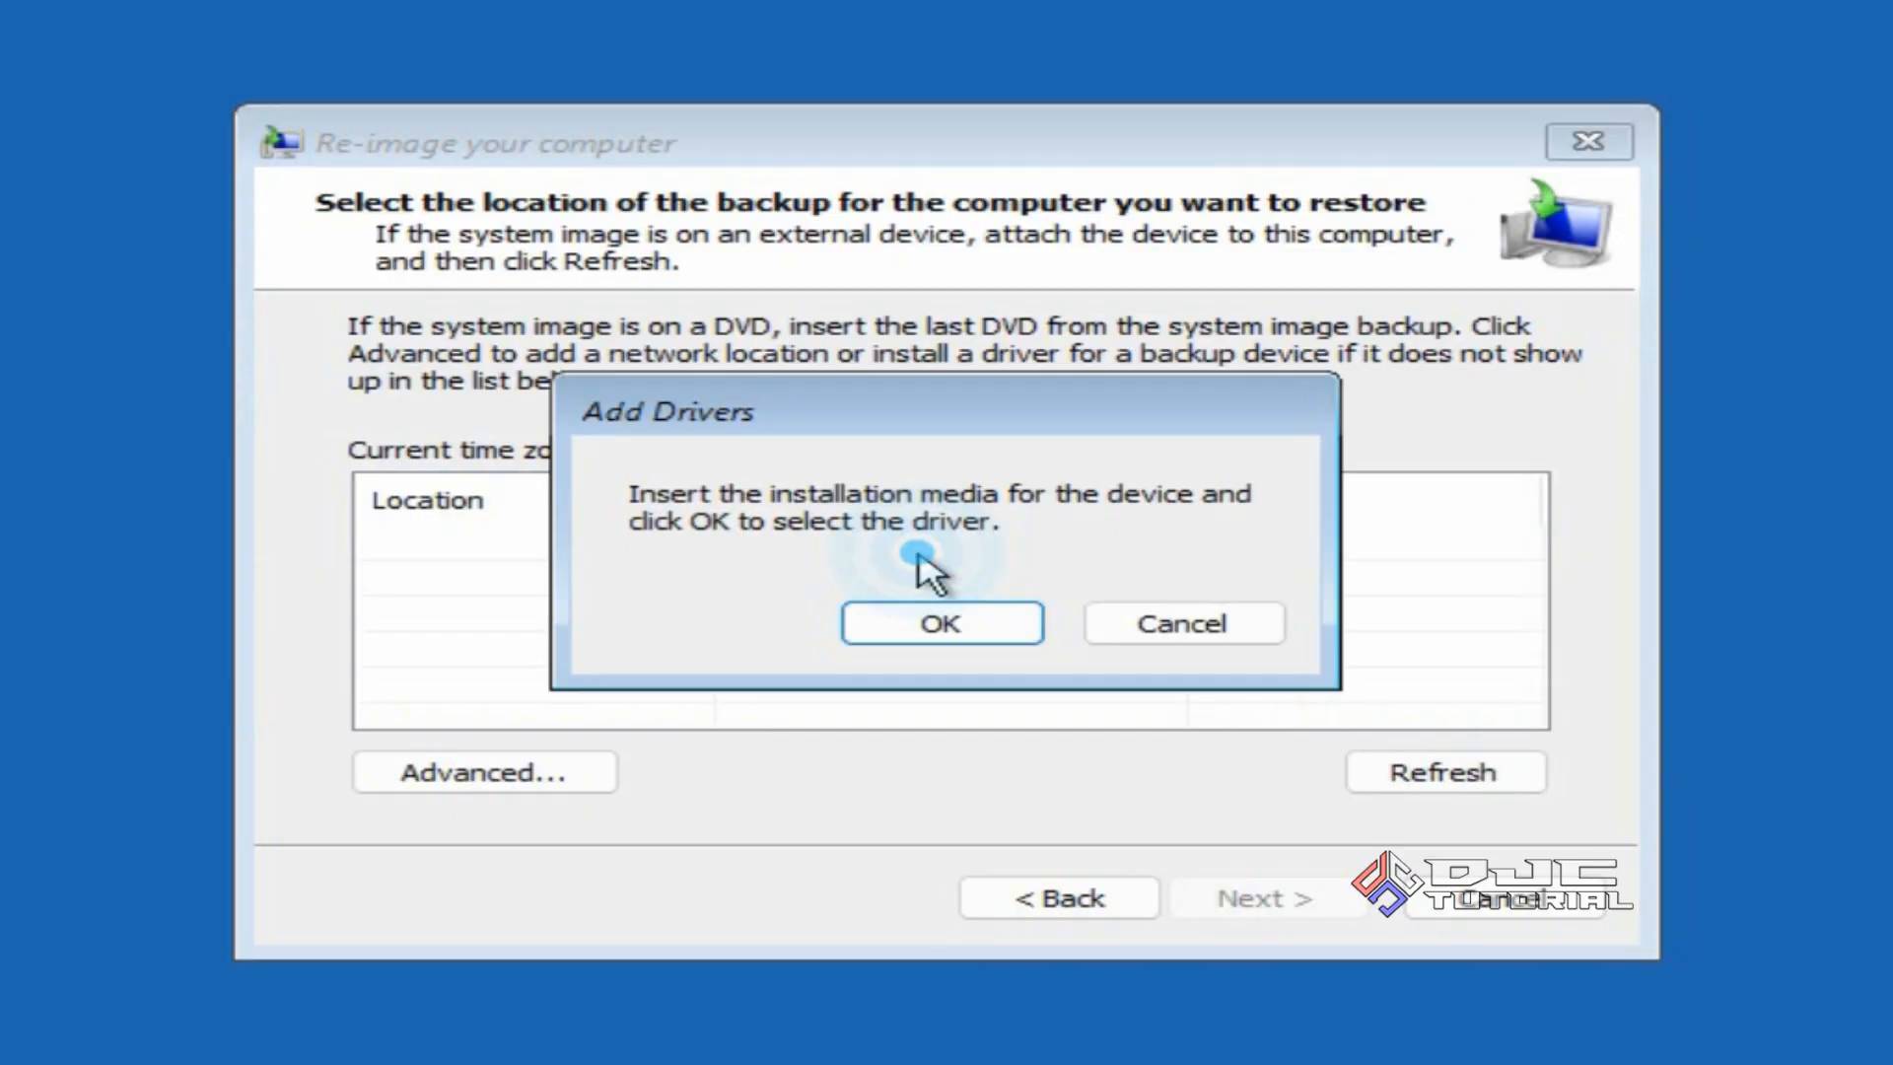
pyautogui.click(940, 631)
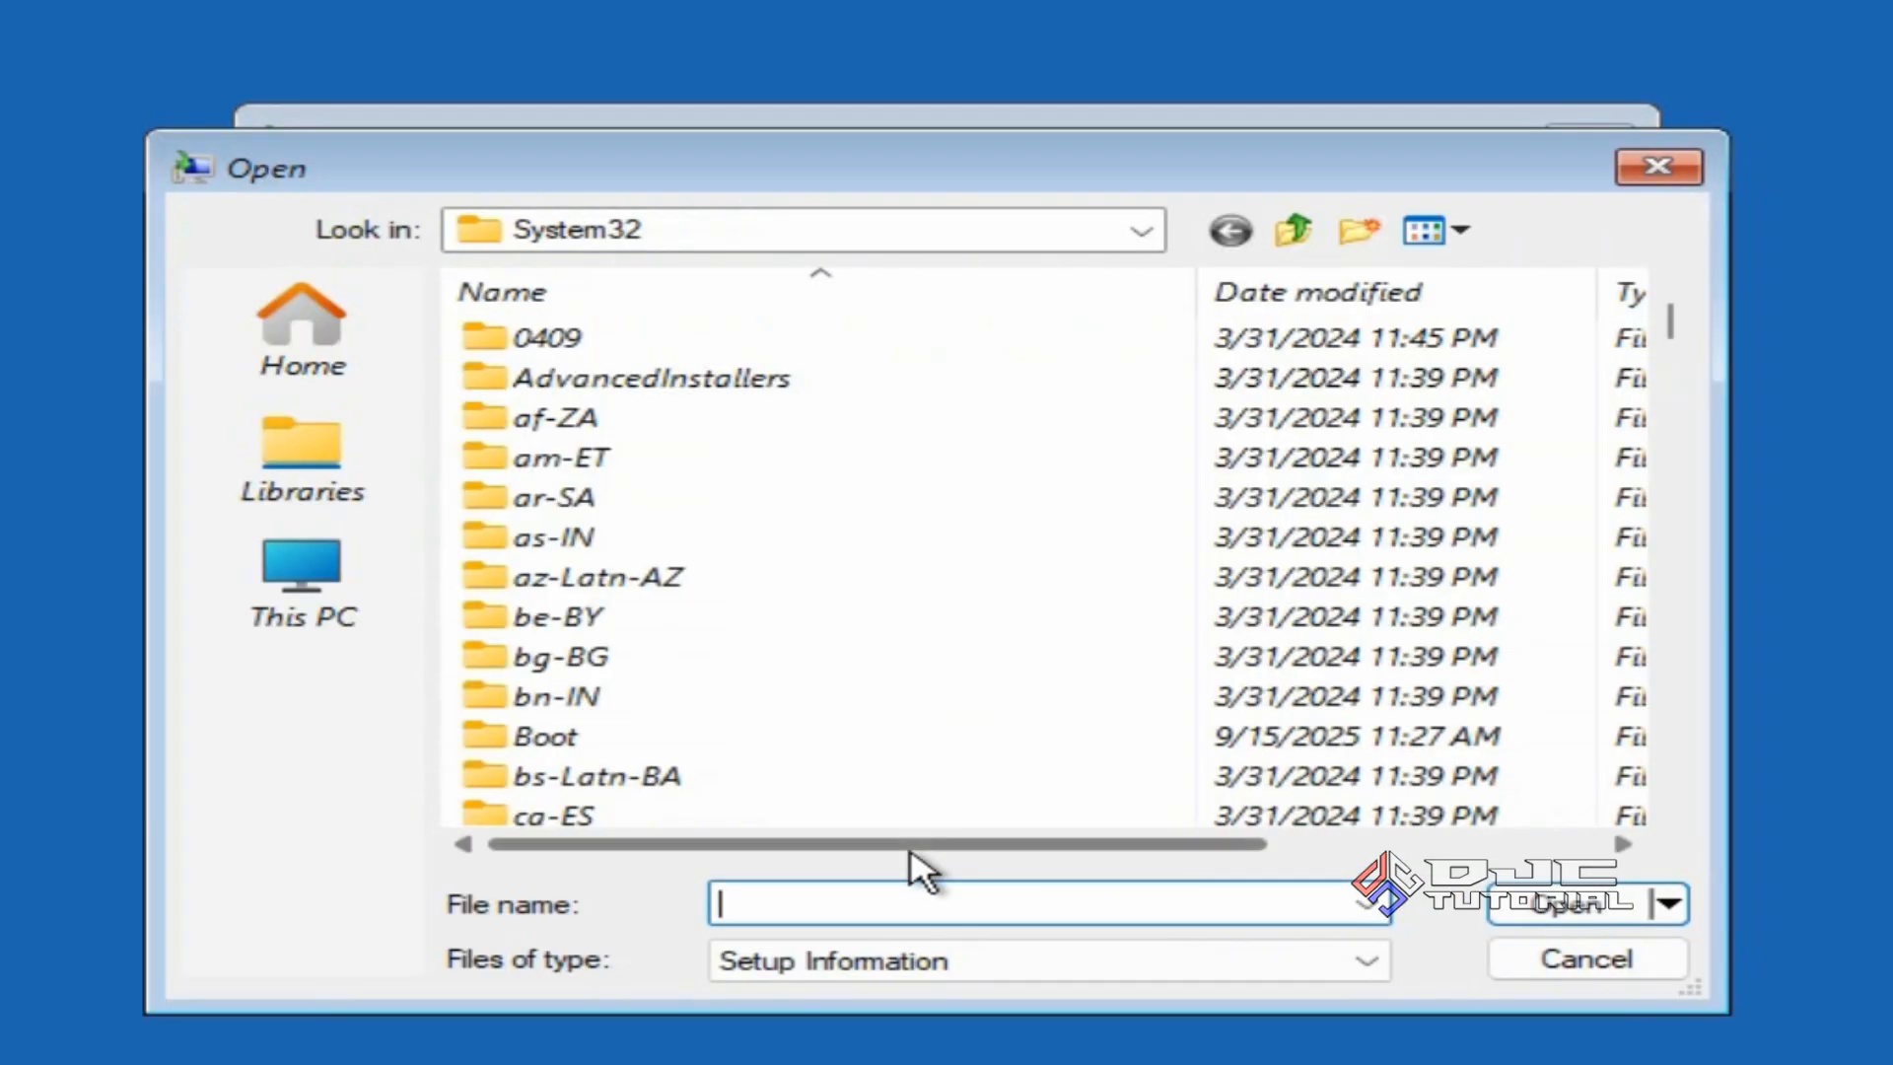
# Run setup from the Win10 folder on DATA (F:) as administrator.
pyautogui.click(340, 598)
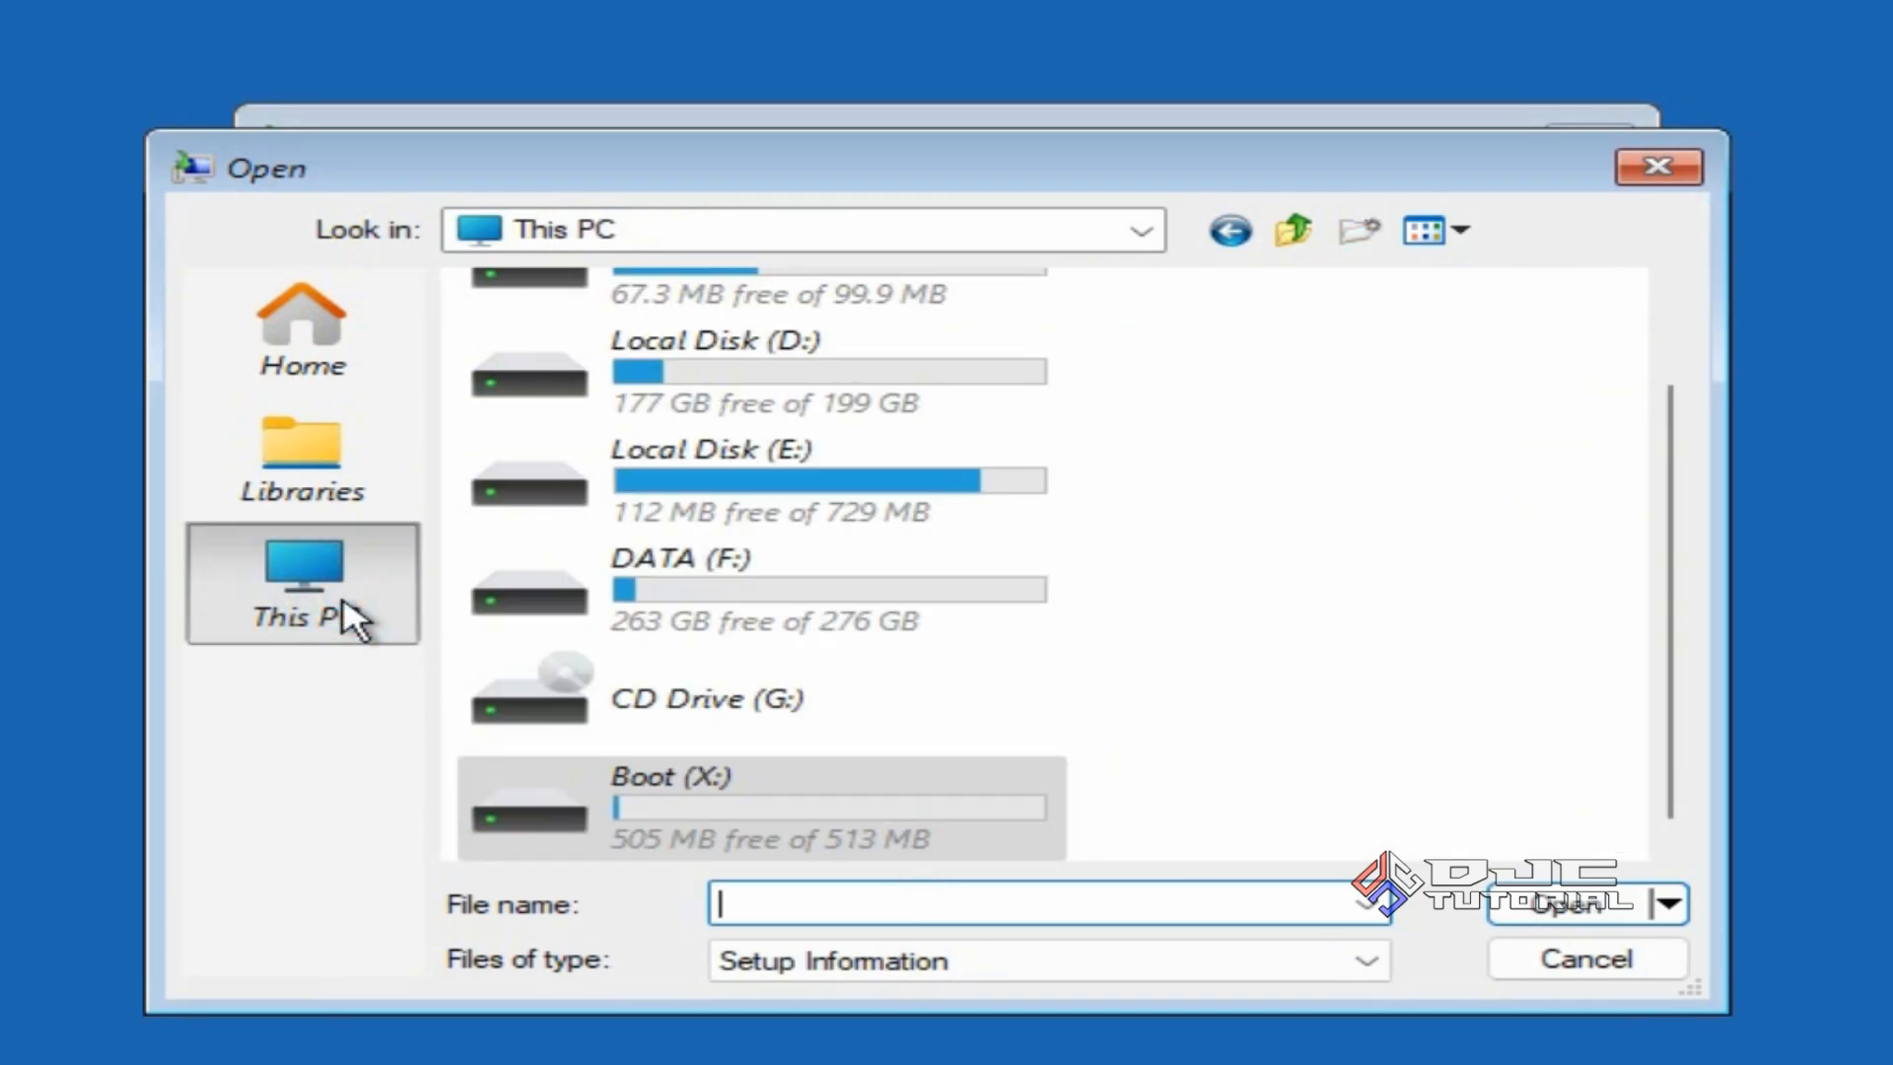
pyautogui.doubleClick(729, 596)
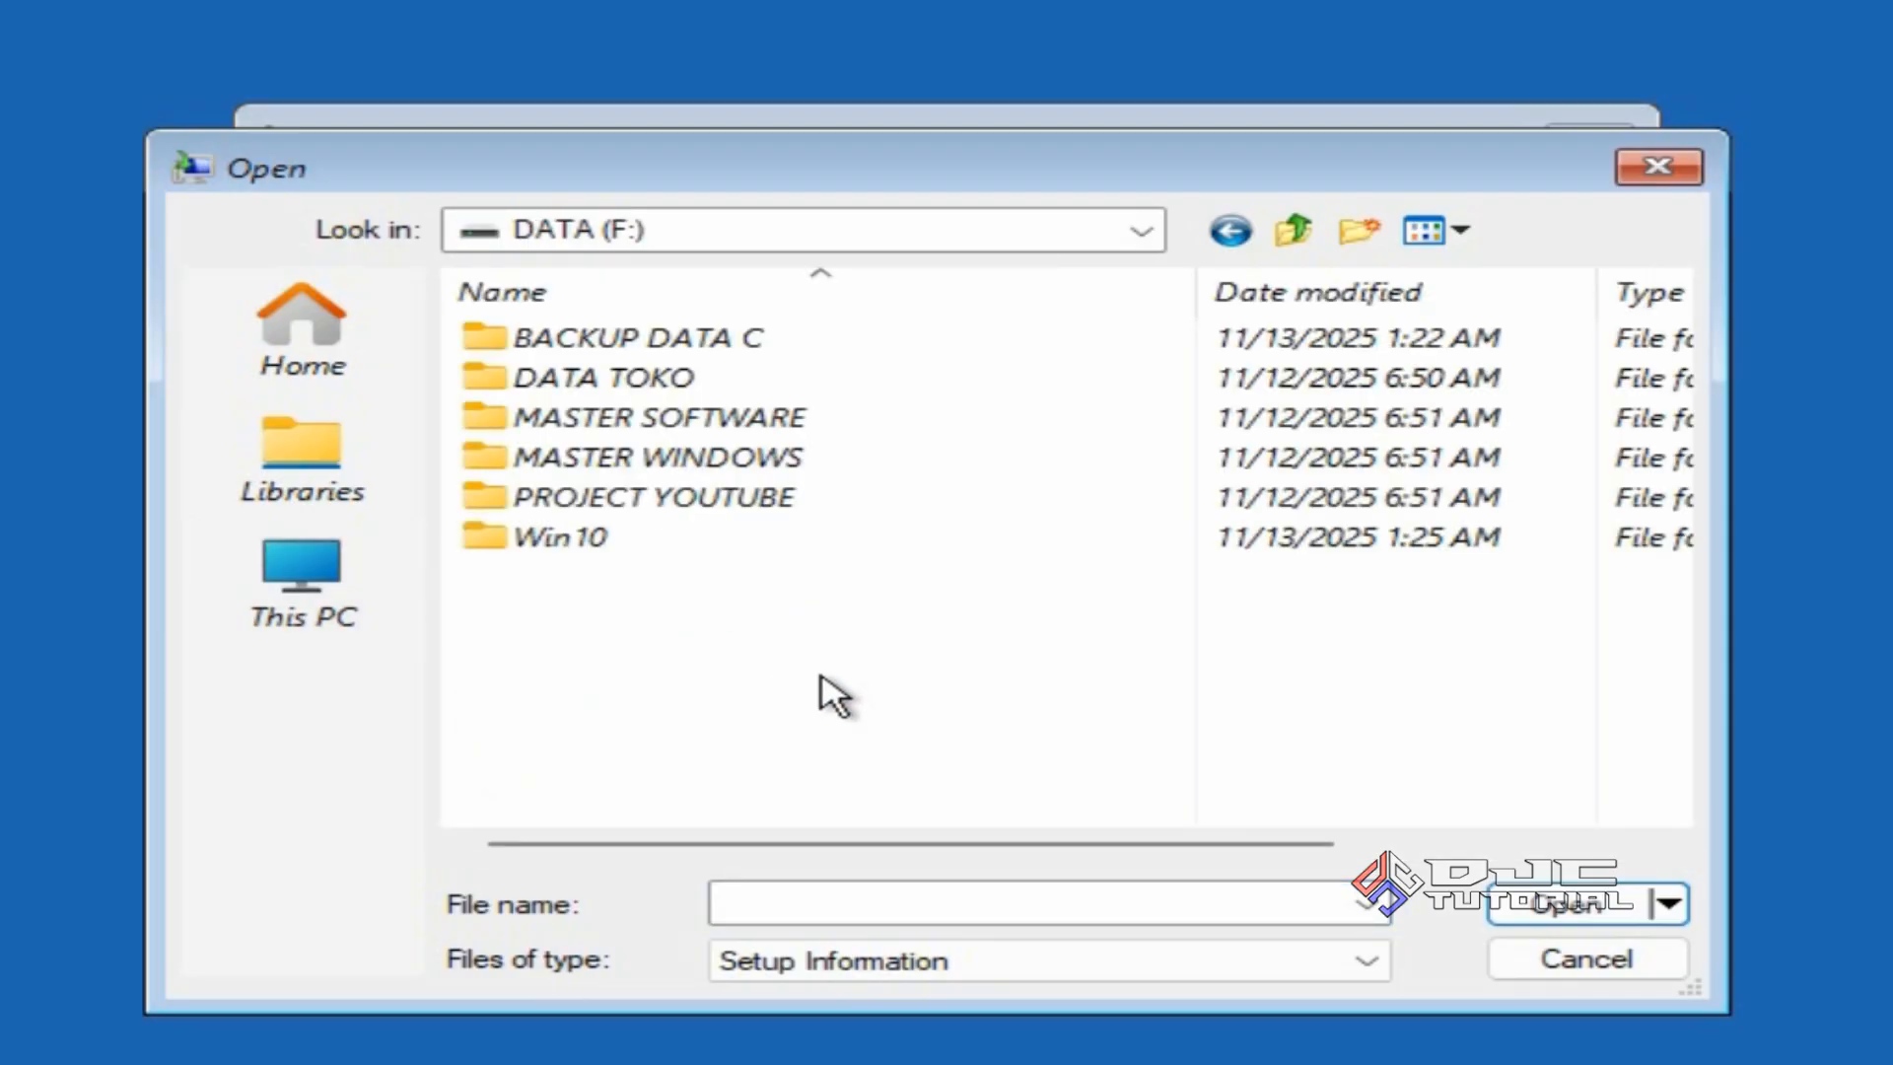
pyautogui.click(633, 543)
pyautogui.doubleClick(633, 543)
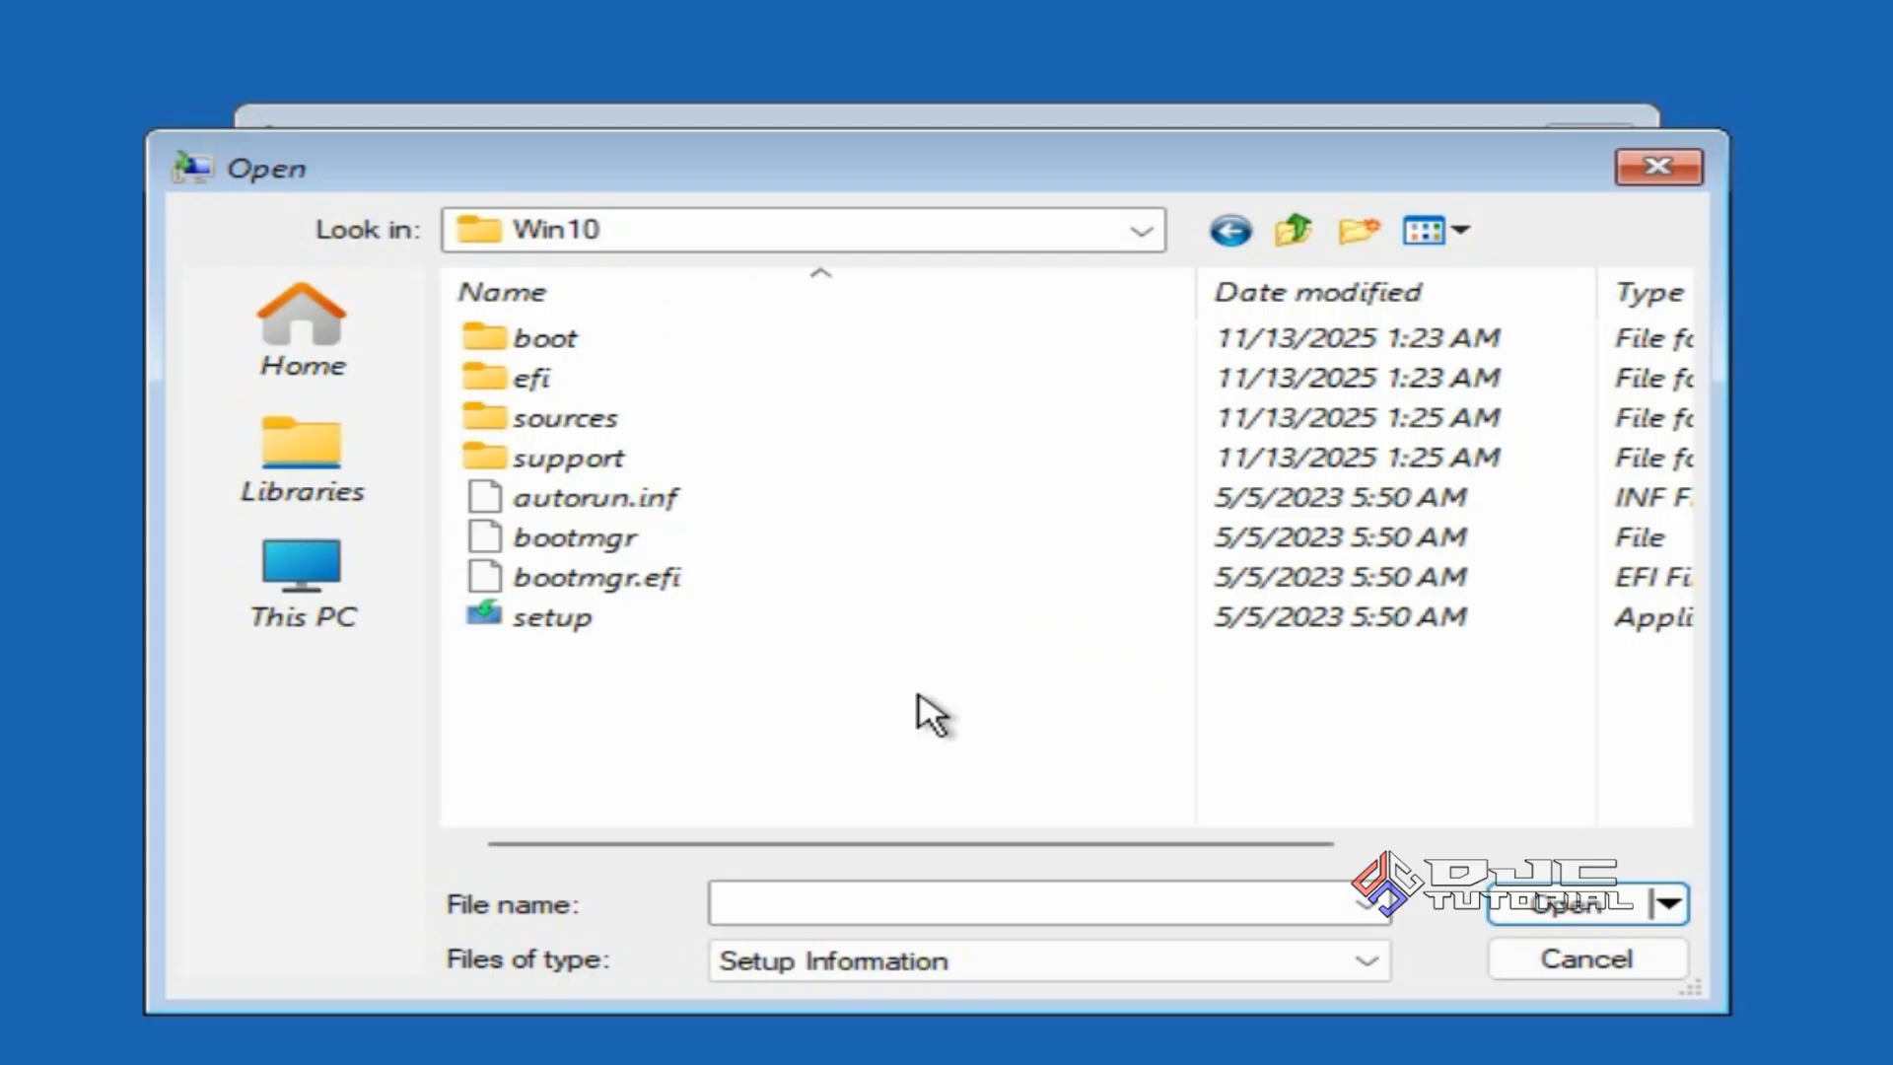
pyautogui.click(797, 632)
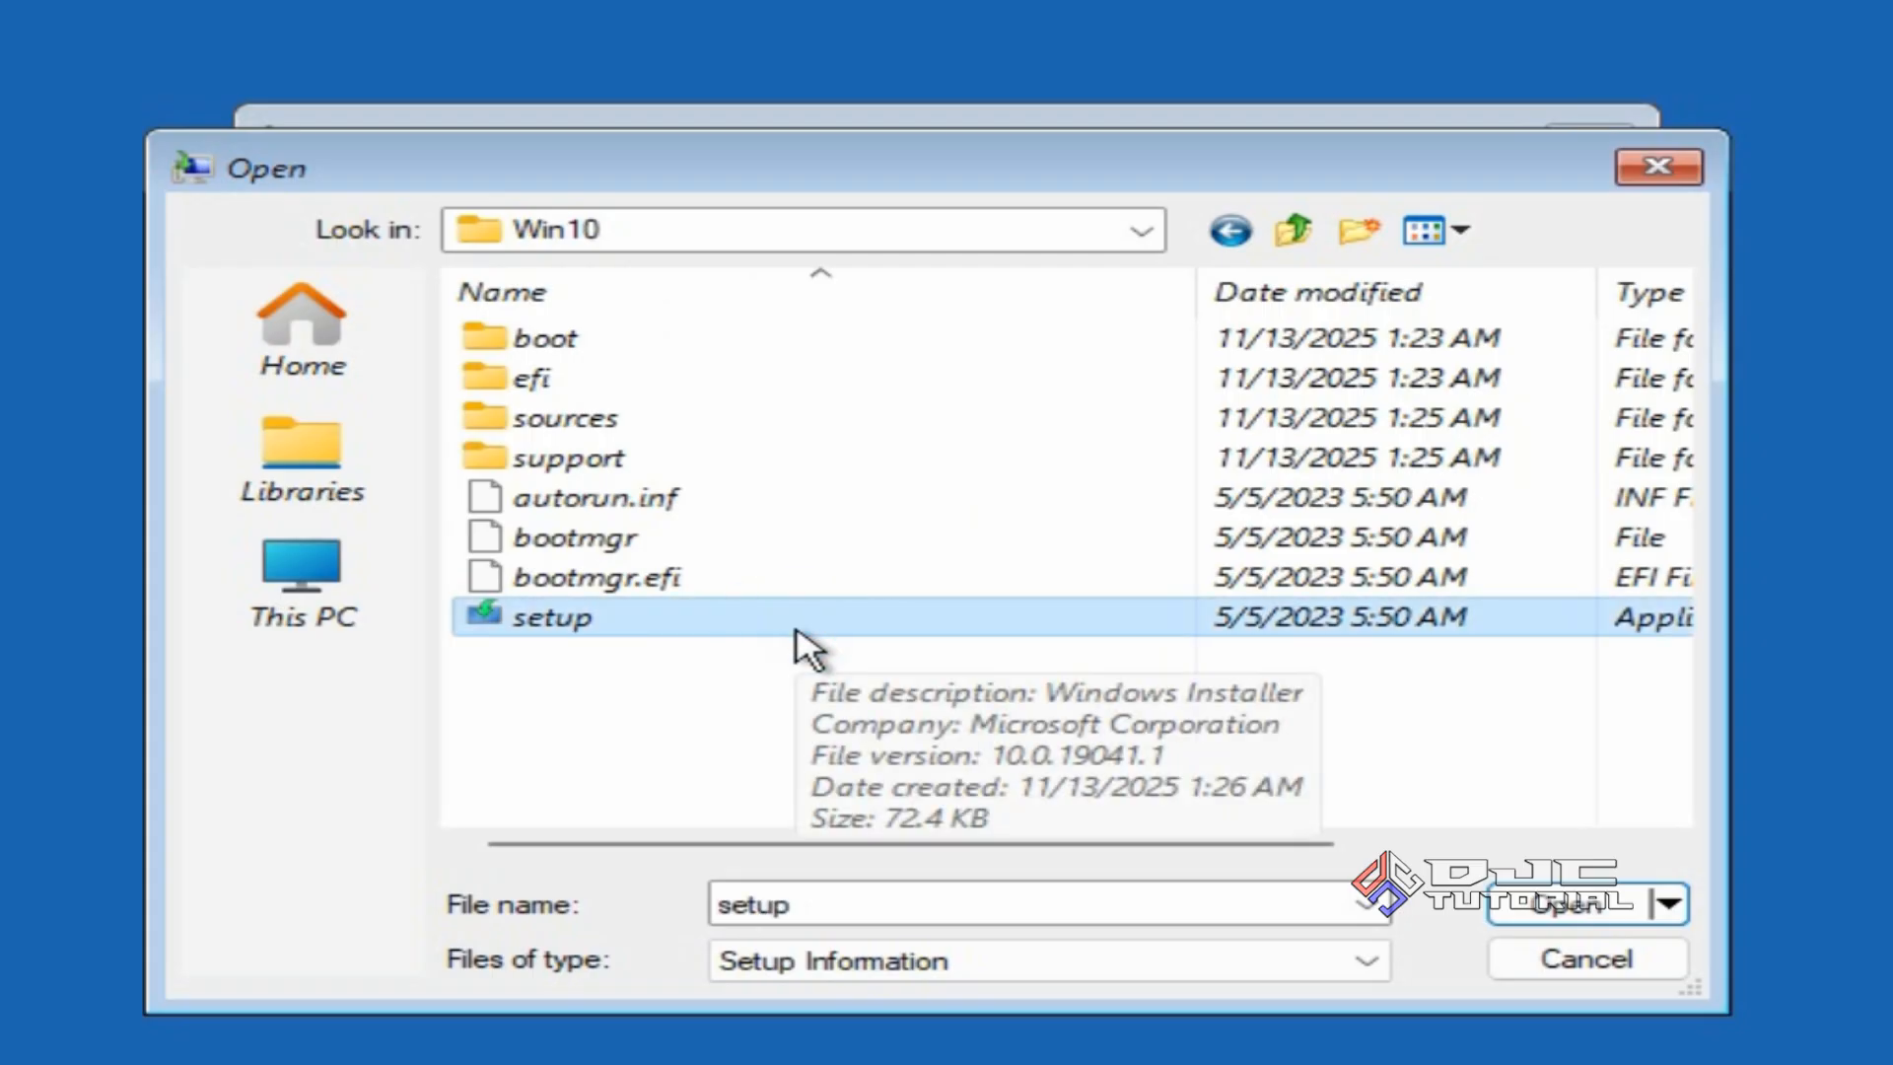
pyautogui.rightClick(796, 632)
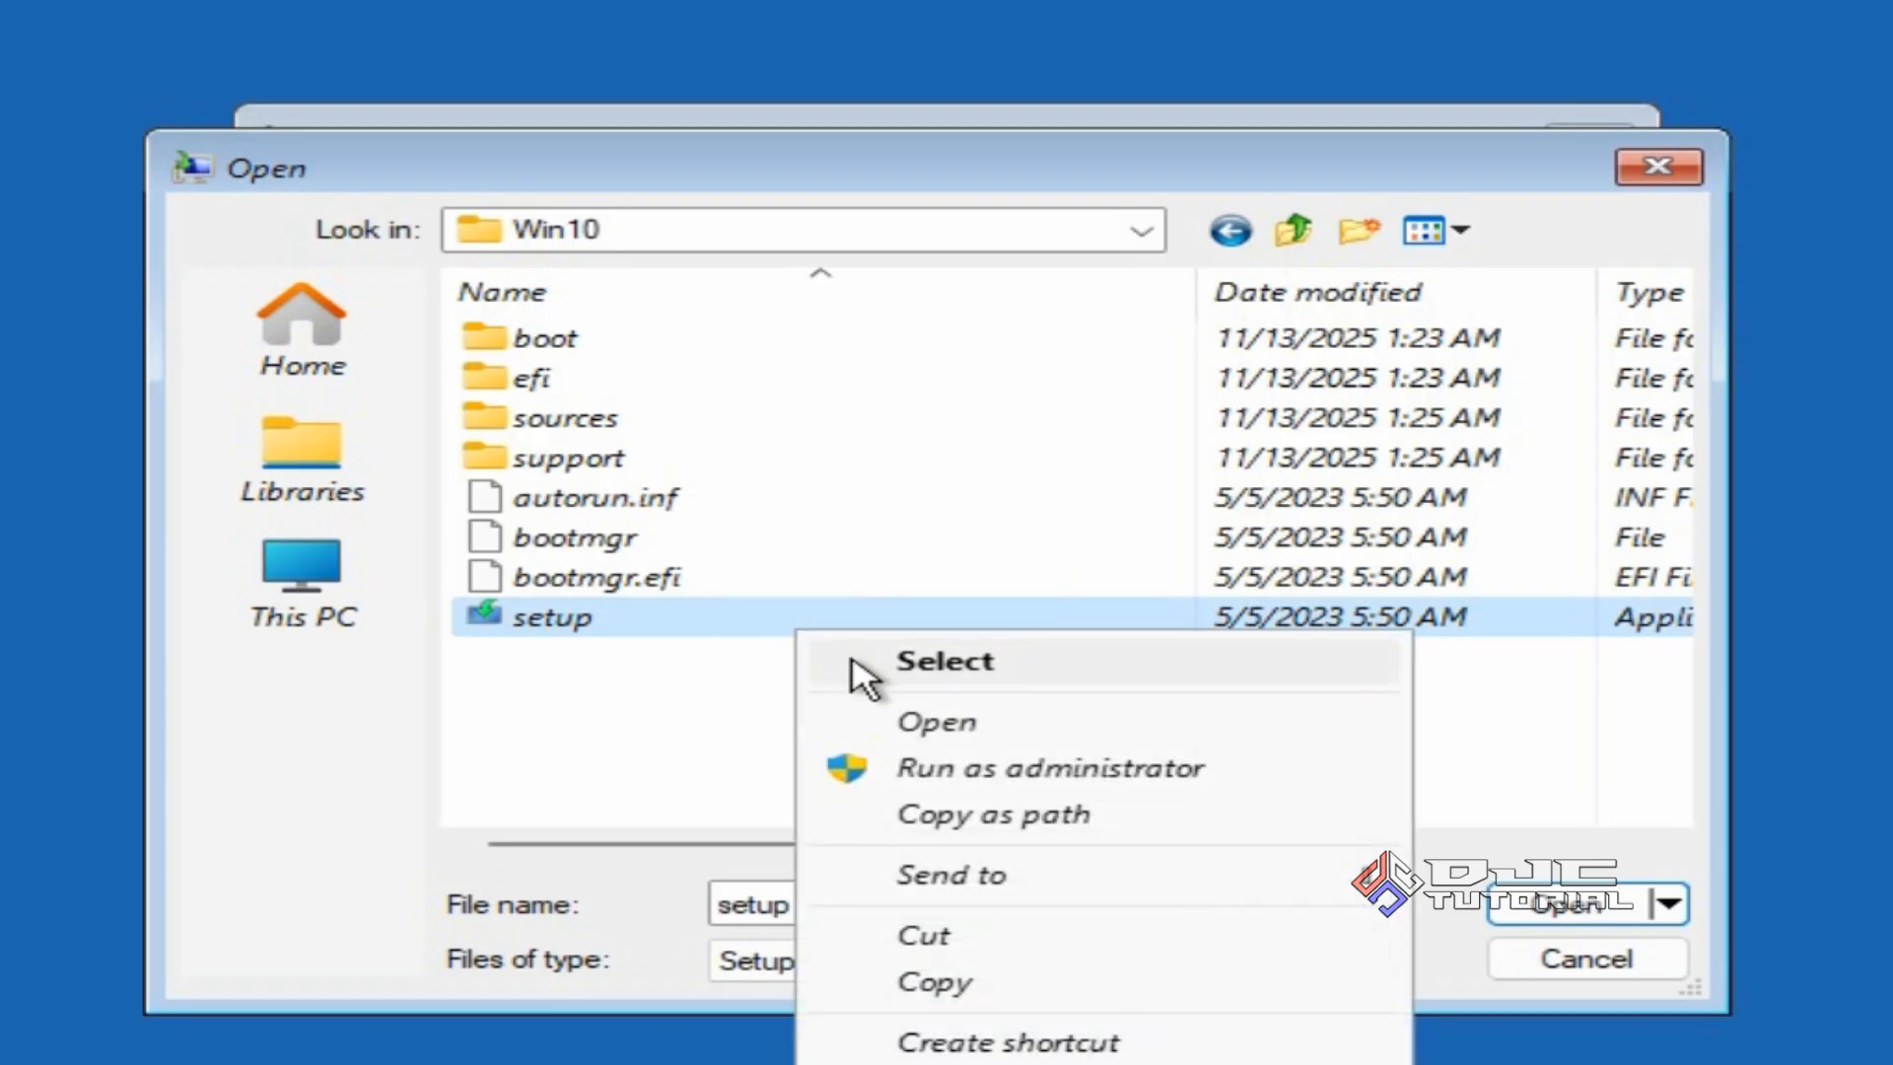
pyautogui.click(1065, 767)
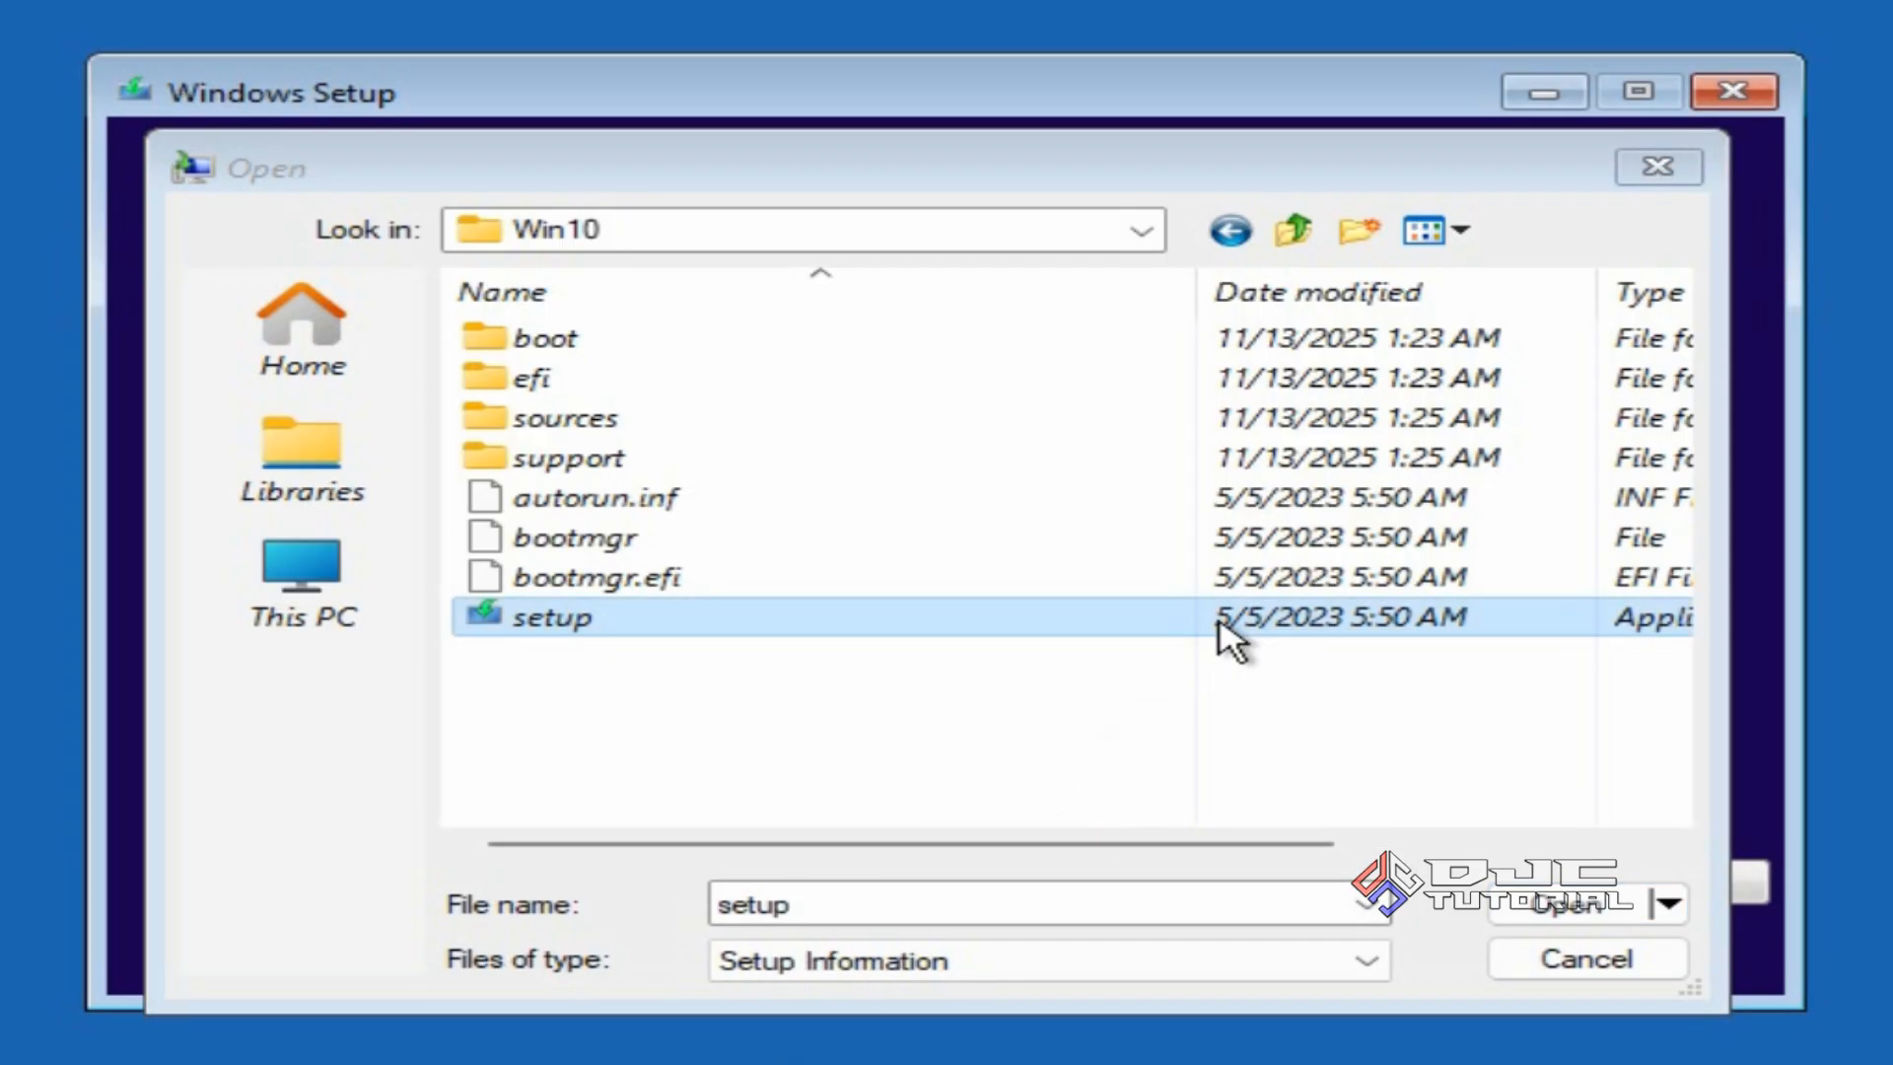
# Close the driver file browser and Add Drivers prompt, returning to the Windows Setup window.
pyautogui.click(1653, 169)
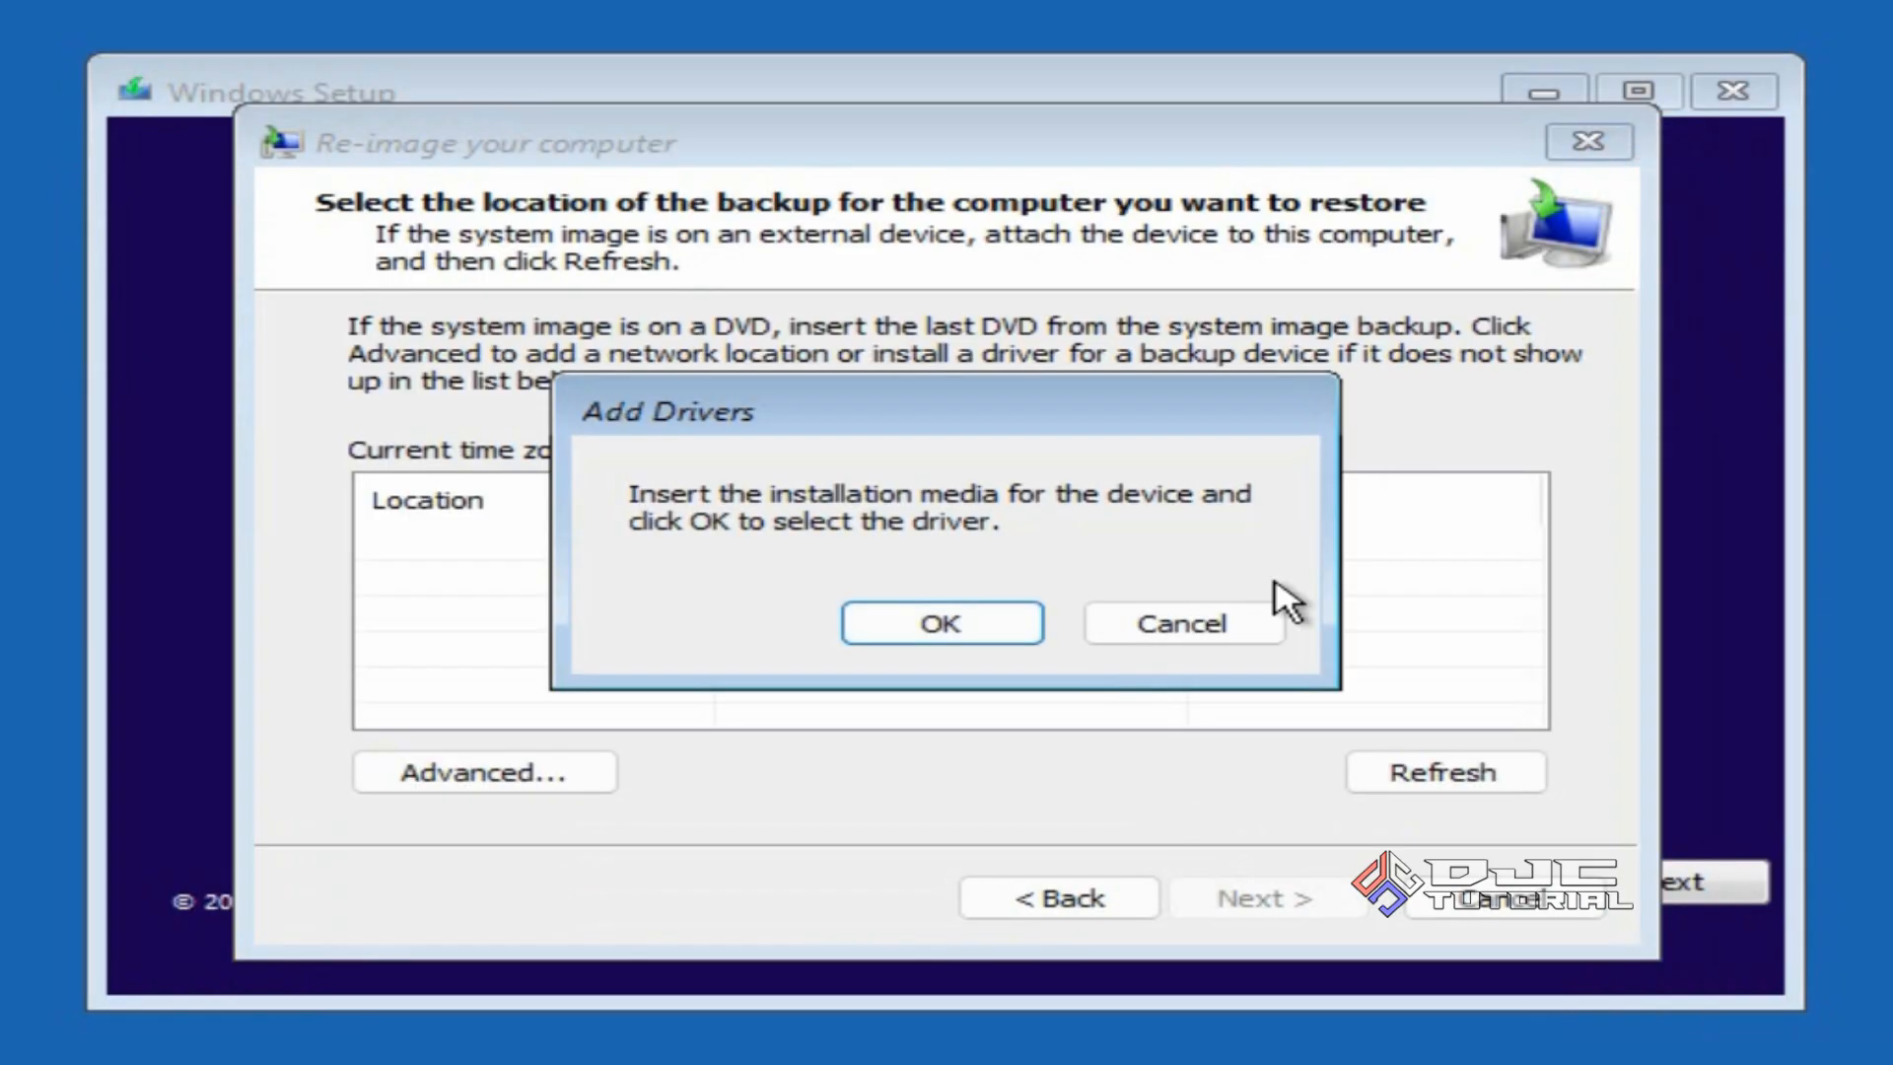
pyautogui.click(1179, 631)
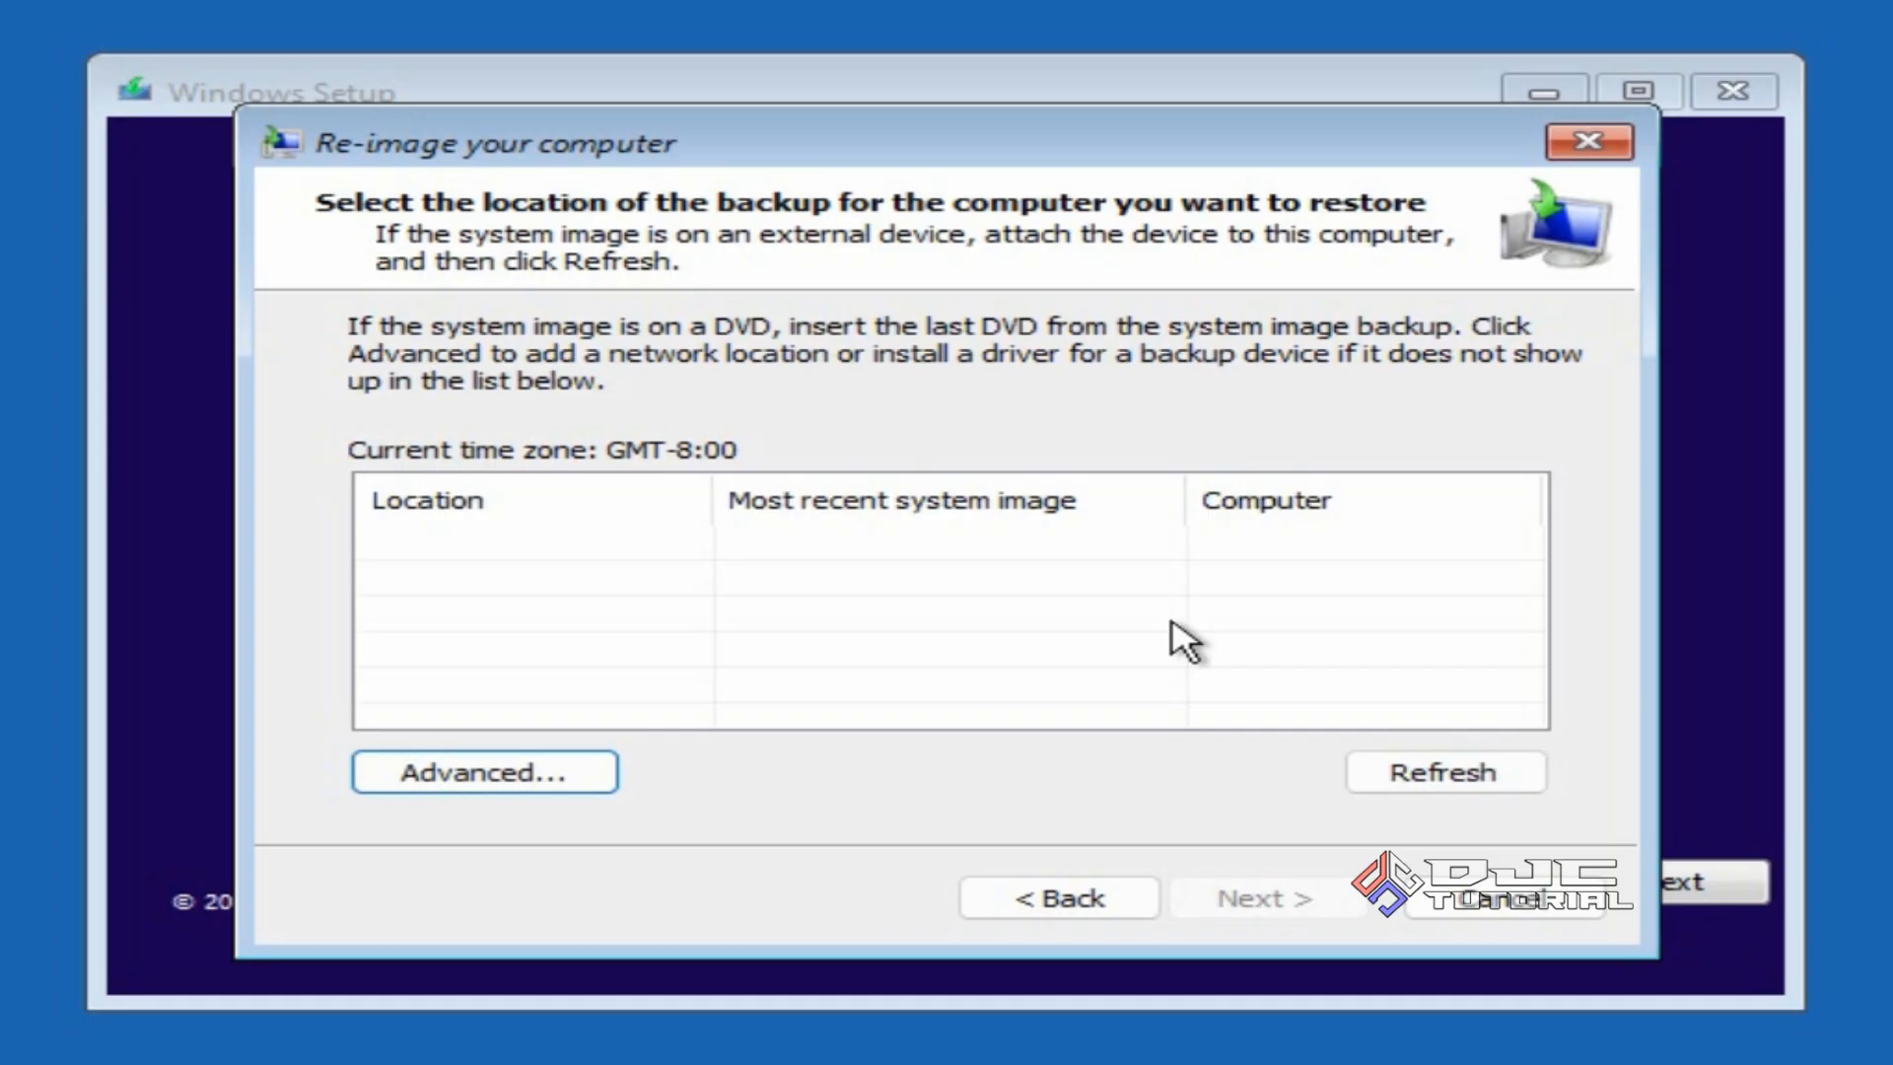
pyautogui.click(990, 87)
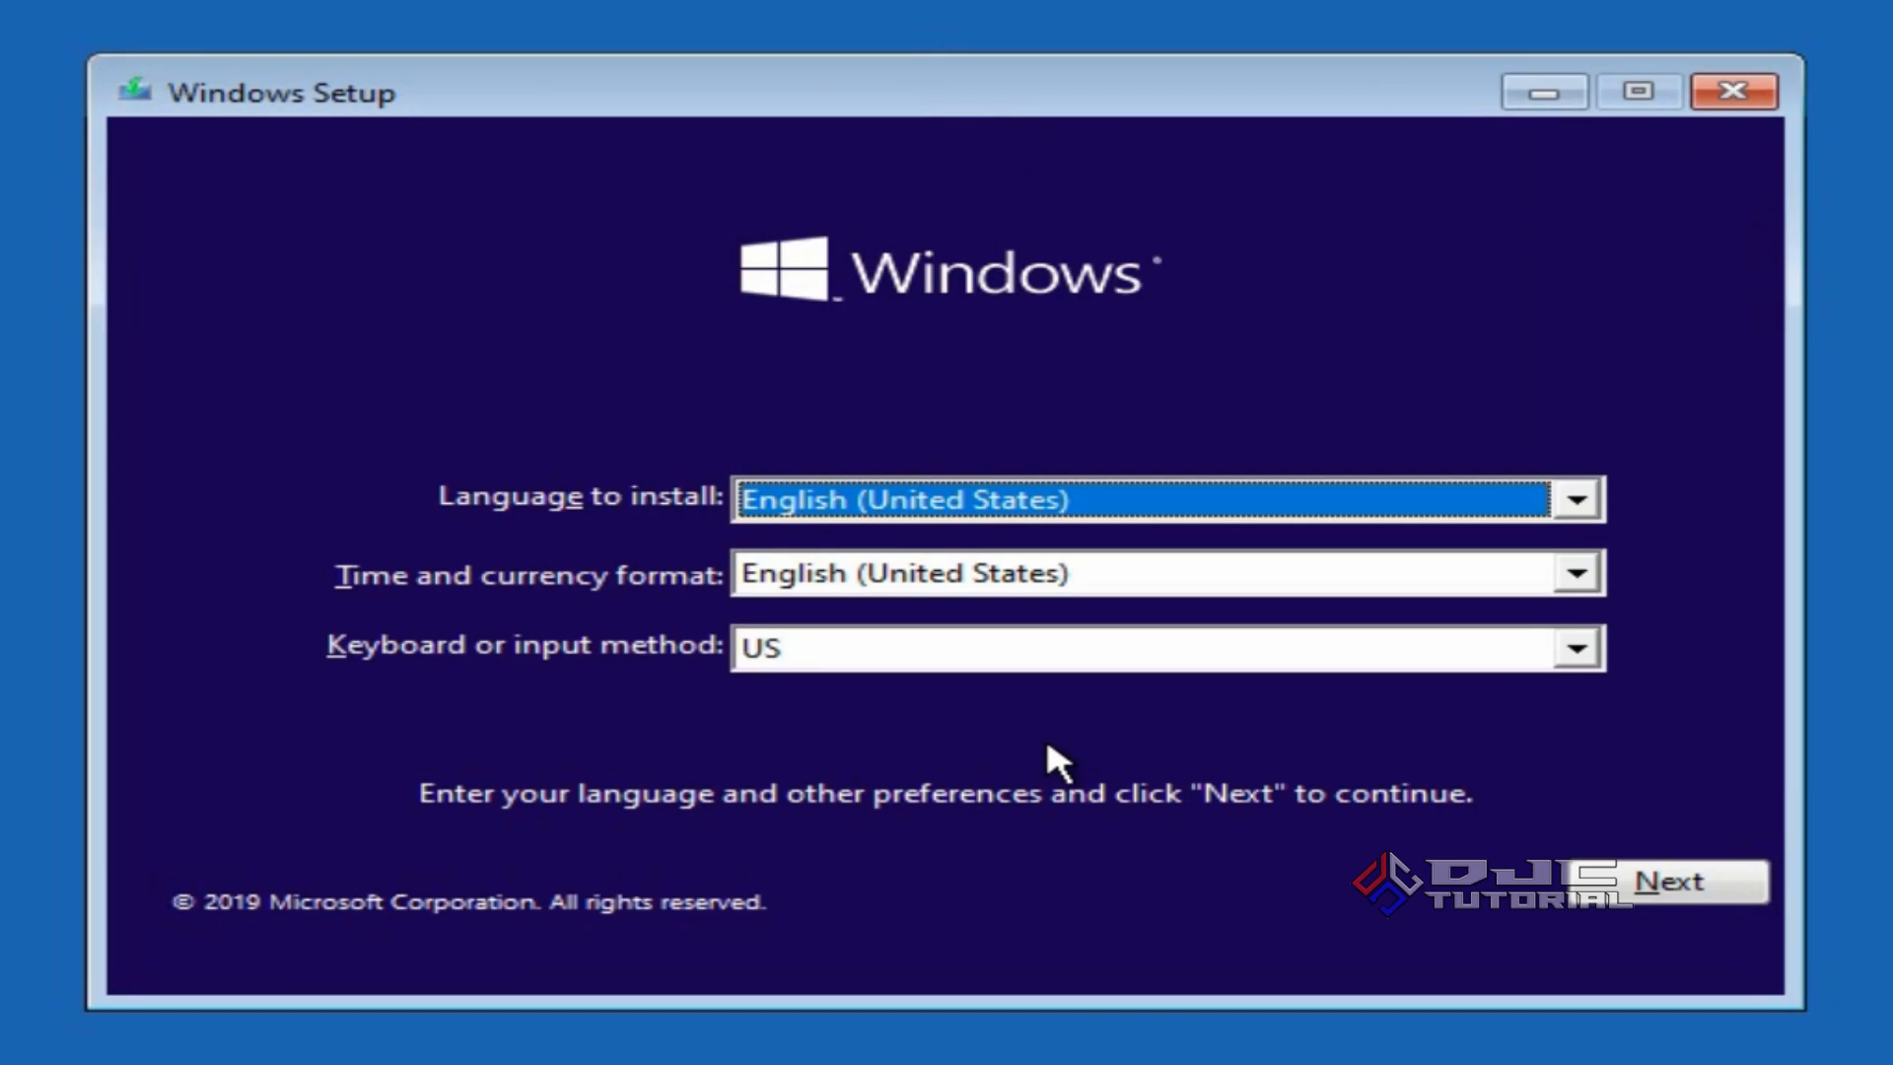
# Set time and currency format to Indonesian (Indonesia), continue, and start Install now.
pyautogui.click(1303, 579)
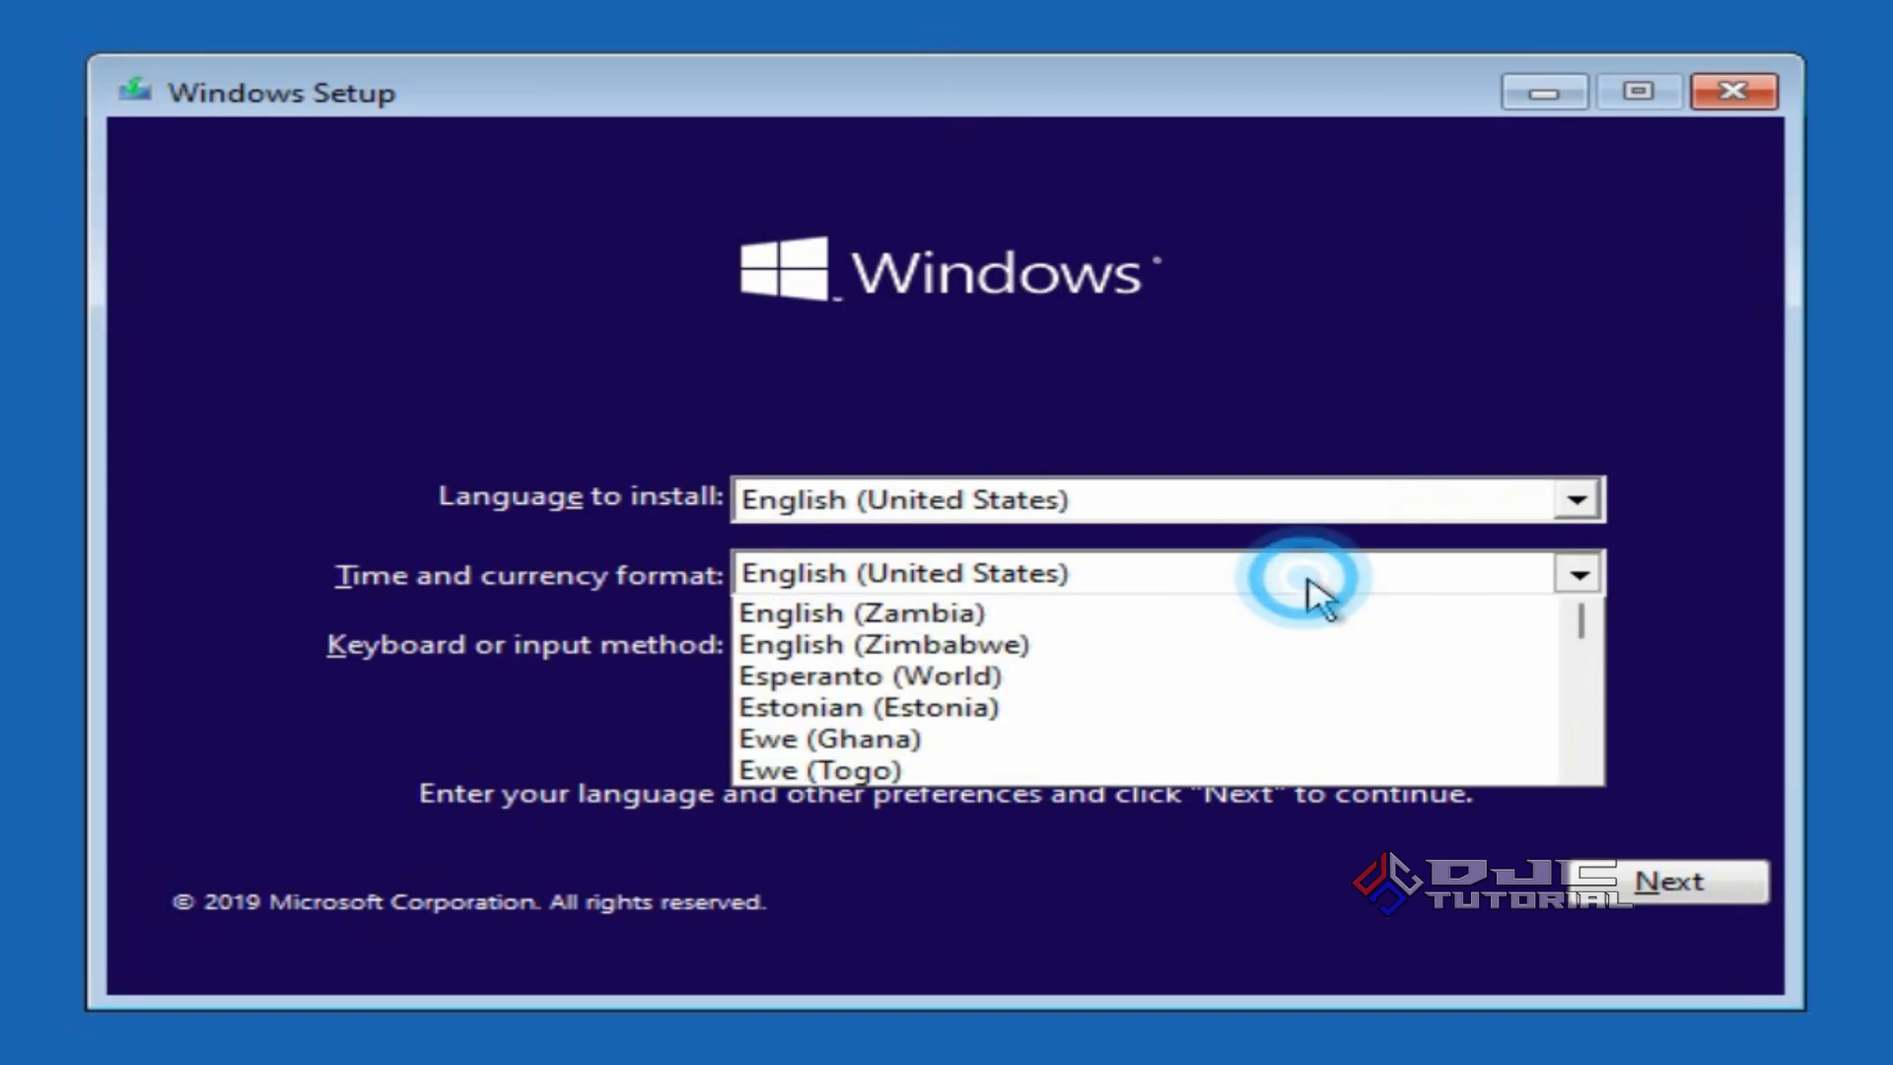
pyautogui.click(1582, 712)
pyautogui.moveTo(1583, 712); pyautogui.dragTo(1590, 755)
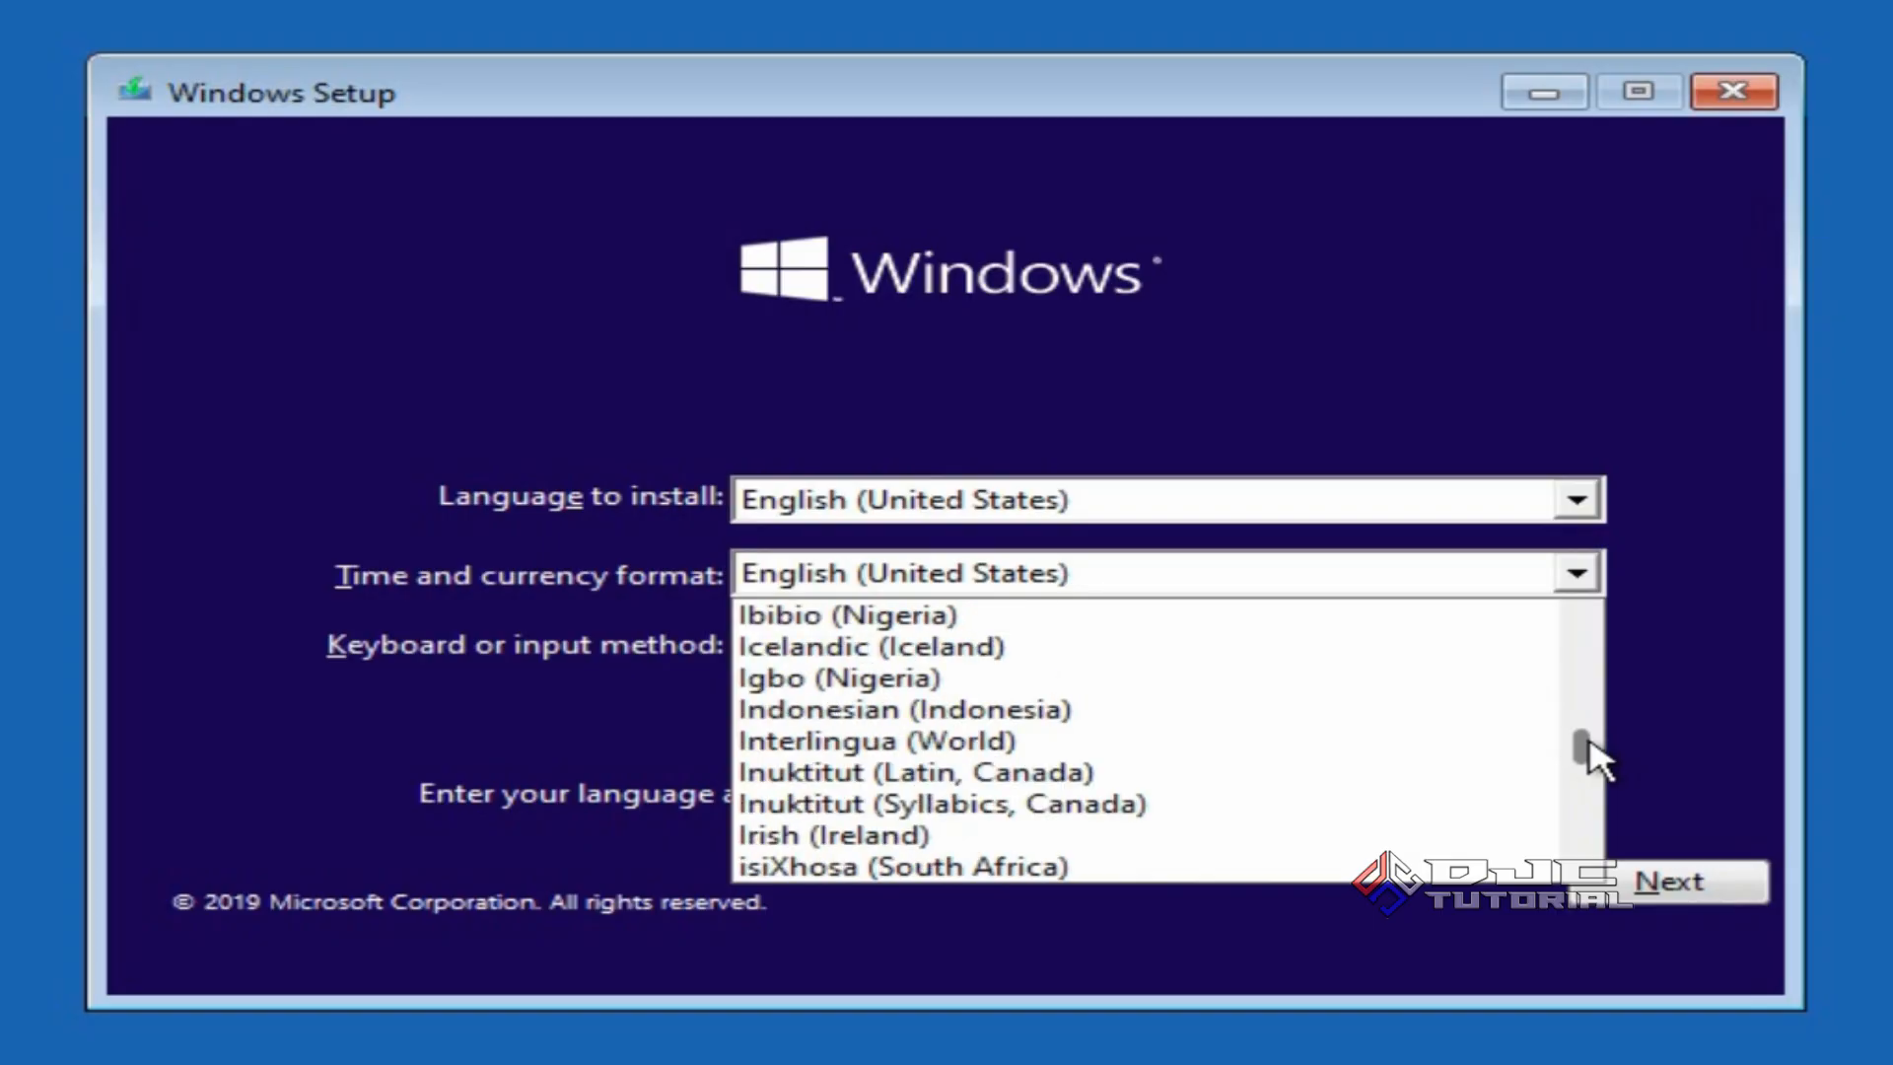
pyautogui.click(1339, 710)
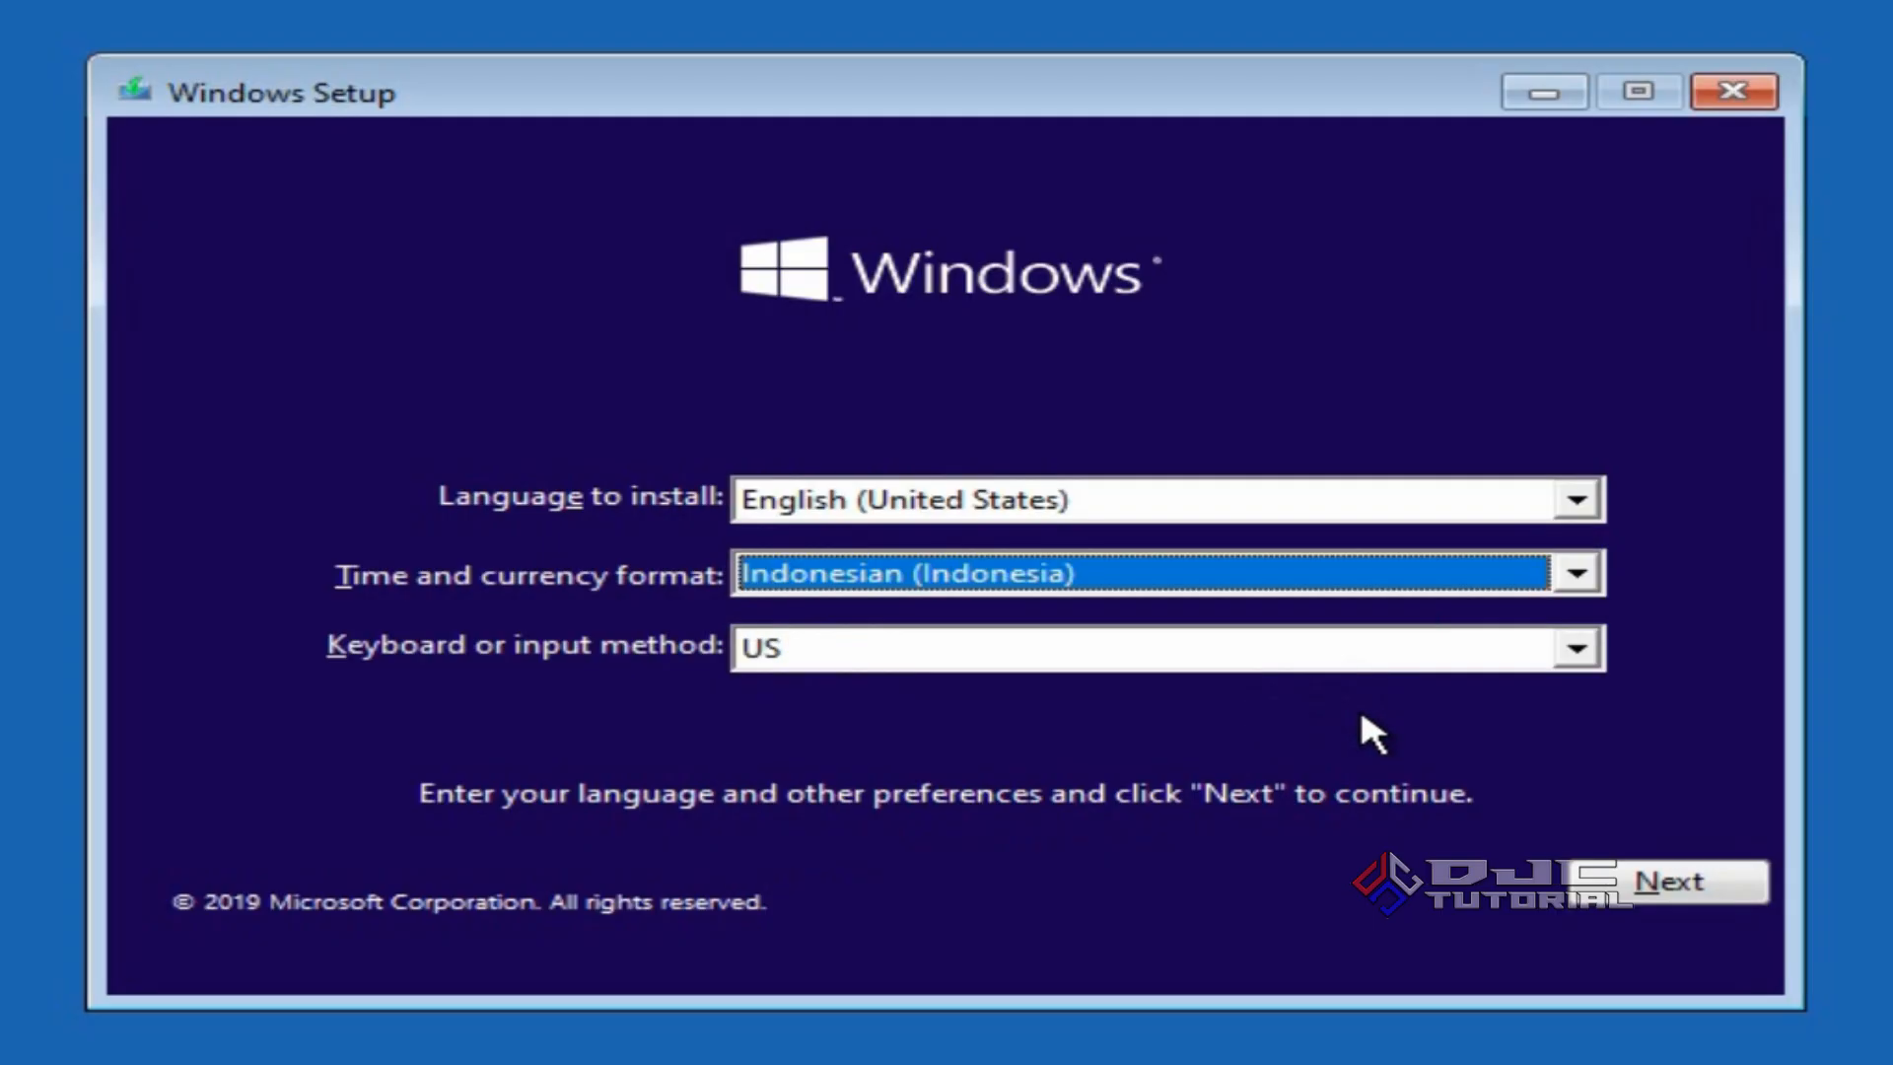
pyautogui.click(1588, 880)
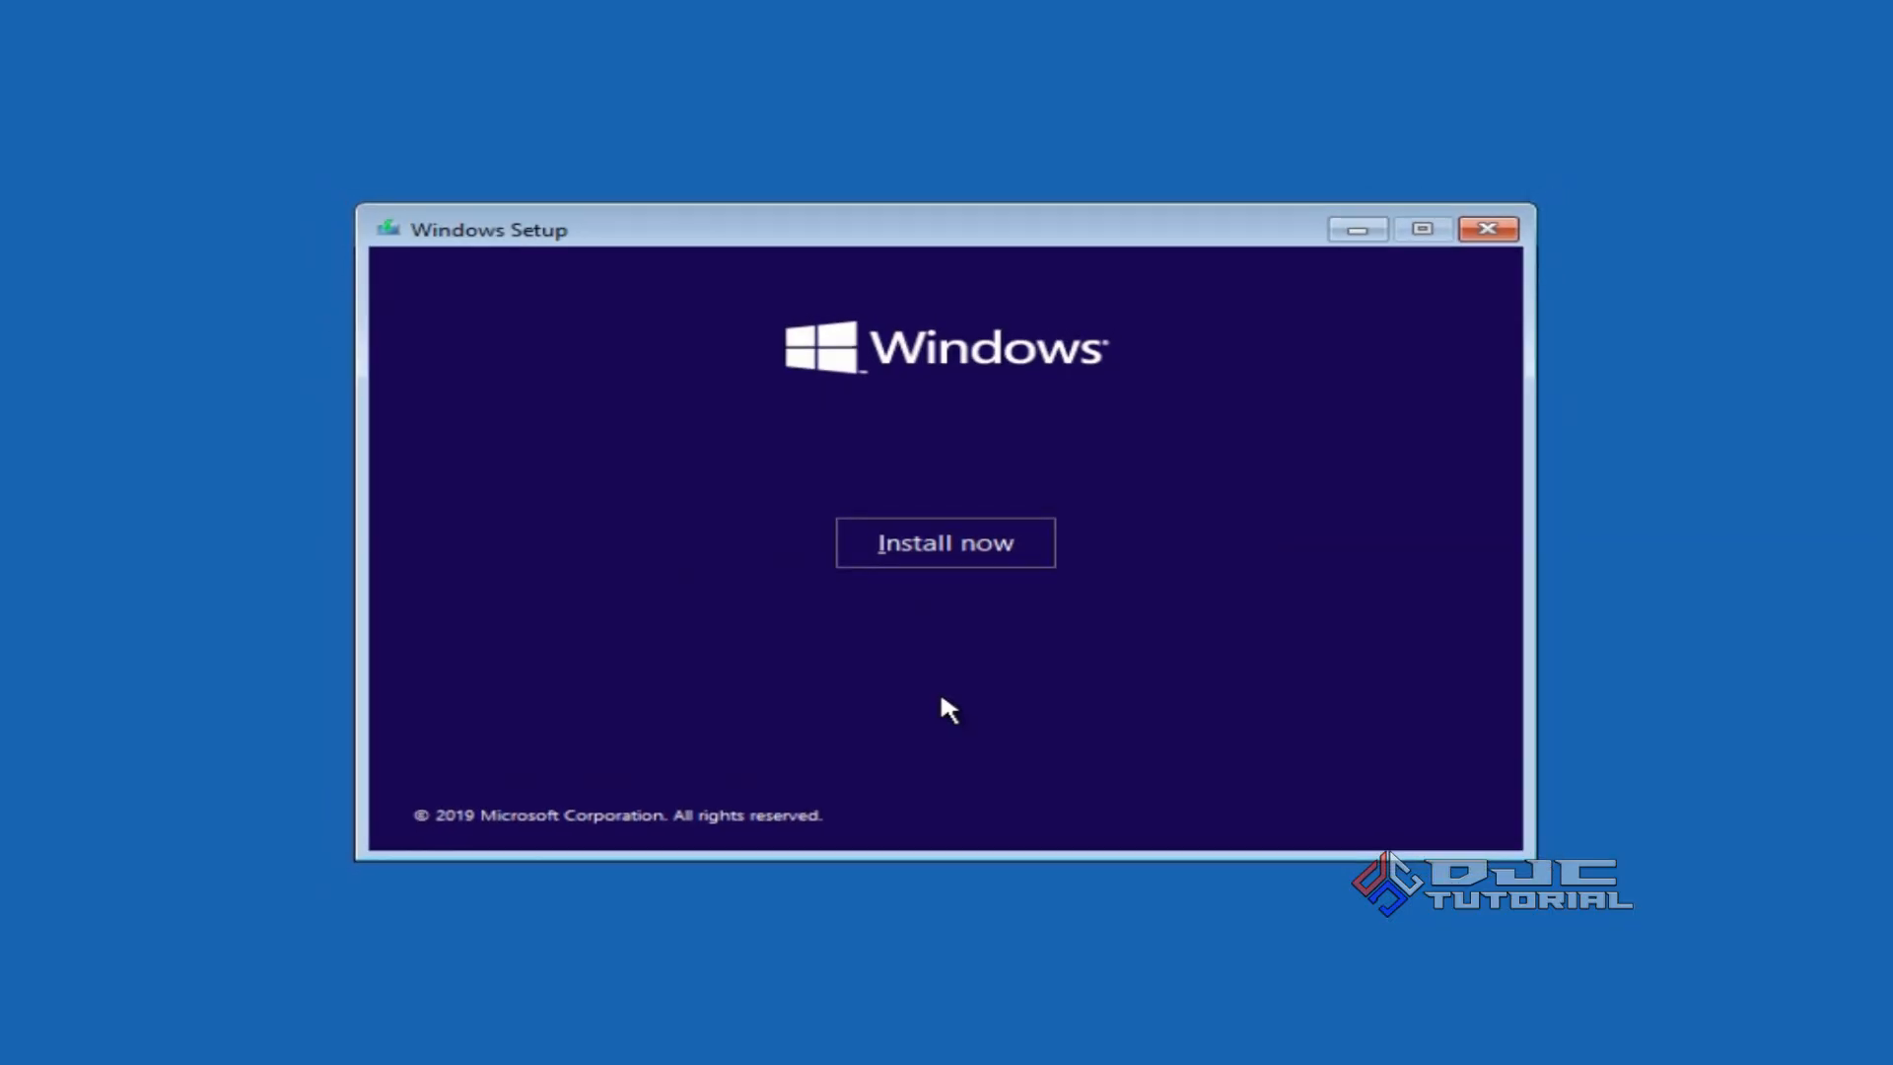
pyautogui.click(942, 555)
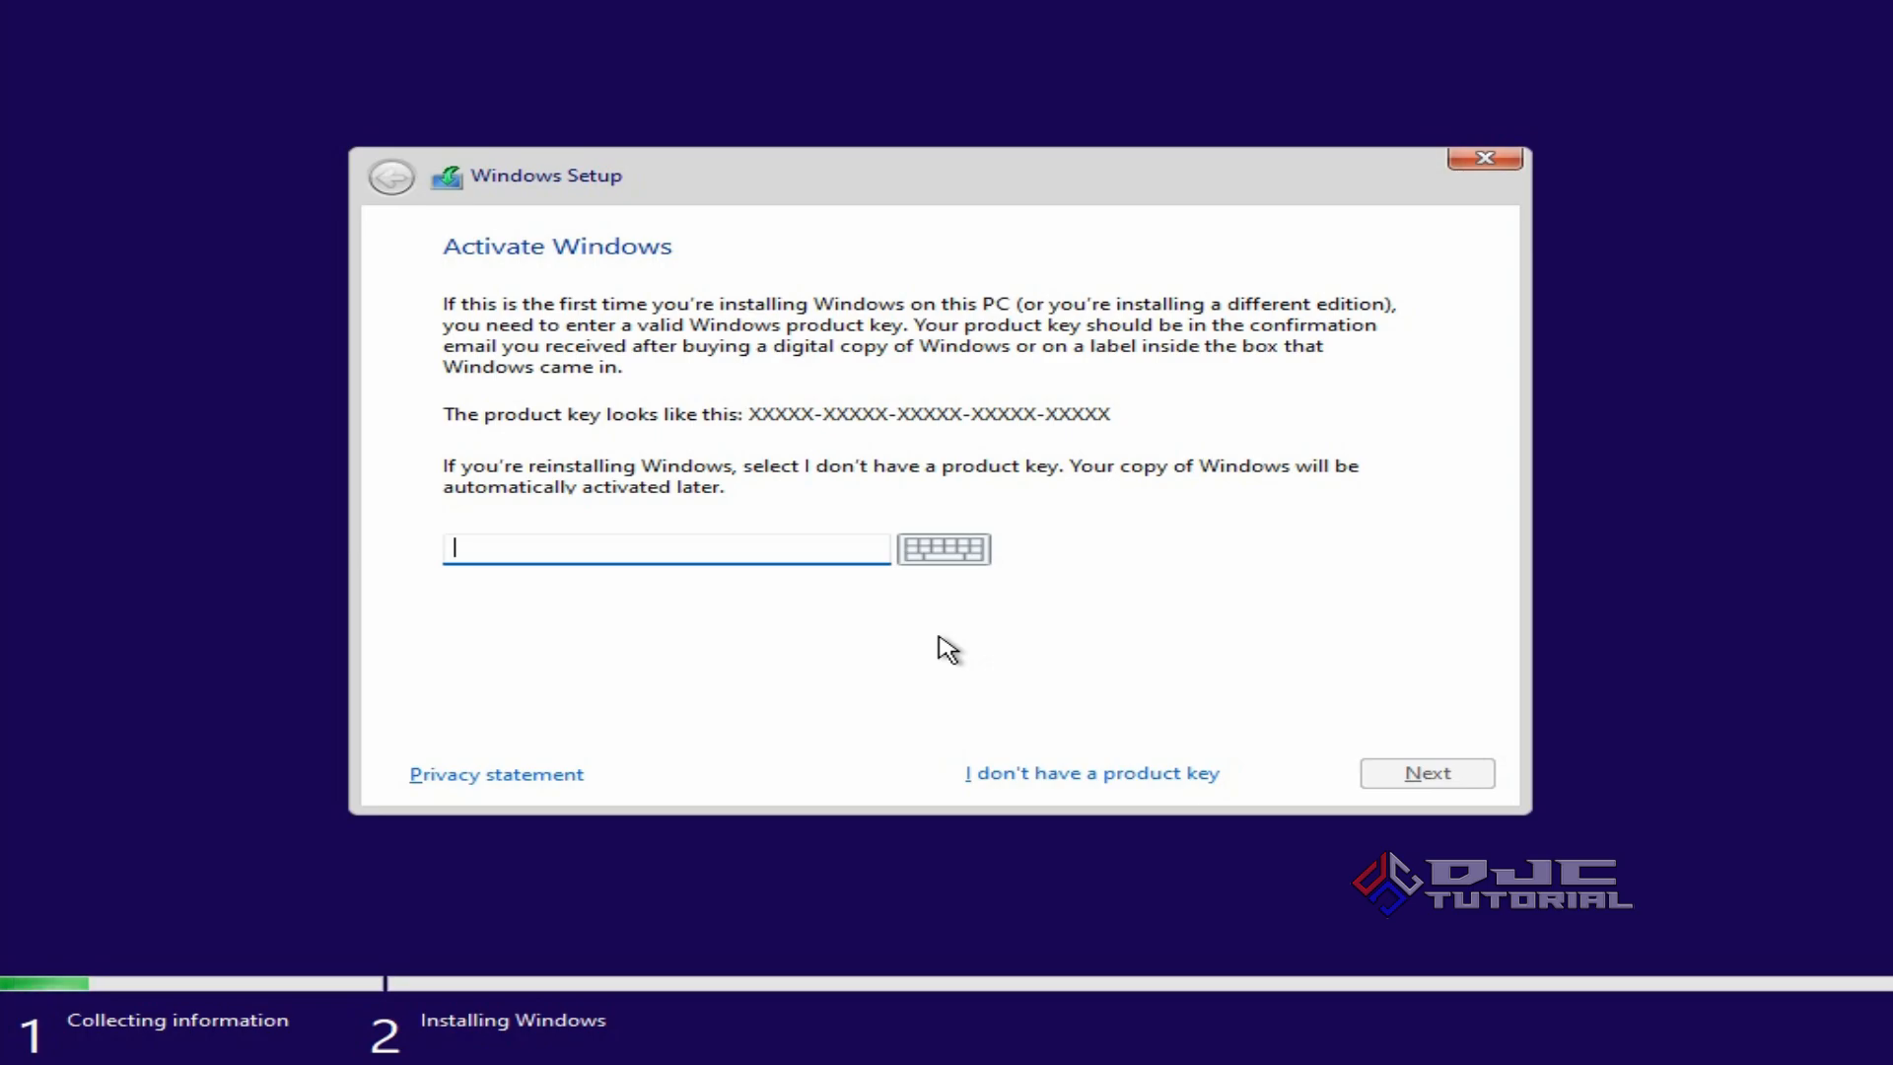
# Choose 'I don't have a product key' to go on to the edition list.
pyautogui.click(1078, 774)
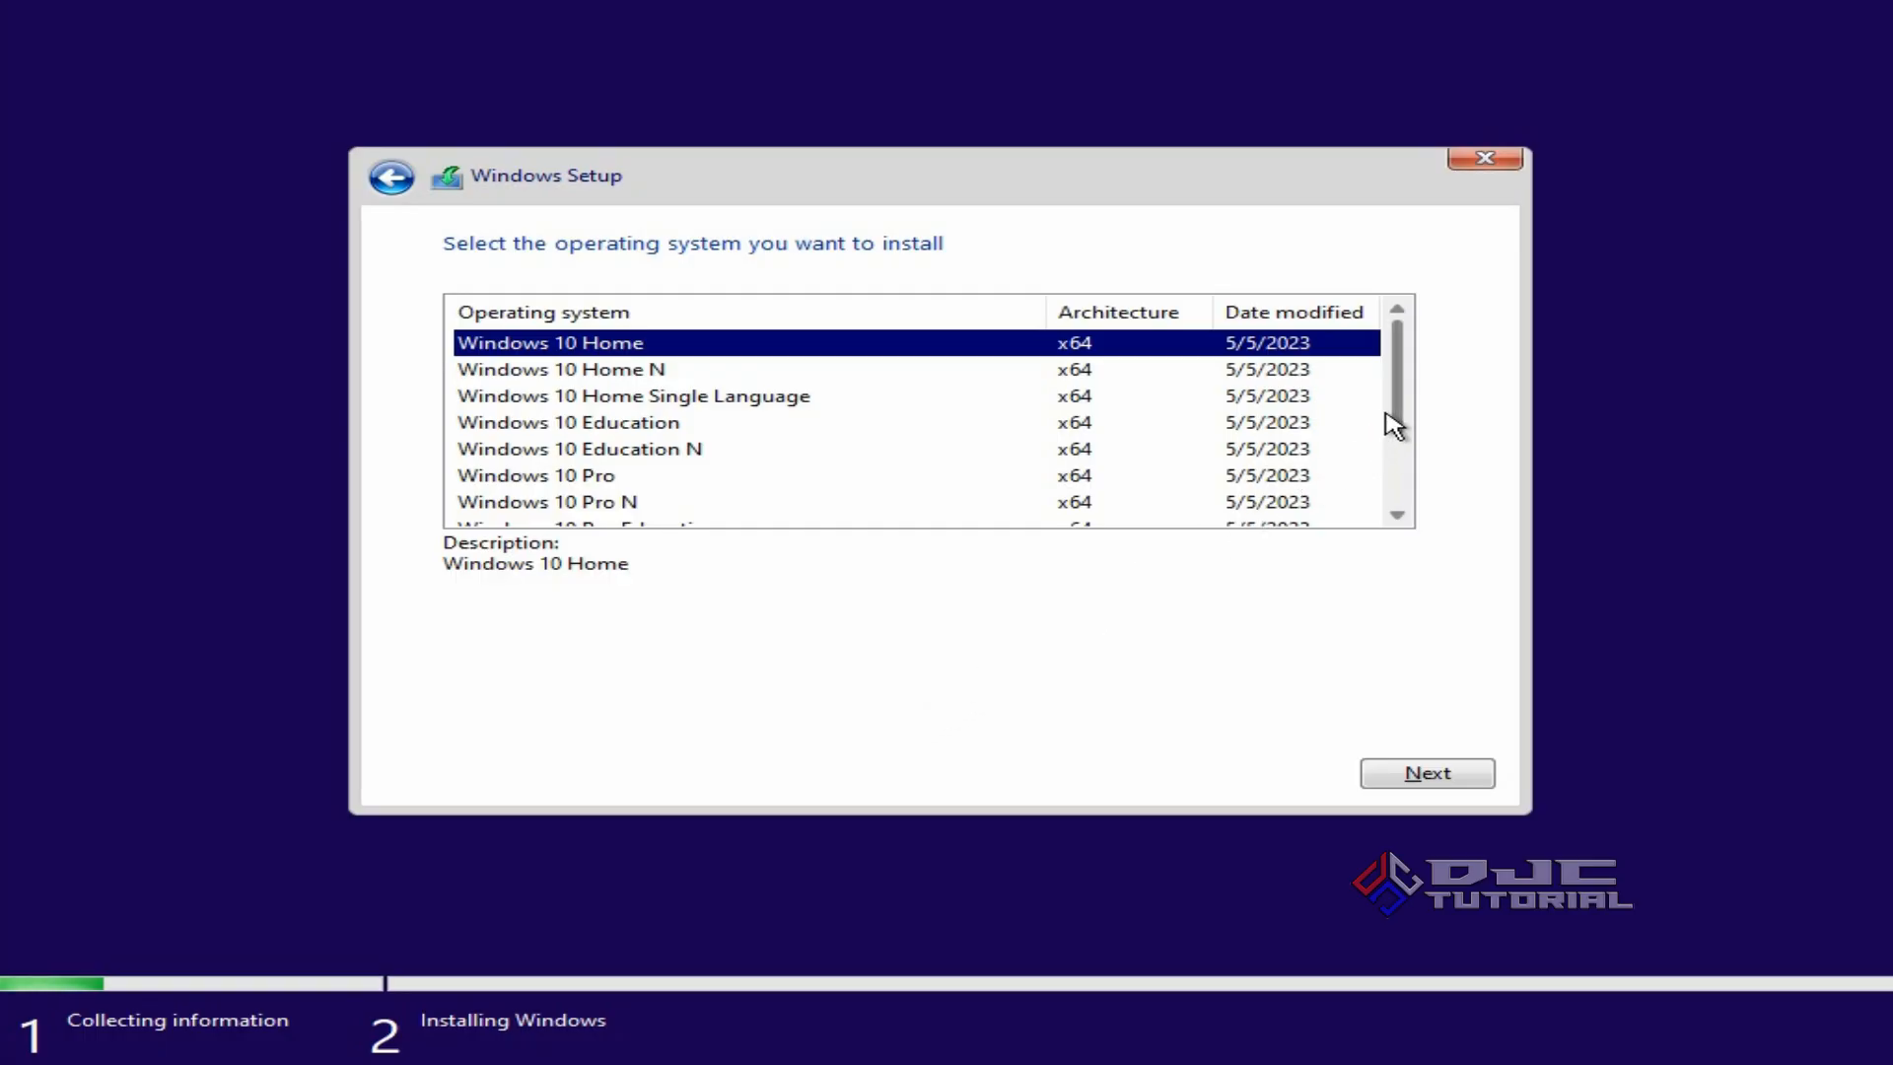
# Select Windows 10 Pro and accept the license terms.
pyautogui.moveTo(1395, 414)
pyautogui.mouseDown()
pyautogui.moveTo(1410, 490)
pyautogui.moveTo(1395, 385)
pyautogui.mouseUp()
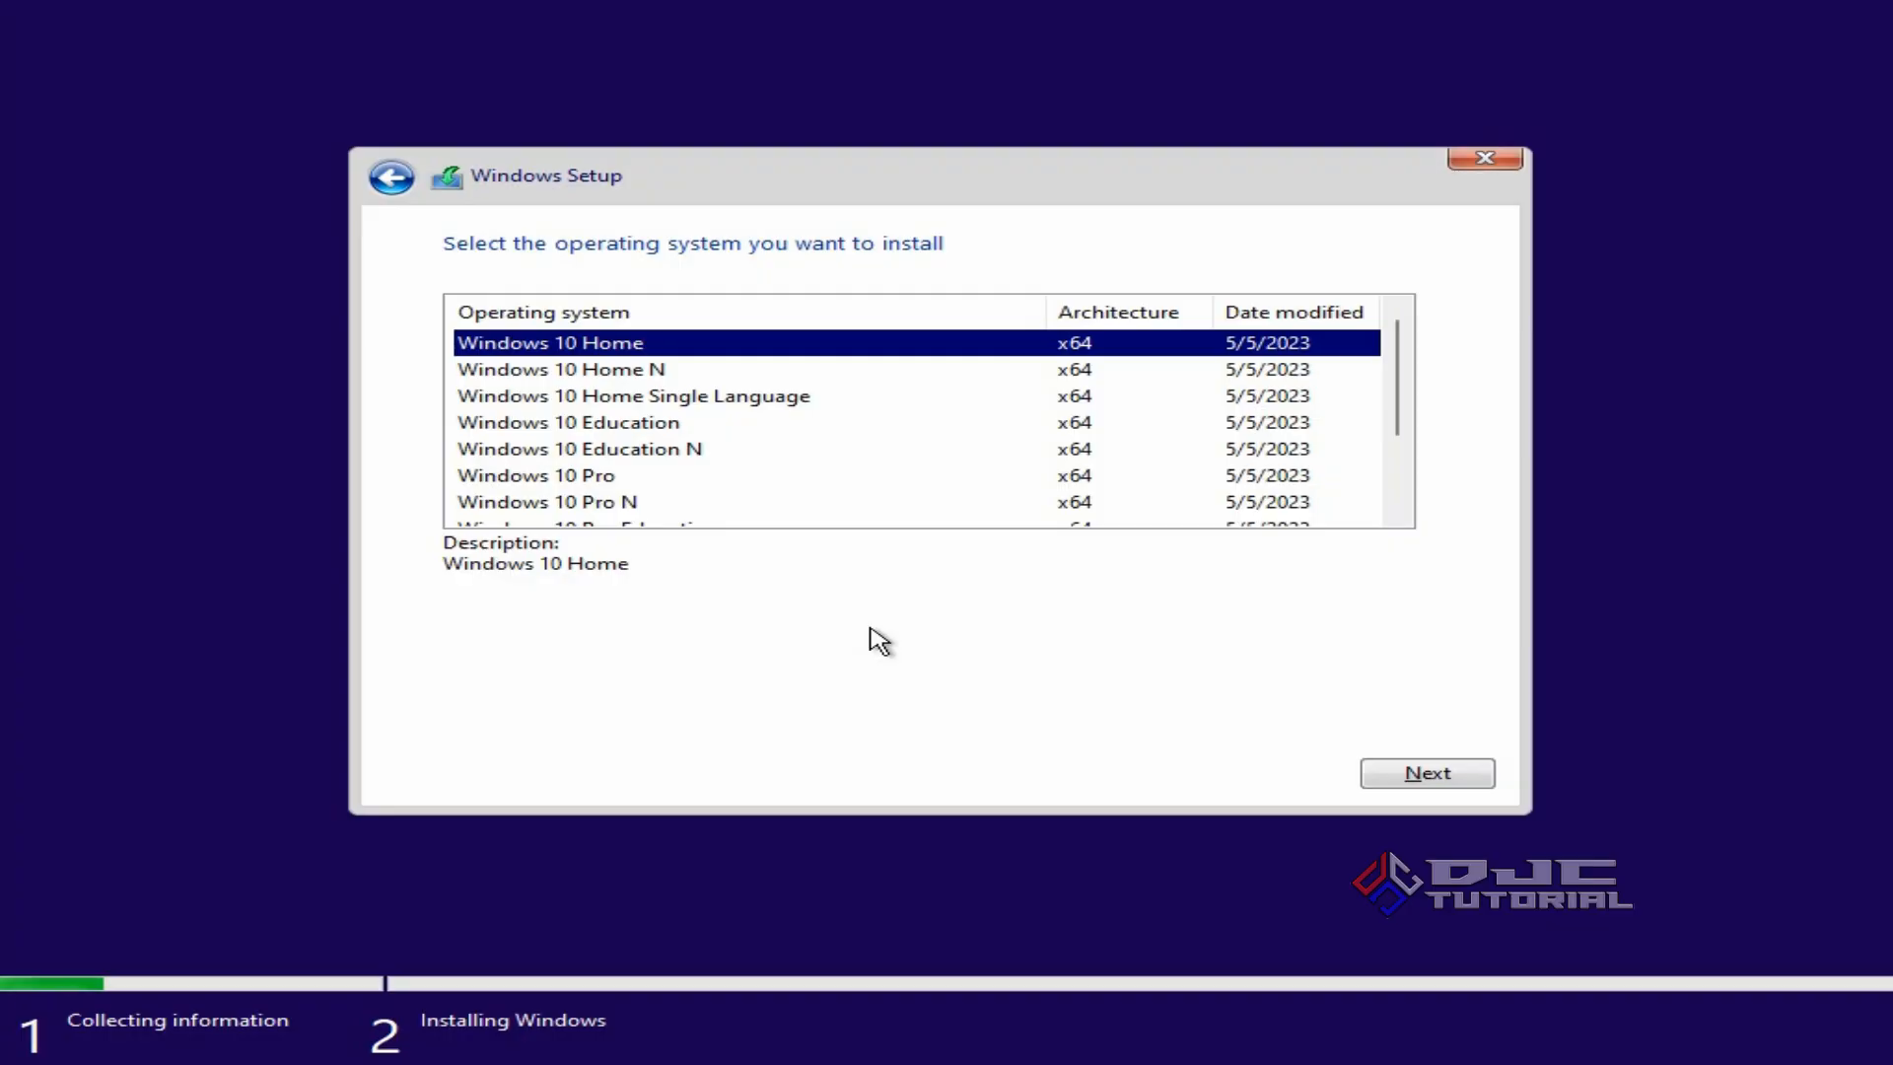
pyautogui.click(733, 484)
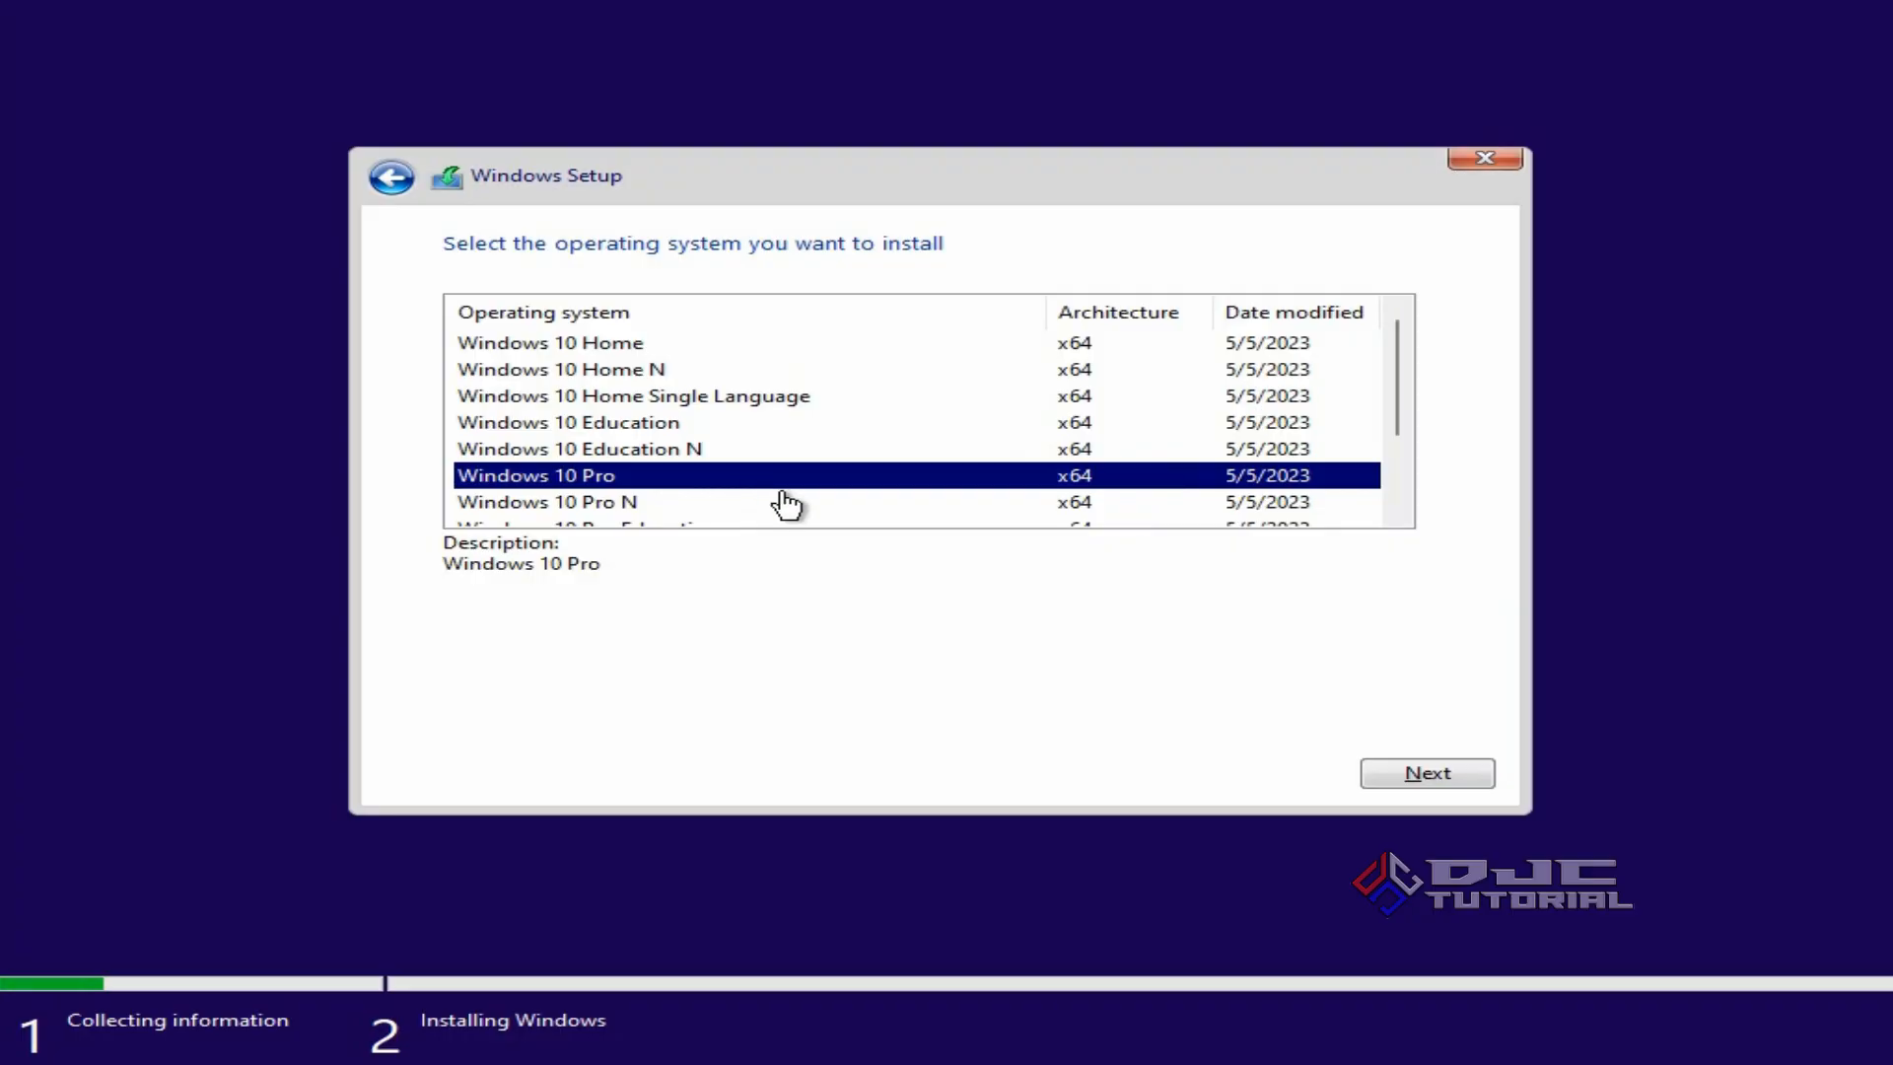
pyautogui.click(1394, 776)
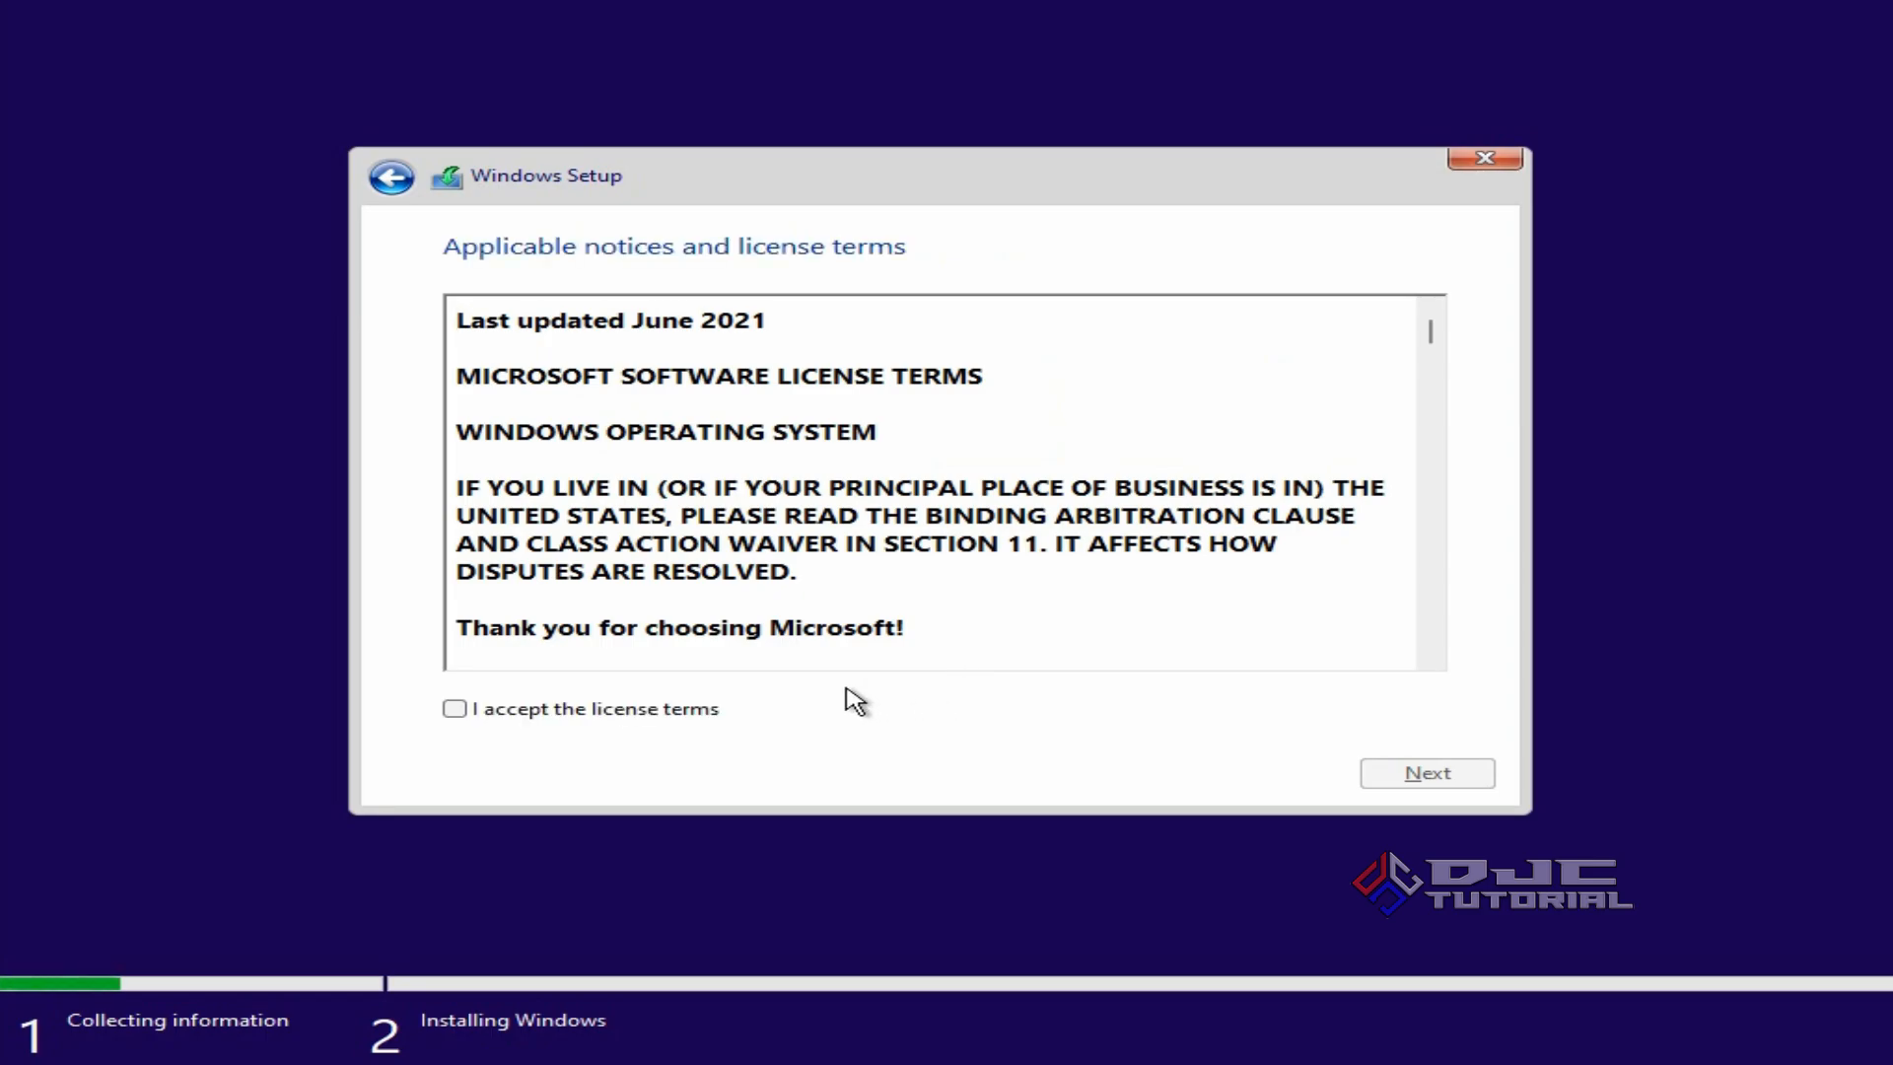
pyautogui.click(456, 710)
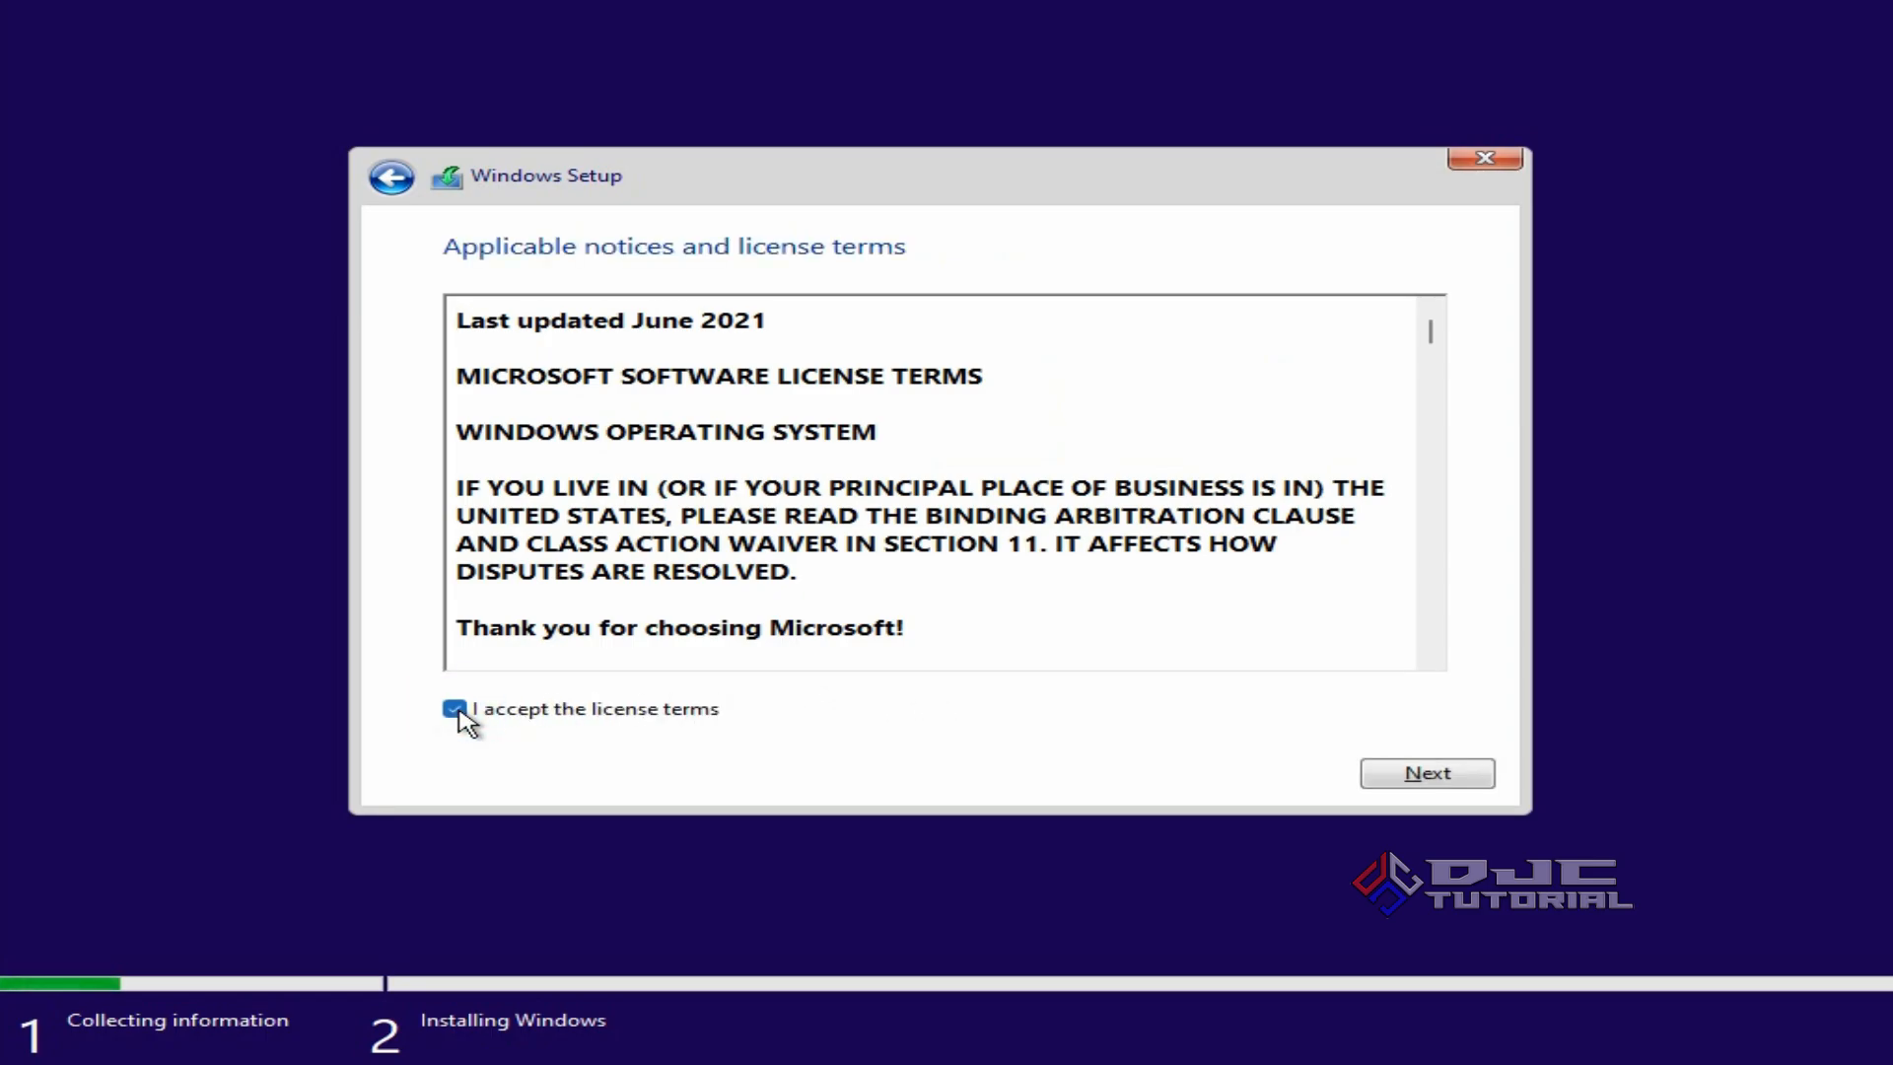
pyautogui.click(1394, 773)
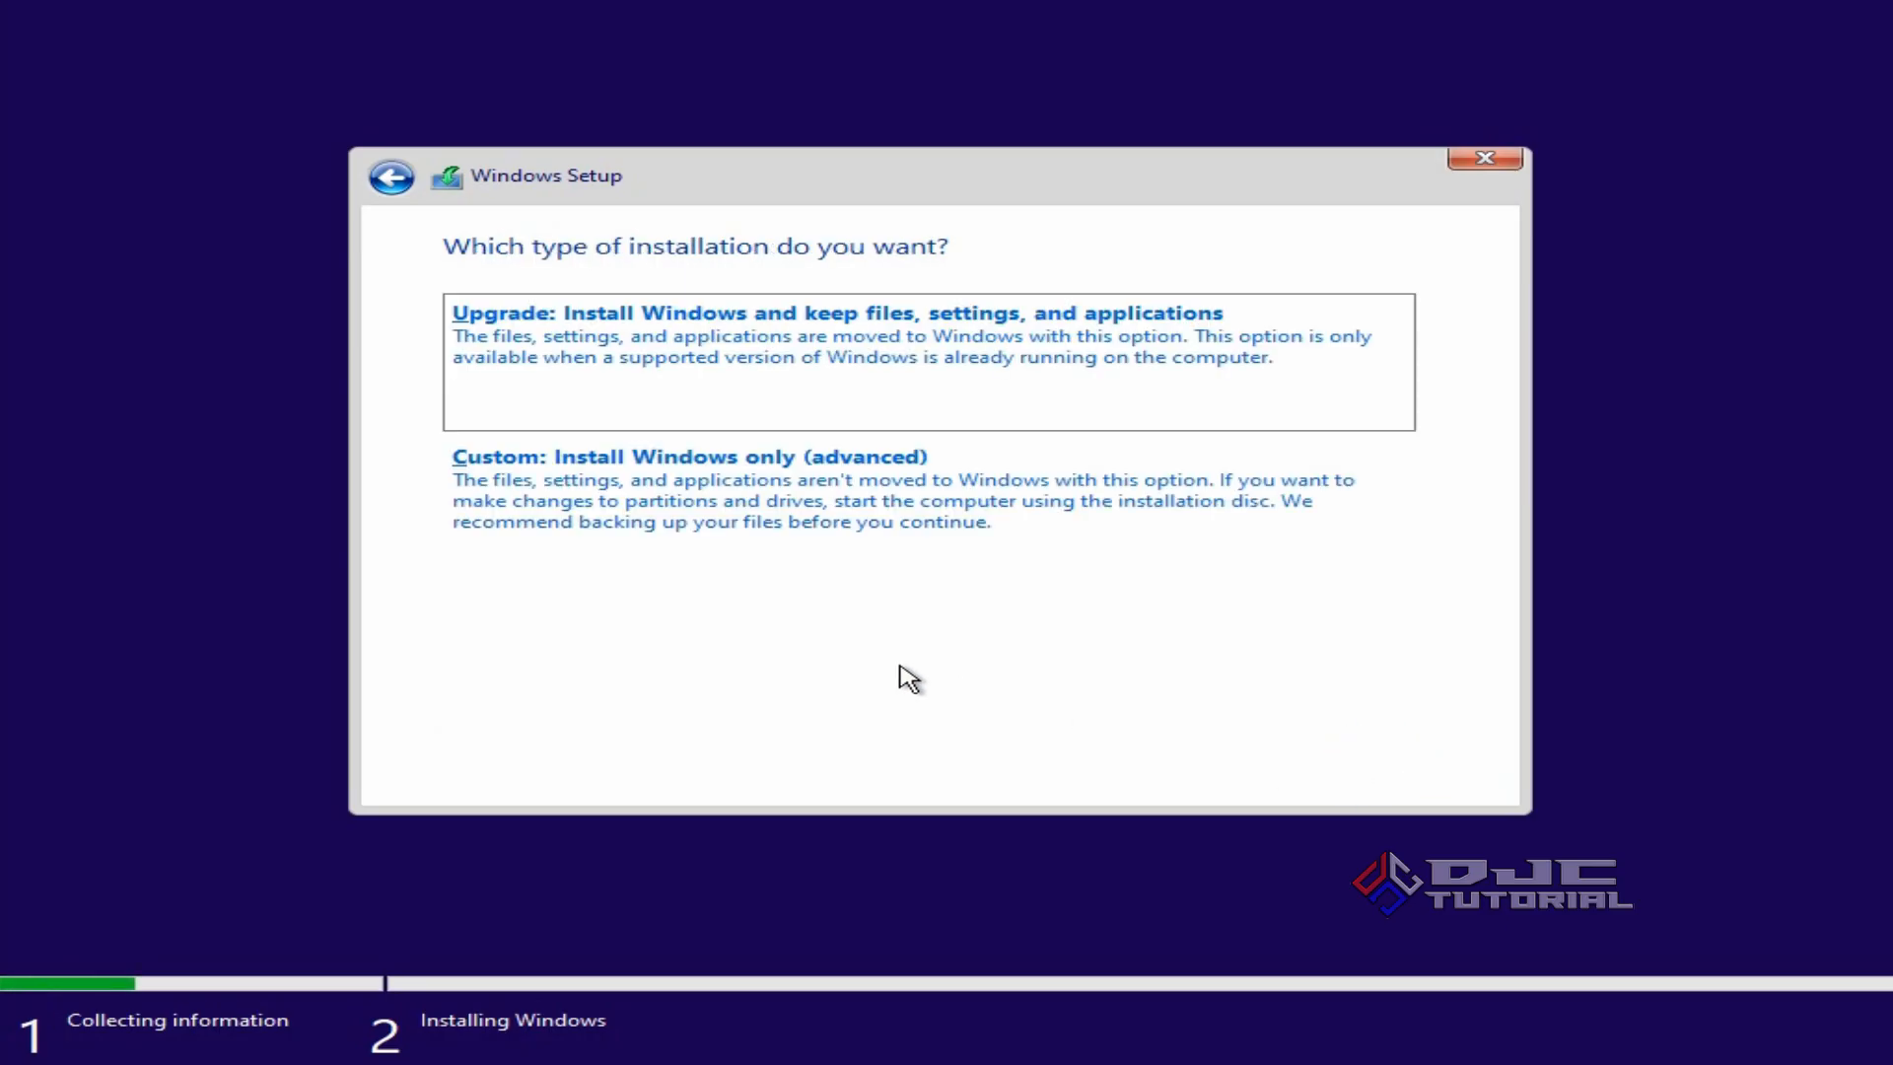
pyautogui.click(874, 522)
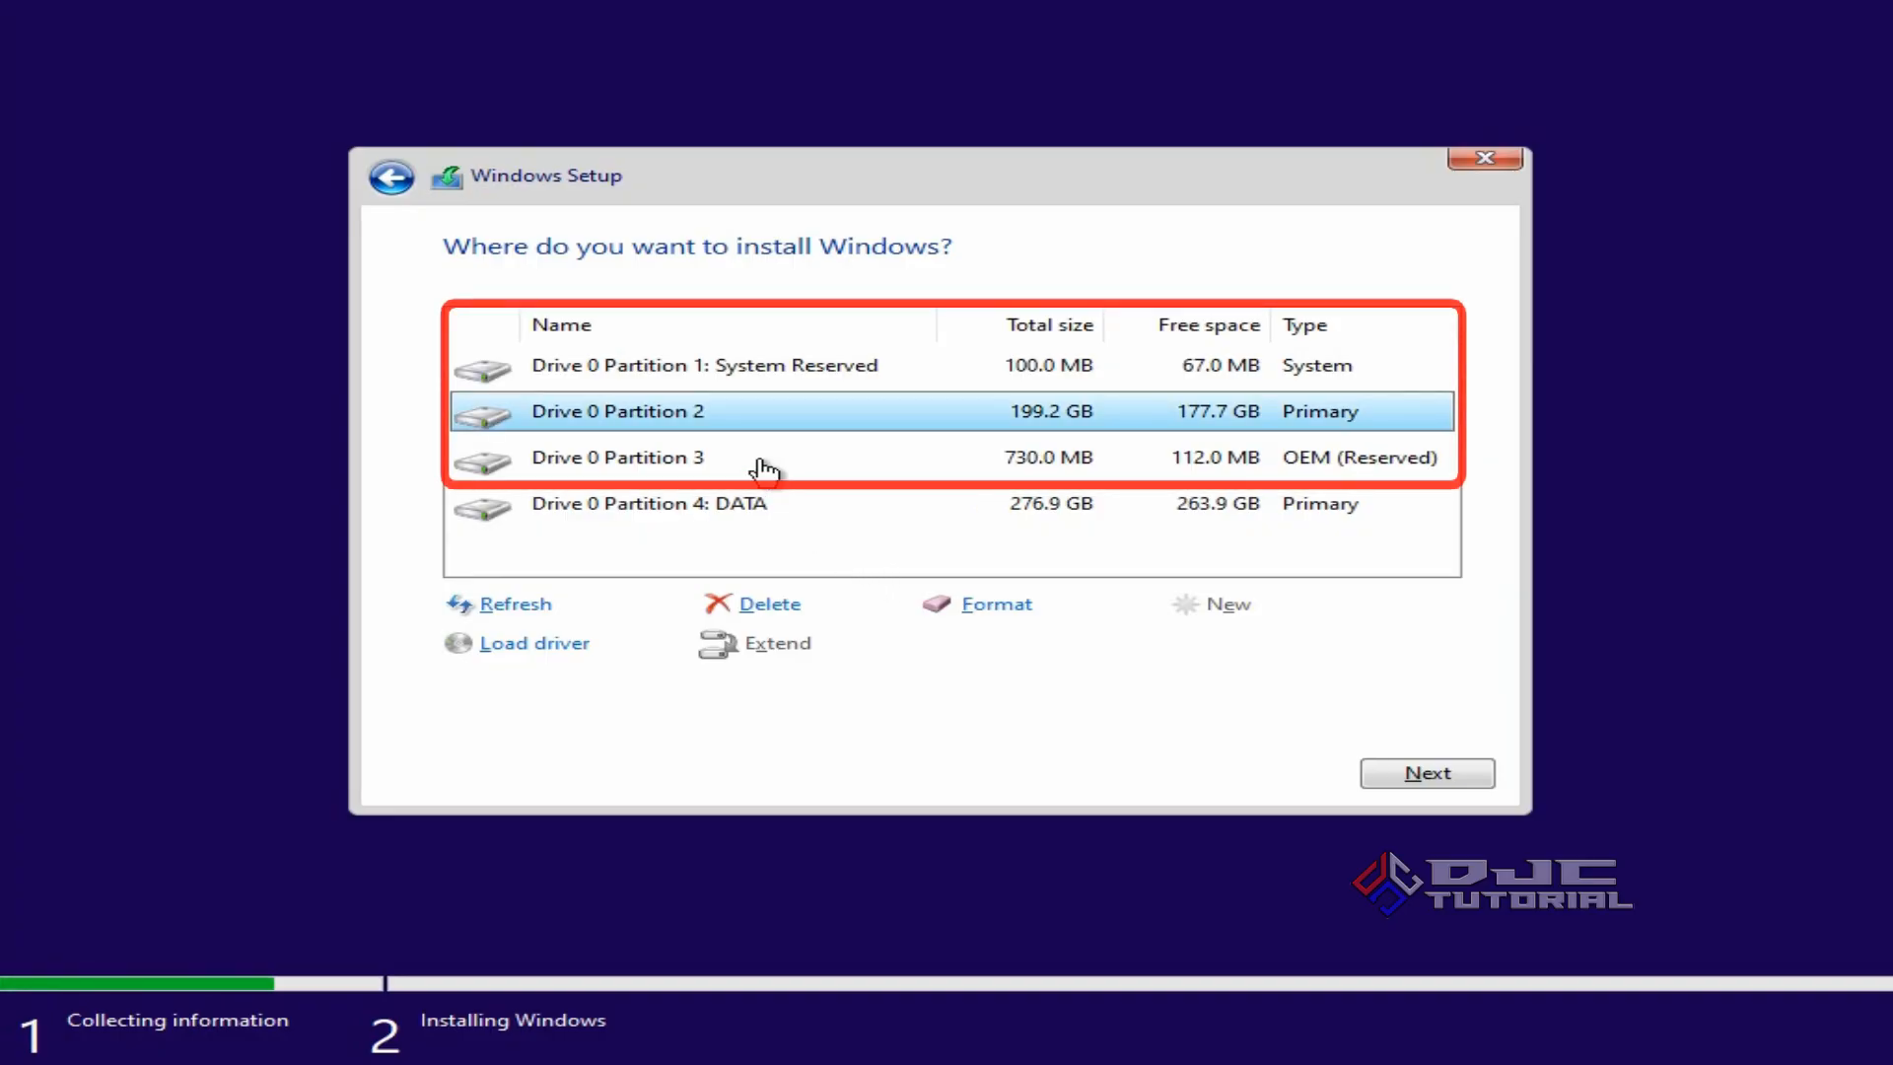
pyautogui.click(717, 380)
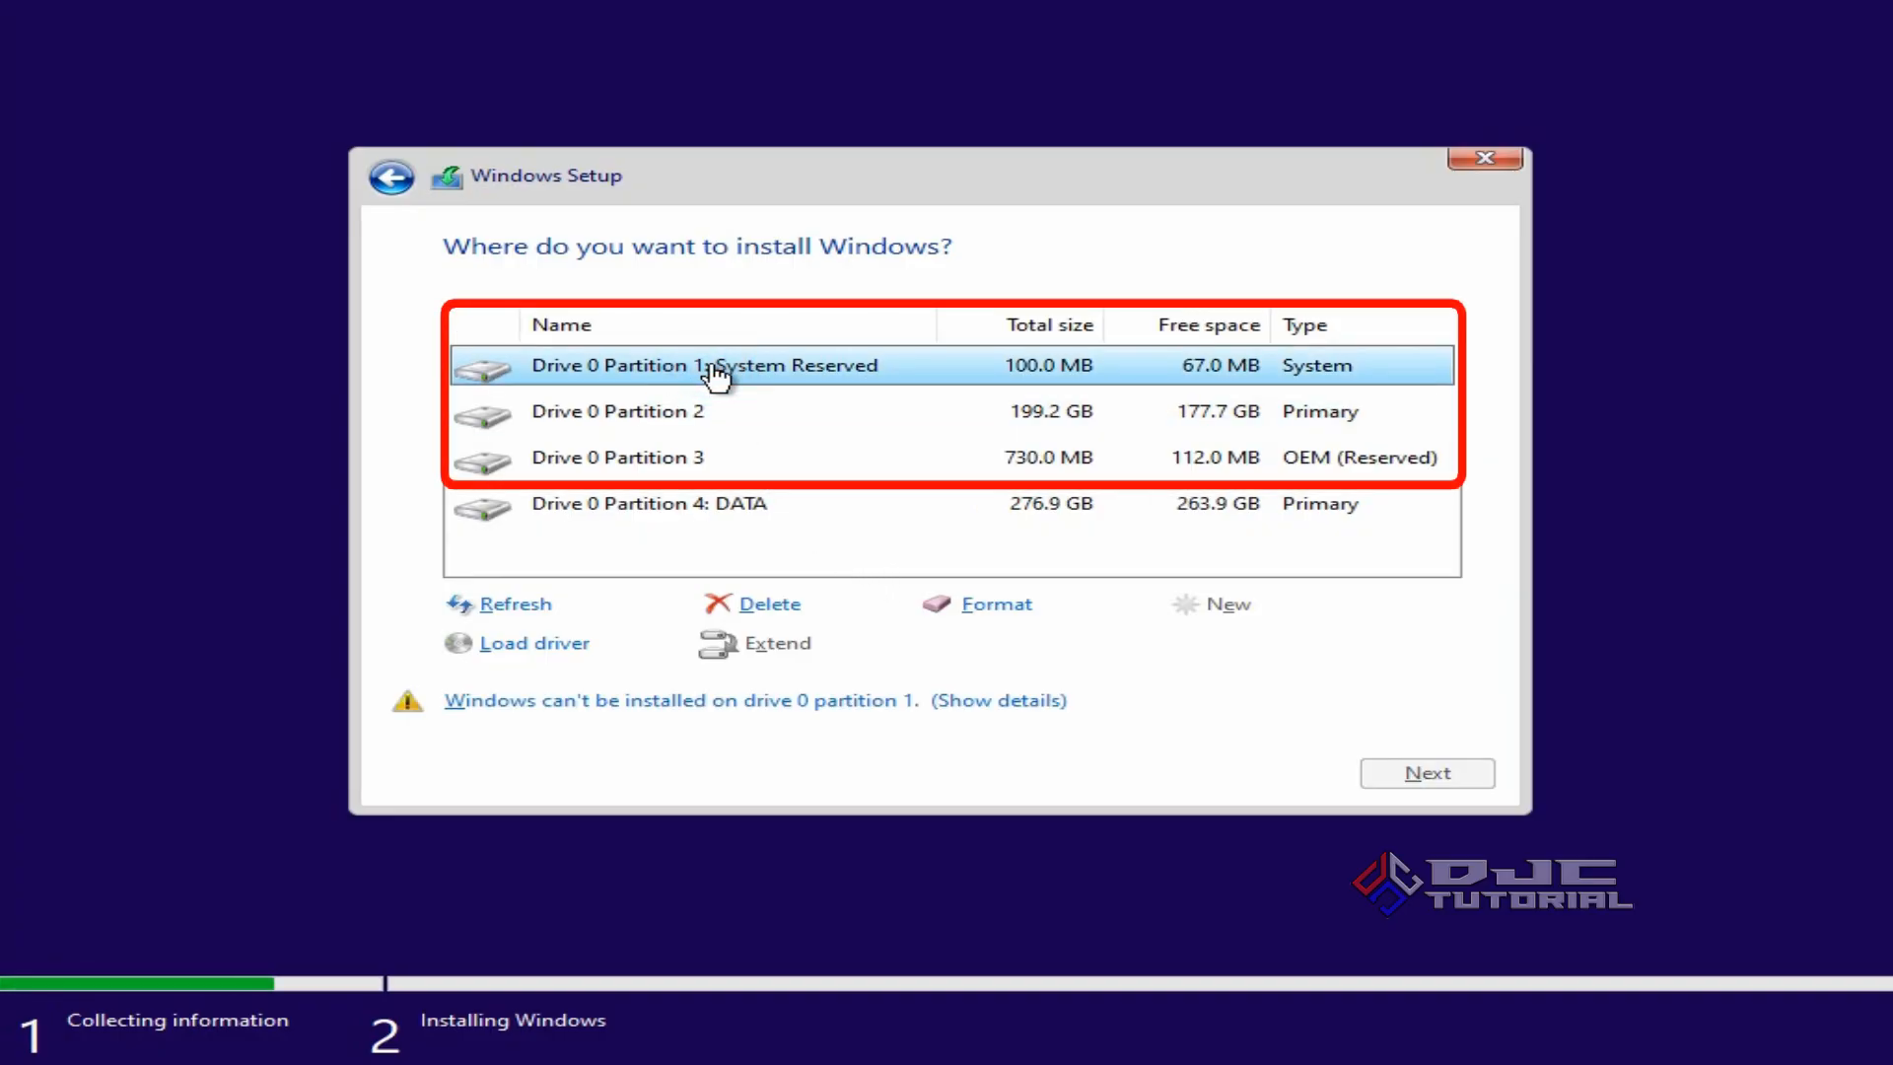
pyautogui.click(723, 459)
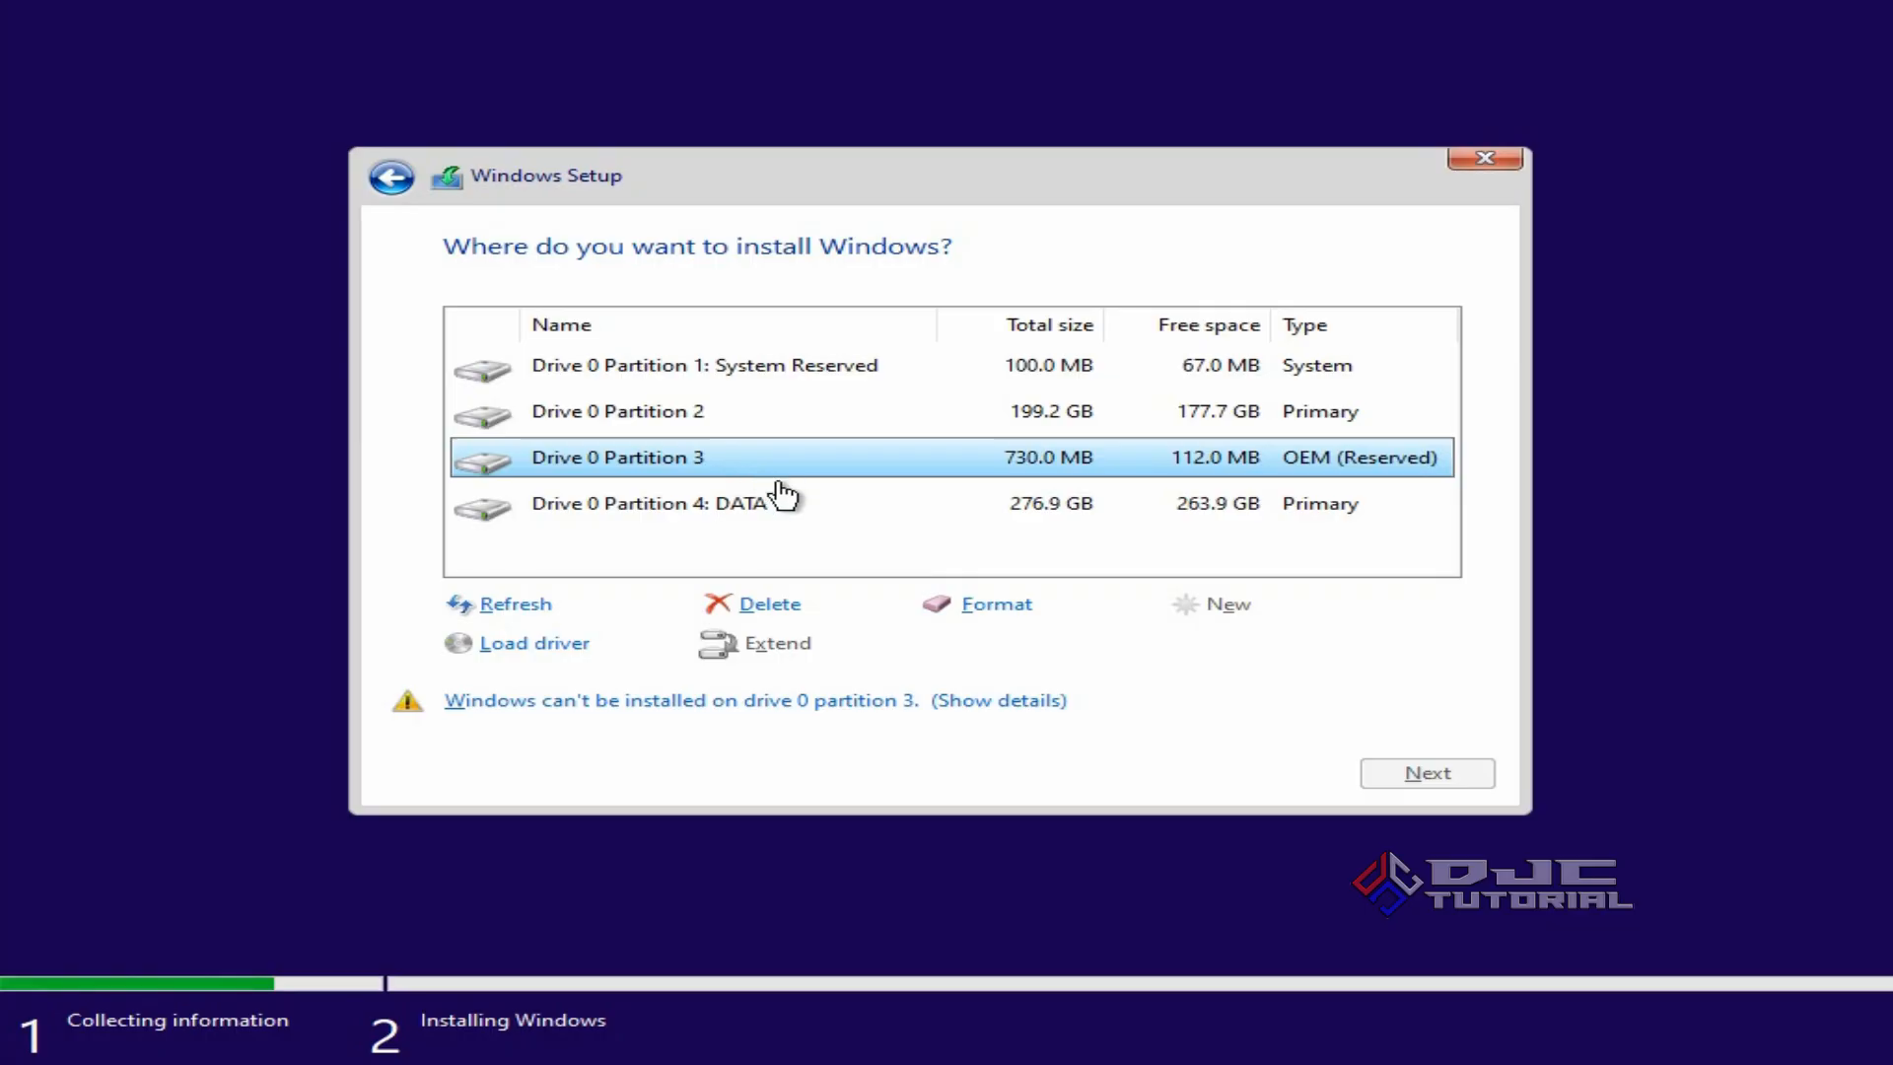
pyautogui.click(802, 516)
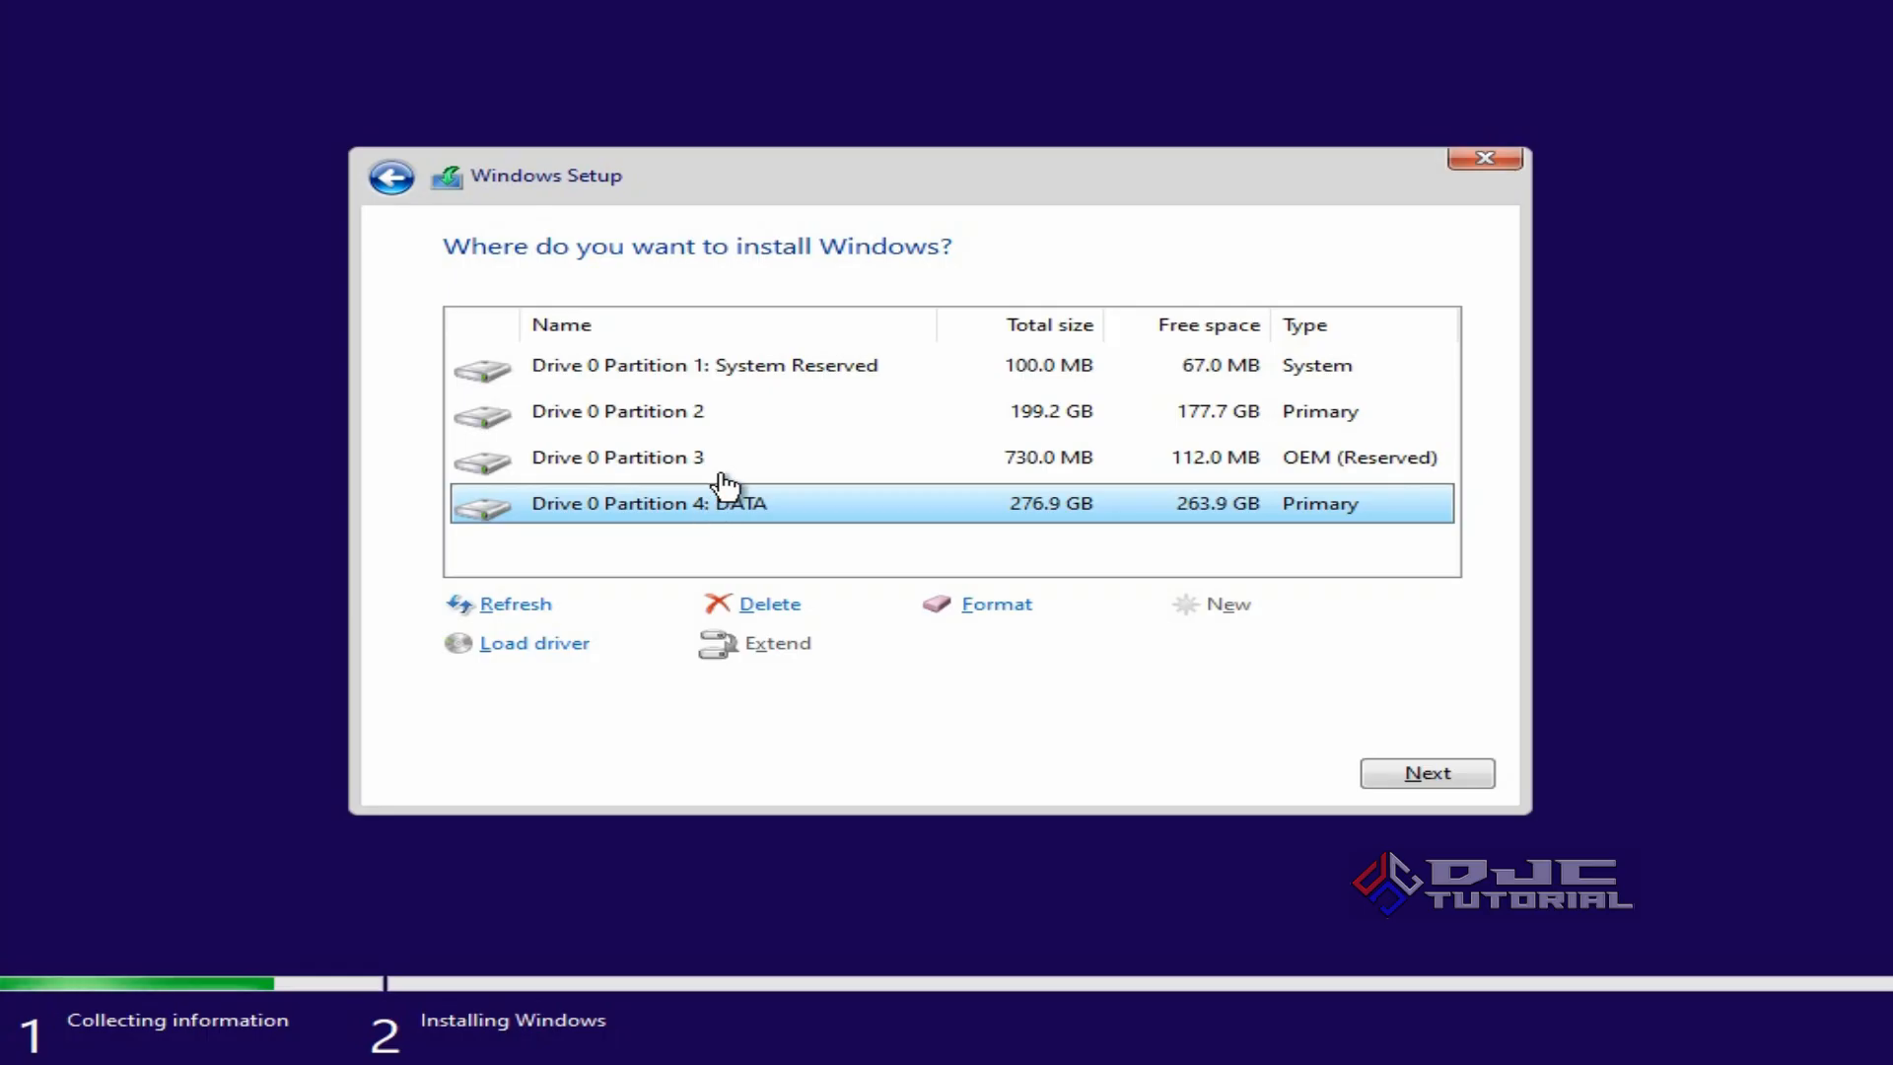
# Format the System Reserved, Partition 2 and OEM Reserved partitions on Drive 0, confirming each warning.
pyautogui.click(733, 375)
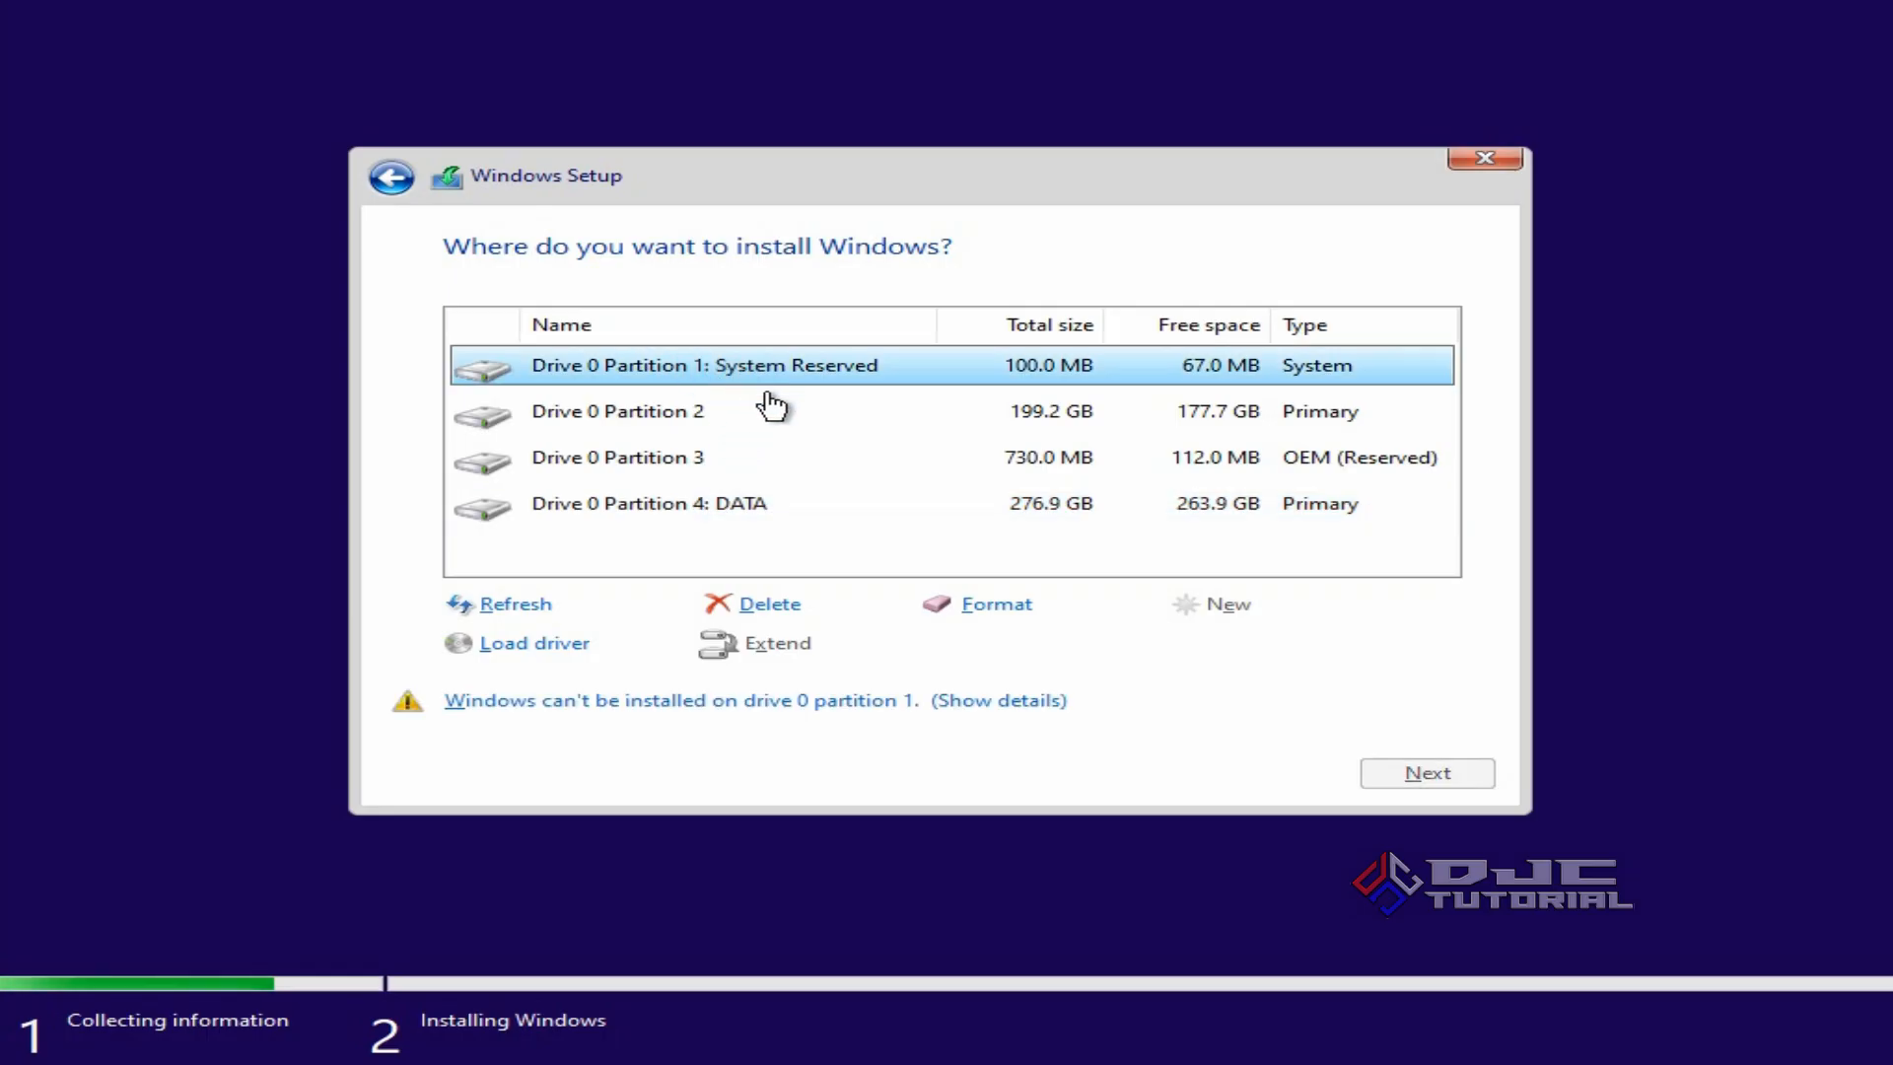
pyautogui.click(994, 606)
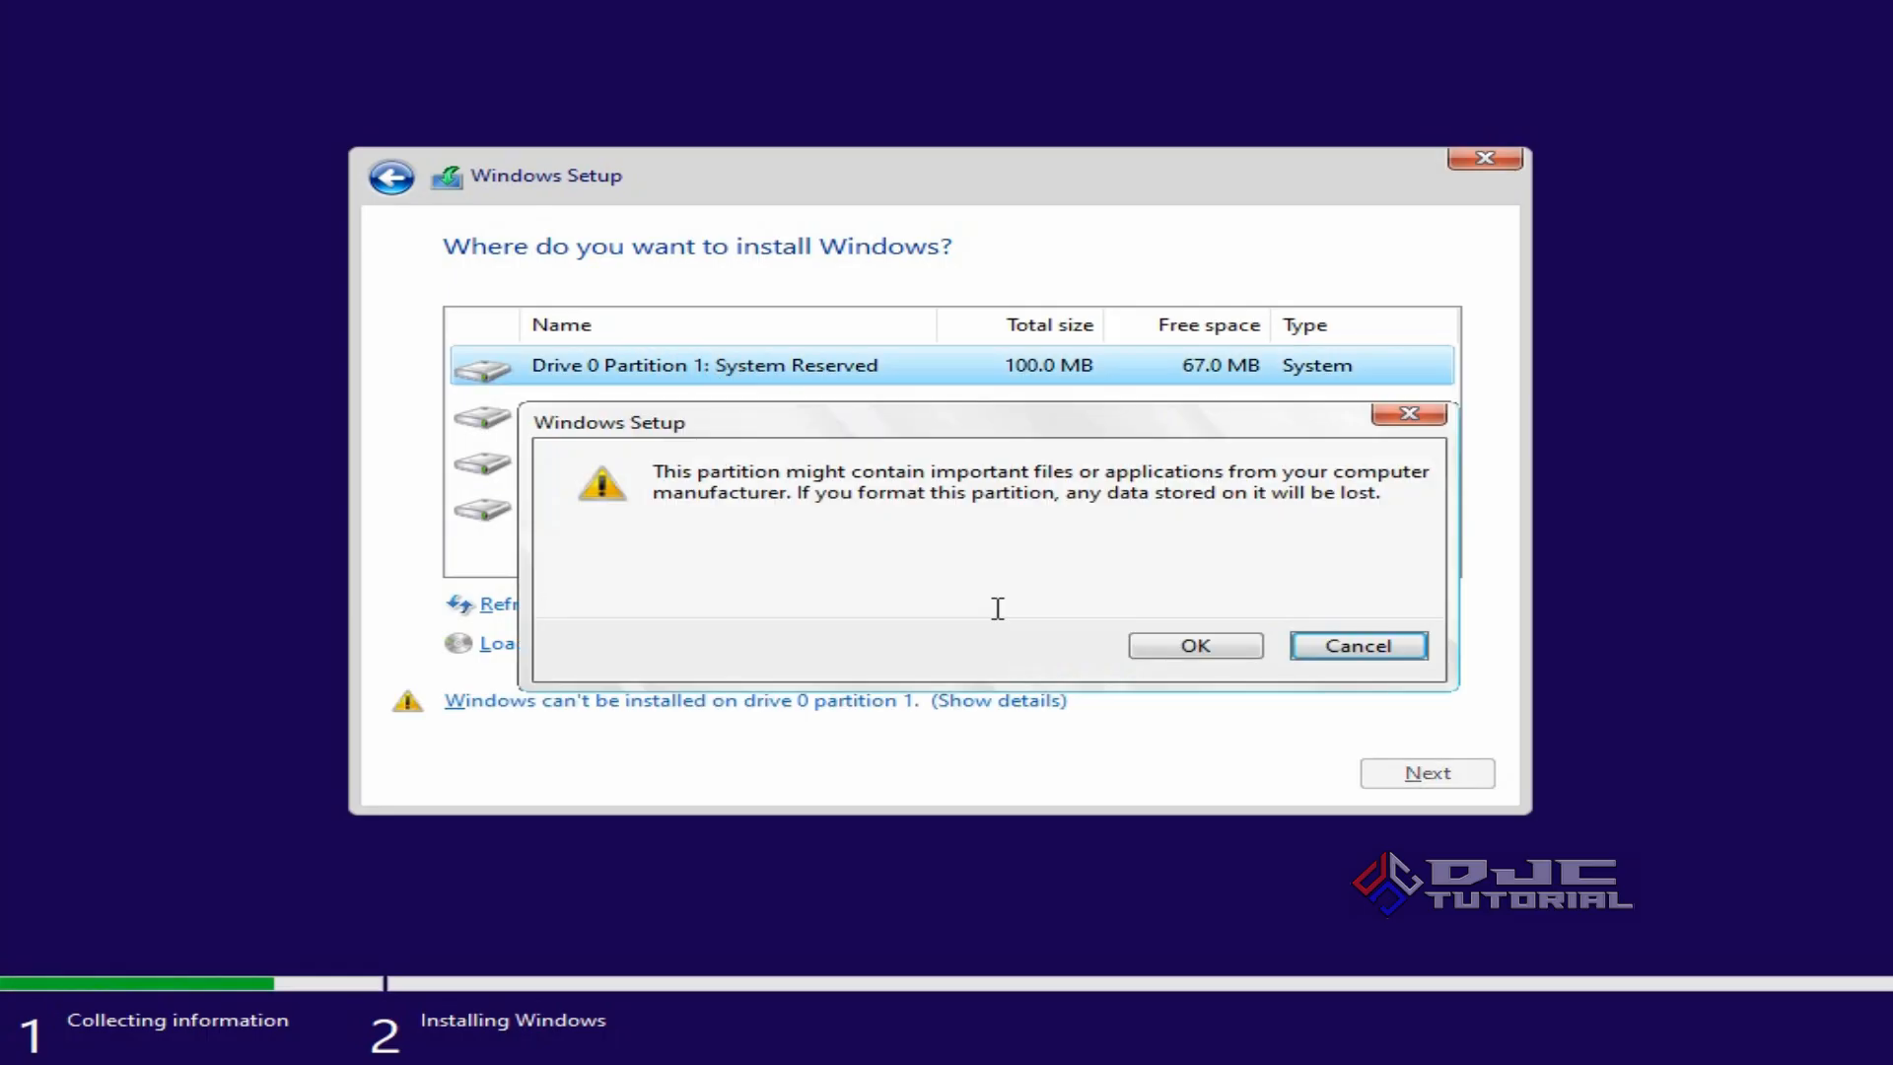
pyautogui.click(1156, 646)
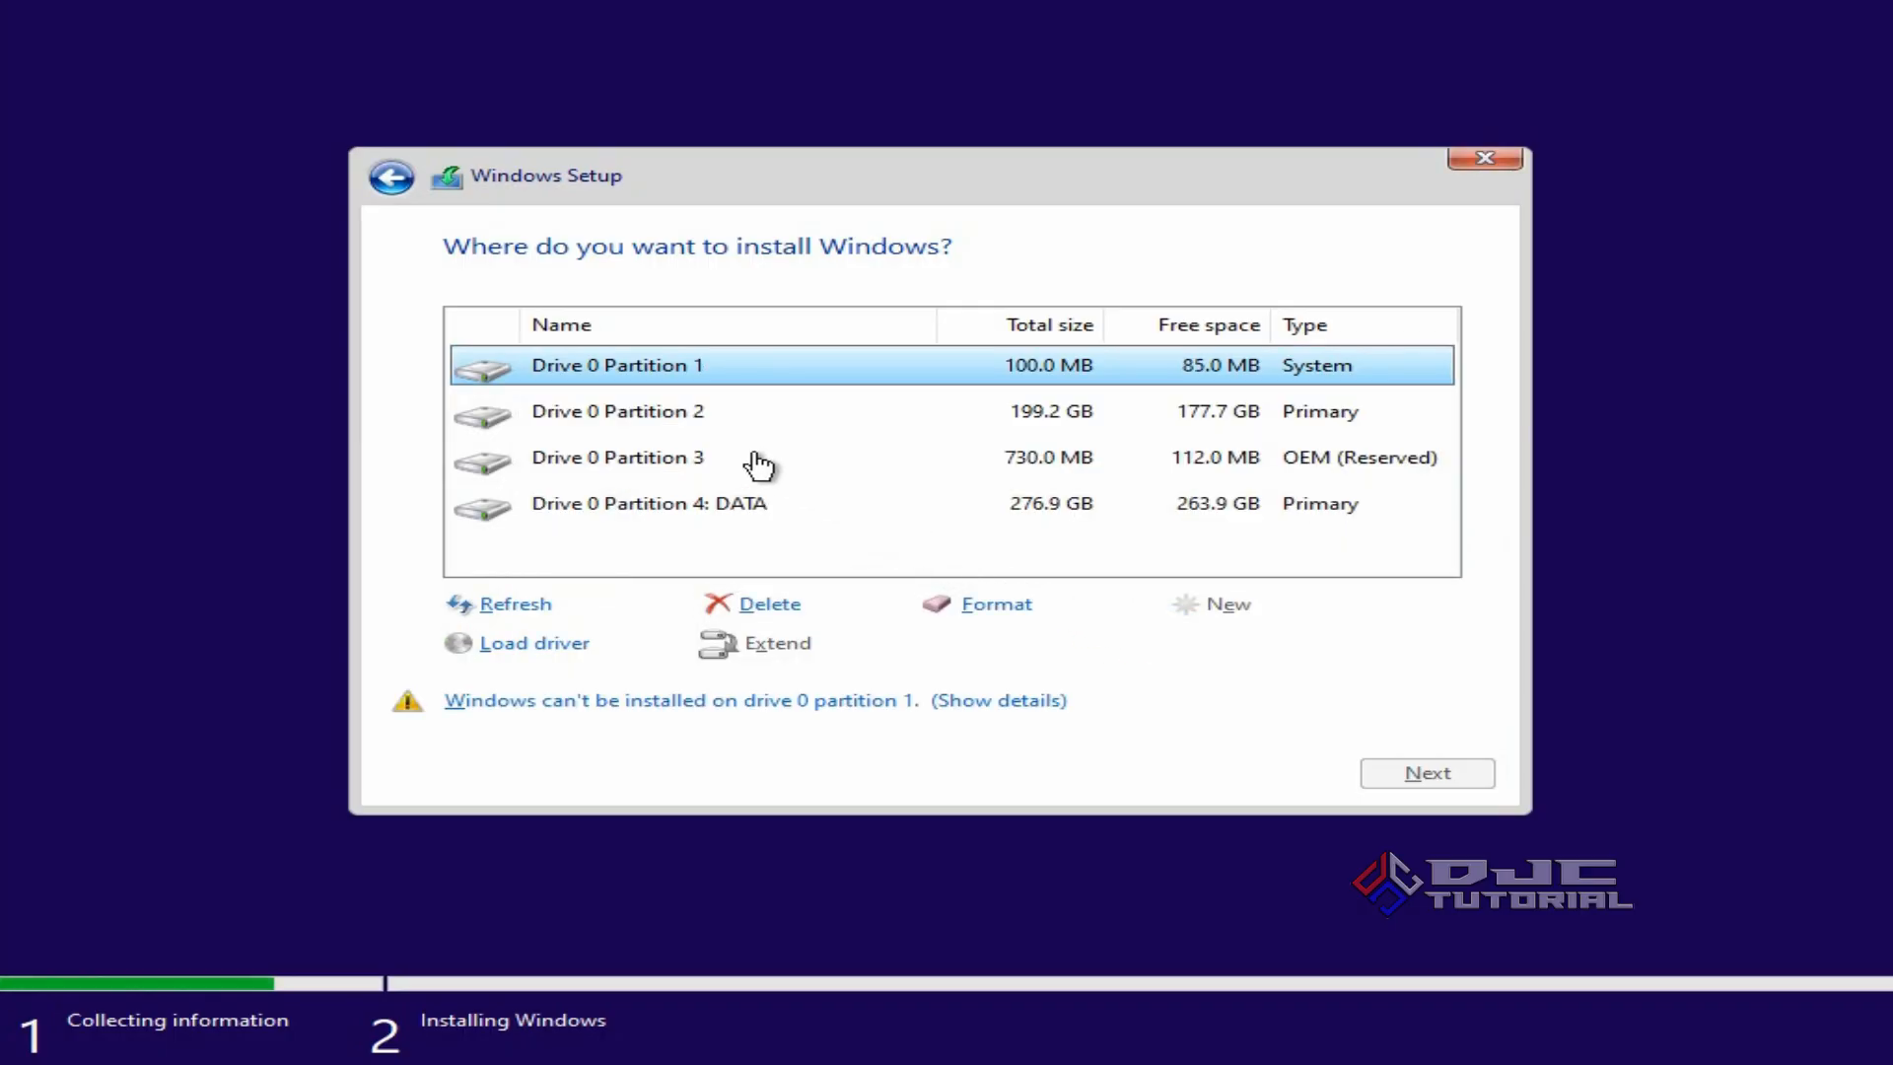
pyautogui.click(708, 419)
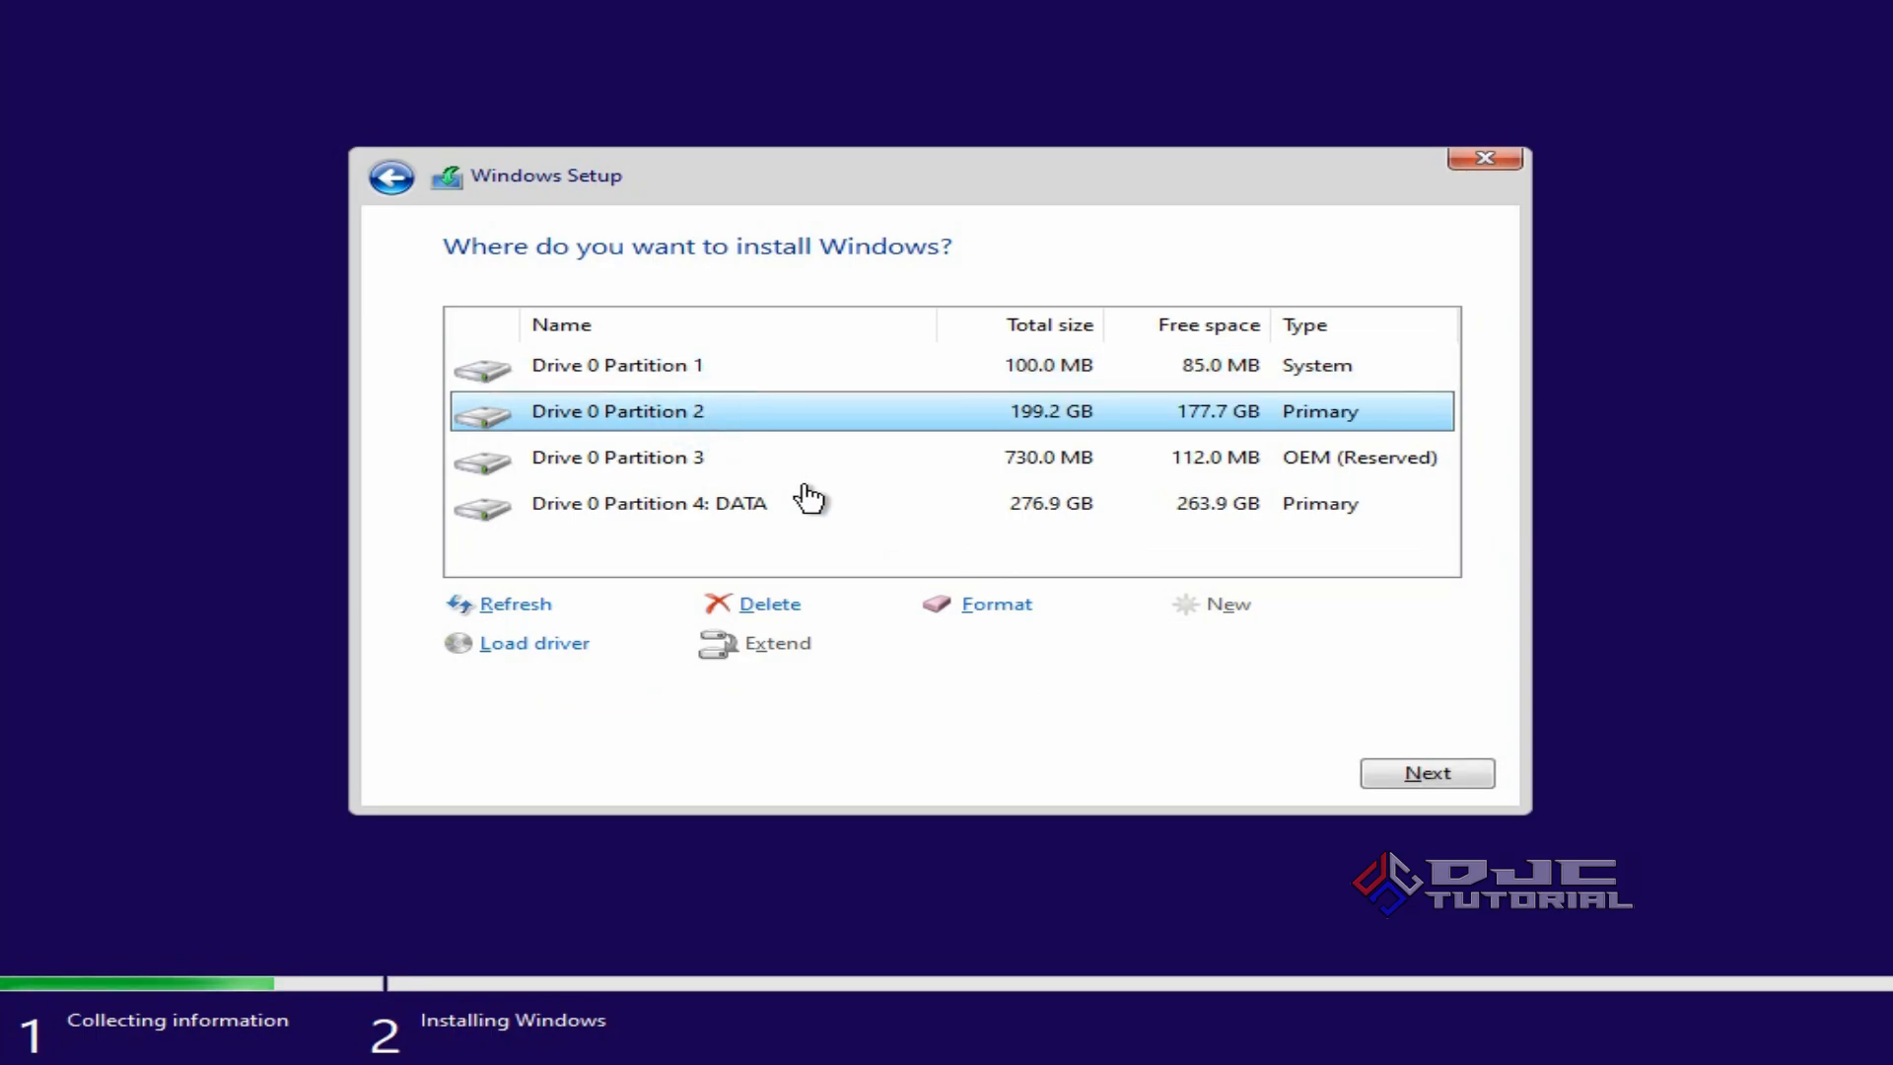
pyautogui.click(954, 611)
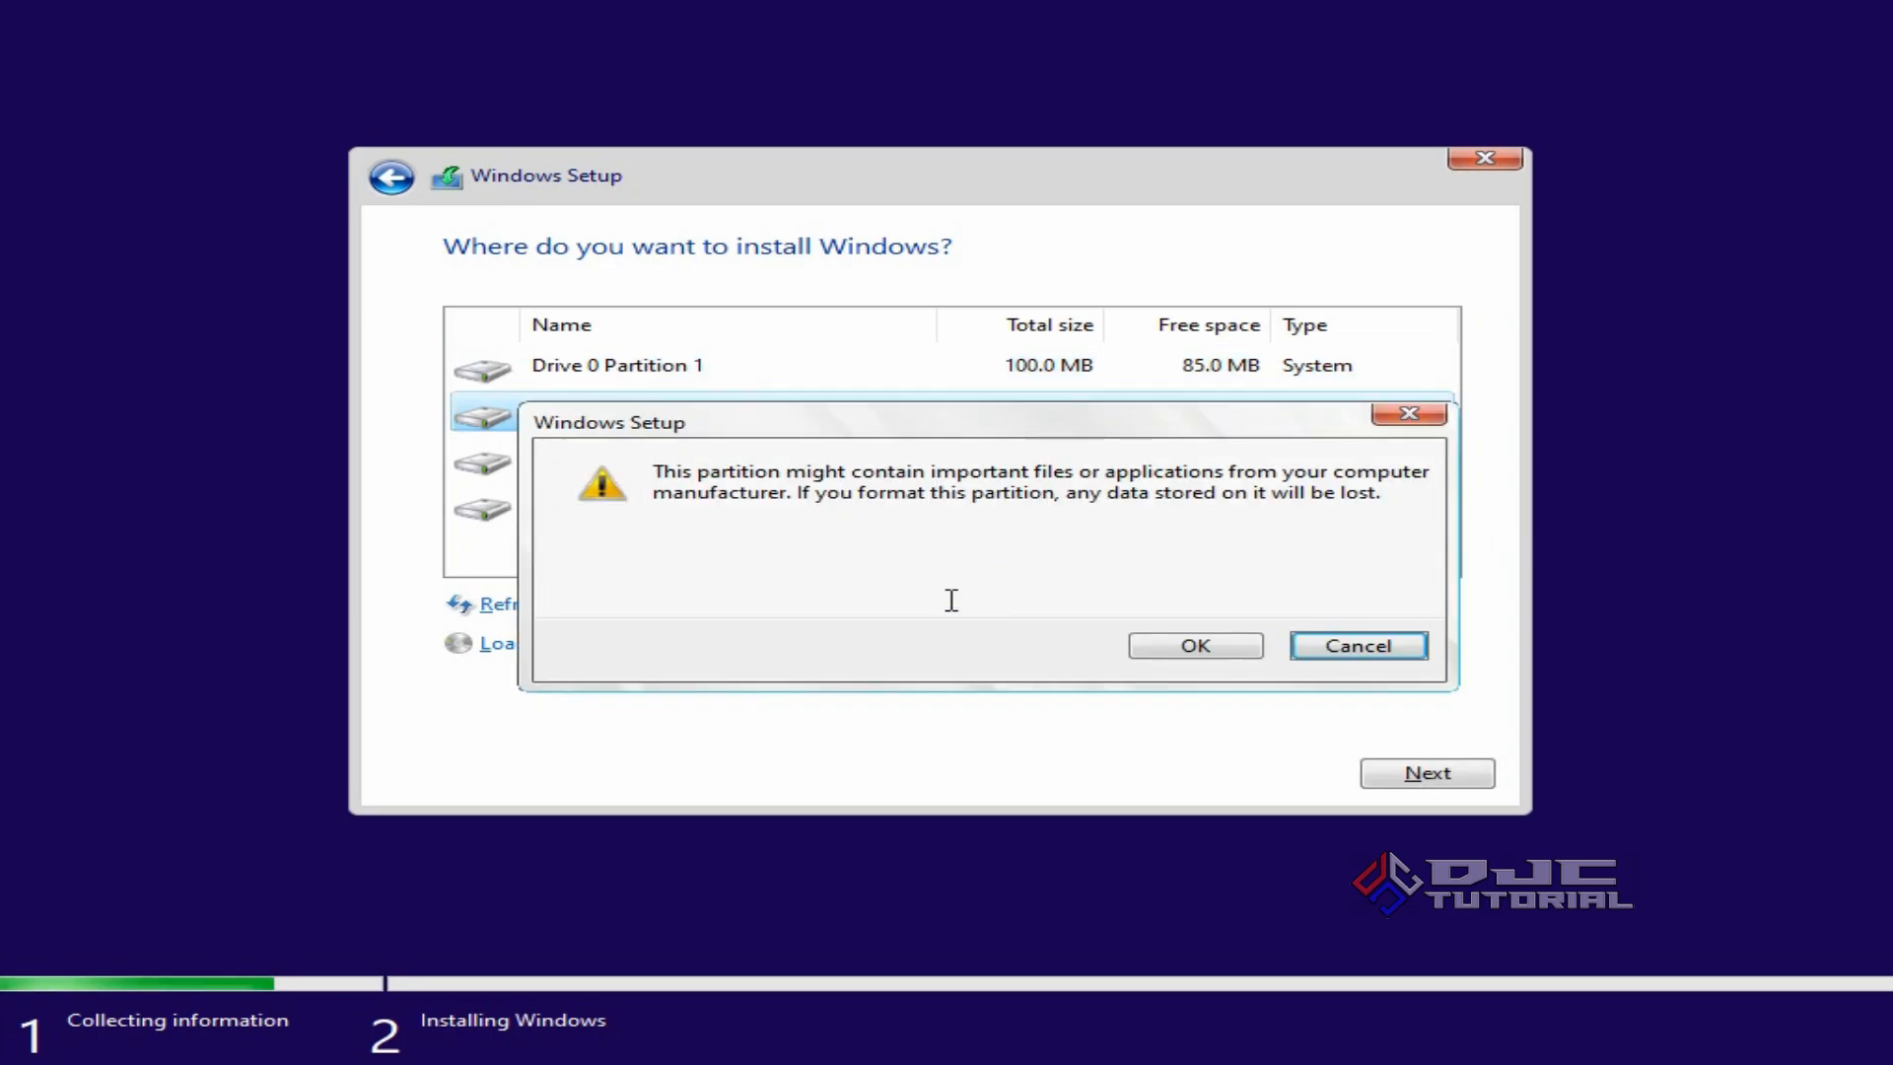
pyautogui.click(1136, 643)
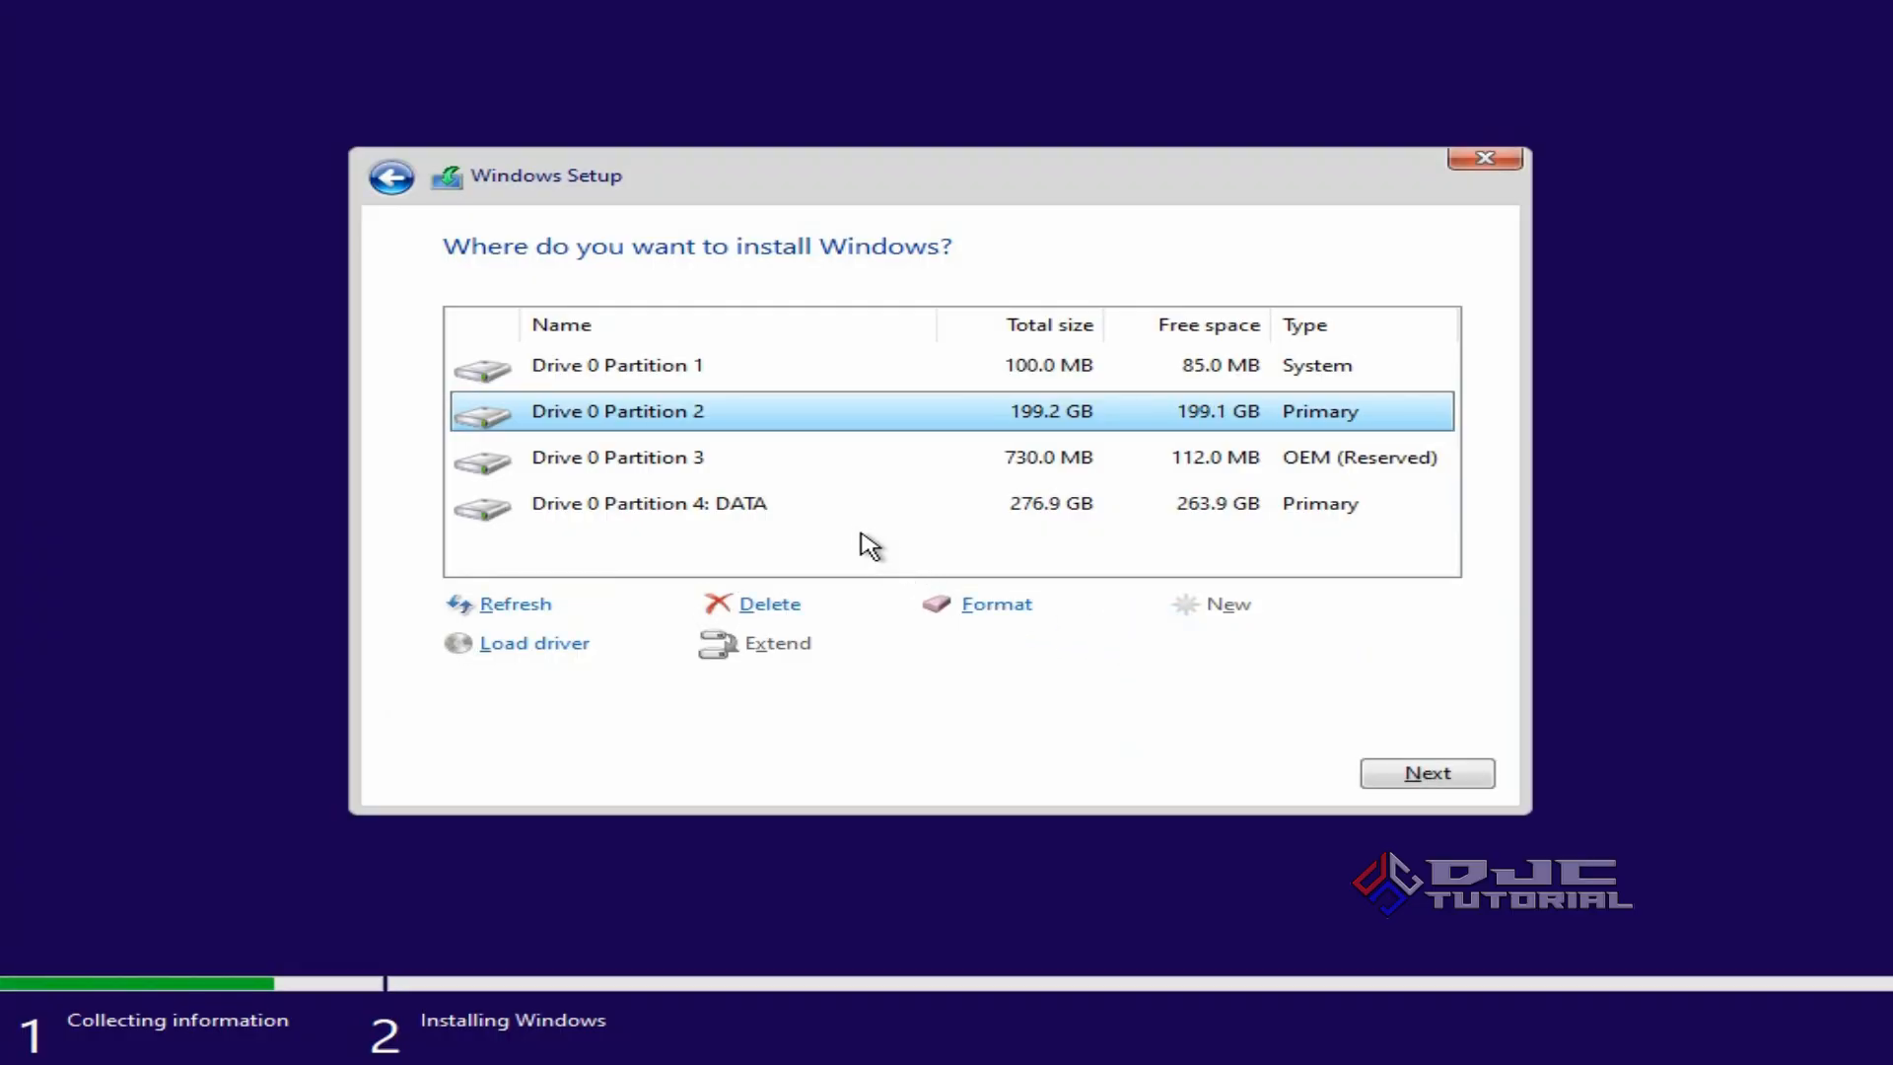
pyautogui.click(817, 466)
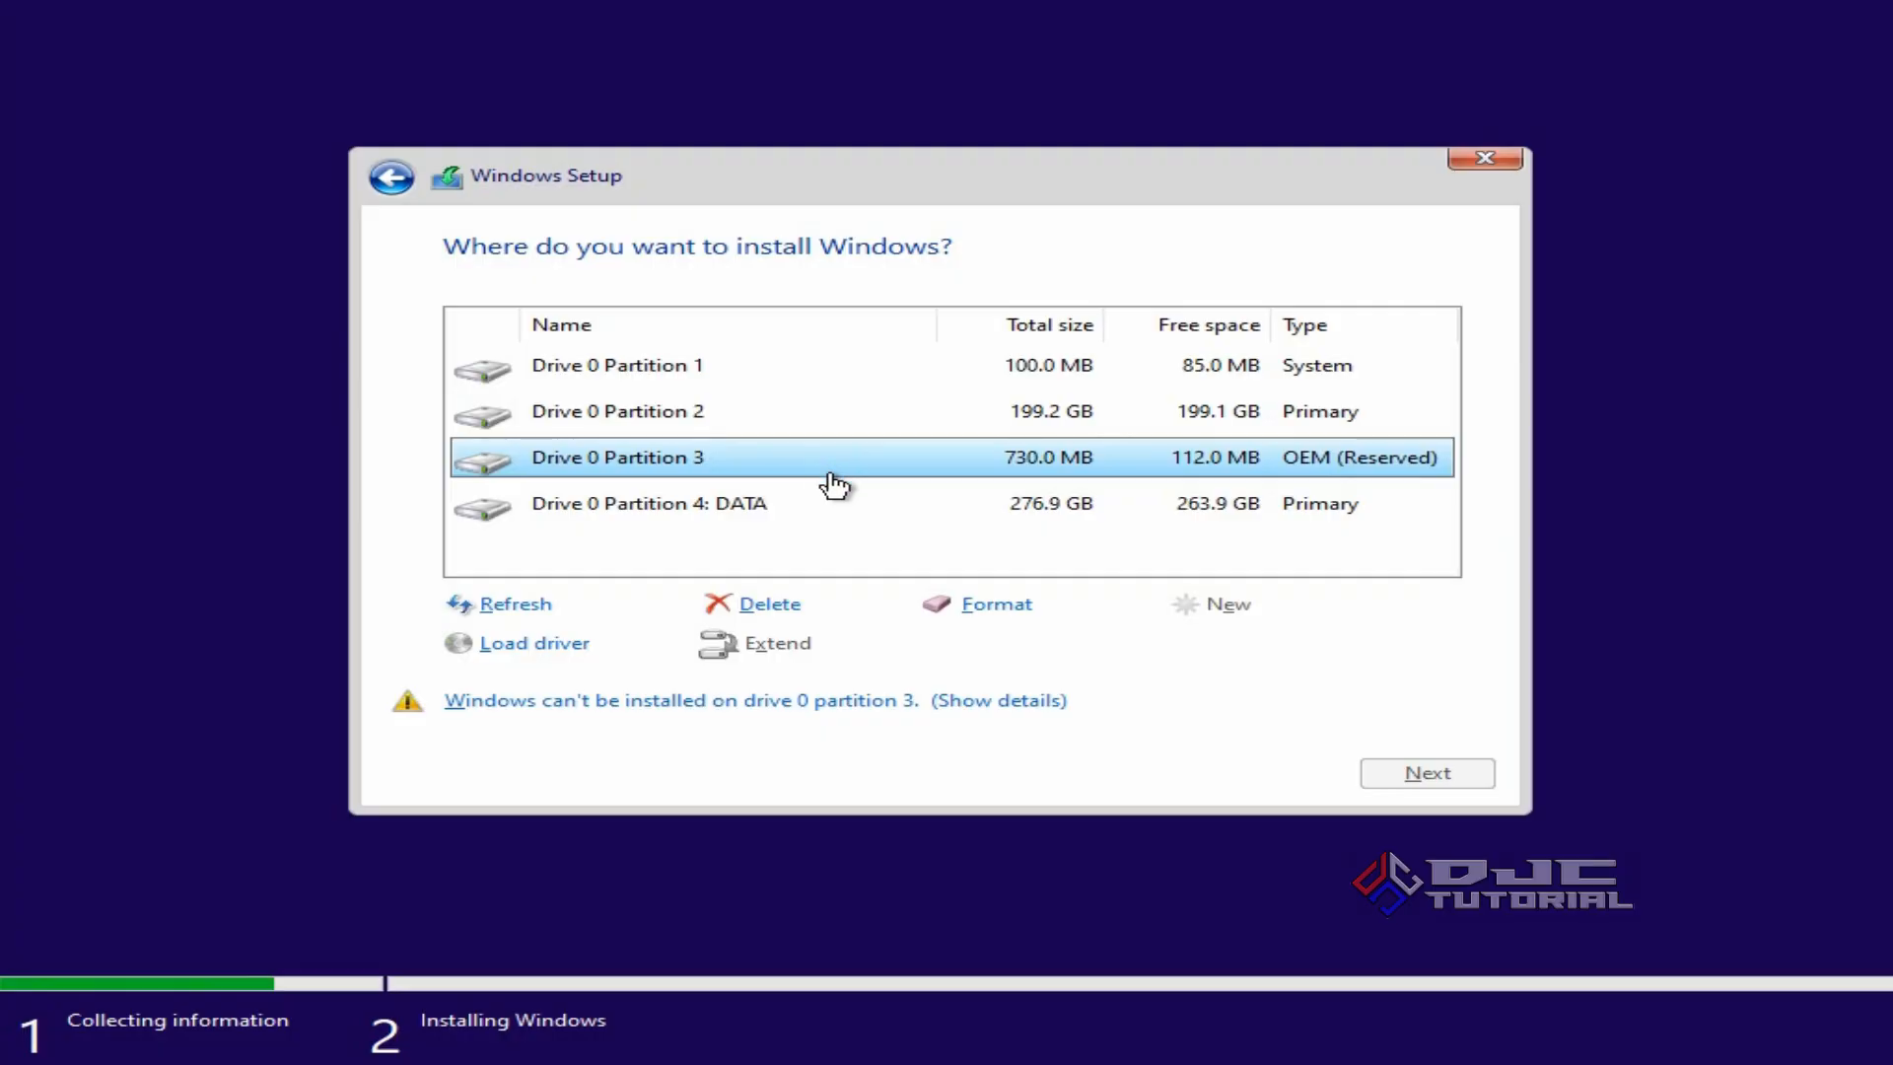
pyautogui.click(988, 602)
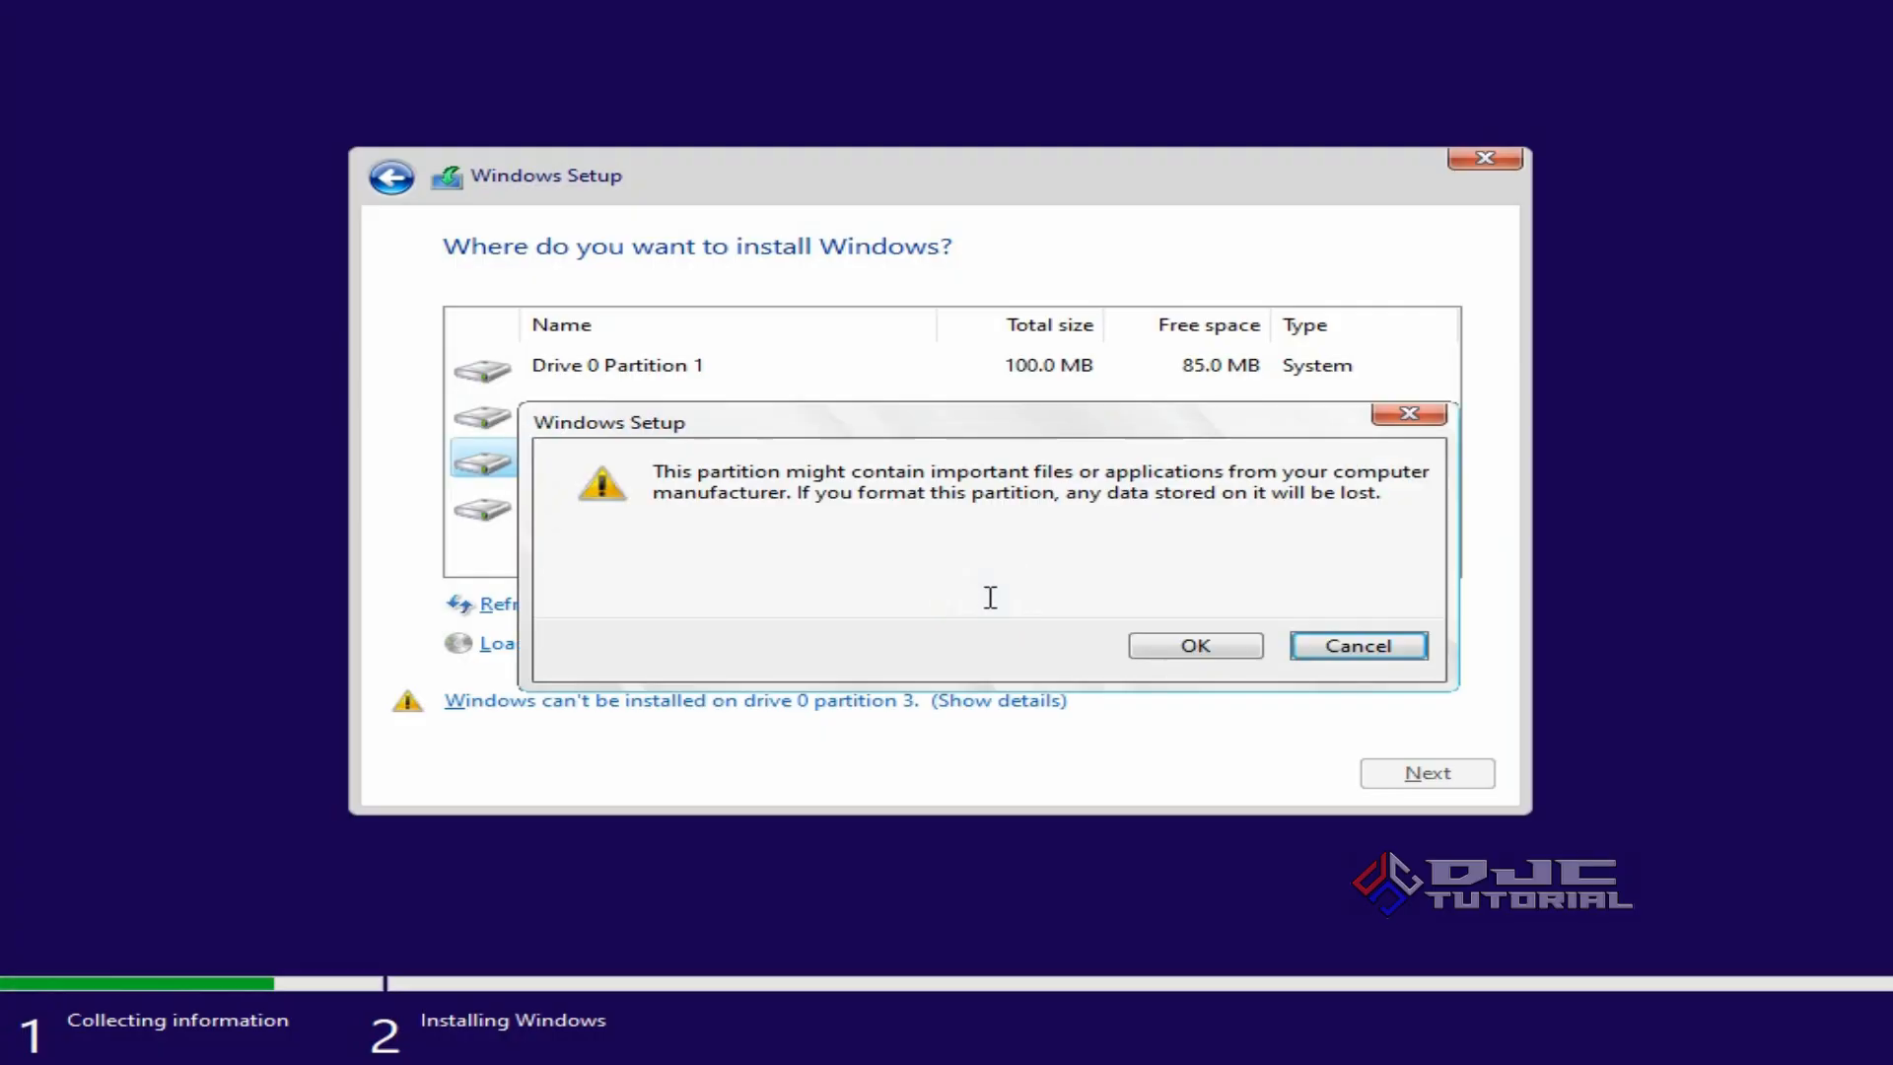
pyautogui.click(1150, 649)
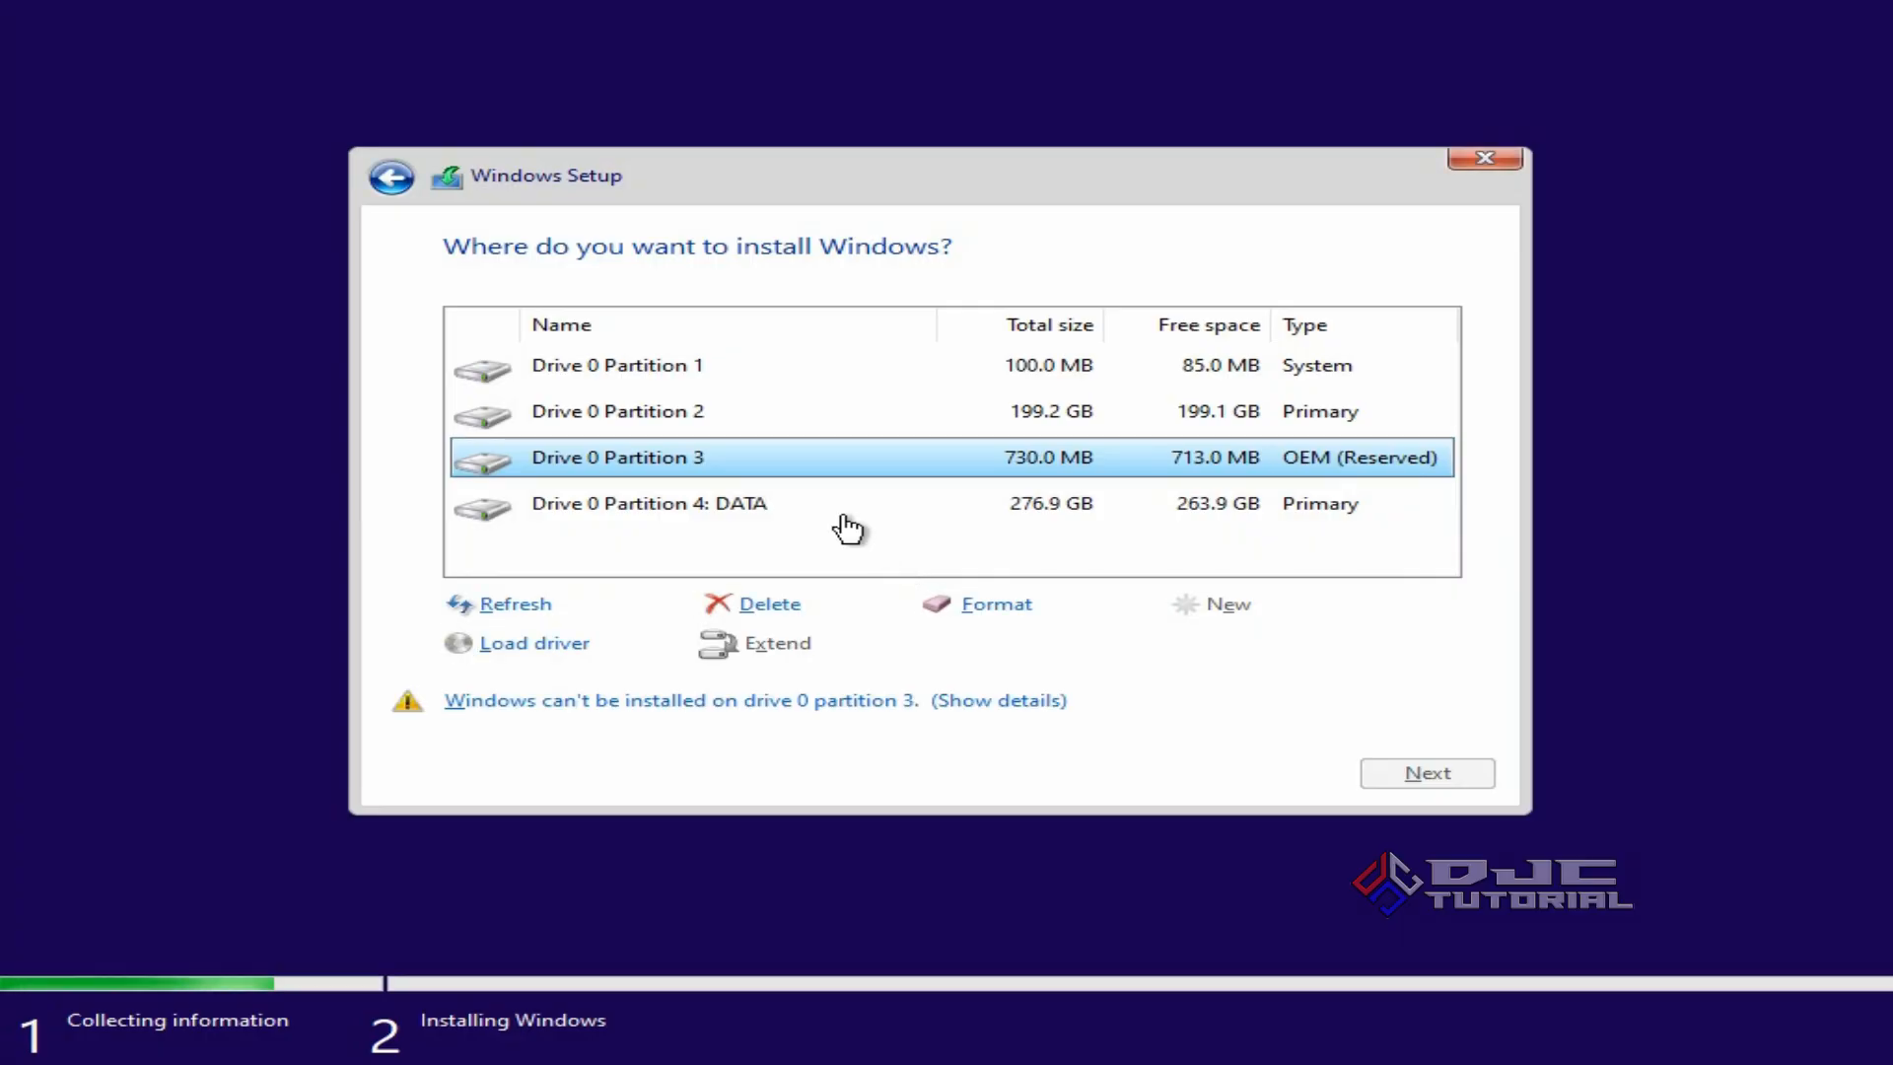
pyautogui.click(687, 375)
# Delete Partition 1, the 199.2 GB partition and the OEM Reserved partition, confirming each warning.
pyautogui.click(764, 603)
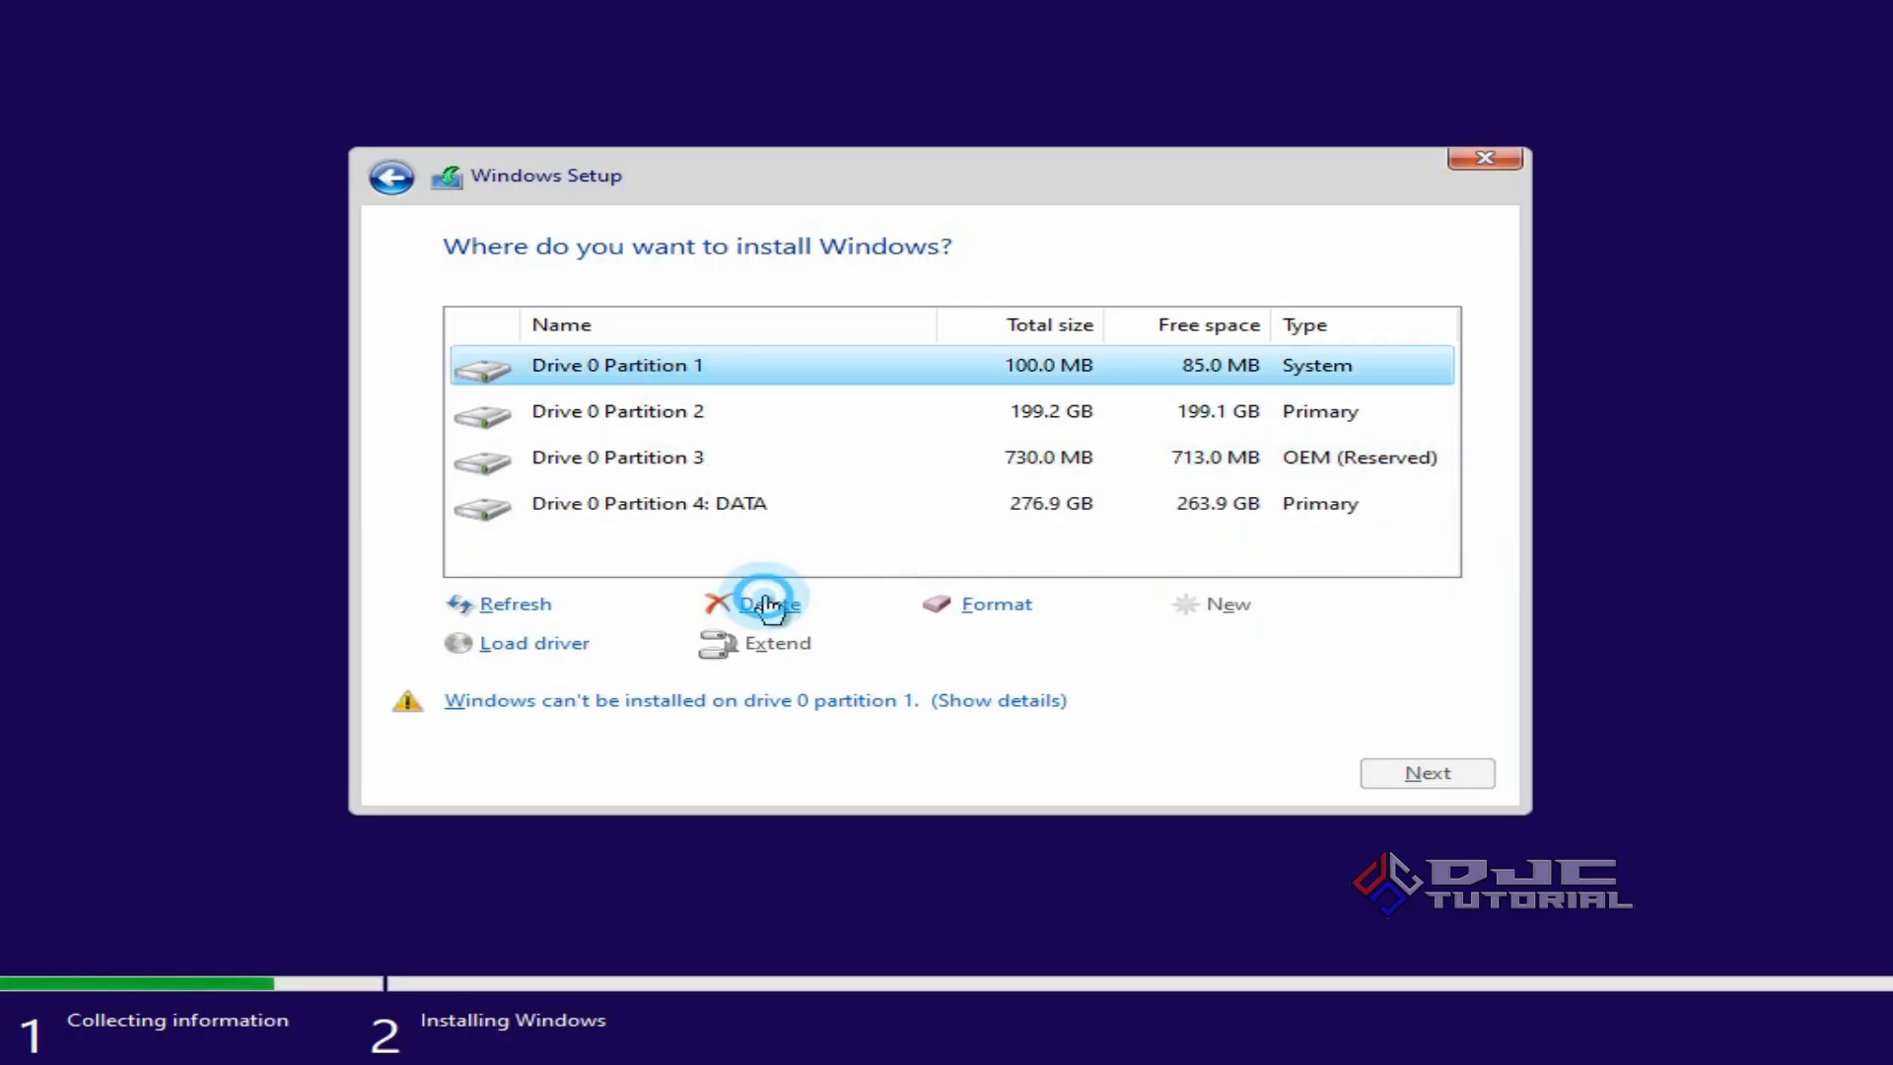
pyautogui.click(1168, 649)
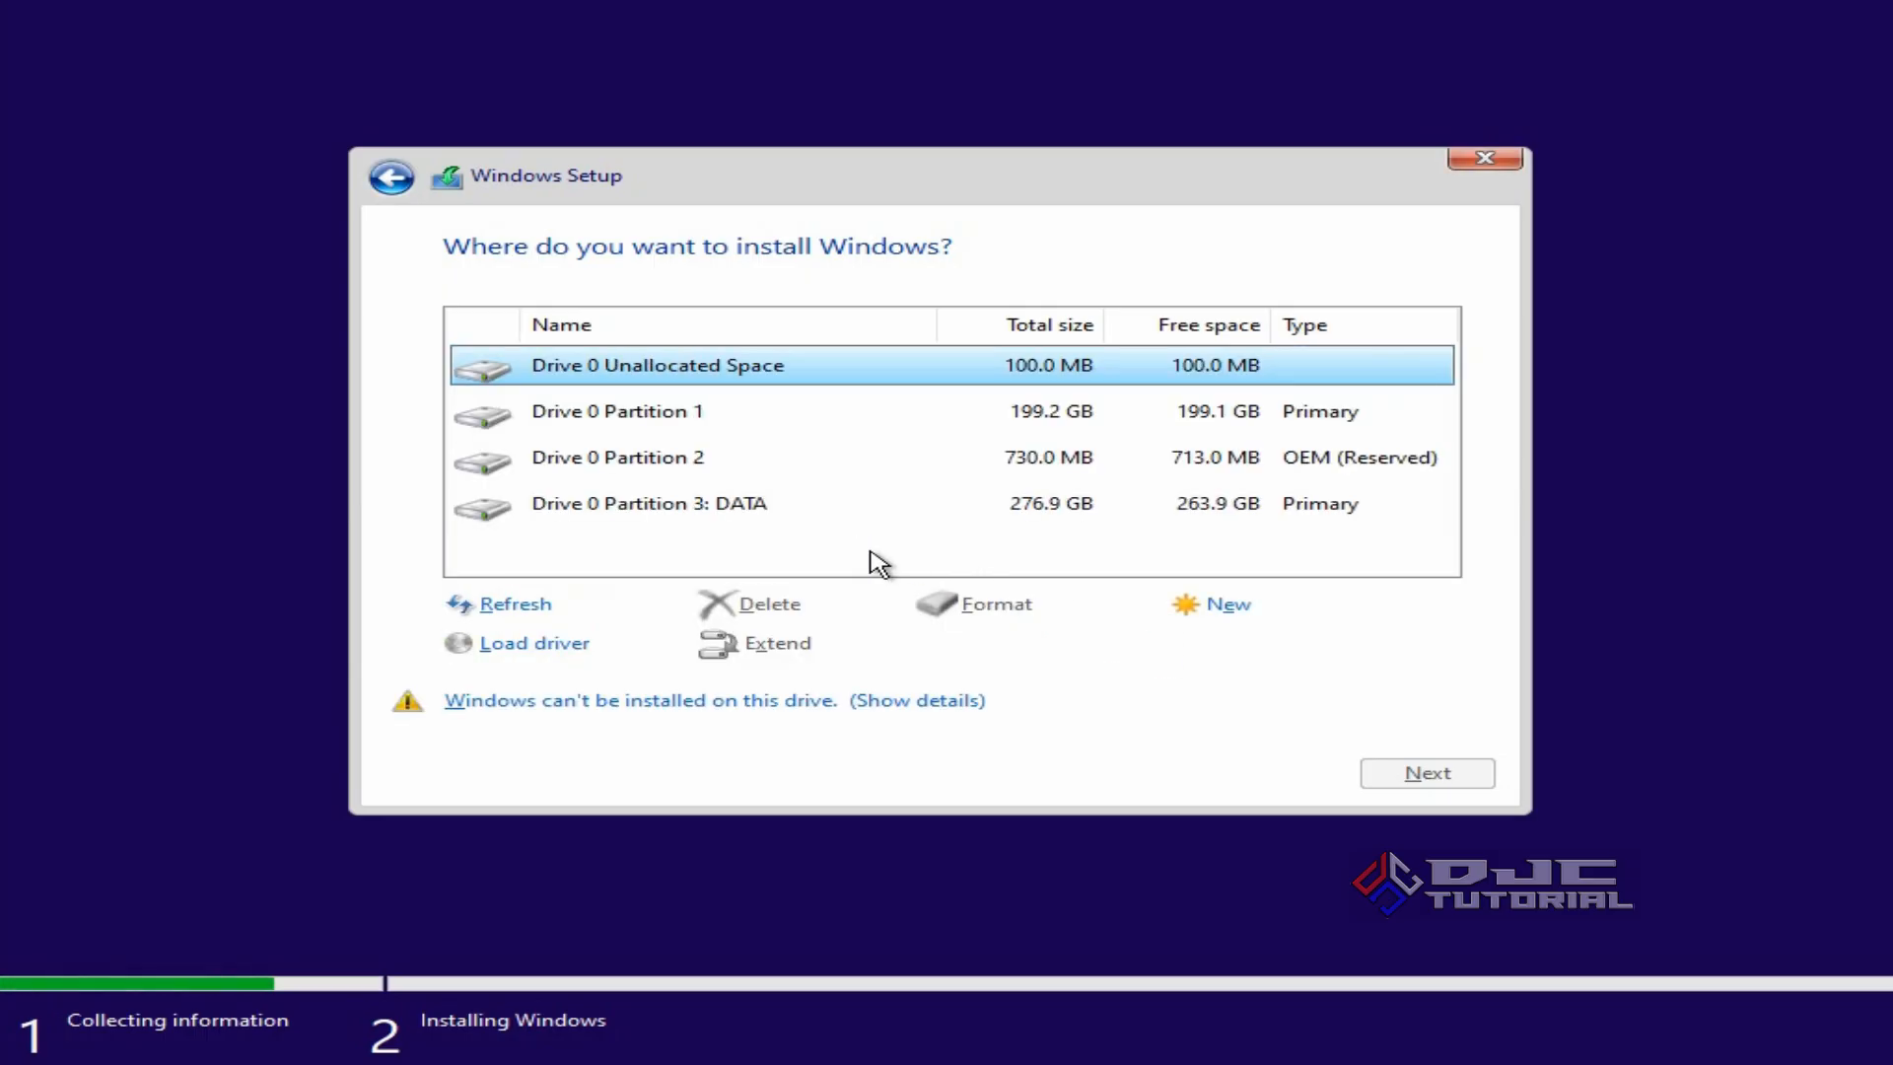
pyautogui.click(690, 419)
pyautogui.click(774, 606)
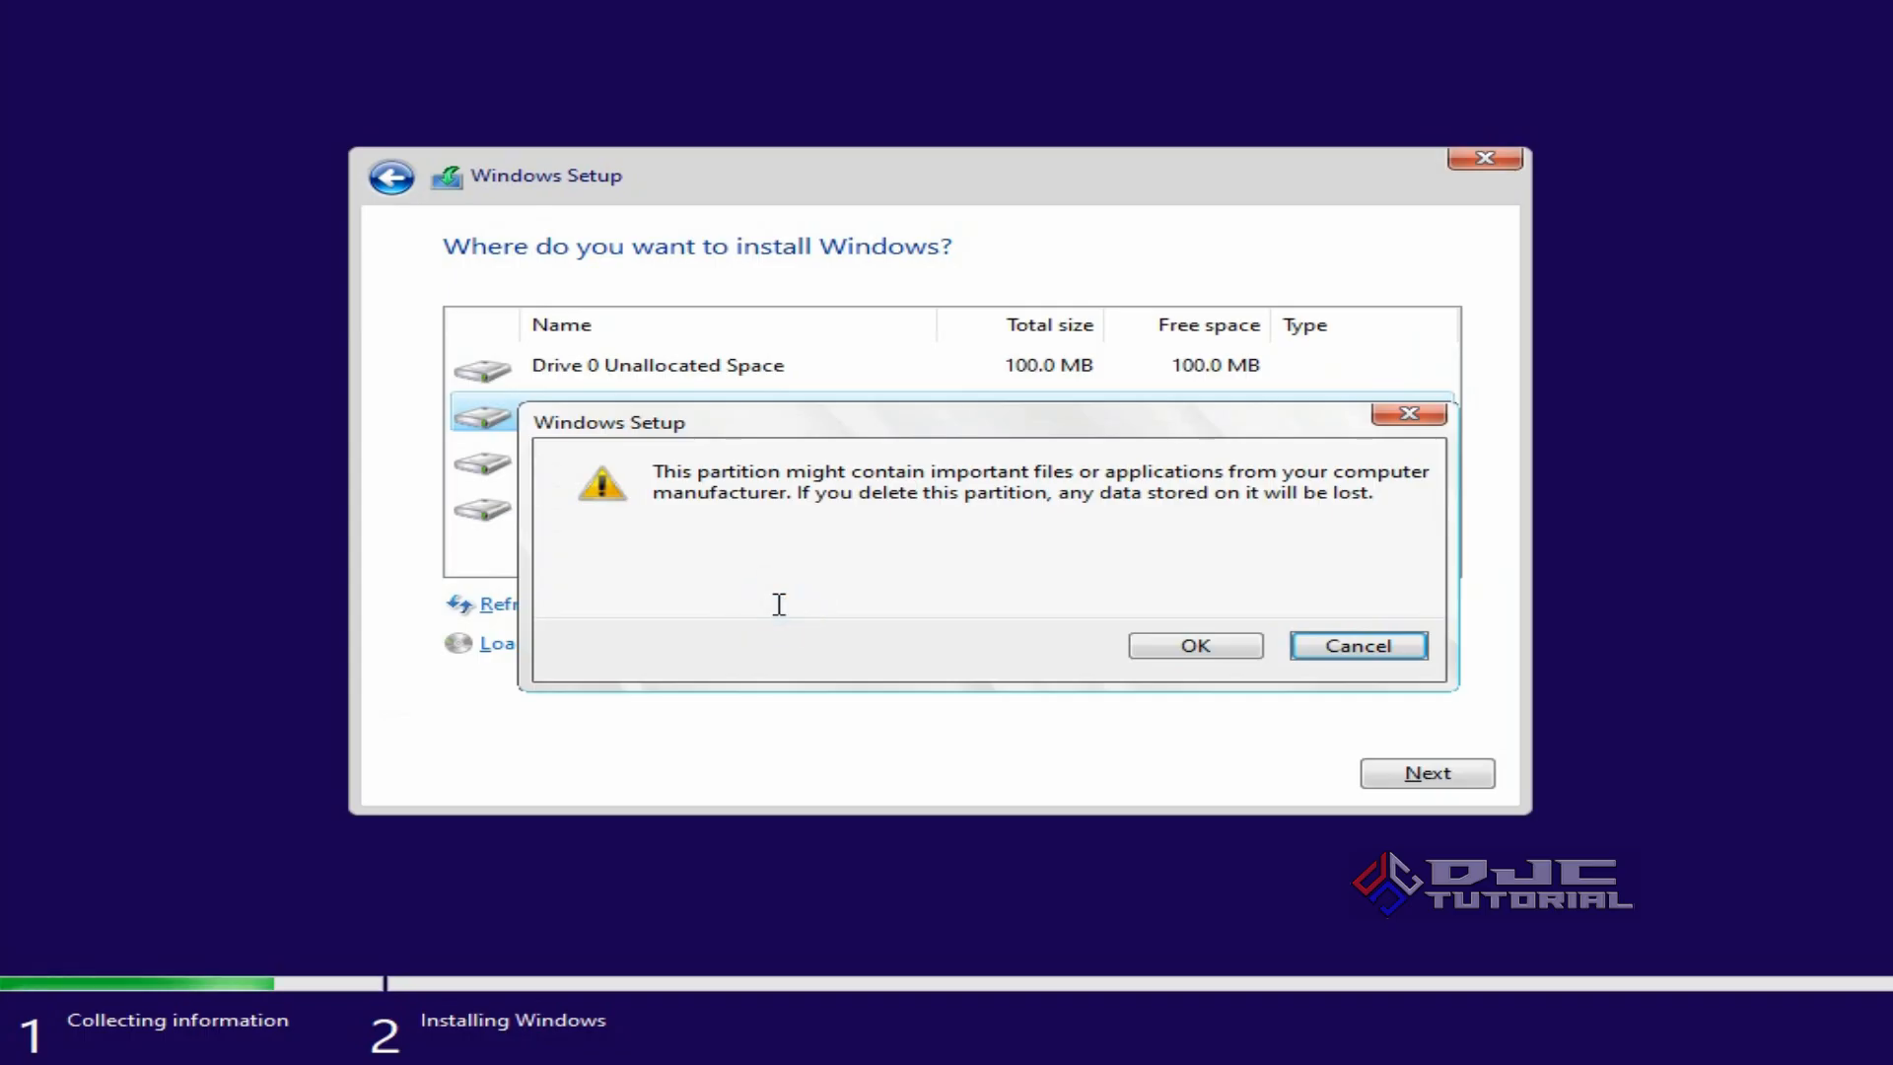
pyautogui.click(1148, 647)
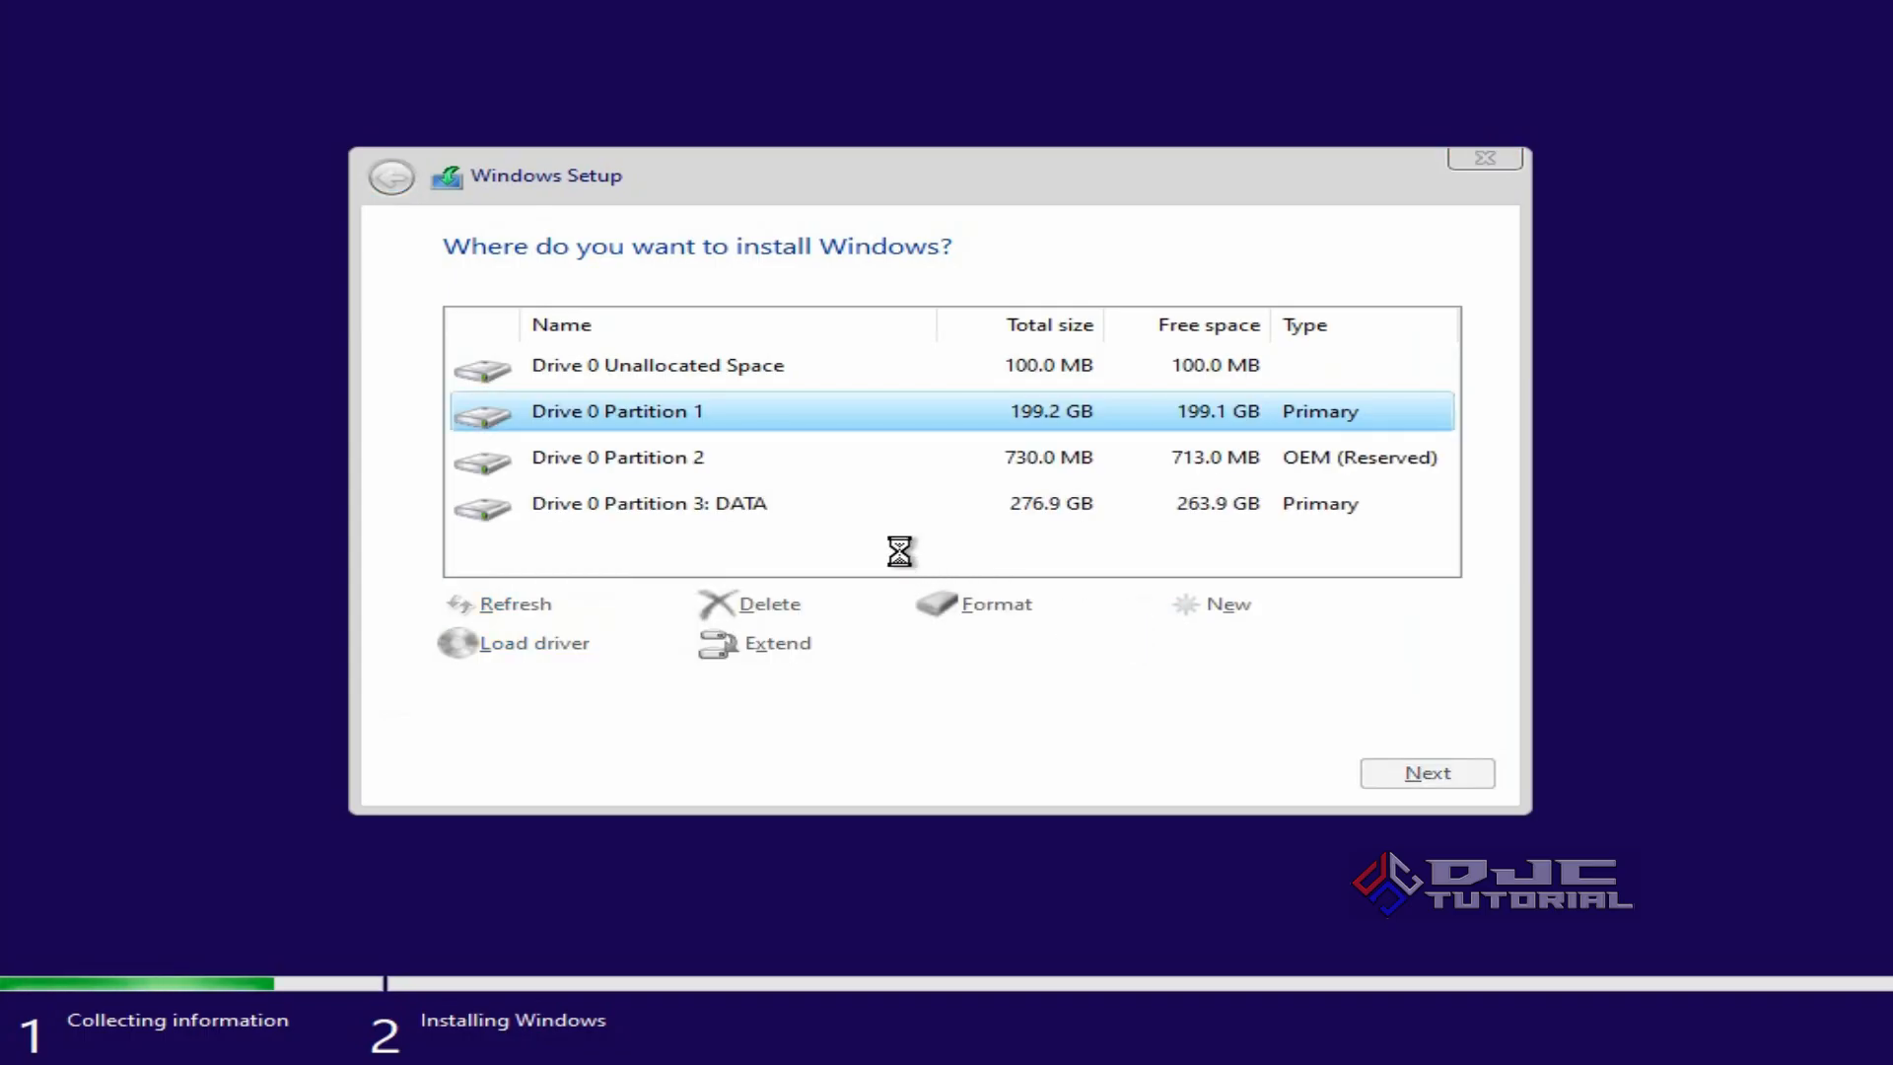
pyautogui.click(675, 414)
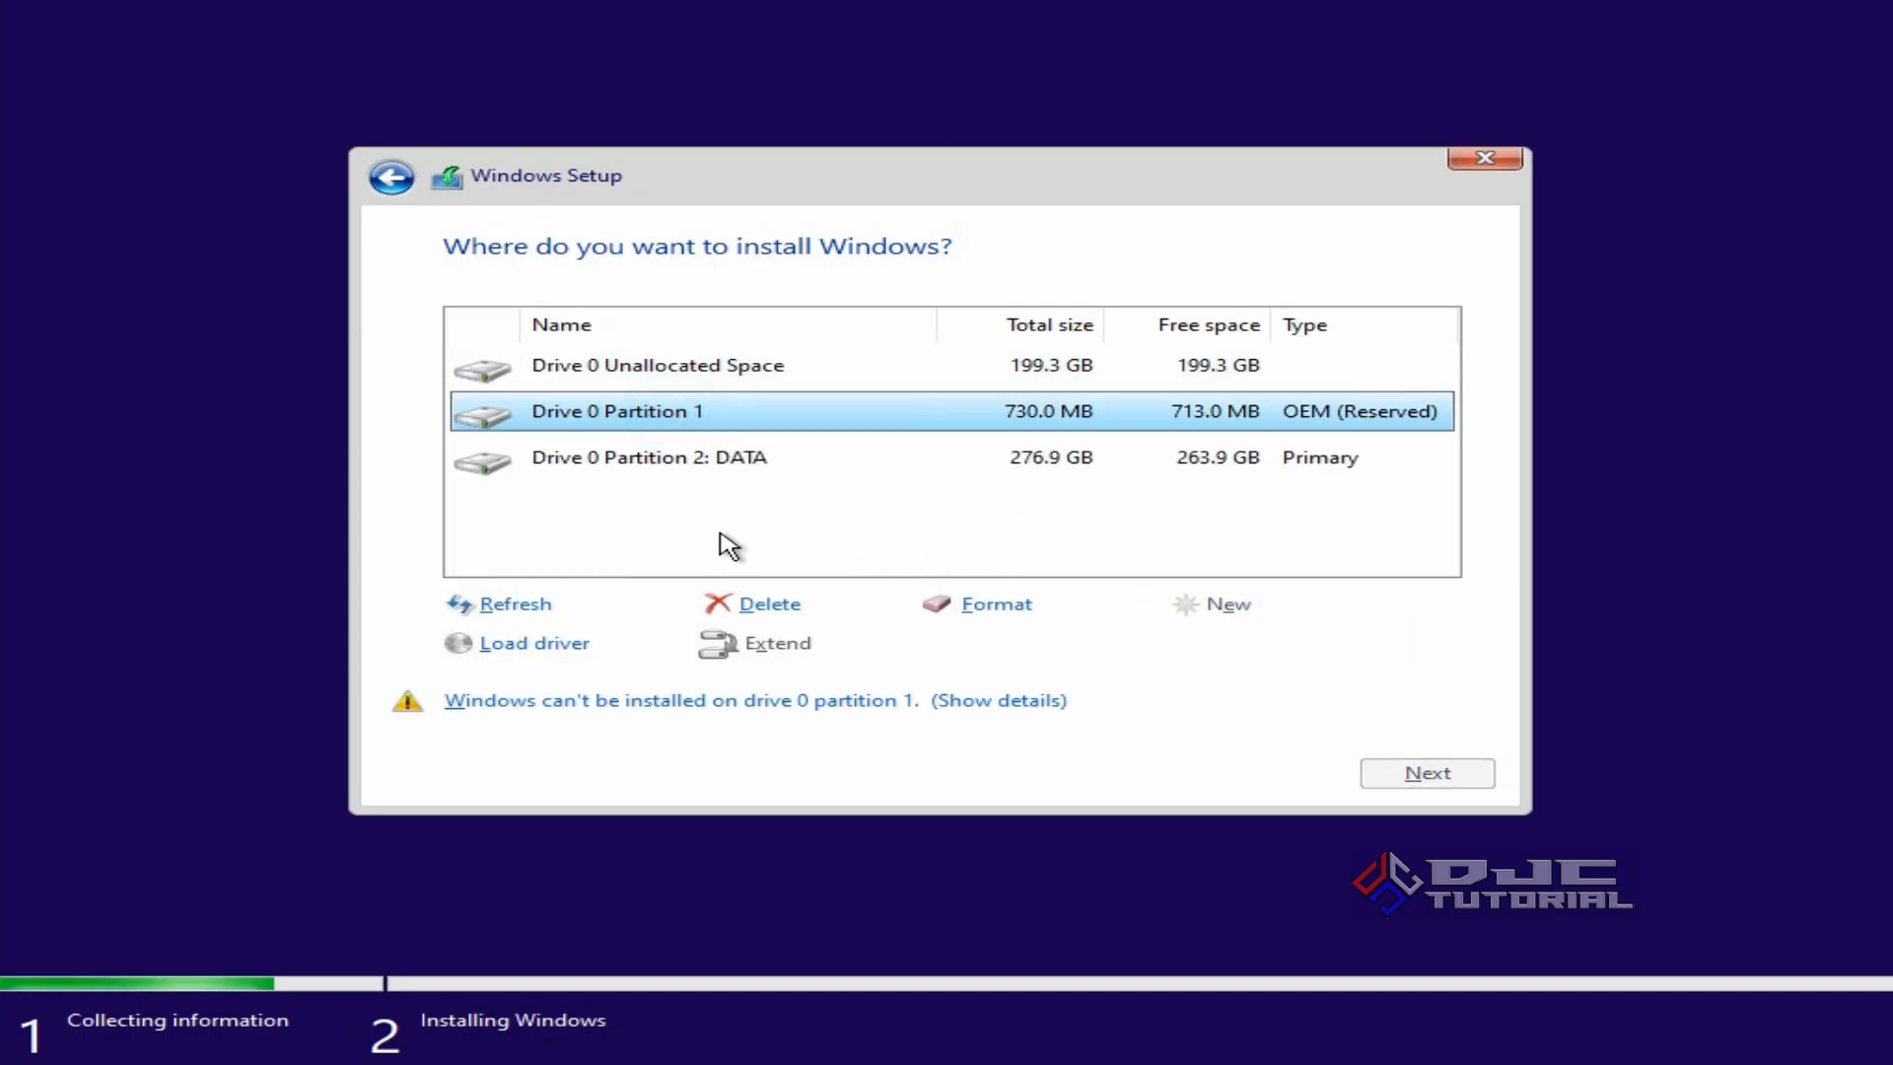
pyautogui.click(773, 605)
pyautogui.click(1144, 649)
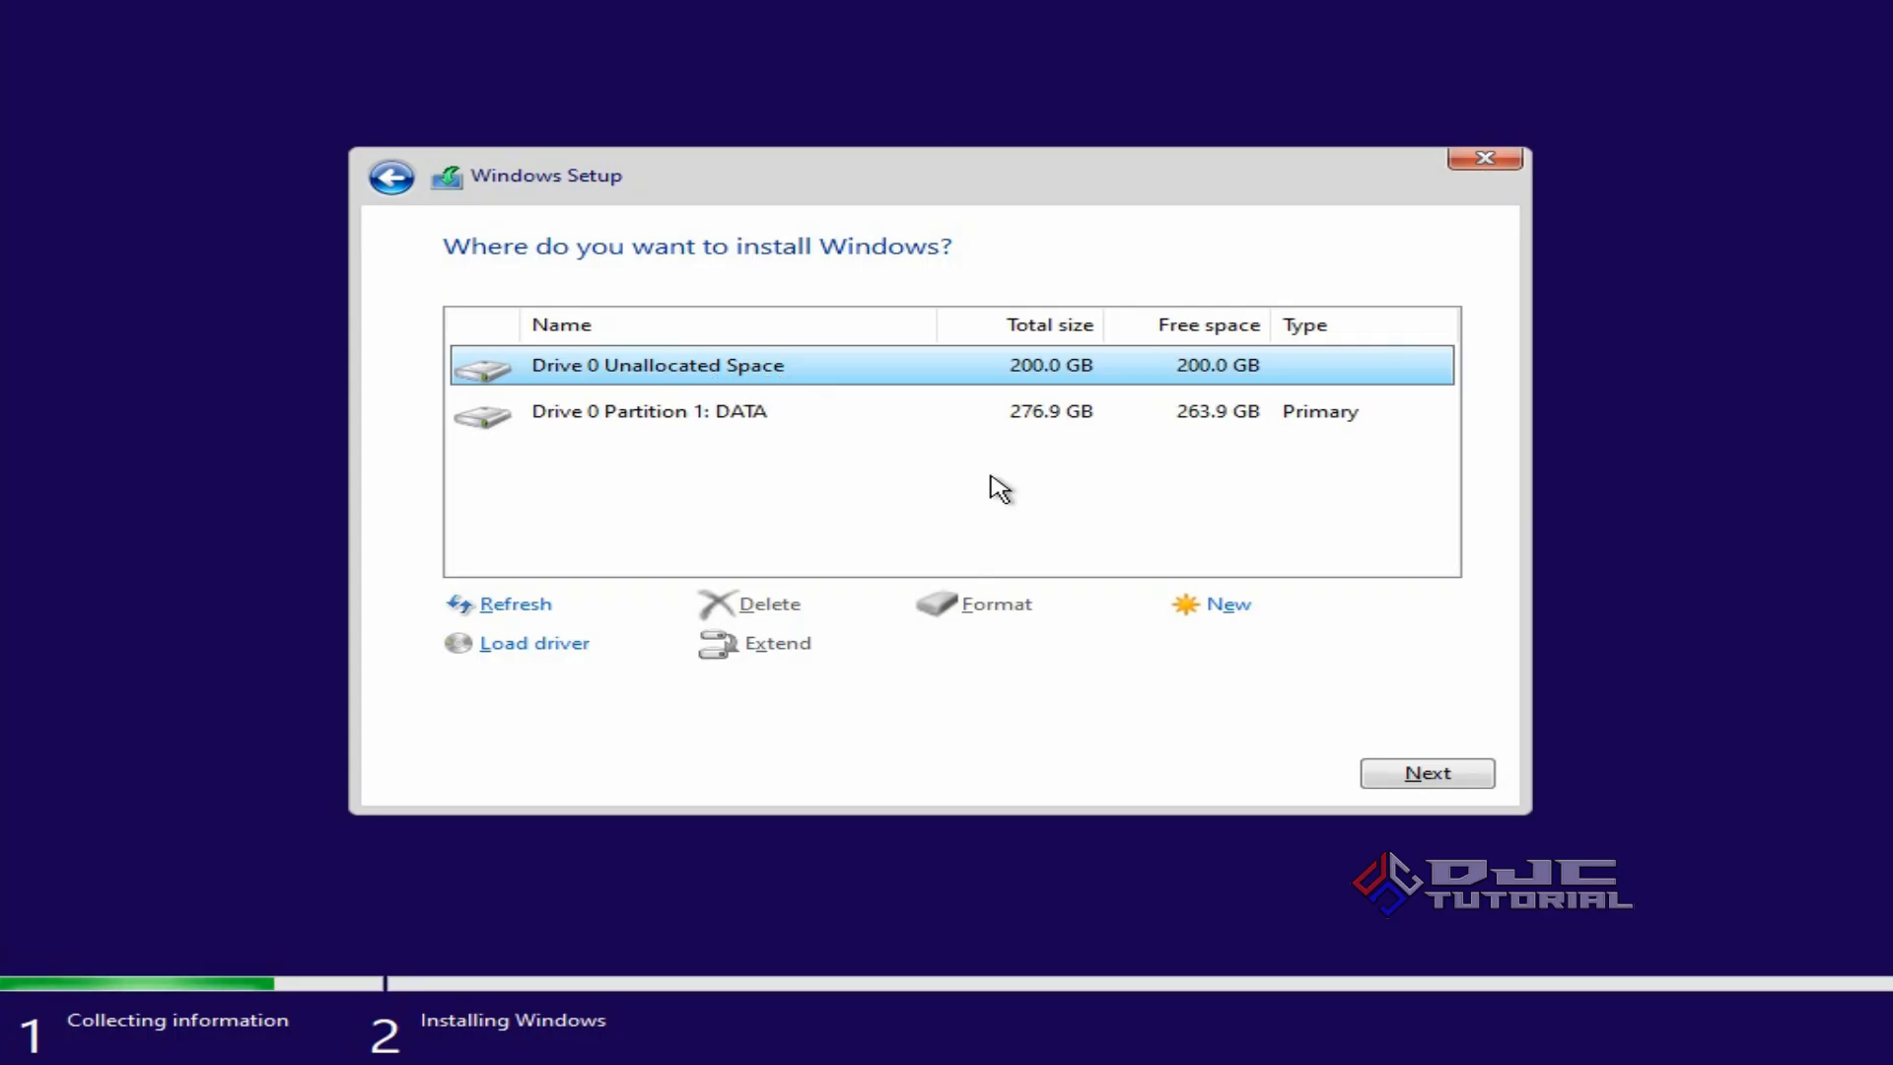
# Create a 204799 MB partition in the unallocated space and install Windows on it.
pyautogui.click(1215, 608)
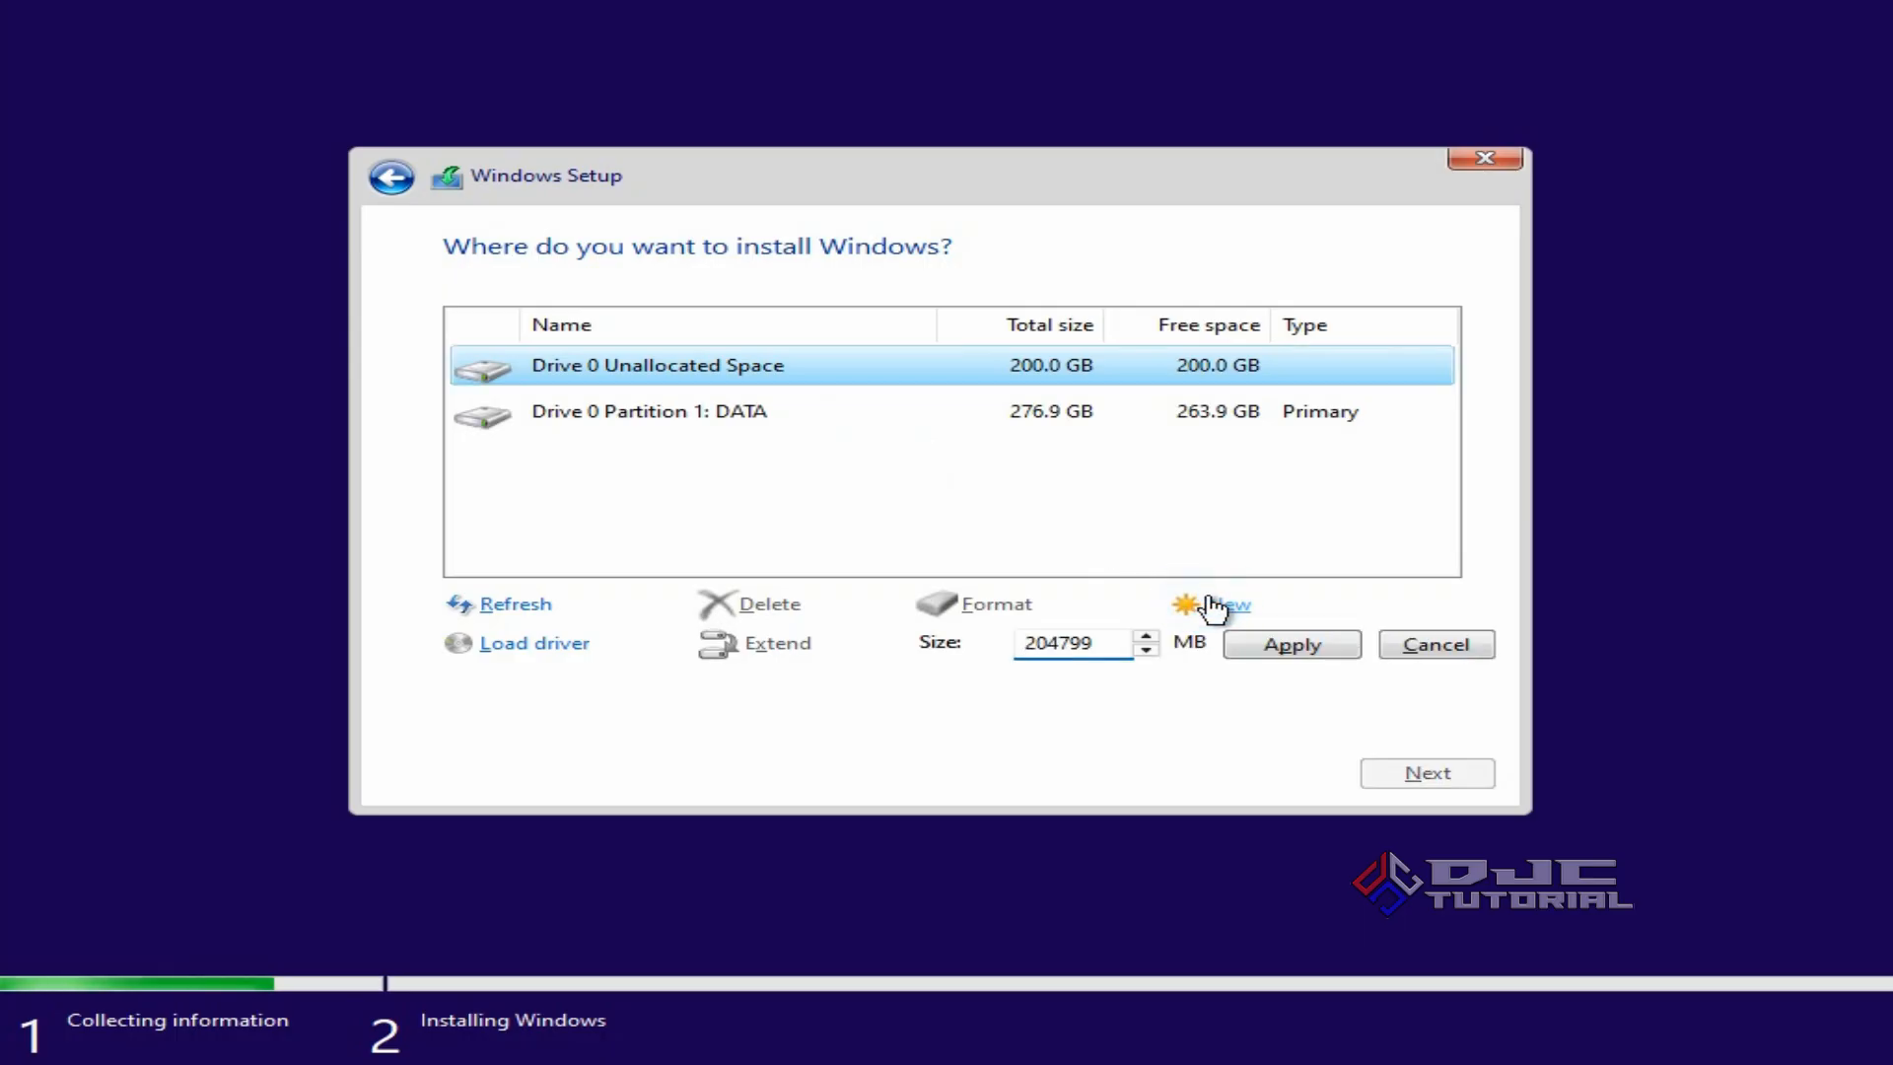
pyautogui.click(1253, 649)
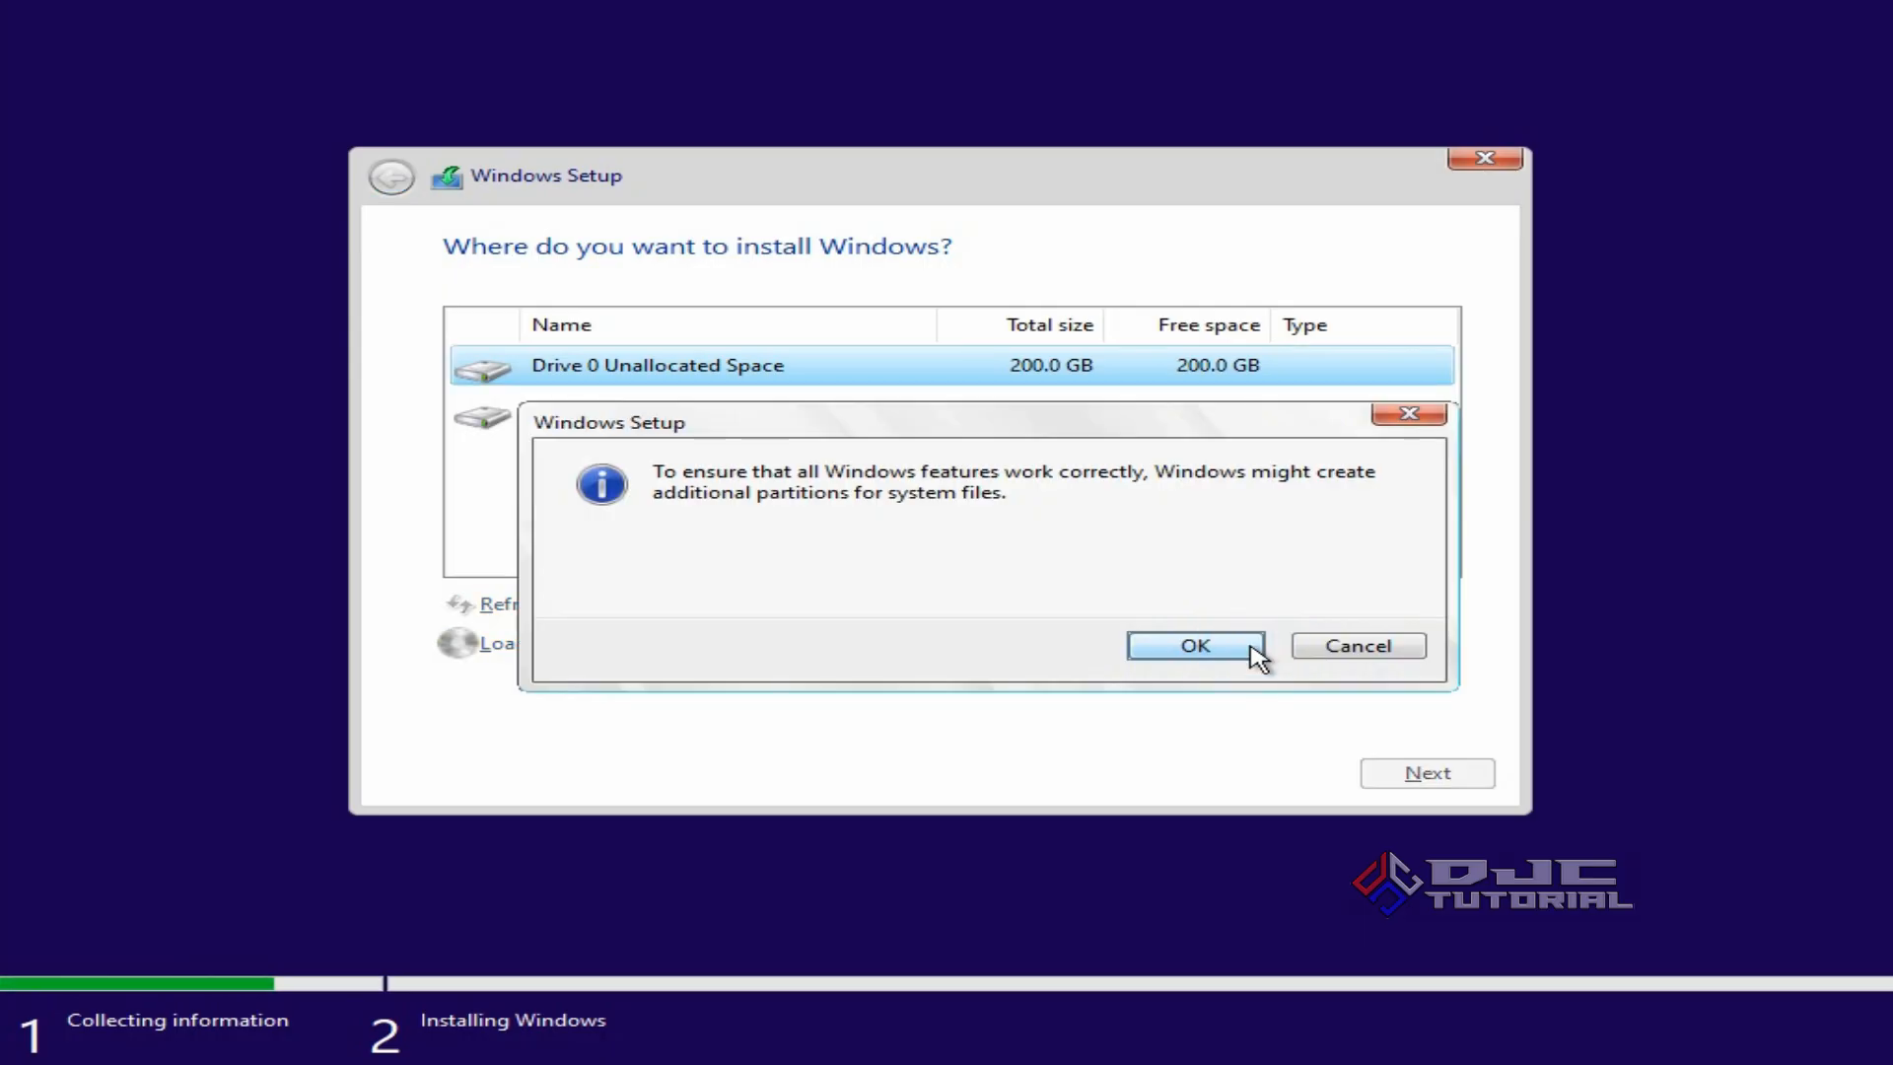
pyautogui.click(1196, 653)
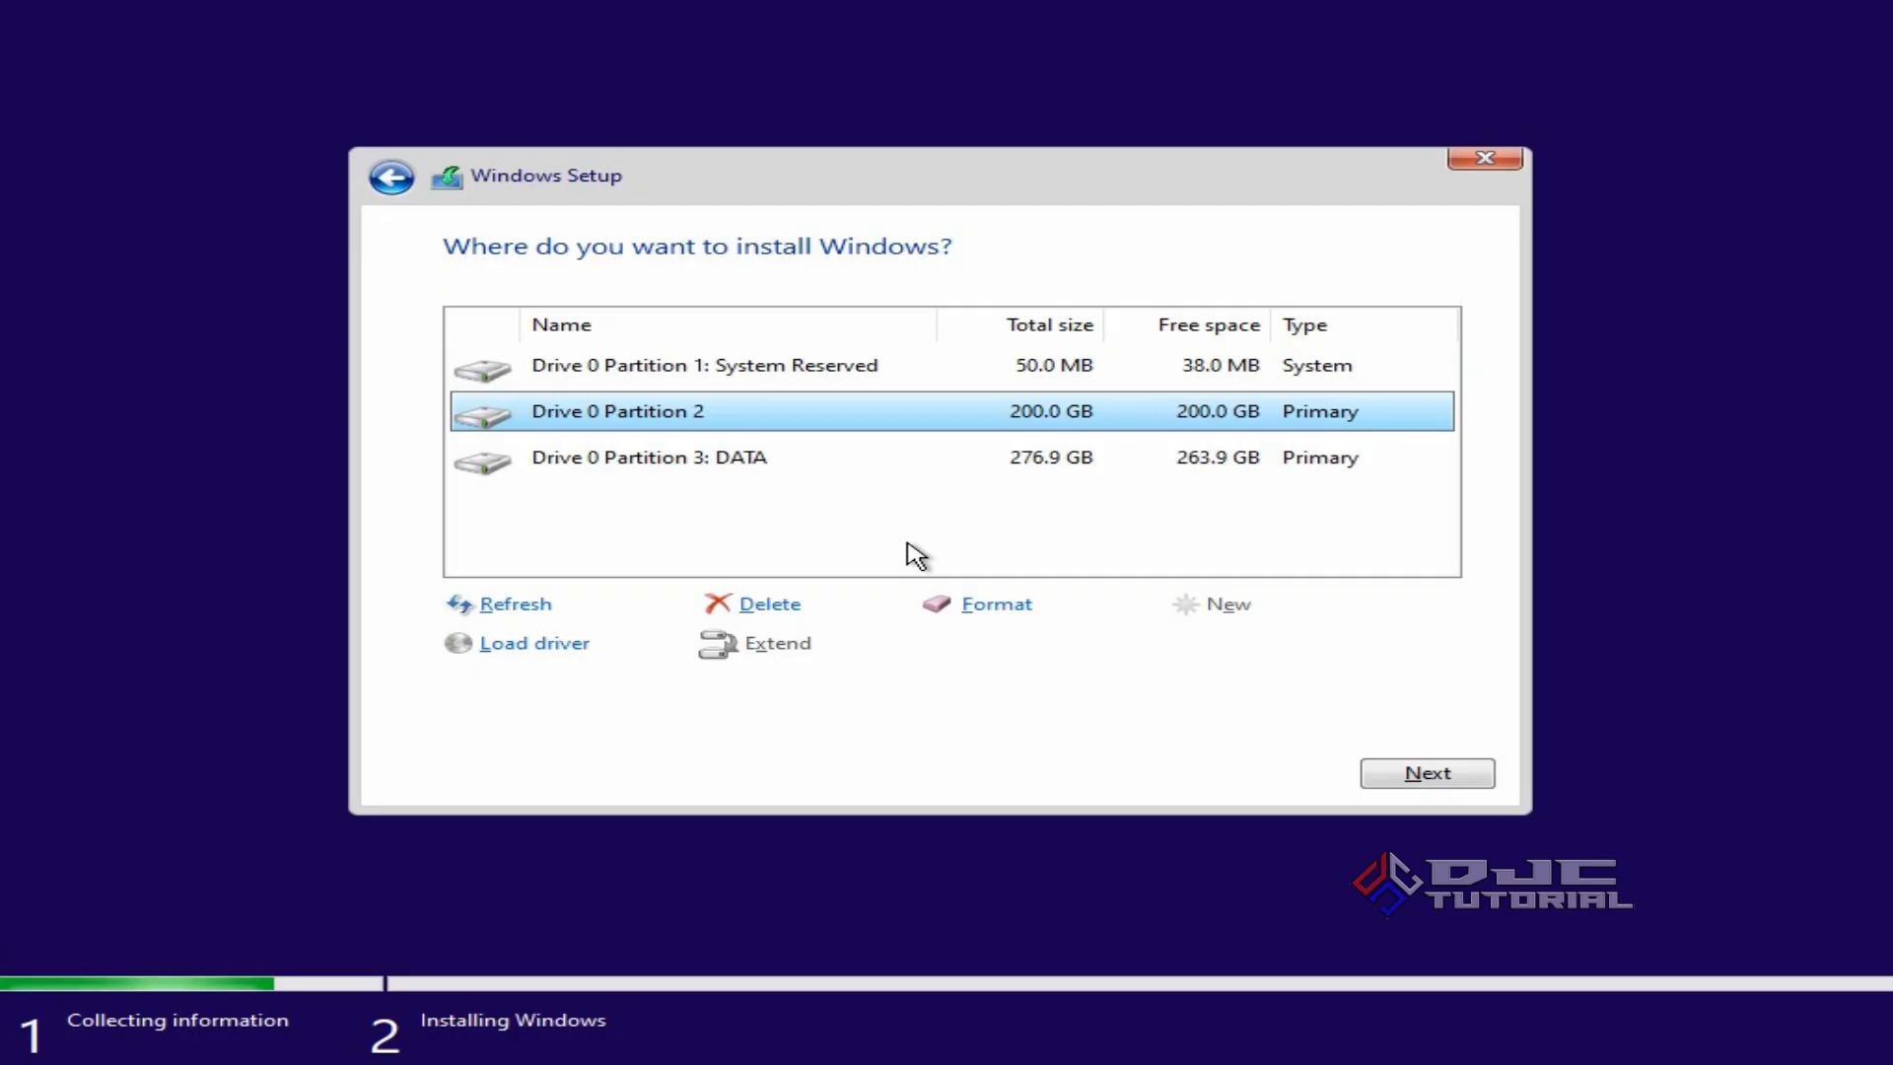
pyautogui.click(1408, 776)
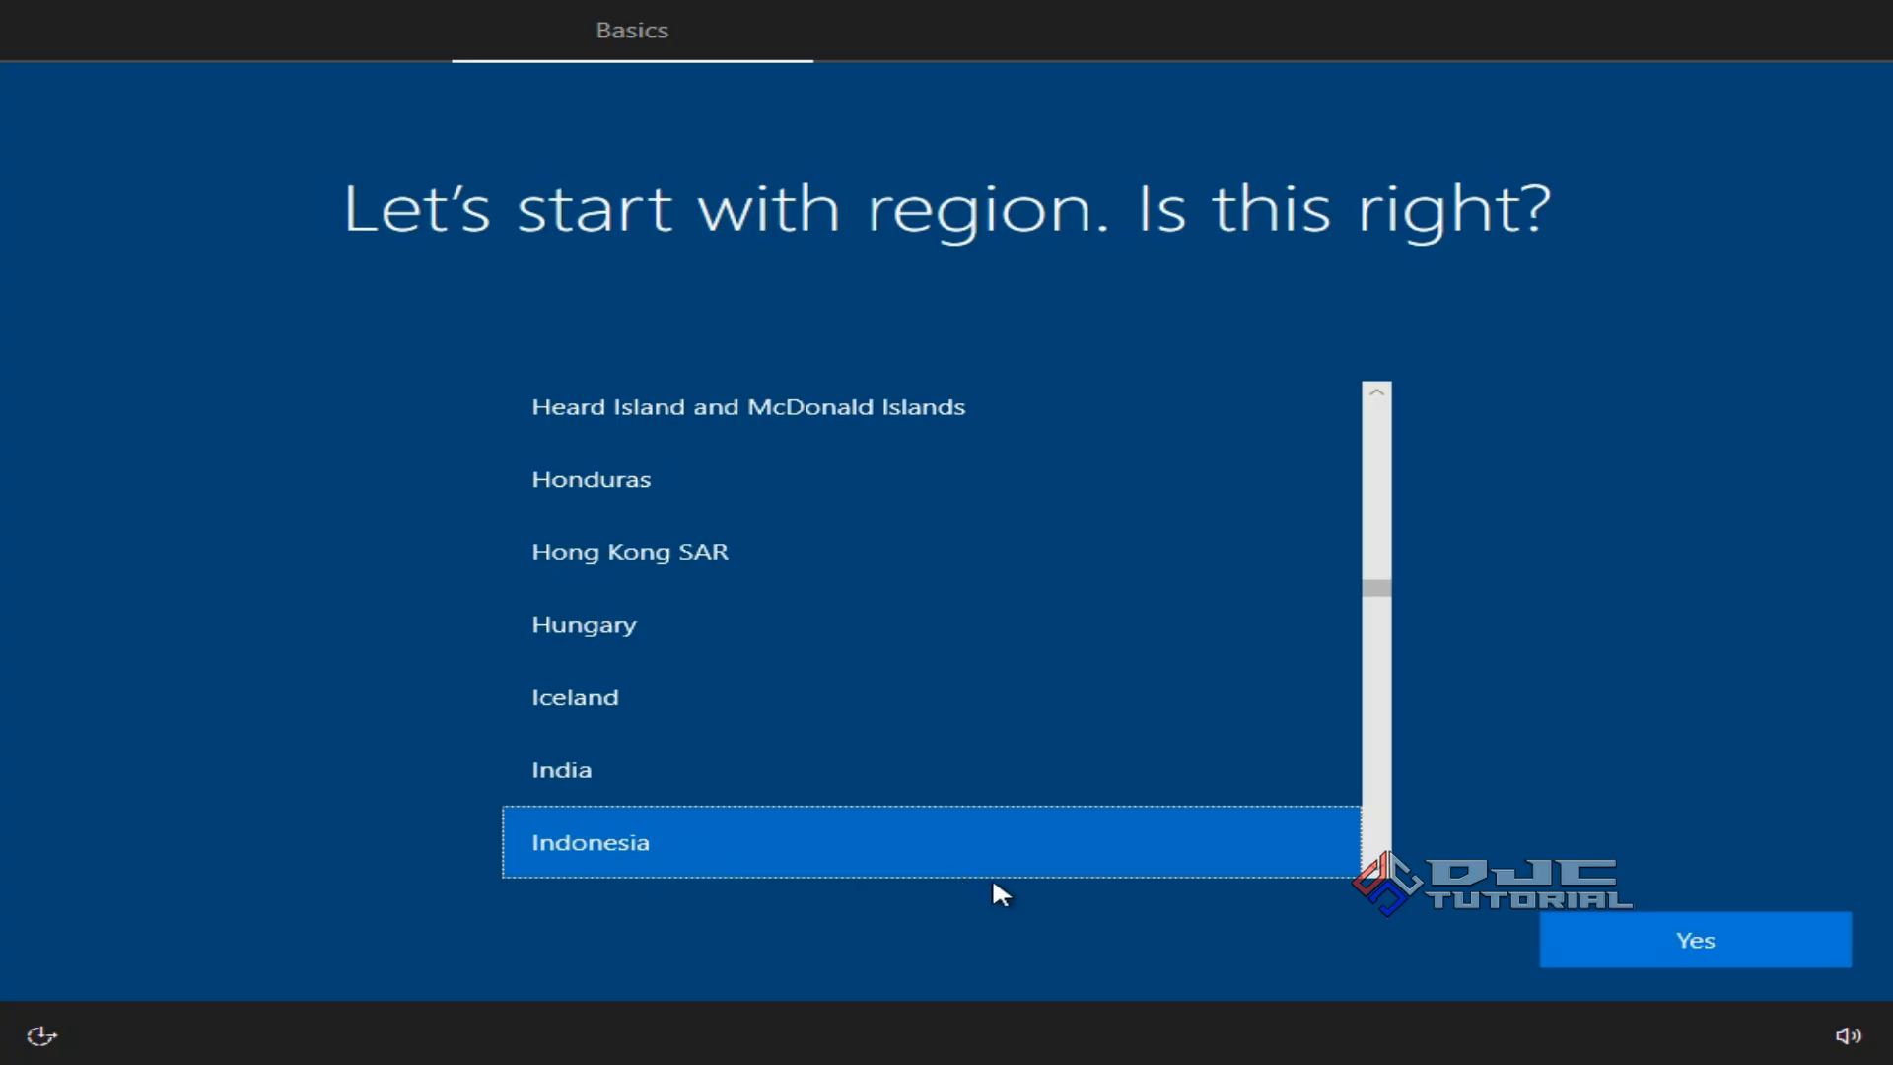
# Confirm region Indonesia and US keyboard layout, skipping any second layout.
pyautogui.click(1618, 937)
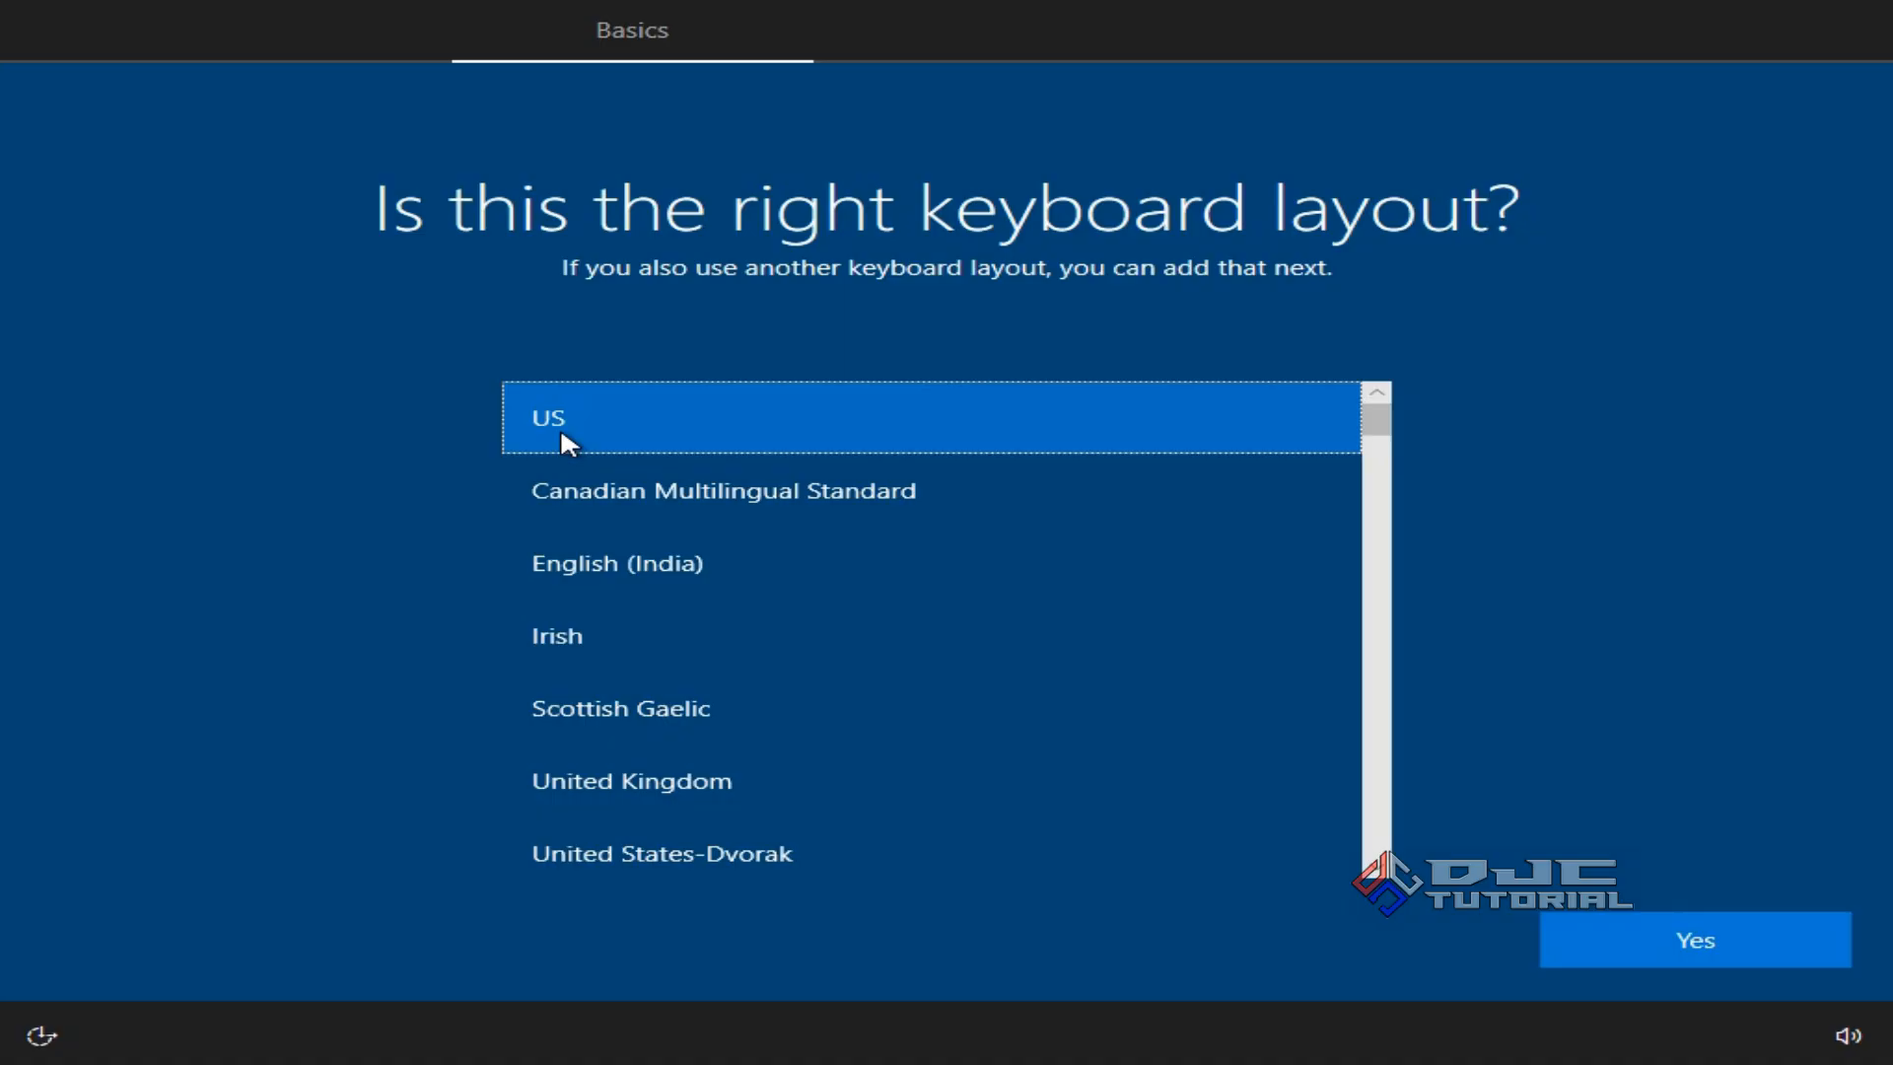
pyautogui.click(1609, 941)
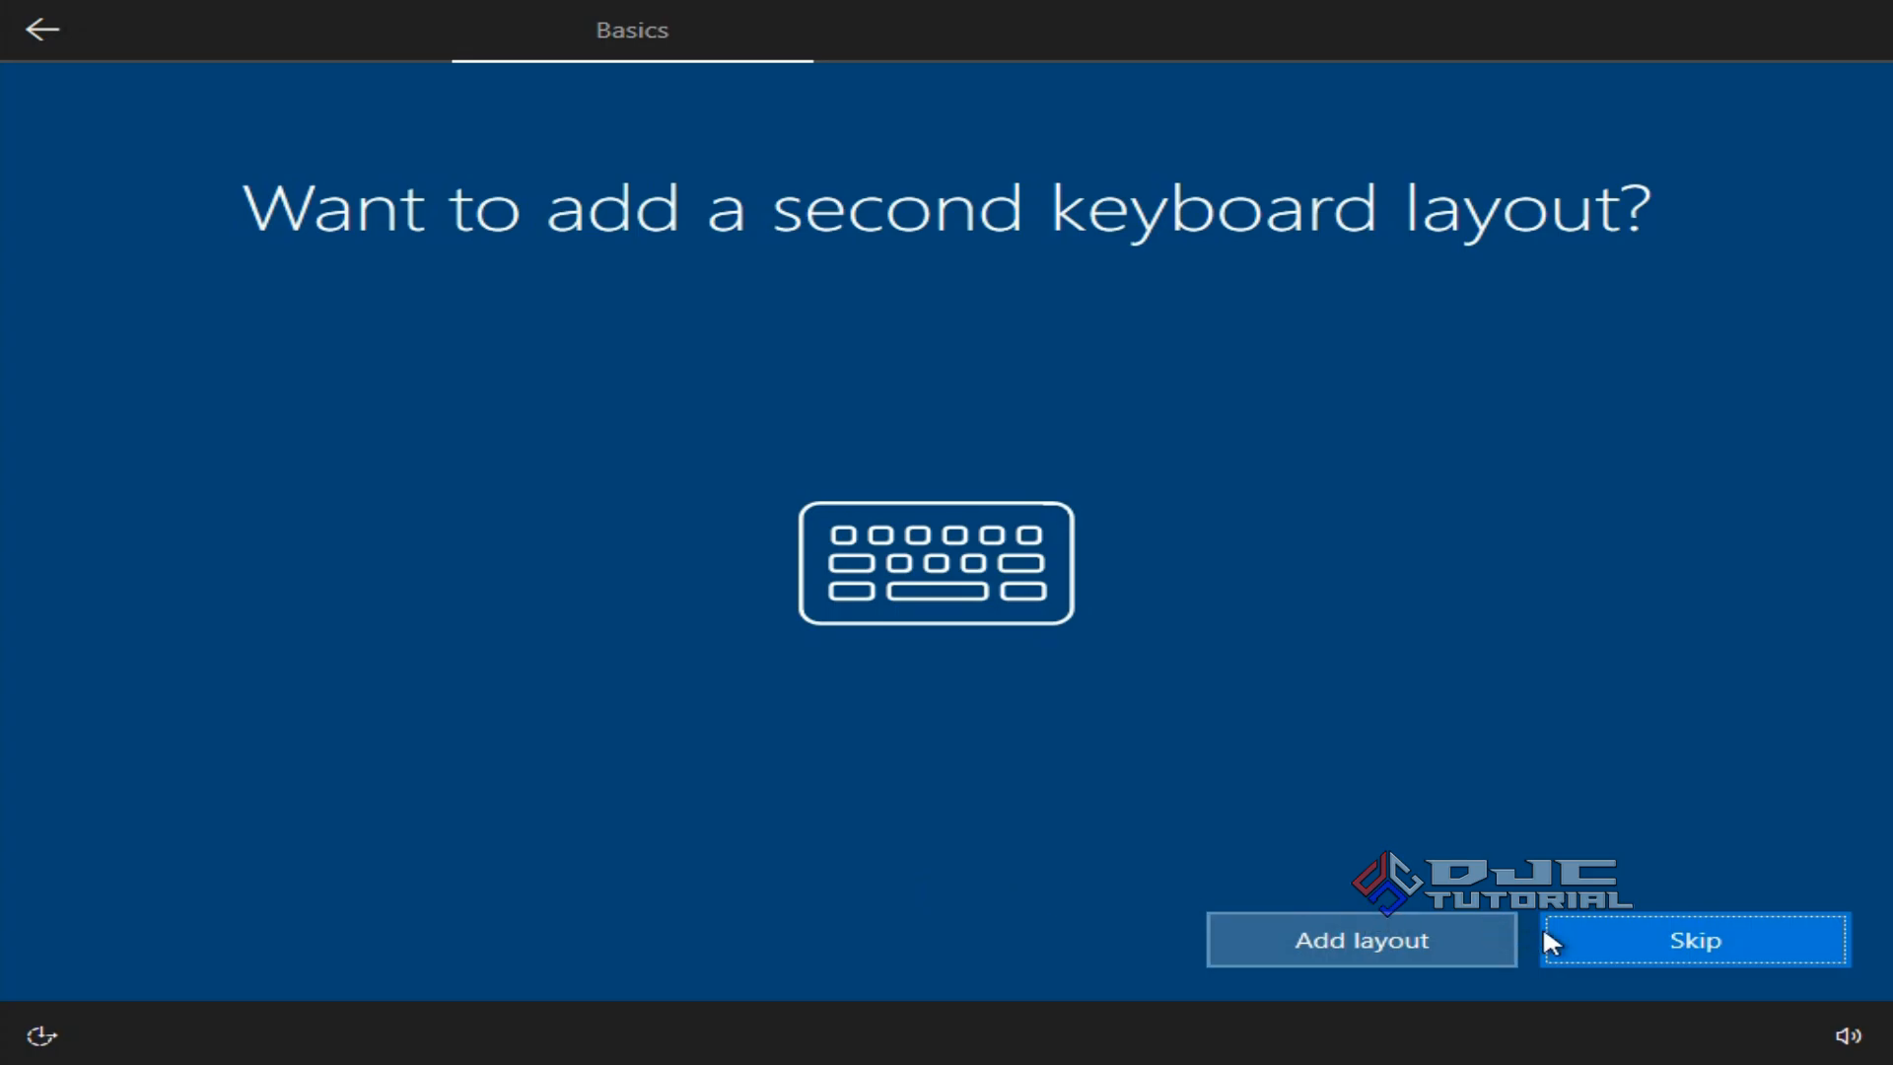
pyautogui.click(1584, 932)
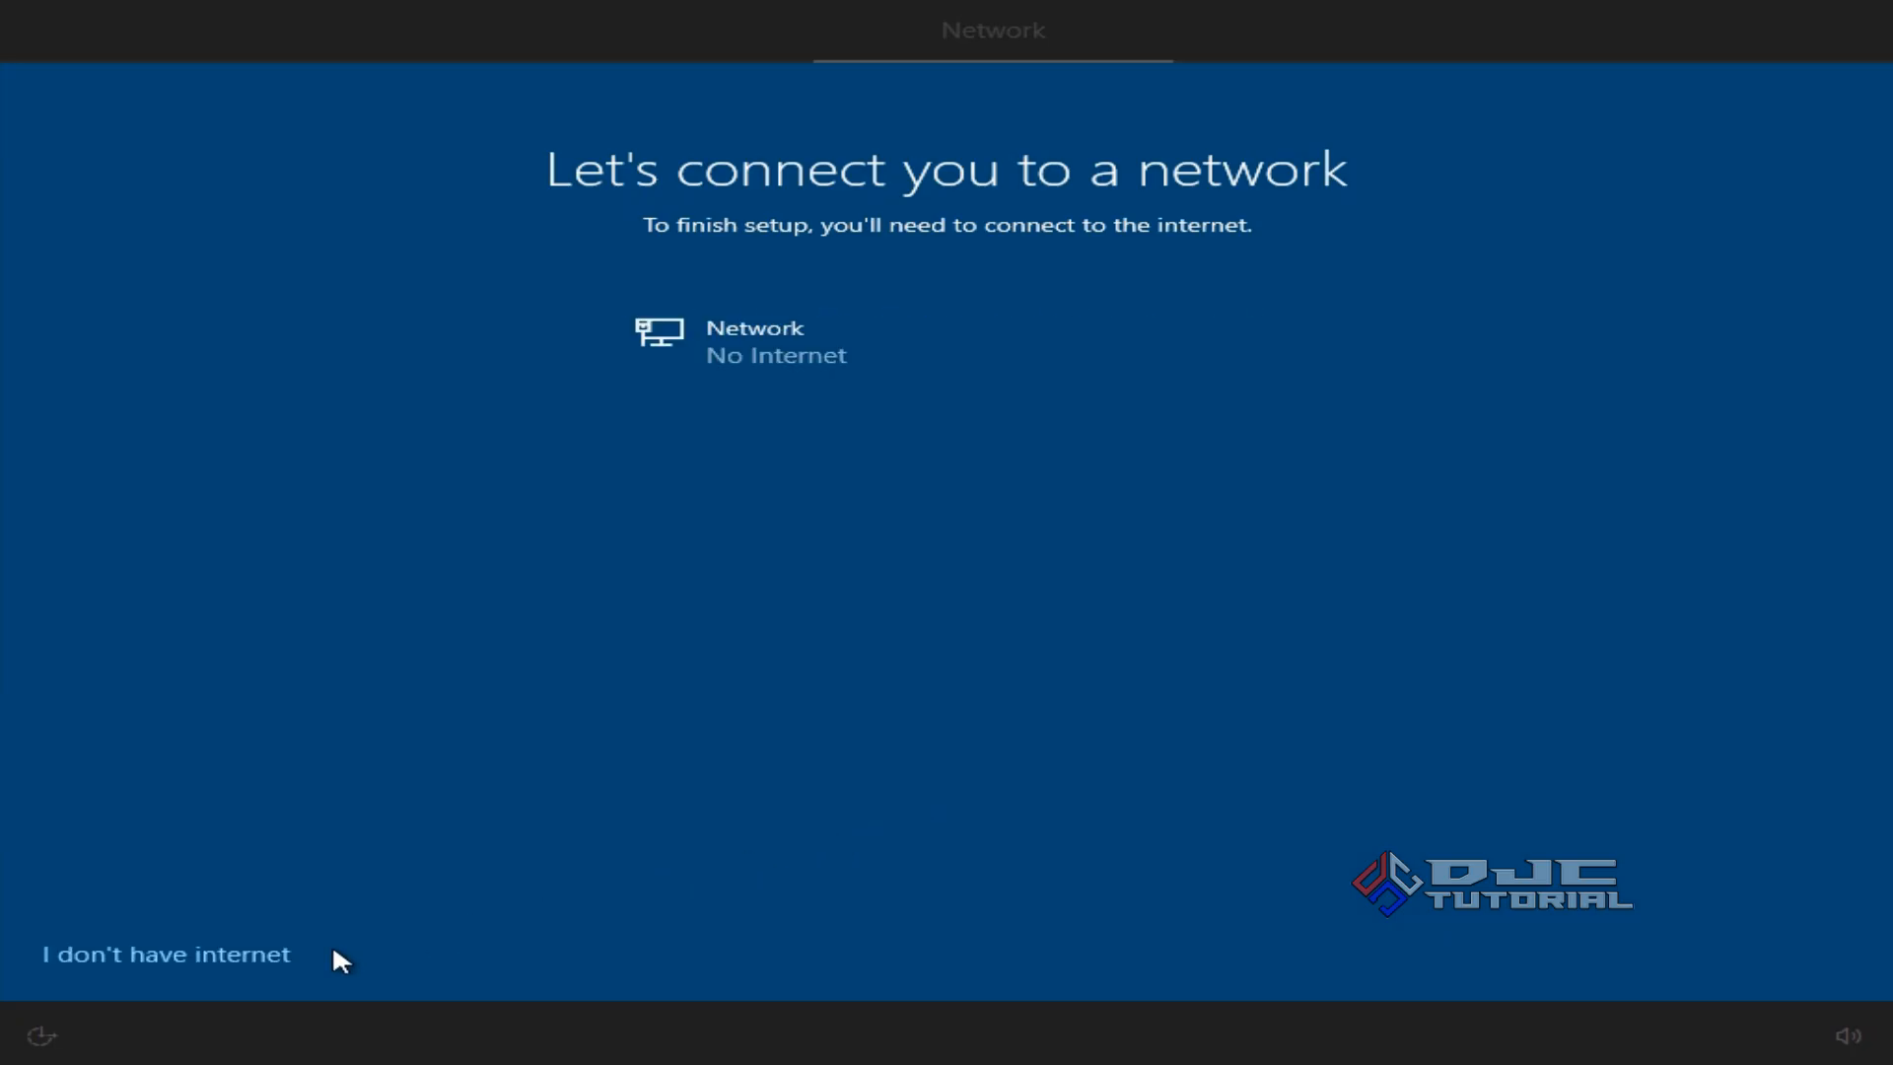
# Choose 'I don't have internet' and continue with limited setup.
pyautogui.click(284, 957)
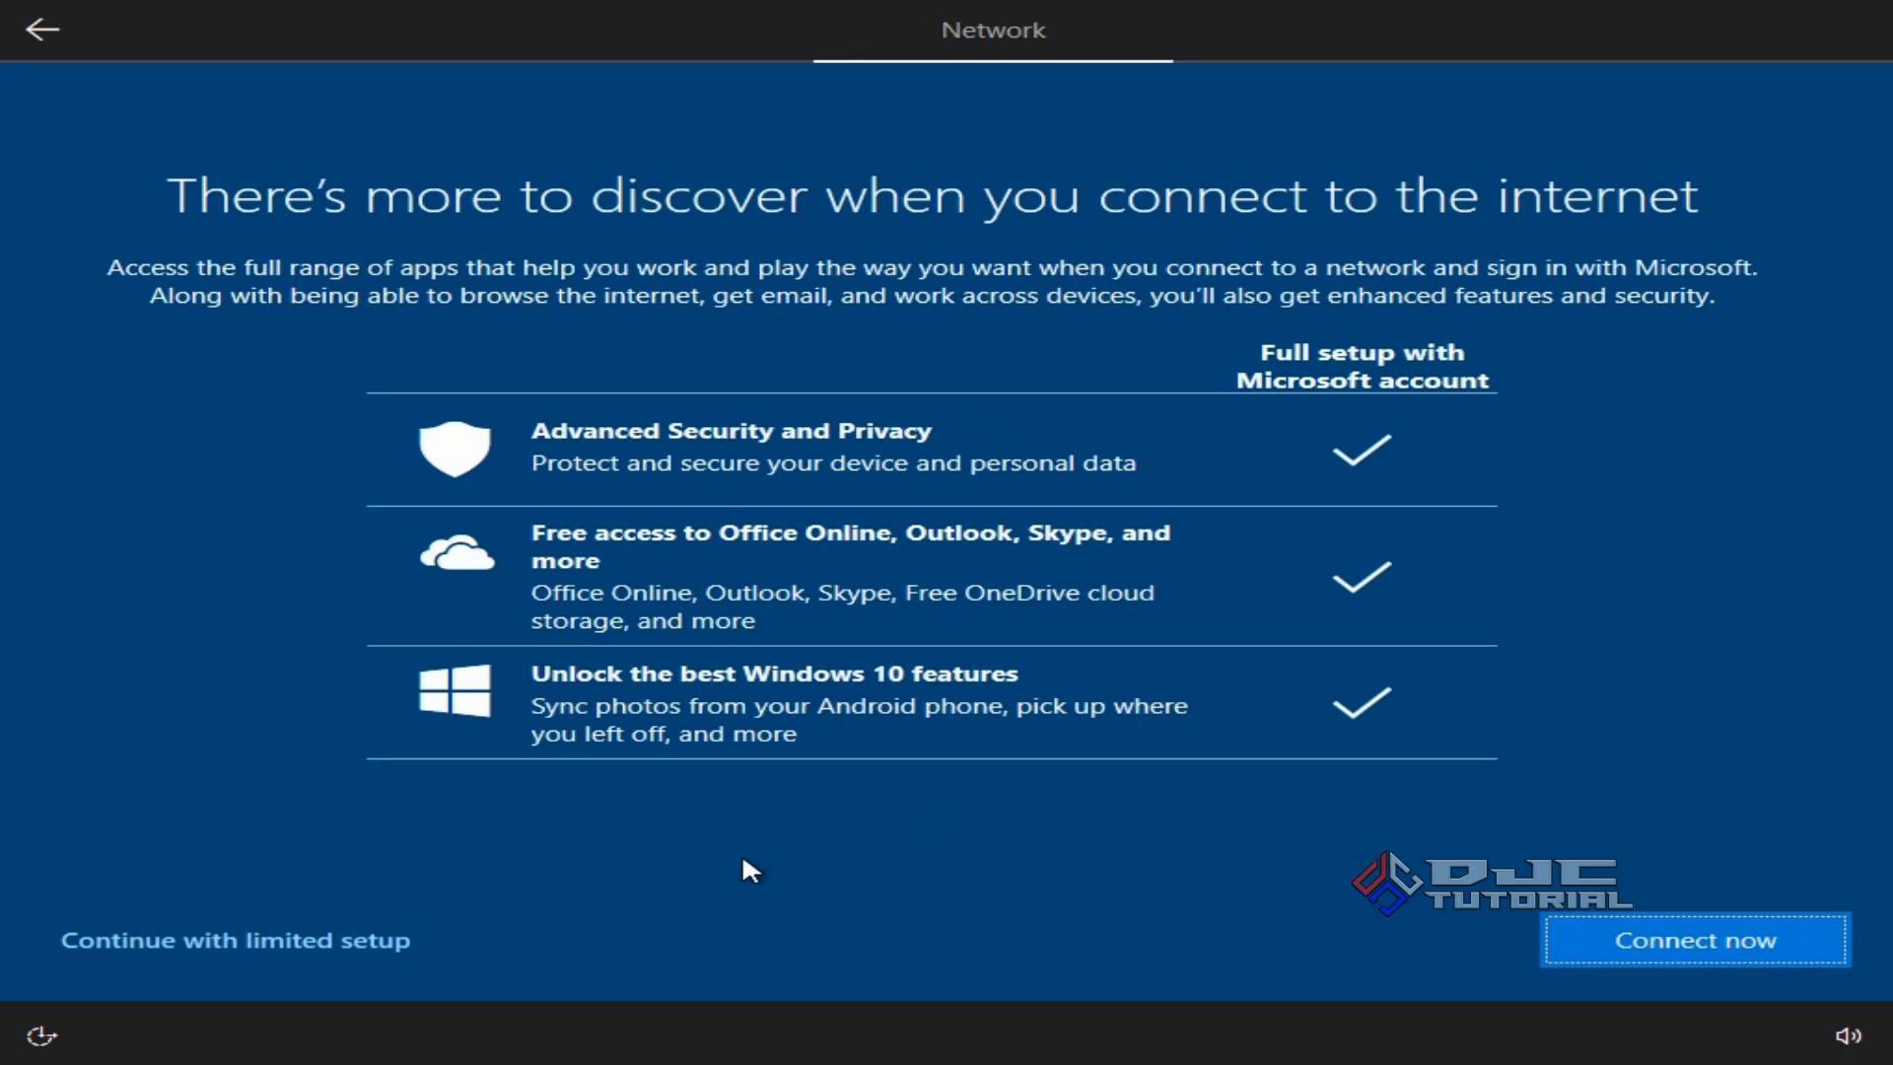
pyautogui.click(392, 938)
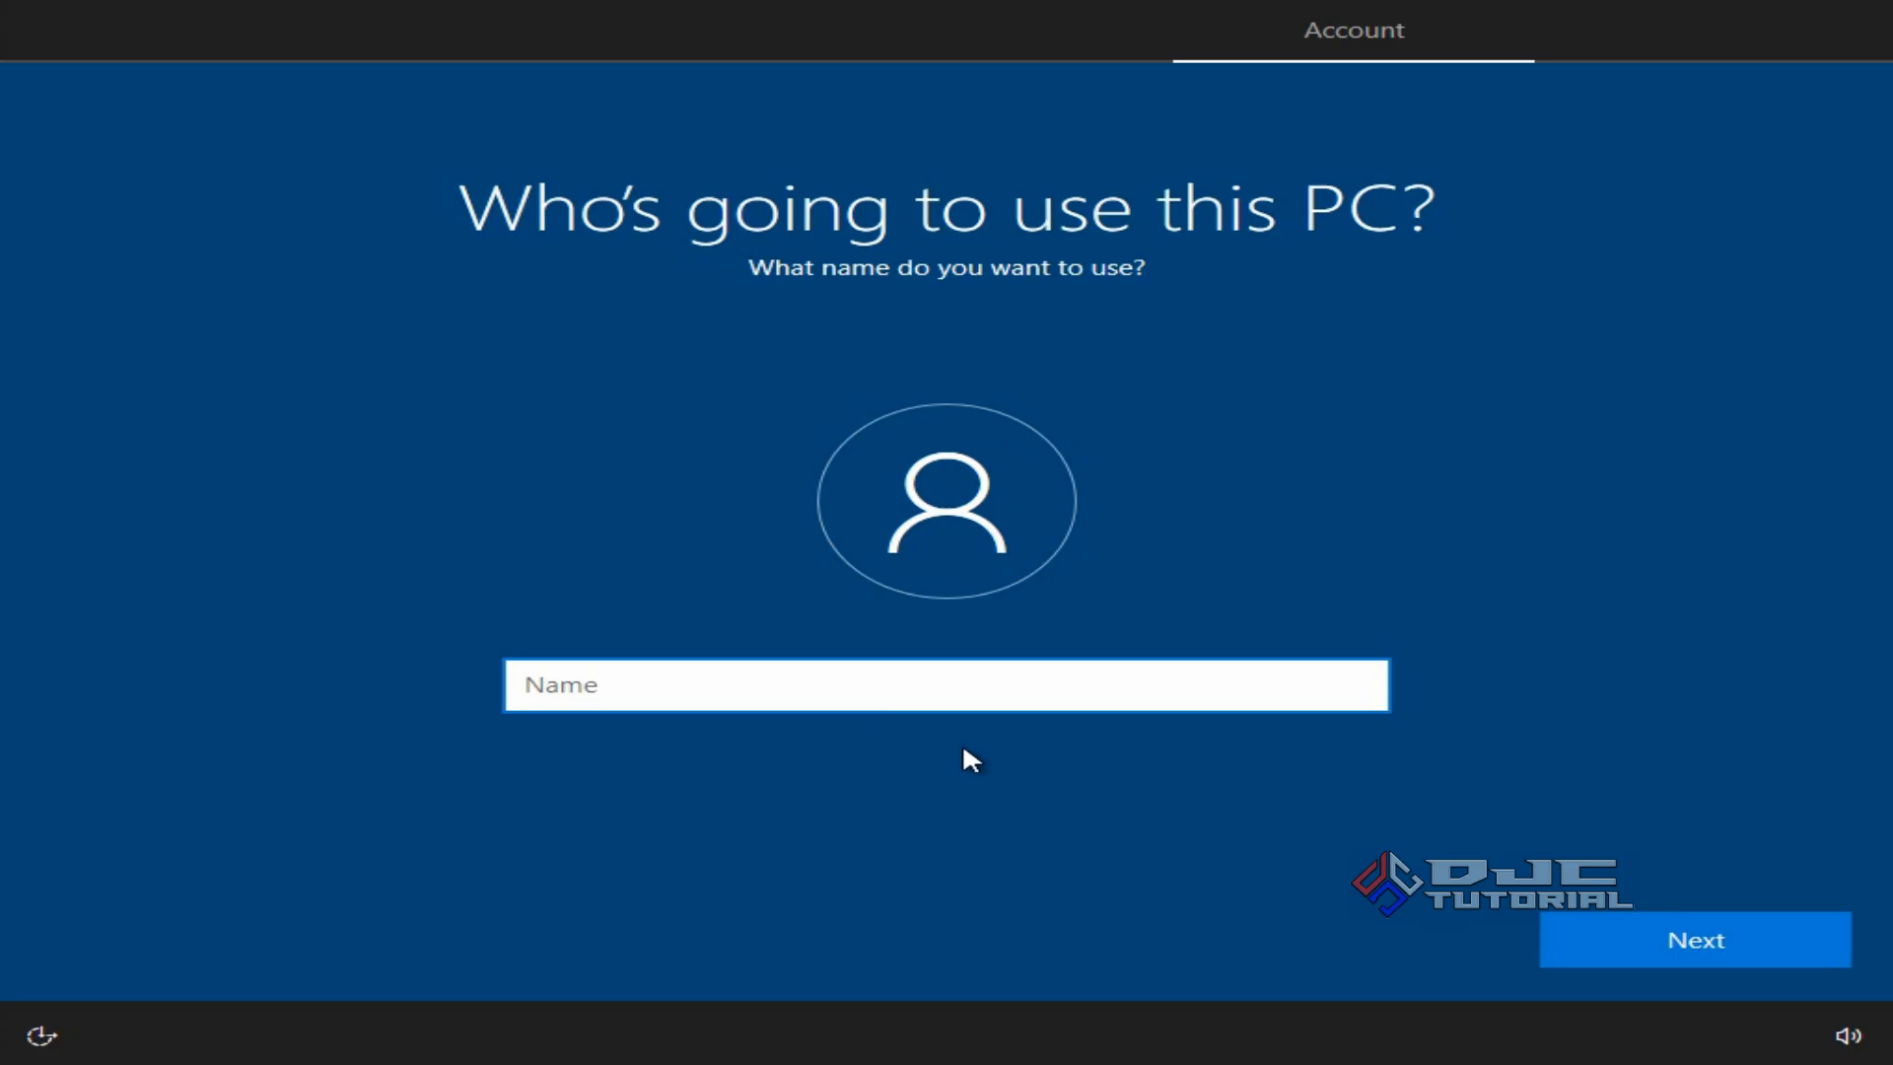
# Enter the local account's user name and continue with no password.
pyautogui.write('Duta Jaya Computers')
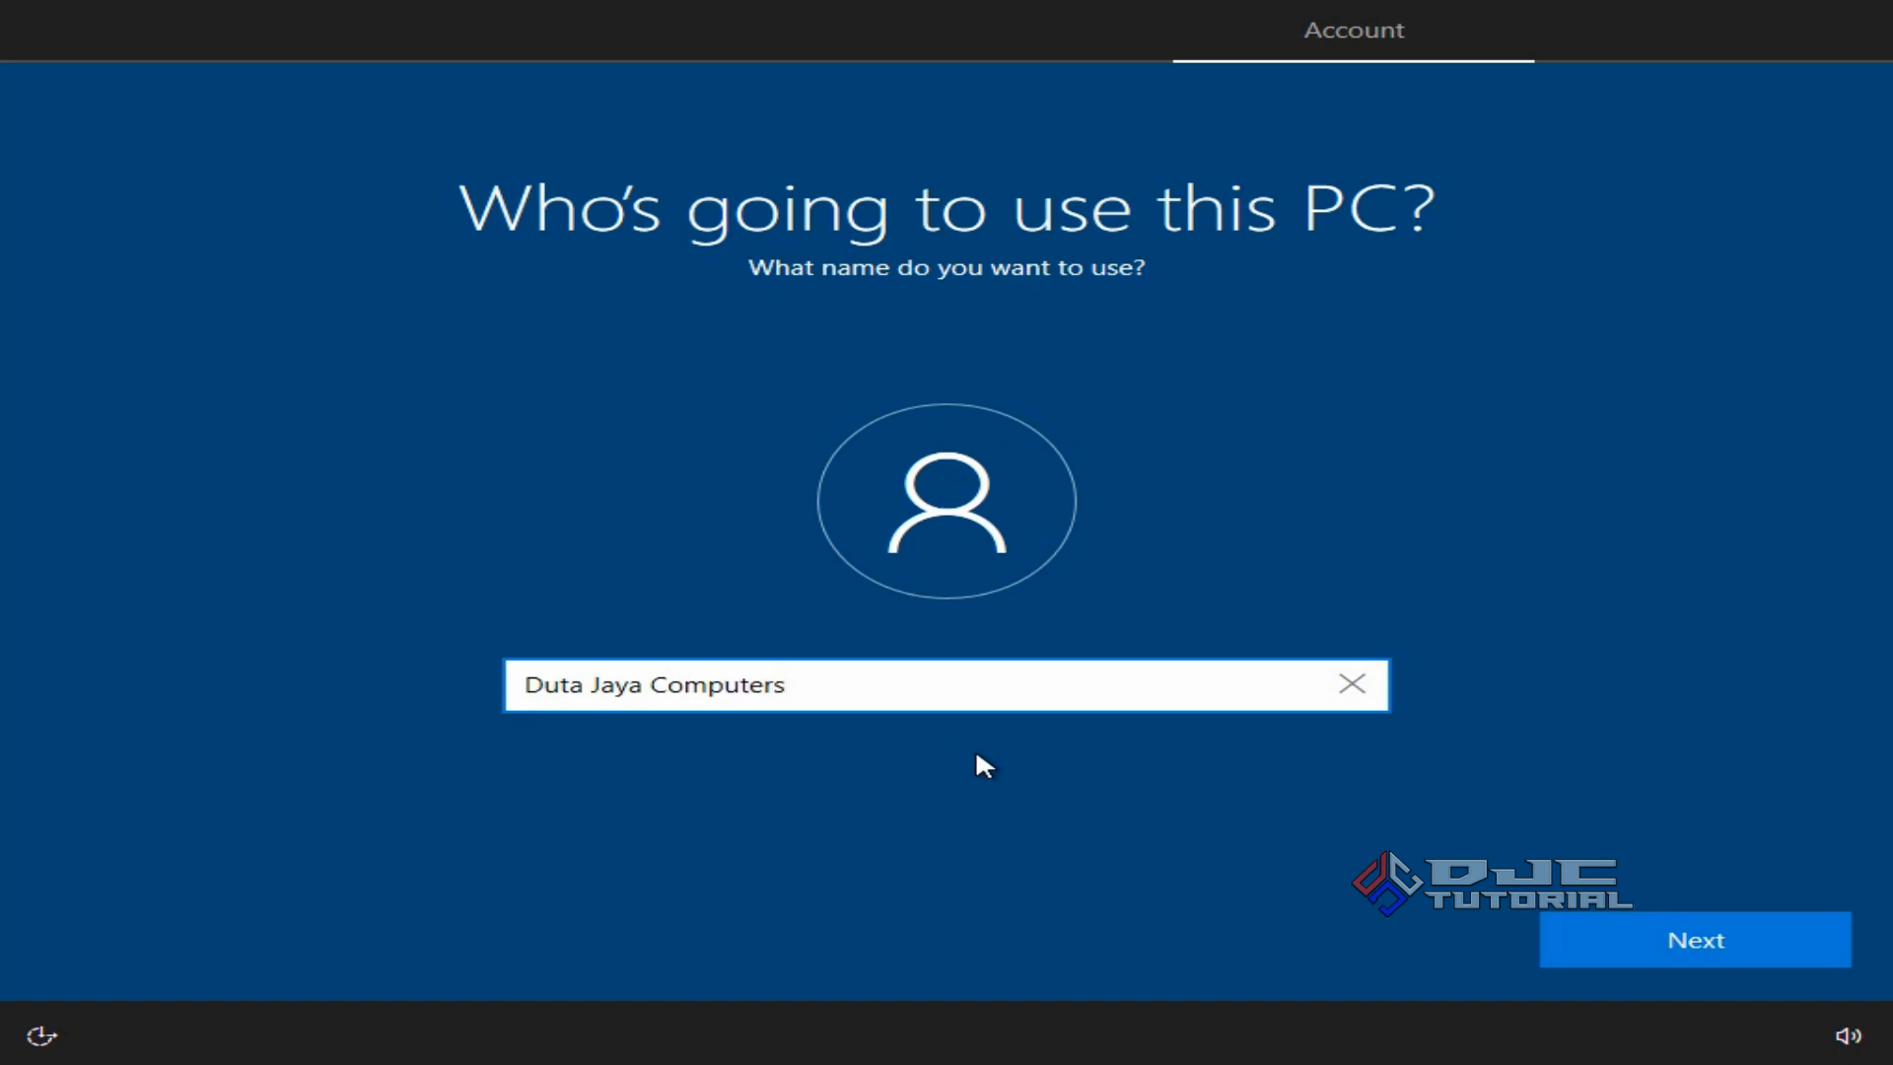
pyautogui.click(1602, 942)
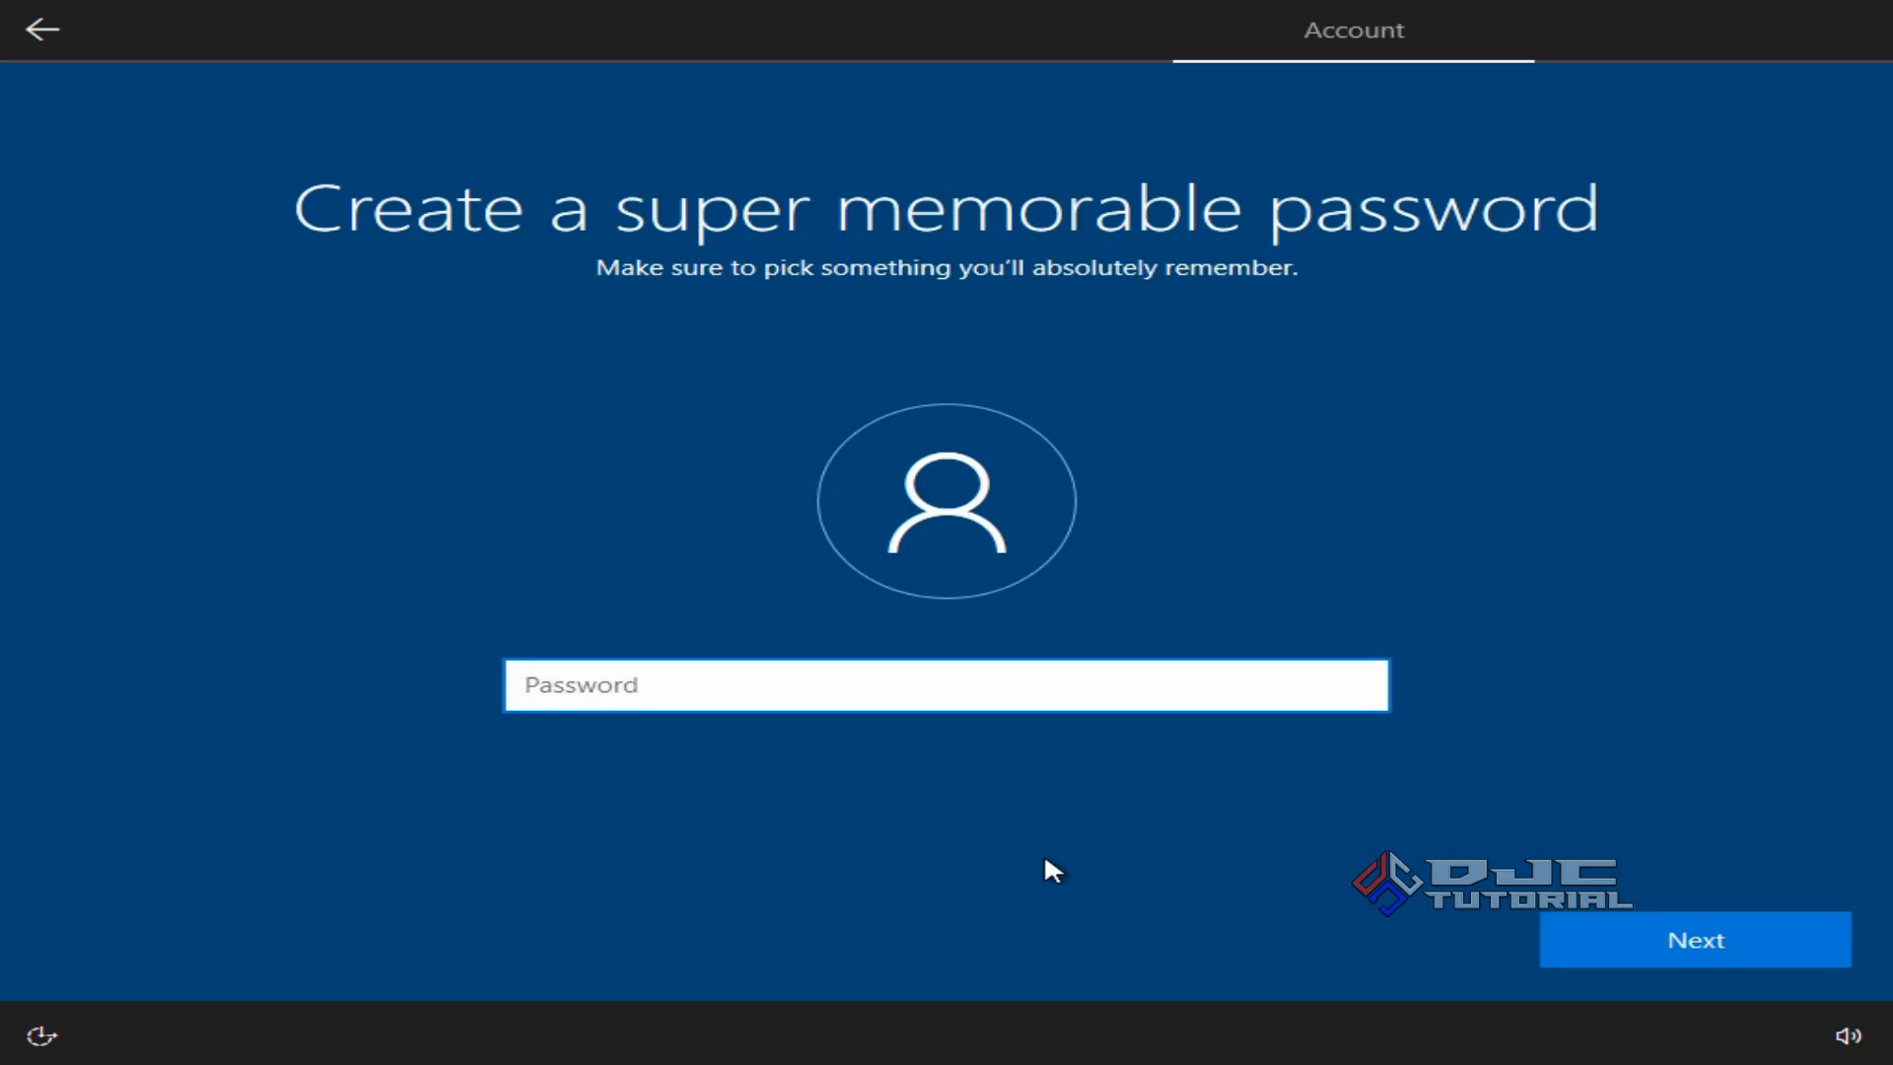
pyautogui.click(1566, 942)
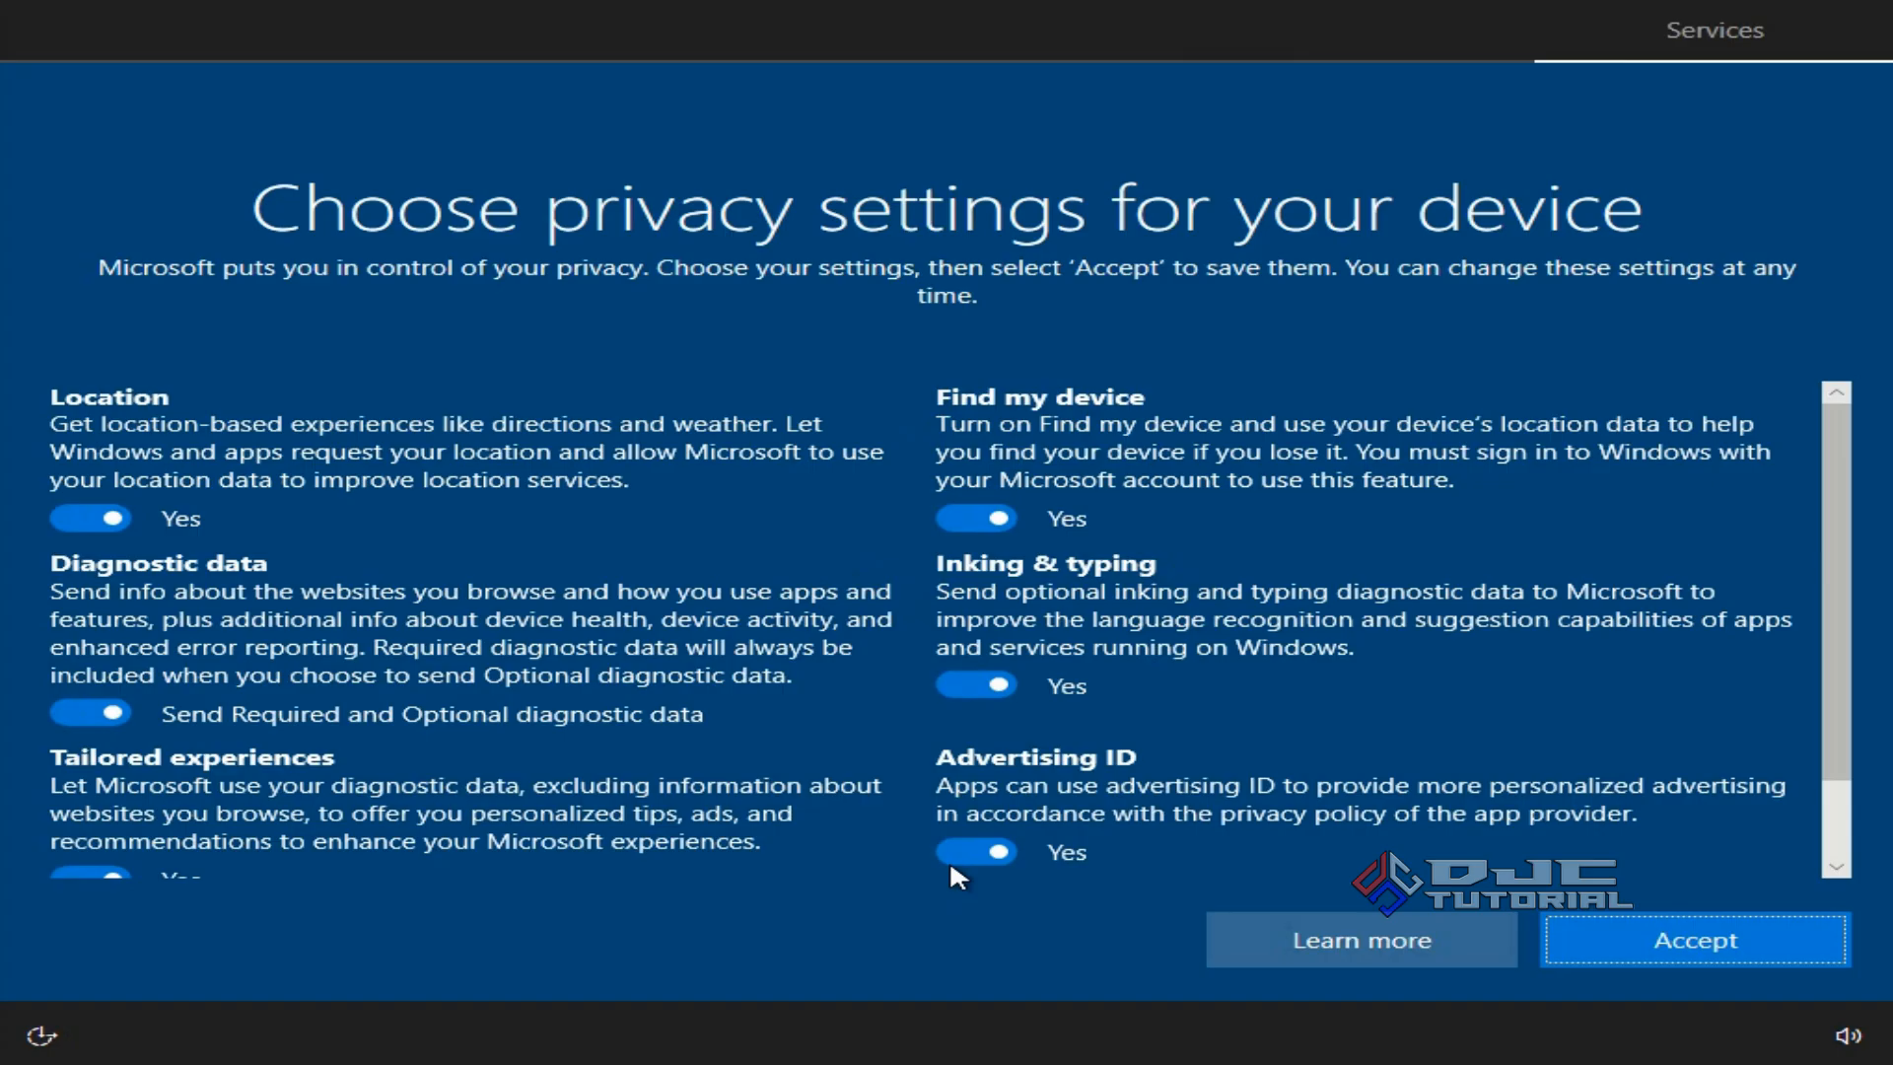
# Accept the privacy settings page with all toggles left on.
pyautogui.click(1584, 938)
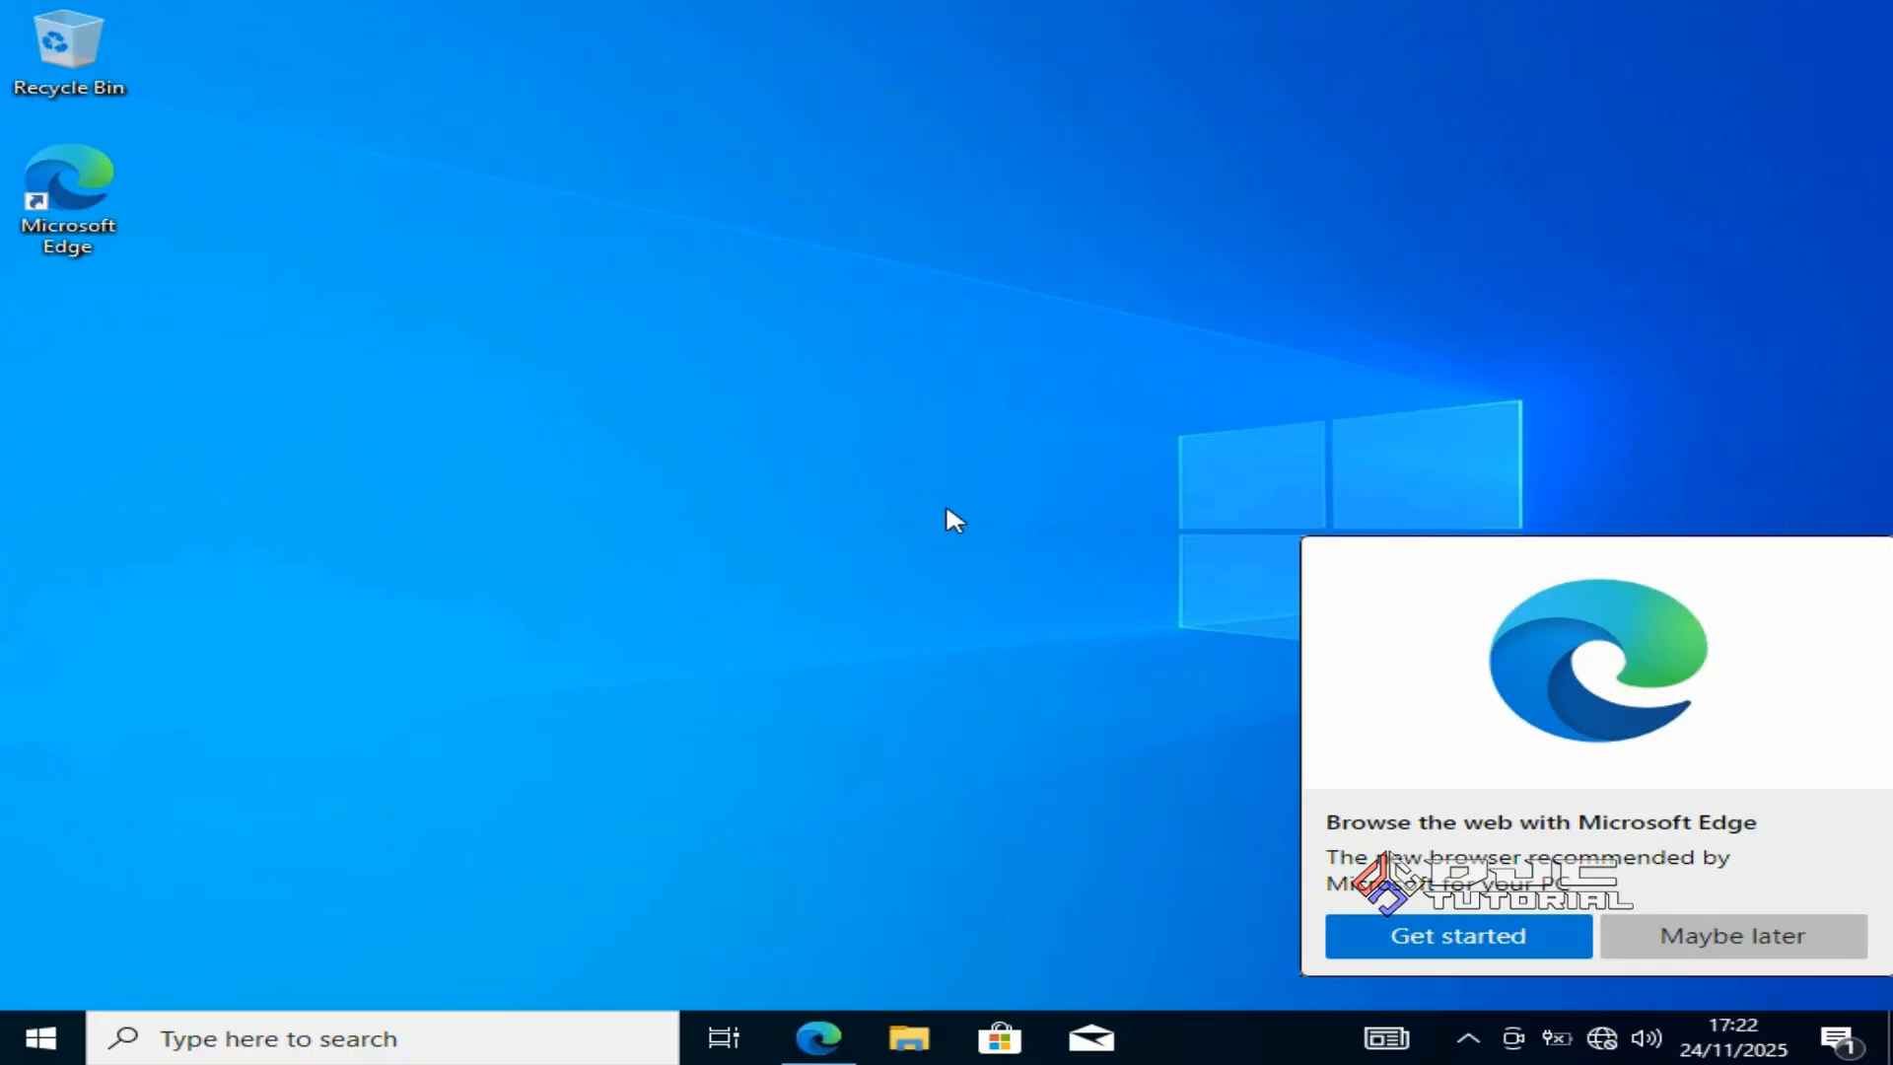
# Dismiss the Edge popup with Maybe later and launch File Explorer from the taskbar.
pyautogui.click(1657, 932)
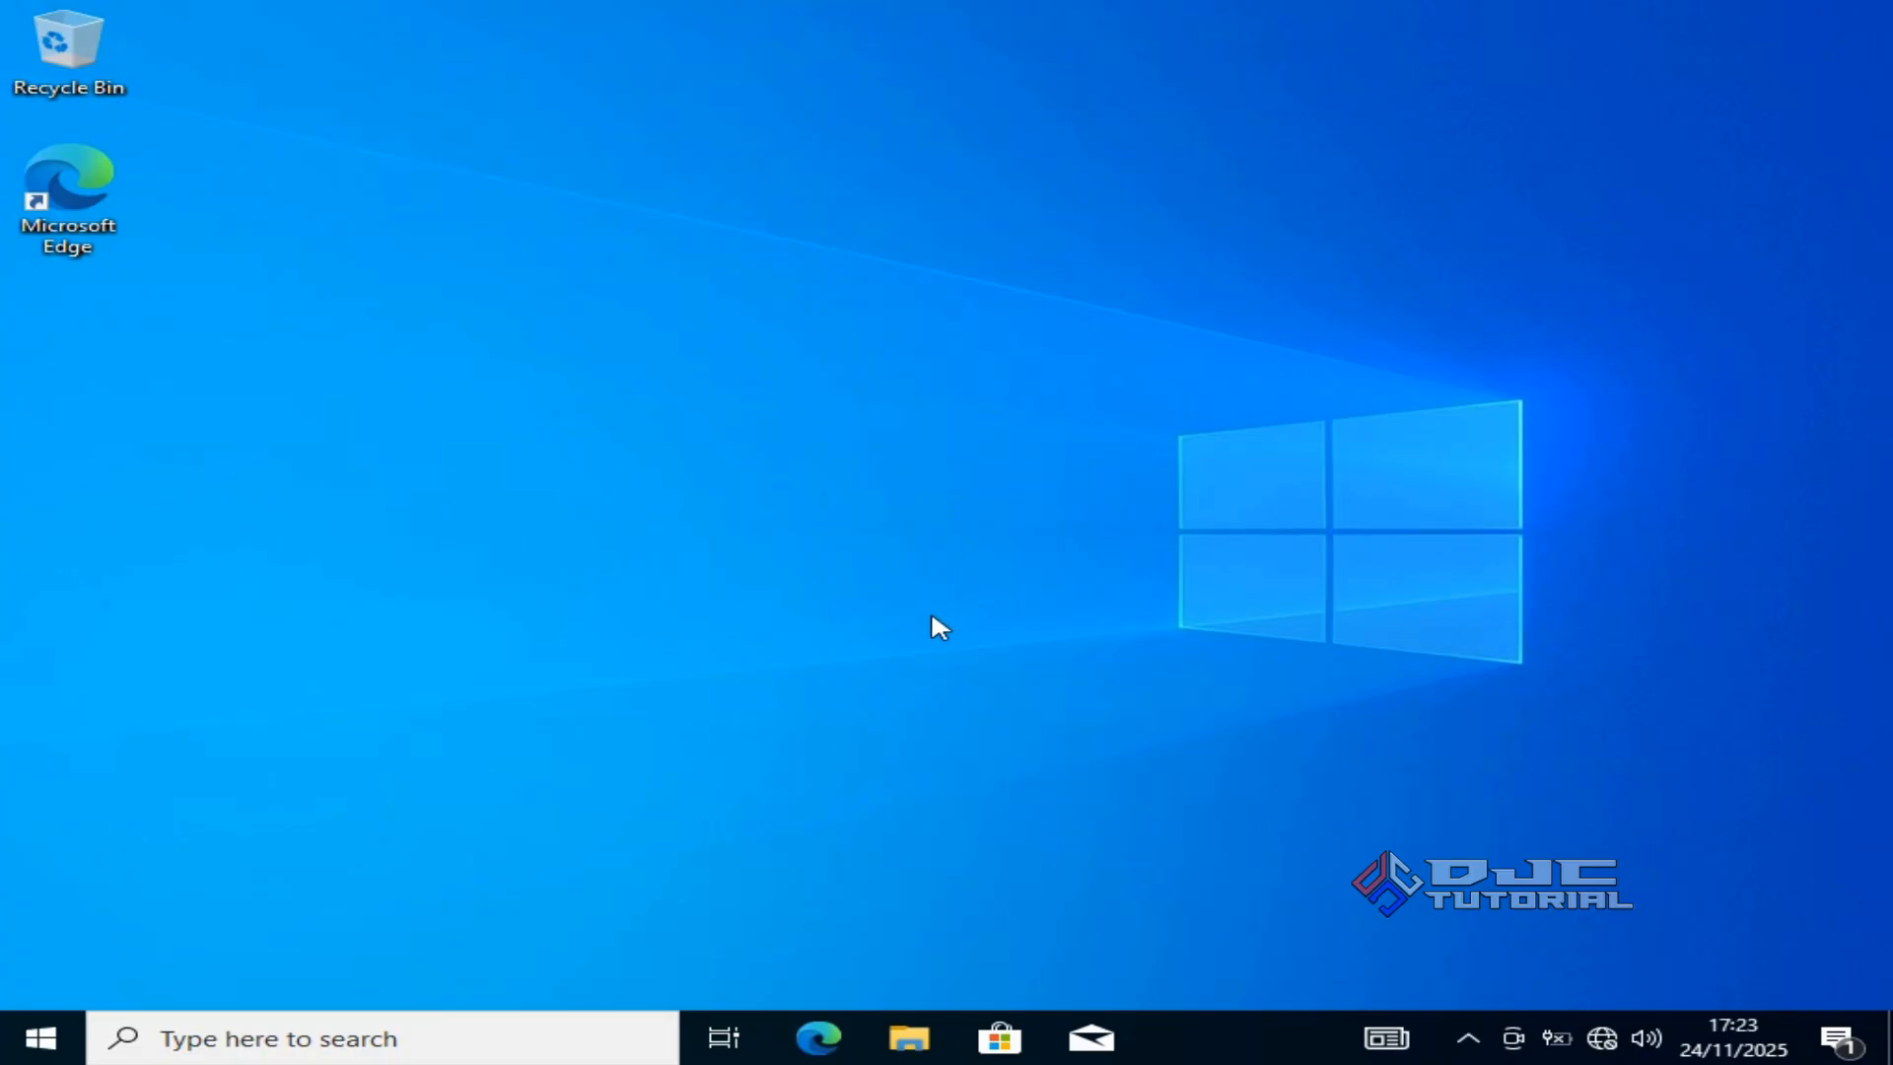
pyautogui.click(908, 1037)
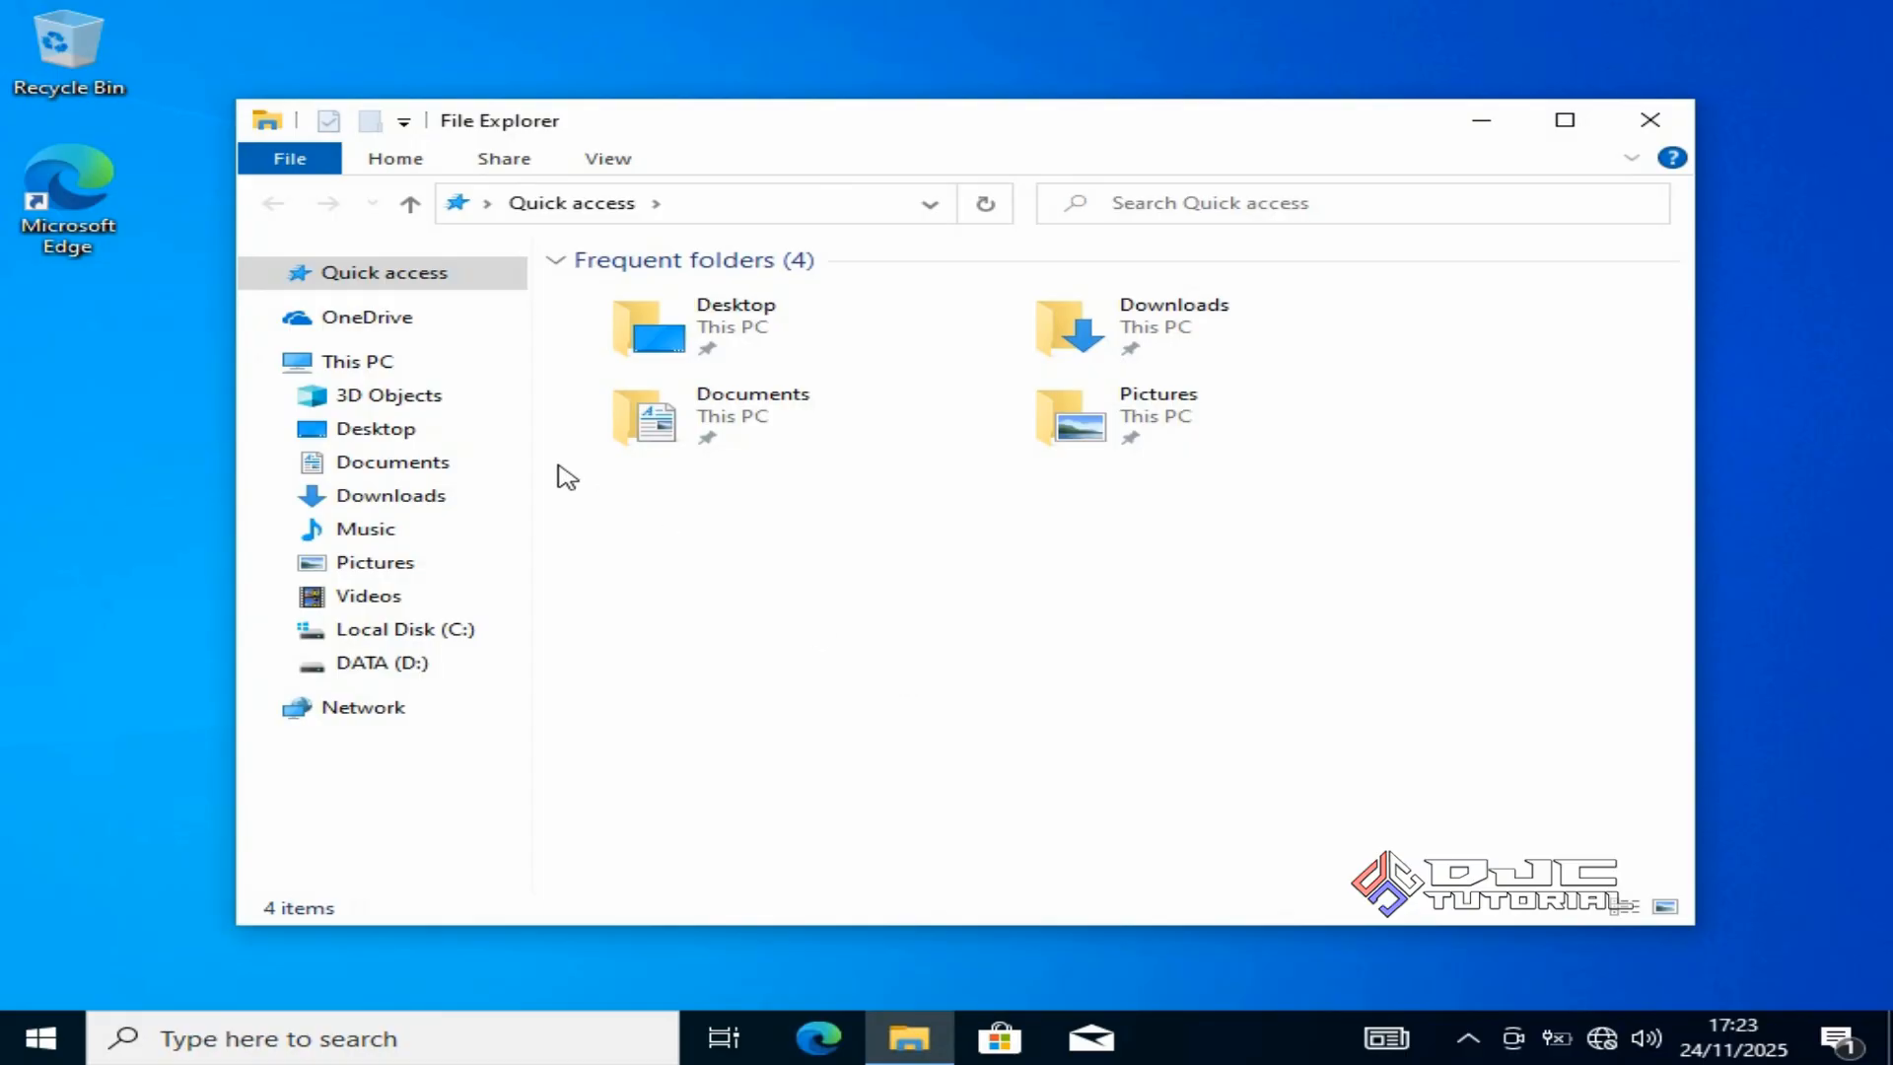
pyautogui.rightClick(445, 380)
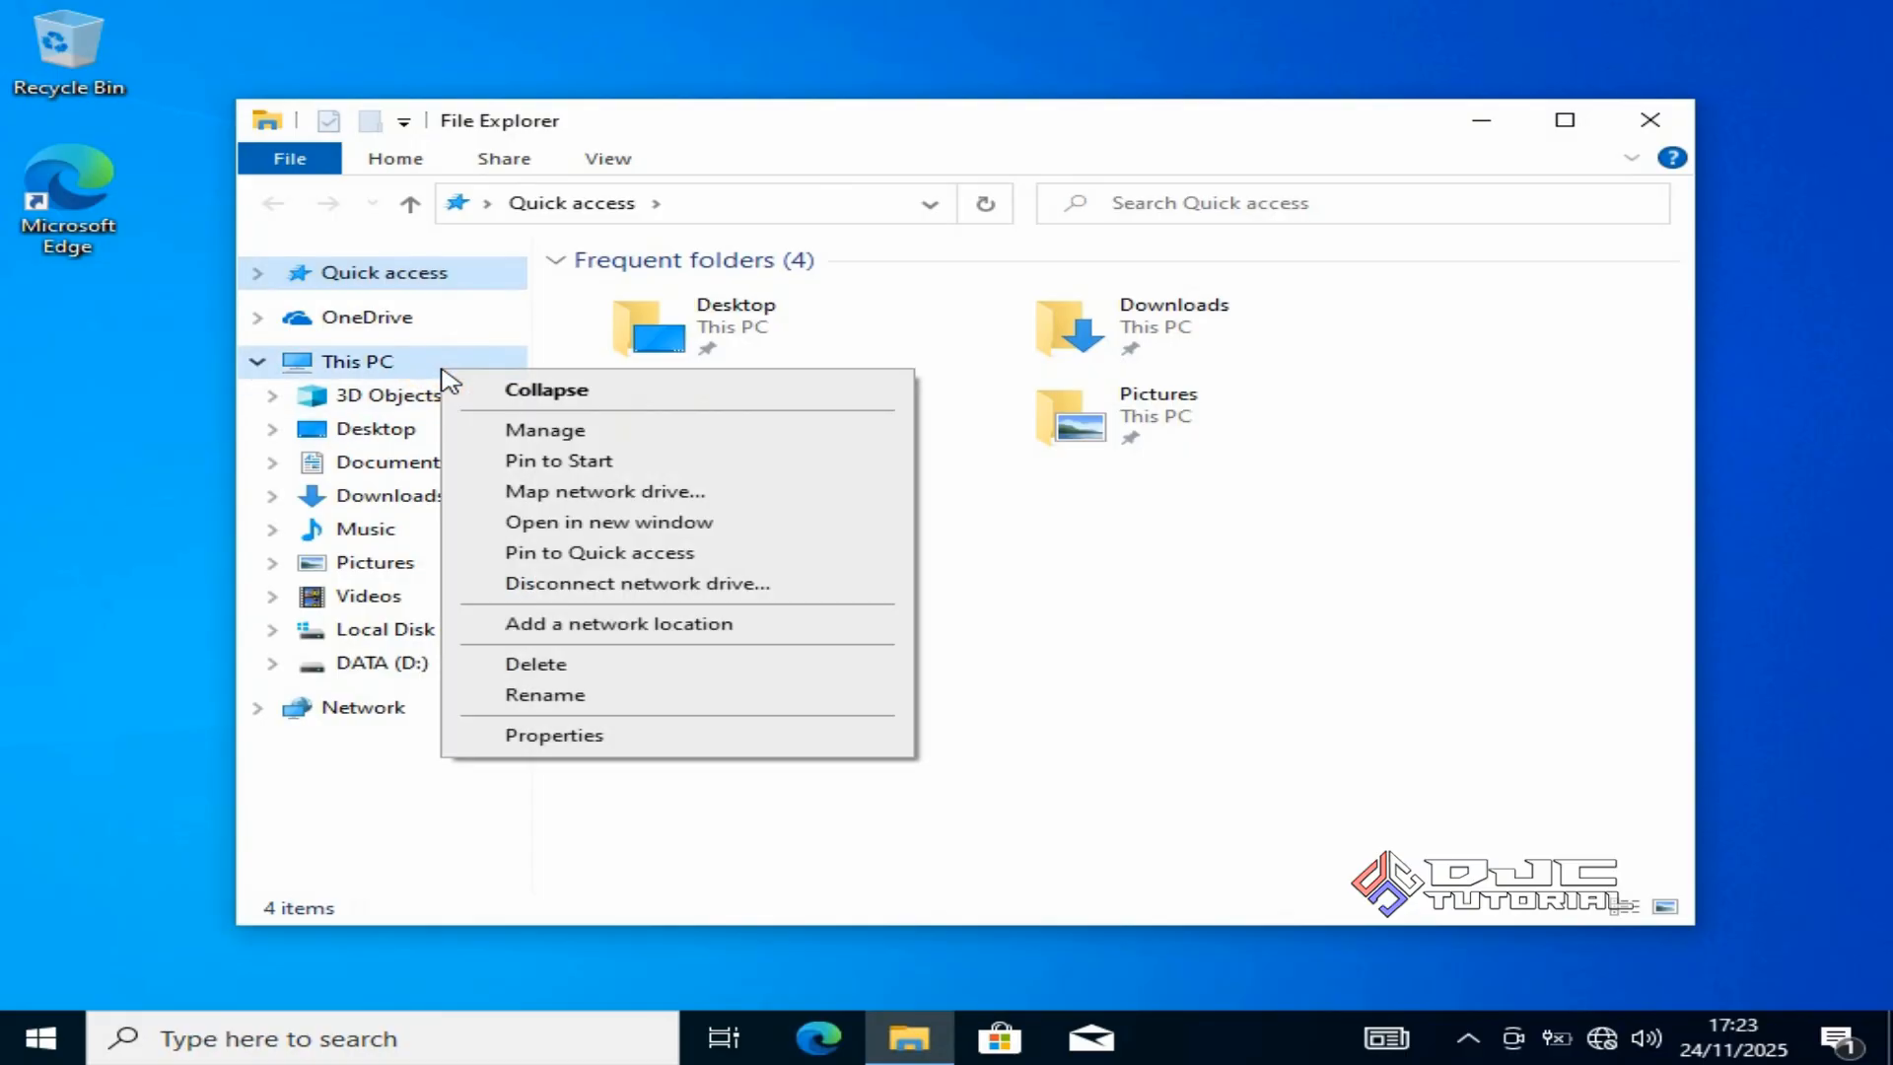
pyautogui.click(606, 736)
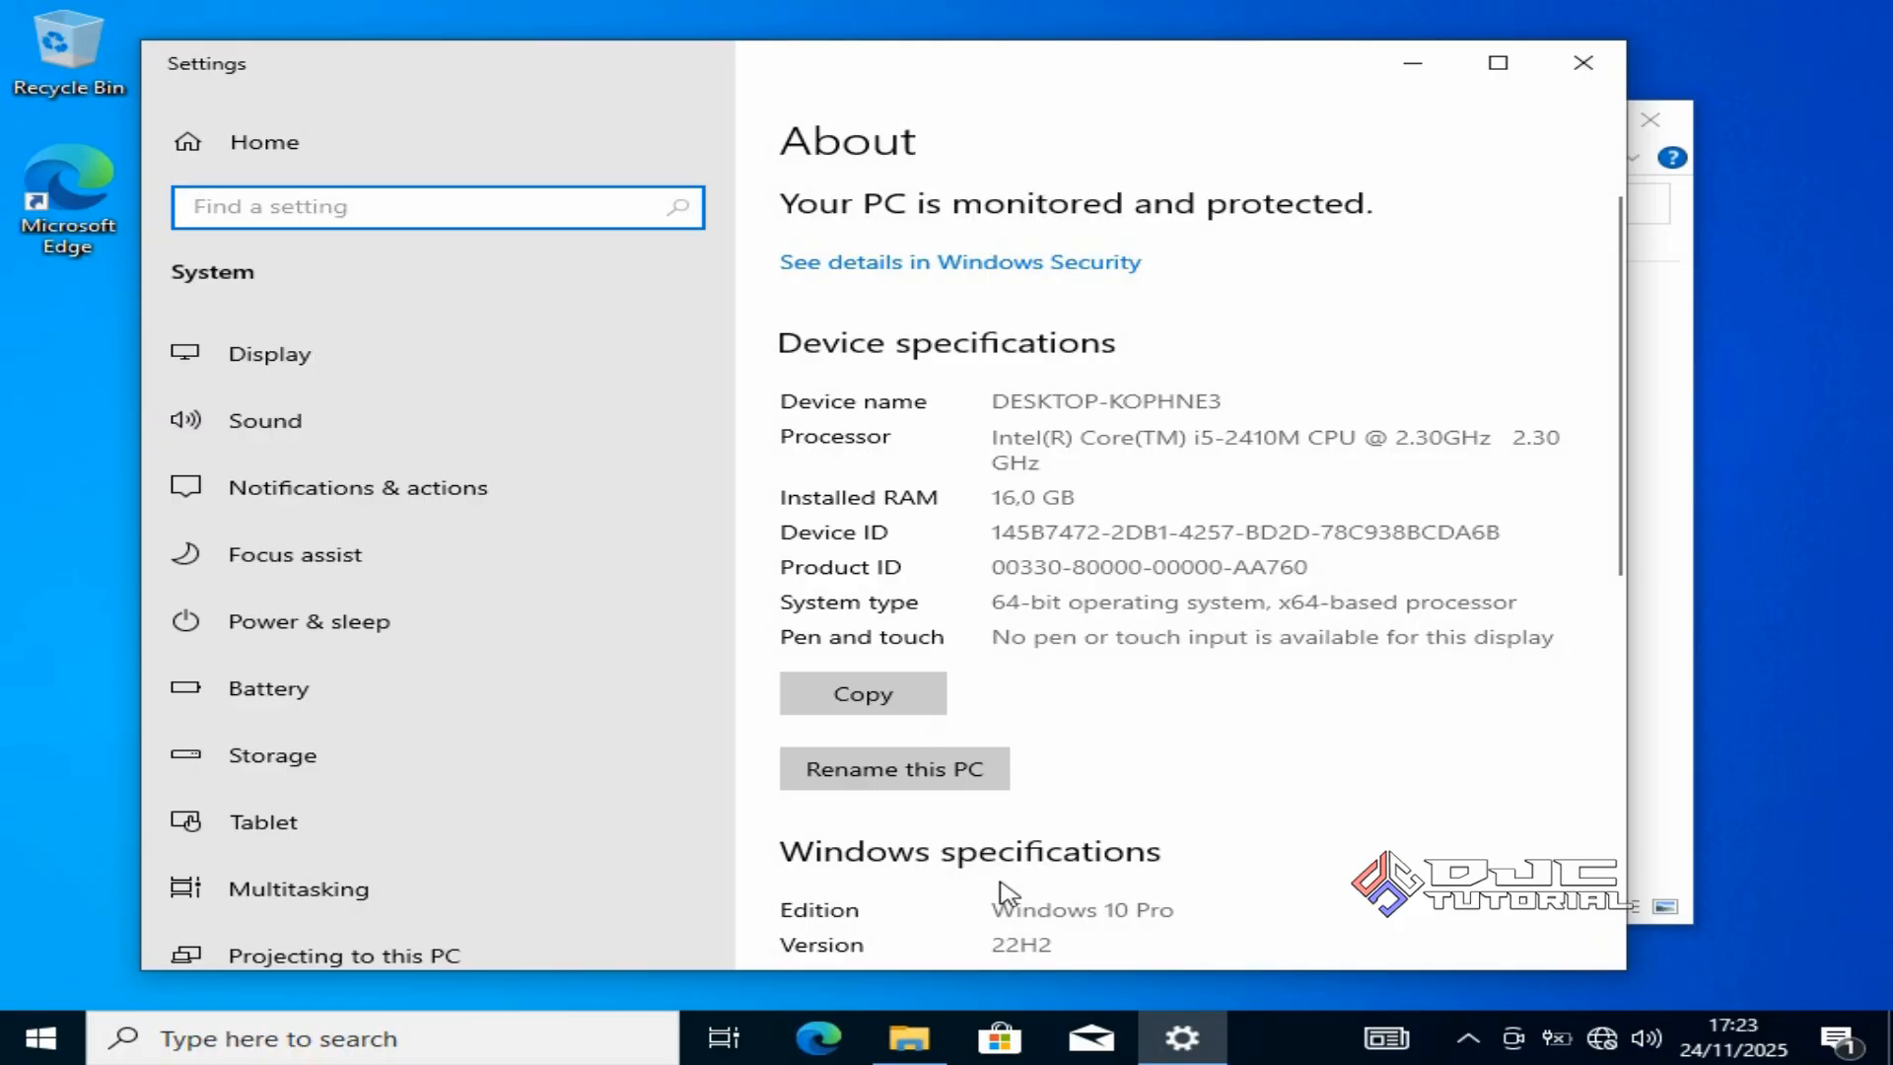
pyautogui.moveTo(992, 910); pyautogui.dragTo(1186, 913)
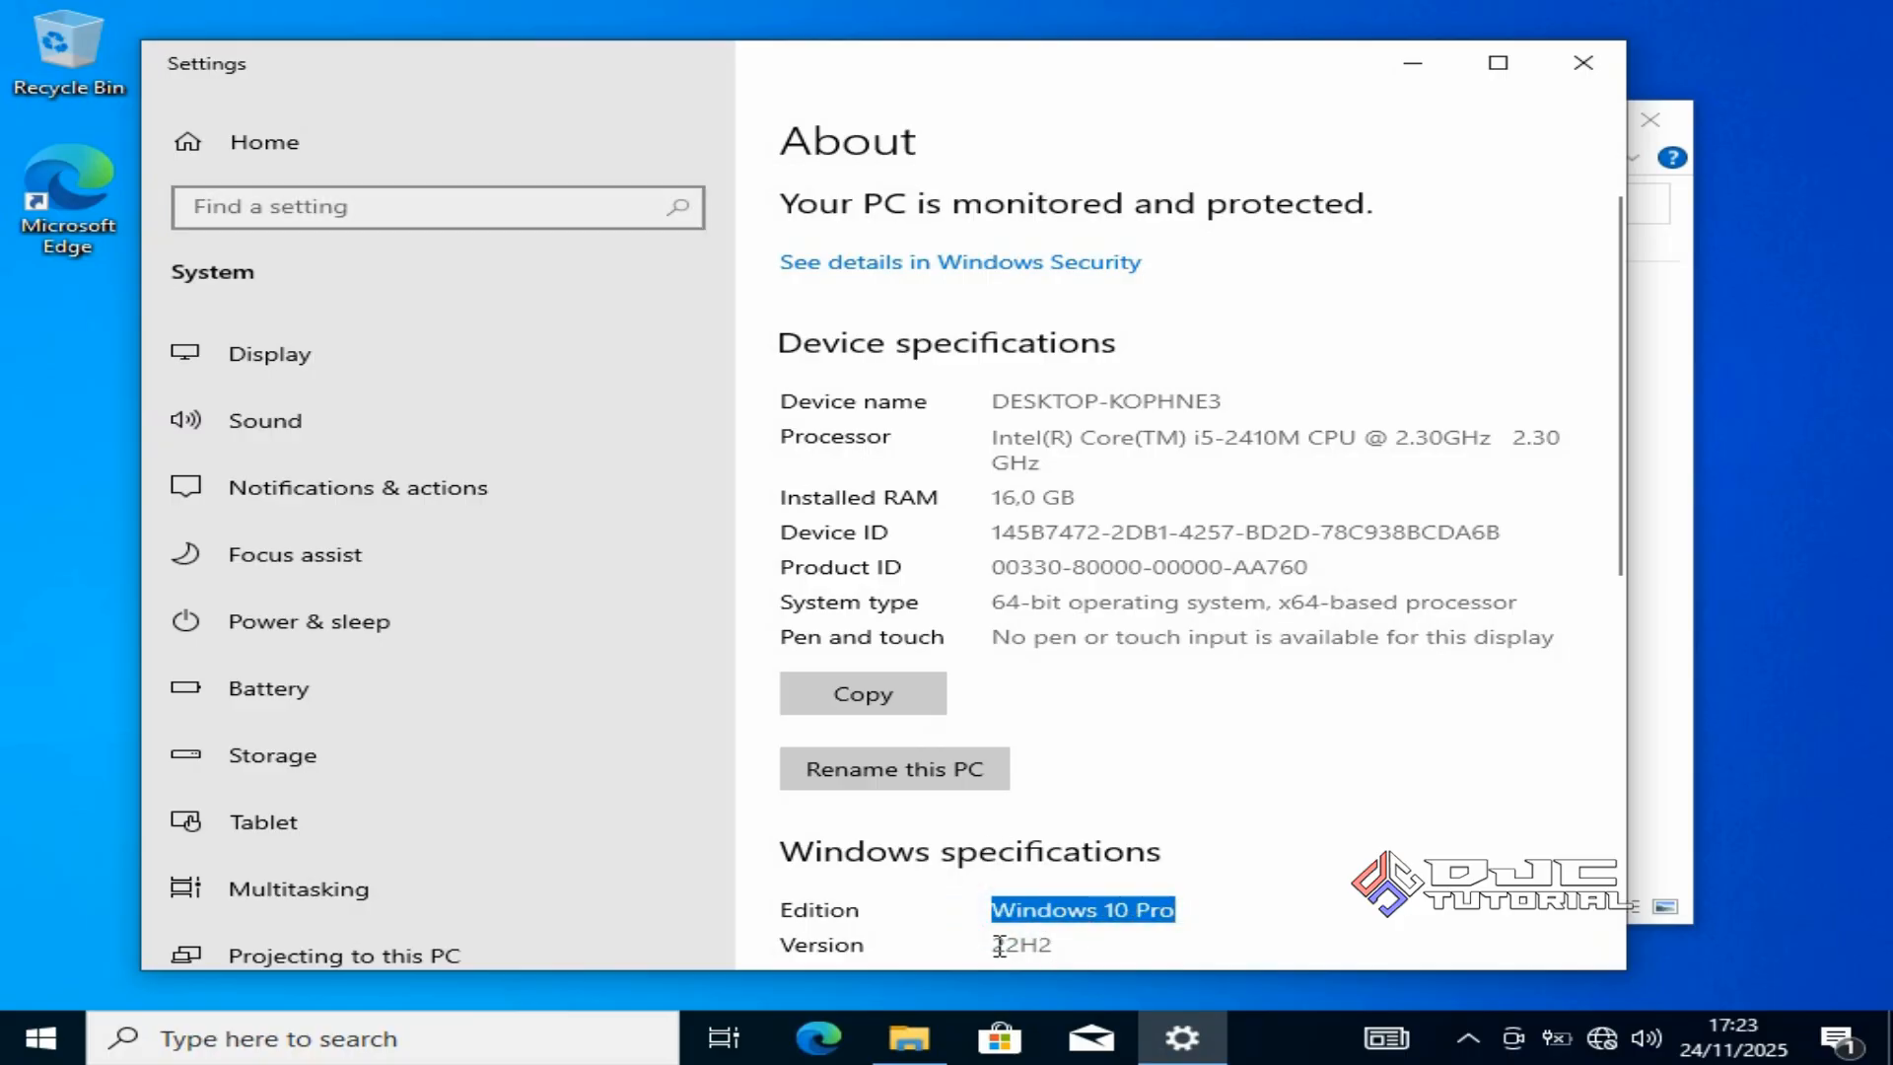
pyautogui.click(1001, 945)
pyautogui.moveTo(1001, 945); pyautogui.dragTo(1055, 947)
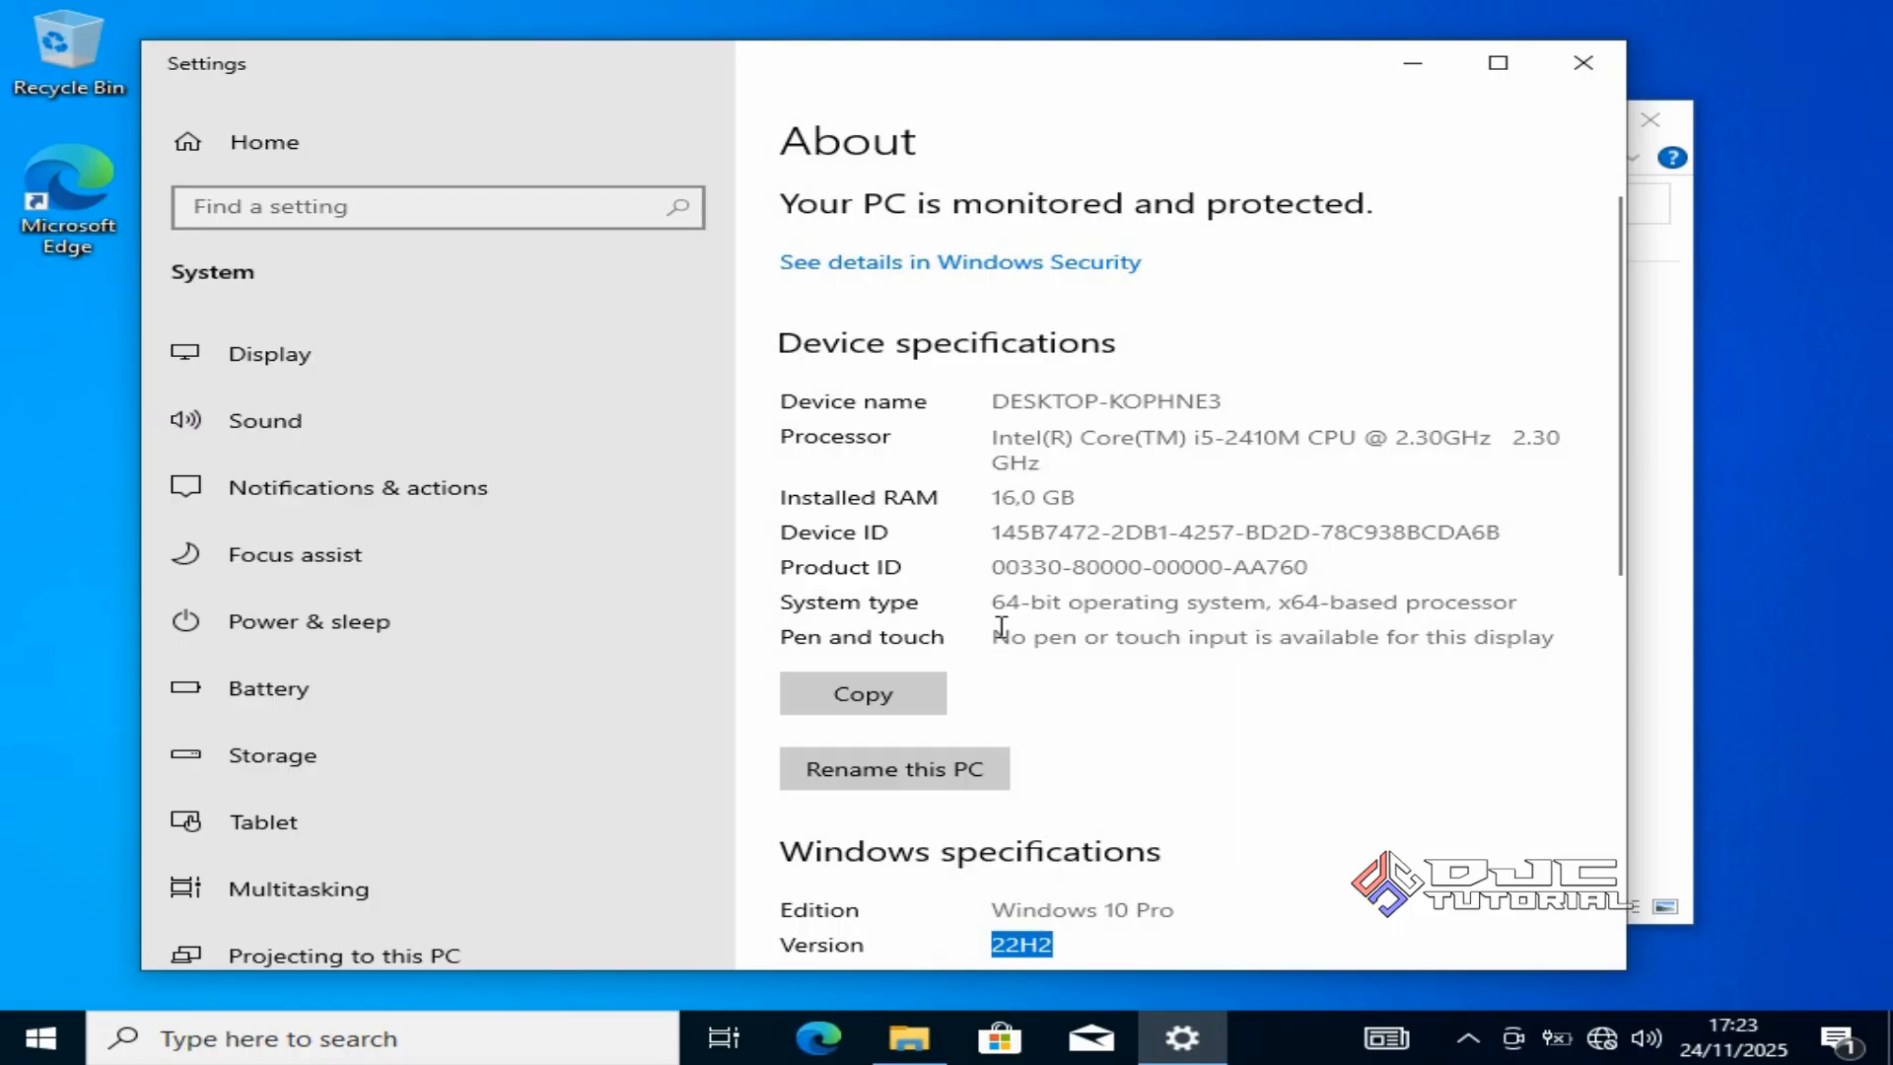
pyautogui.moveTo(998, 610); pyautogui.dragTo(1070, 610)
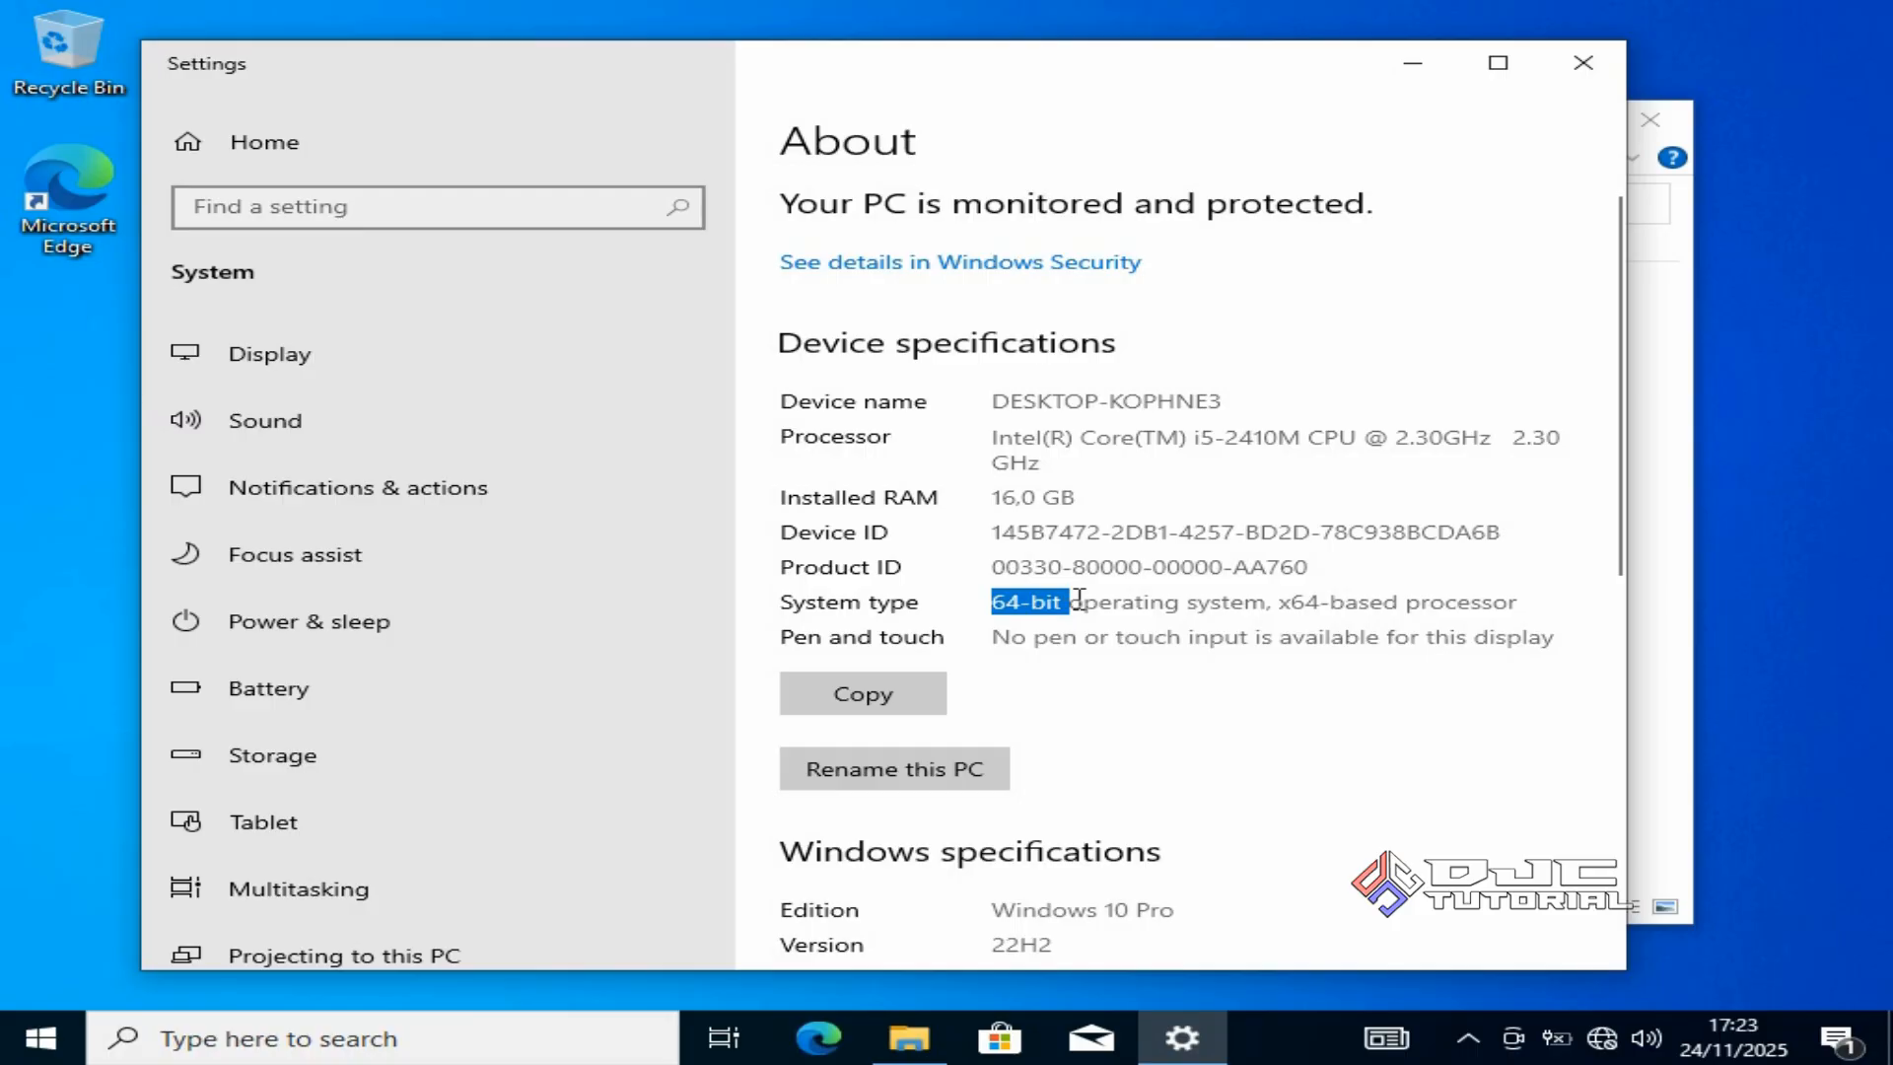
pyautogui.click(1573, 84)
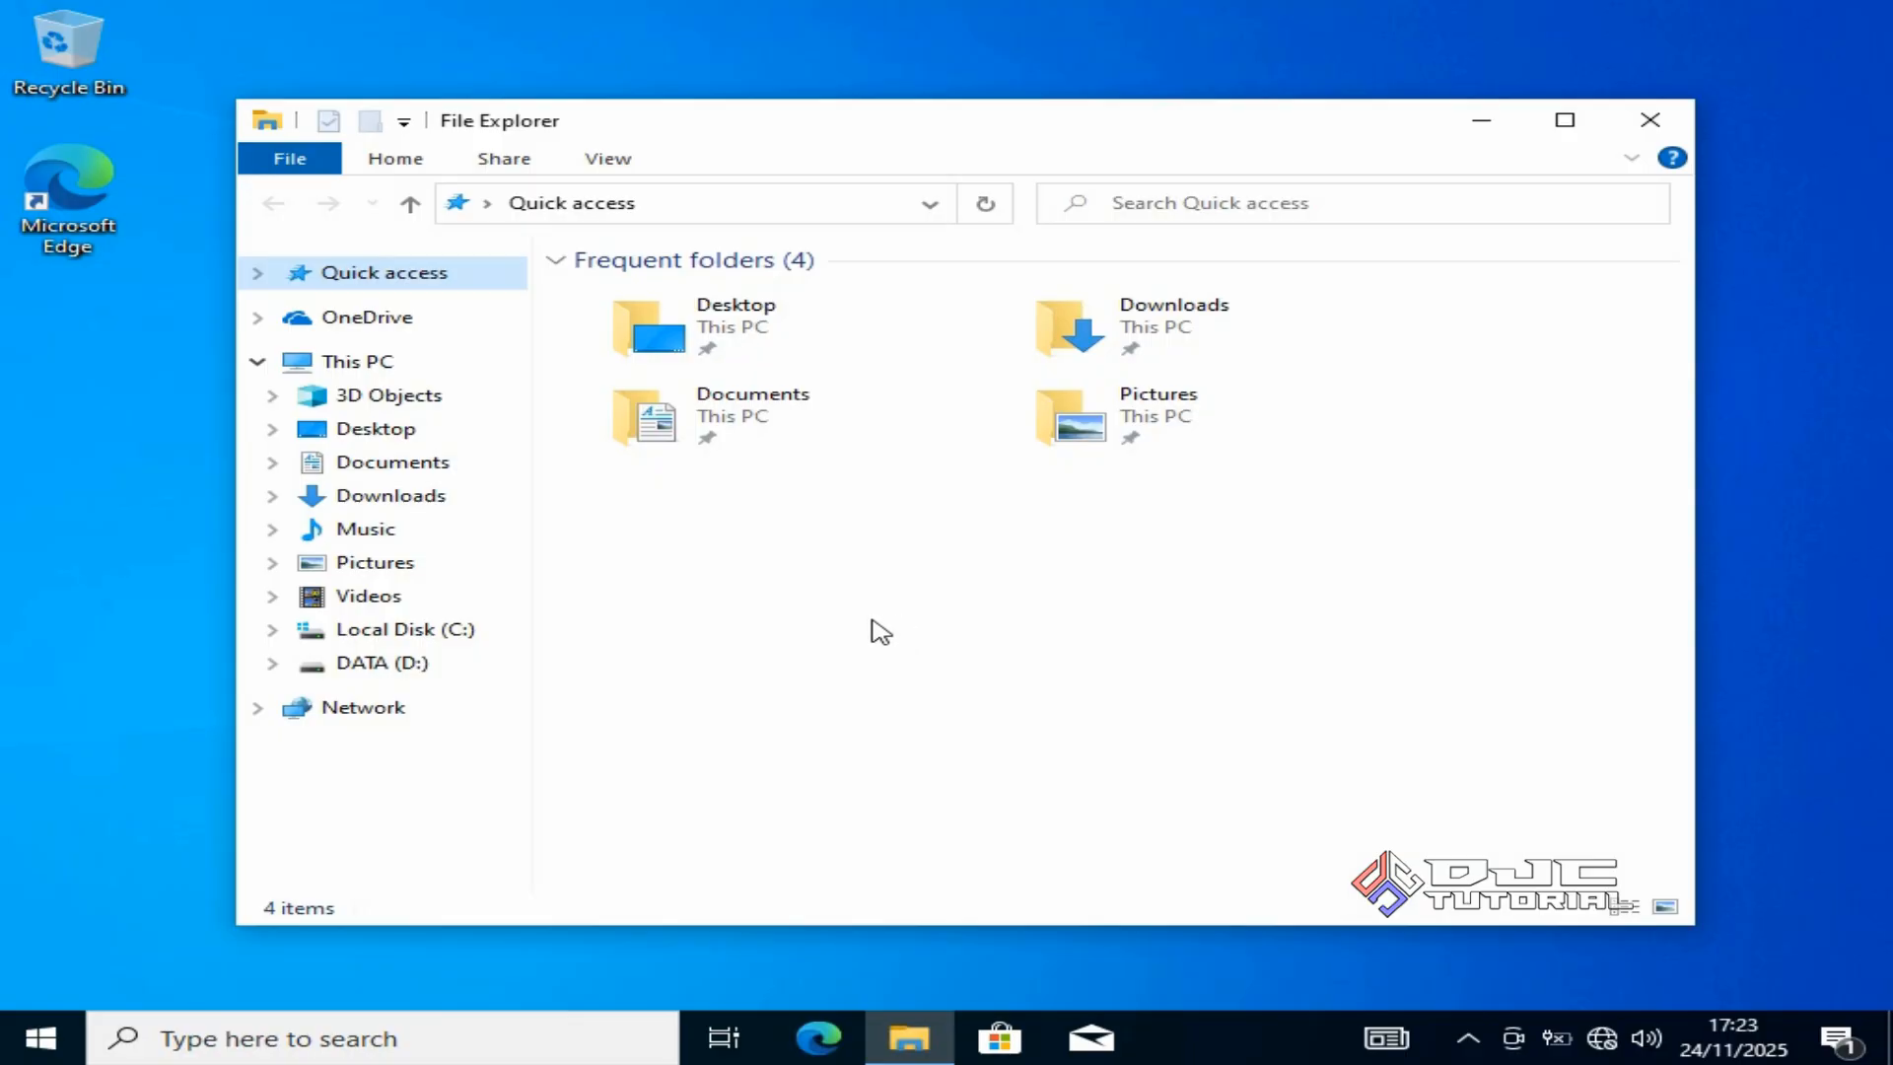
# Delete the Win10 installer folder from the DATA (D:) drive to the Recycle Bin.
pyautogui.click(492, 666)
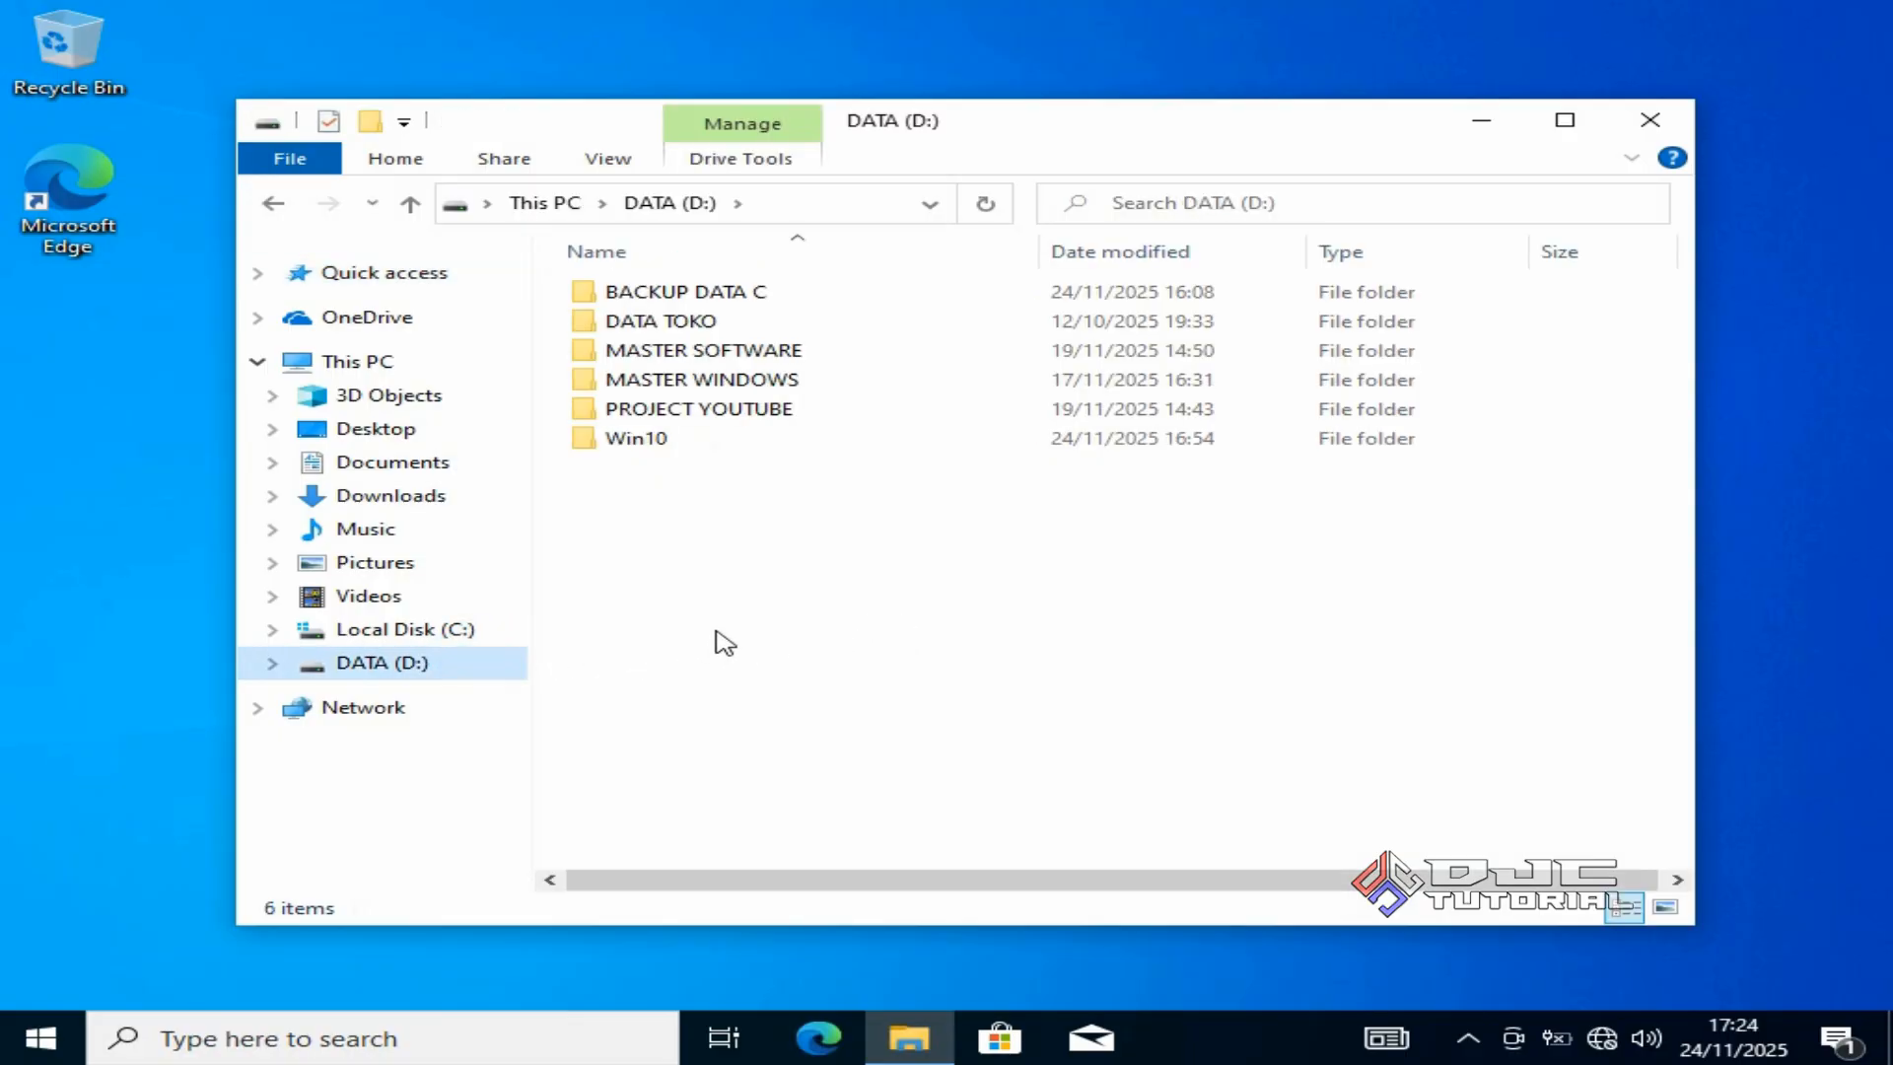
pyautogui.click(702, 446)
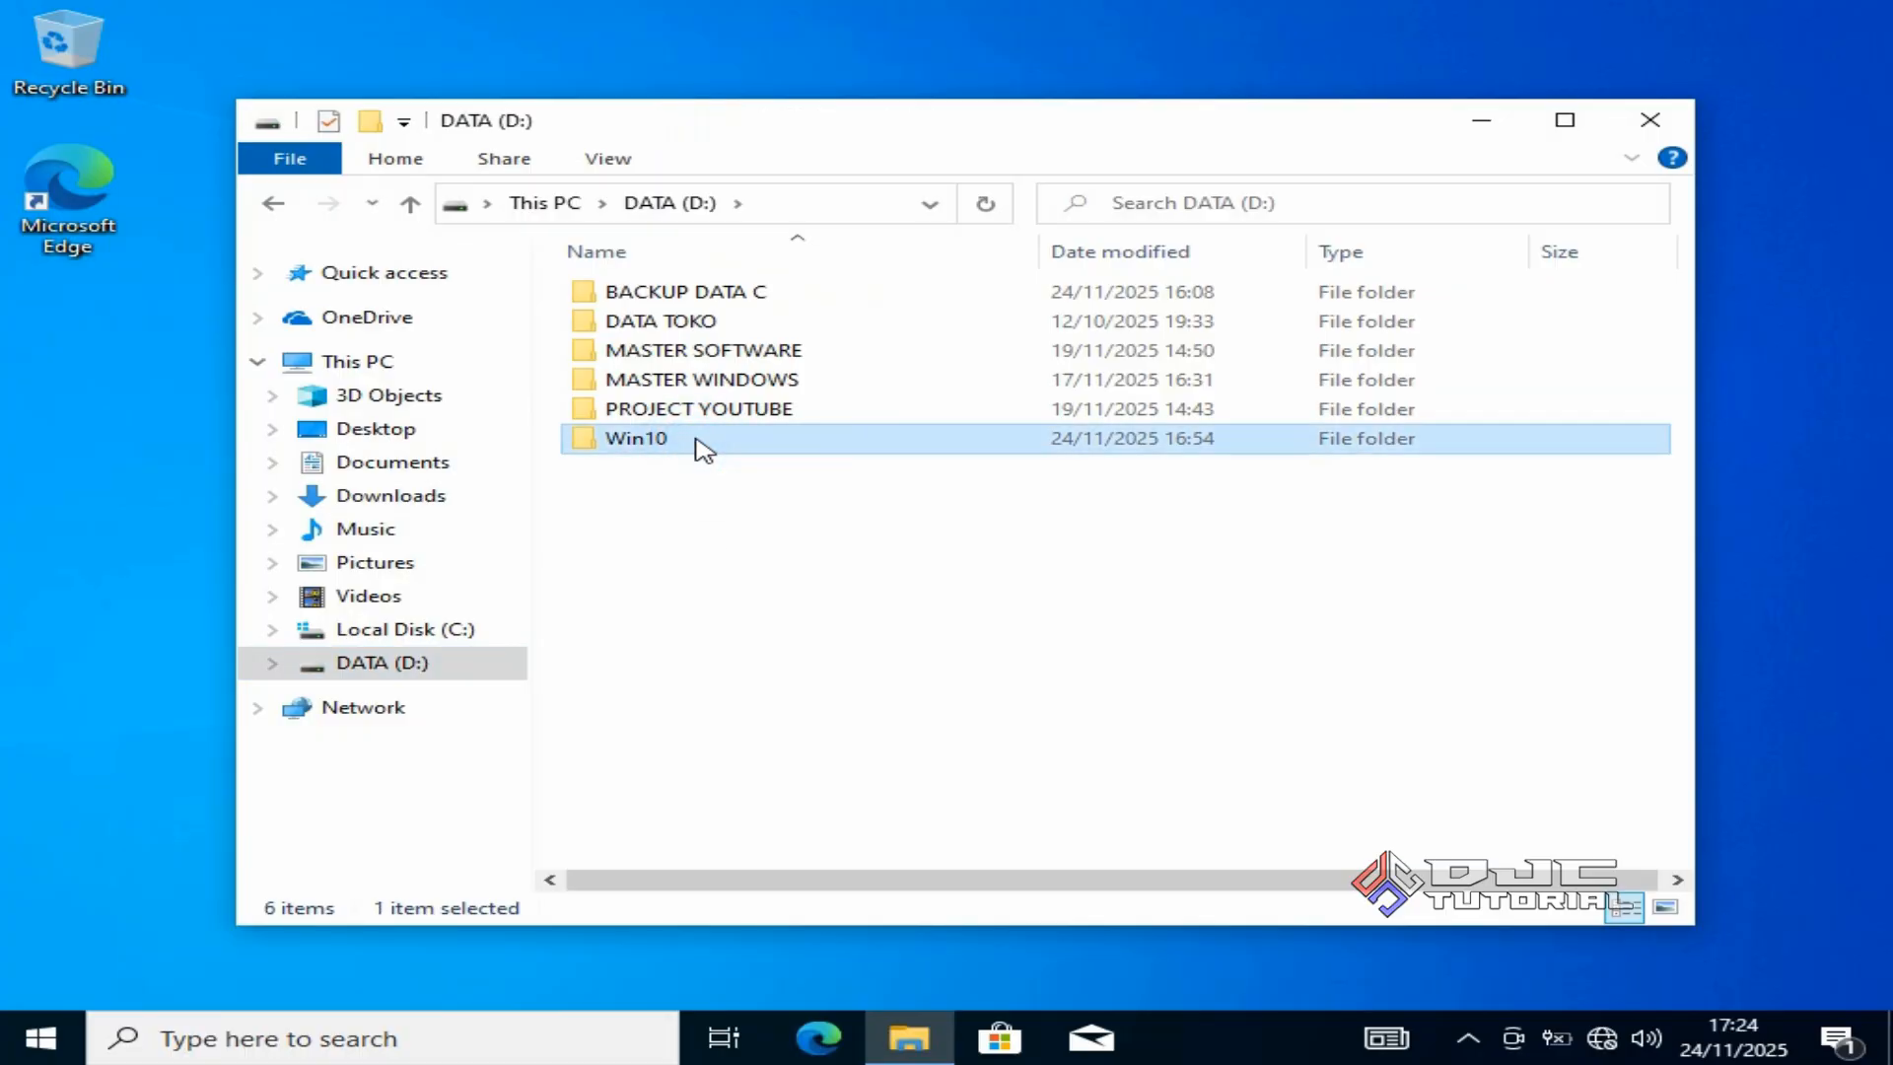
pyautogui.rightClick(702, 446)
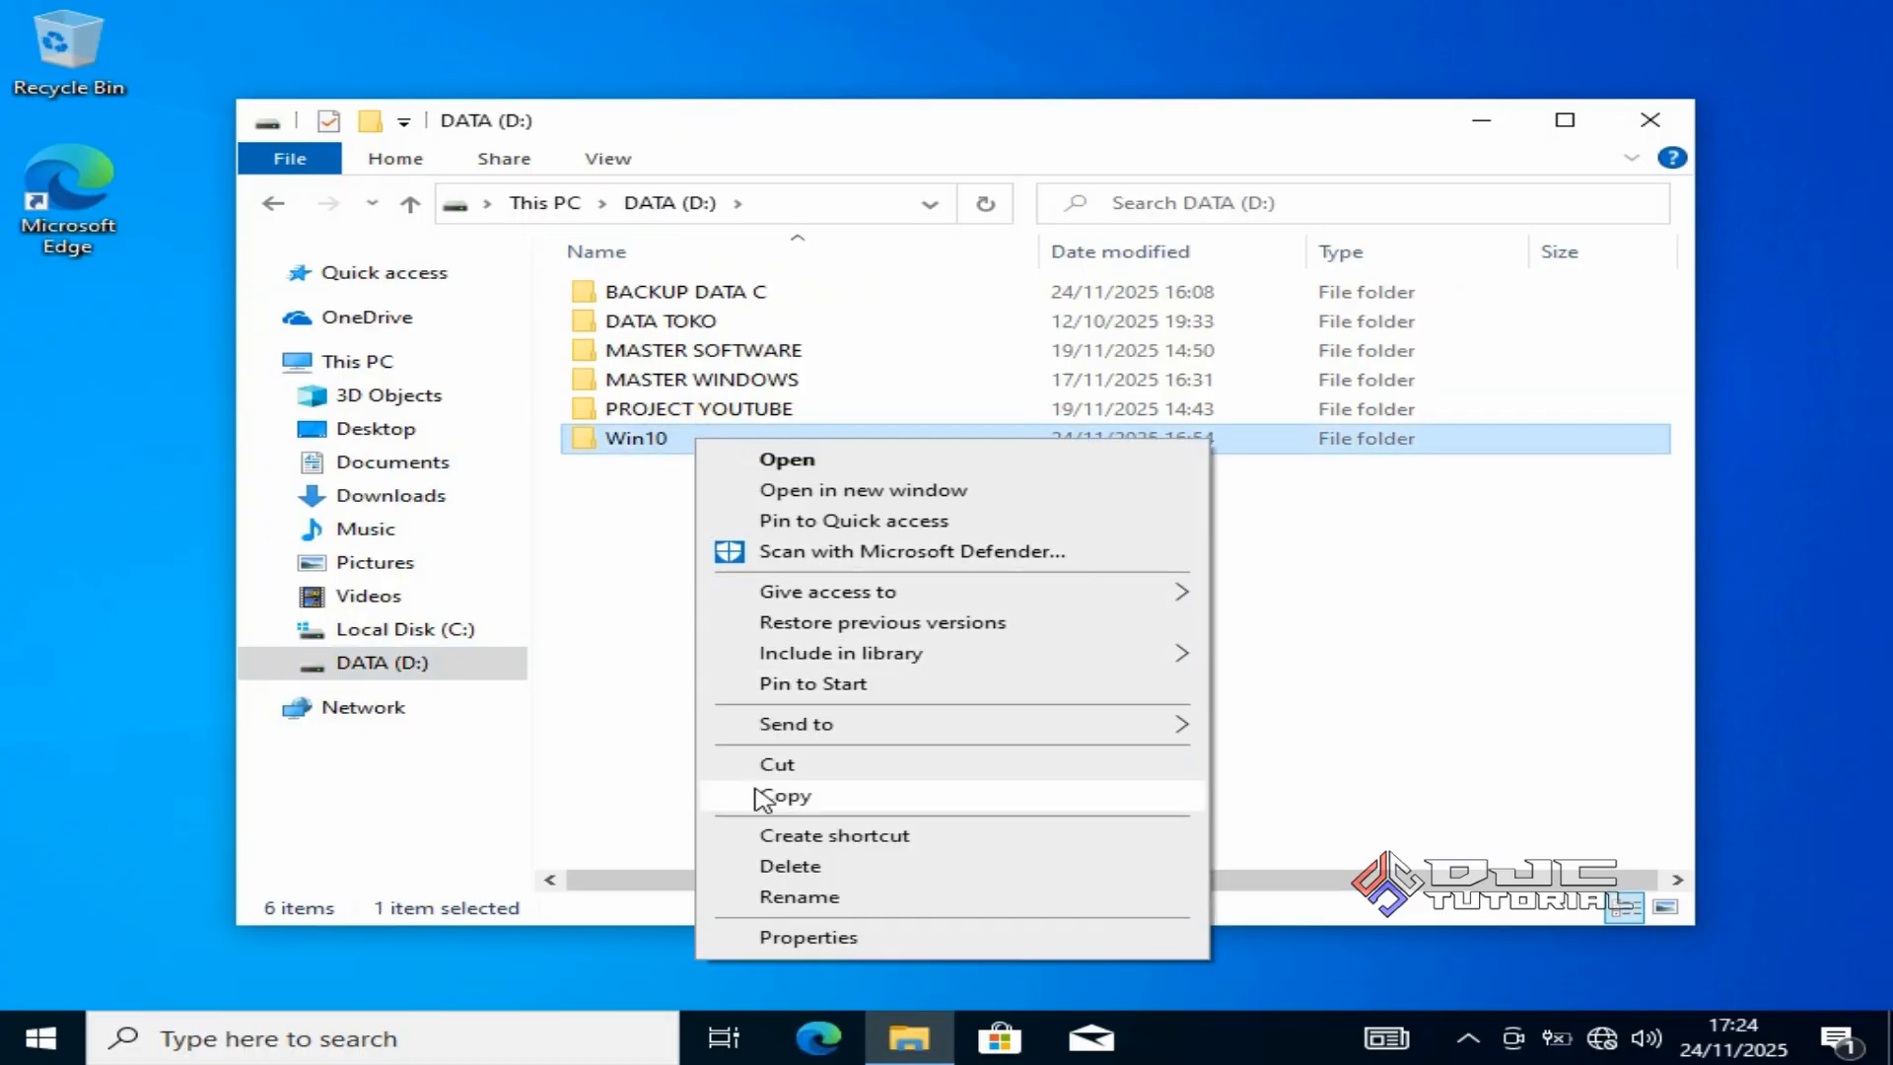
pyautogui.click(794, 865)
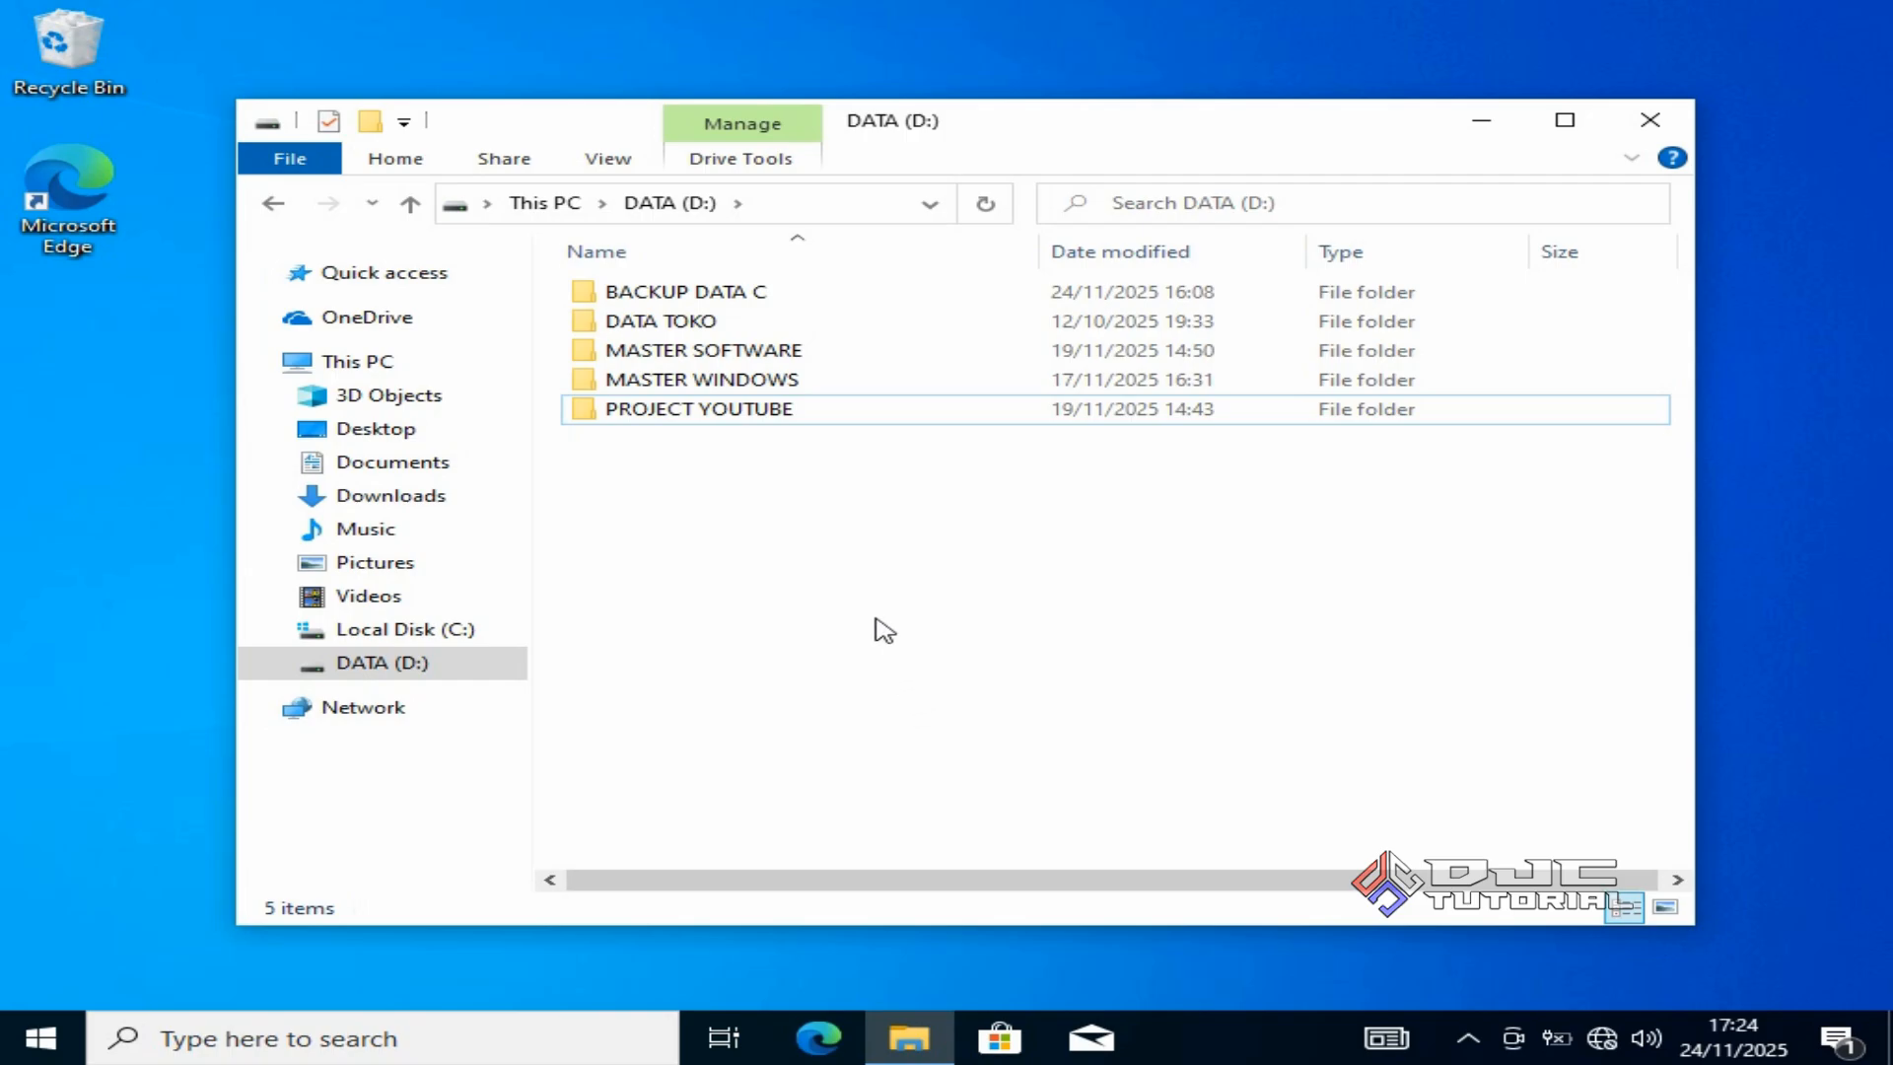
# Copy all 12 folders inside BACKUP DATA C on DATA (D:).
pyautogui.doubleClick(773, 292)
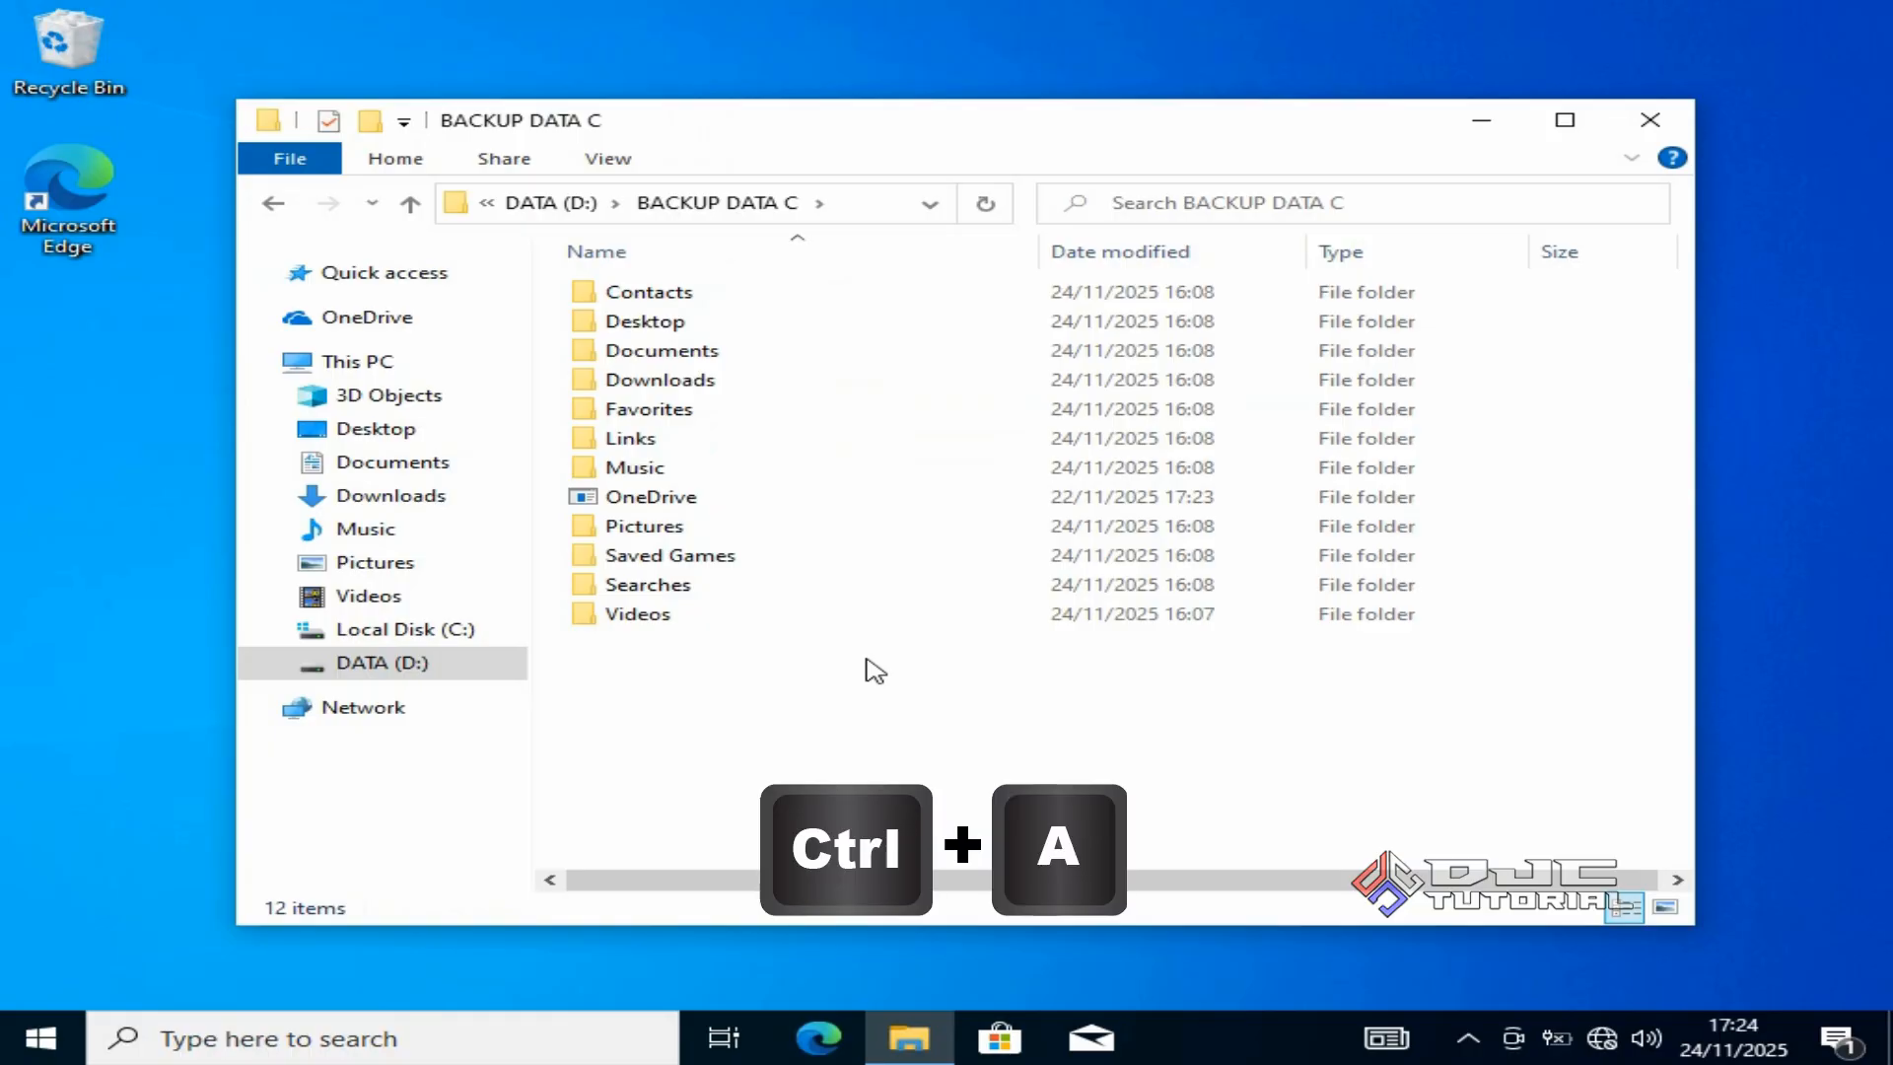
pyautogui.hotkey('ctrl', 'a')
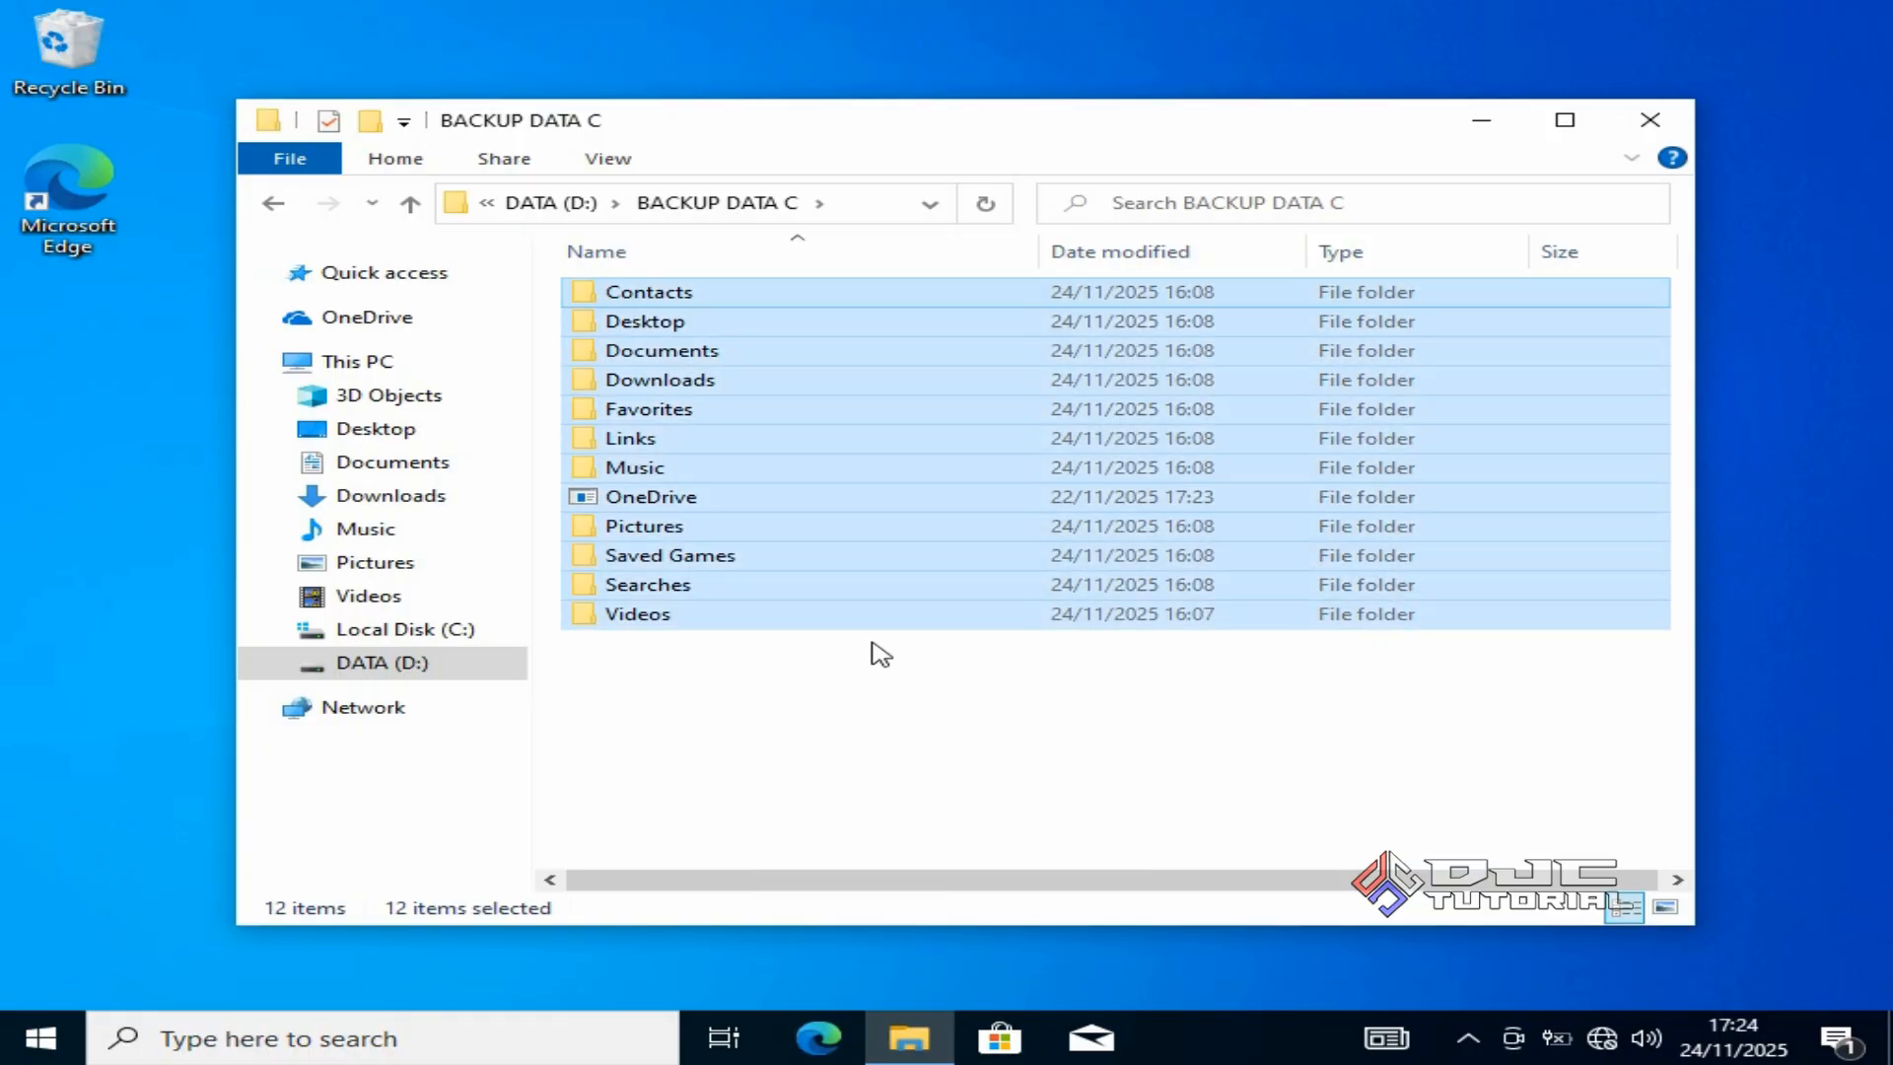
pyautogui.rightClick(878, 624)
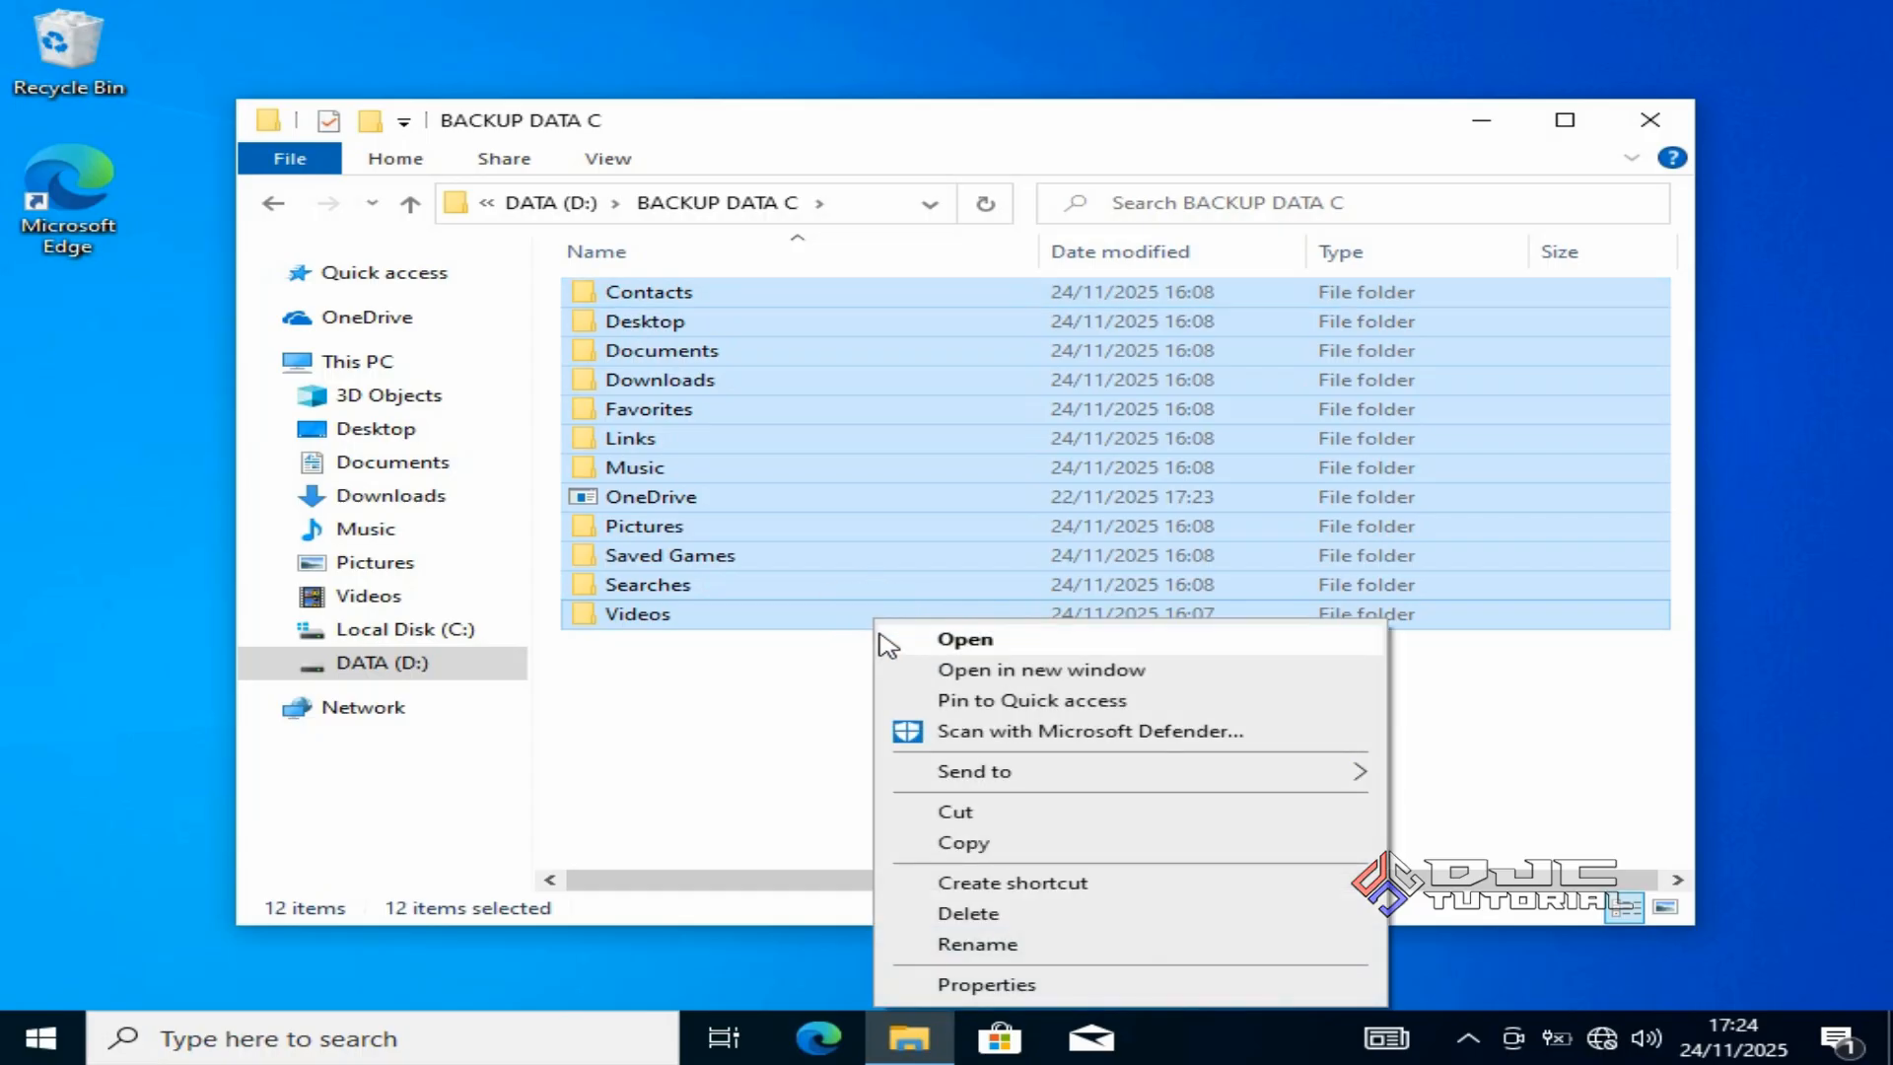
pyautogui.click(992, 842)
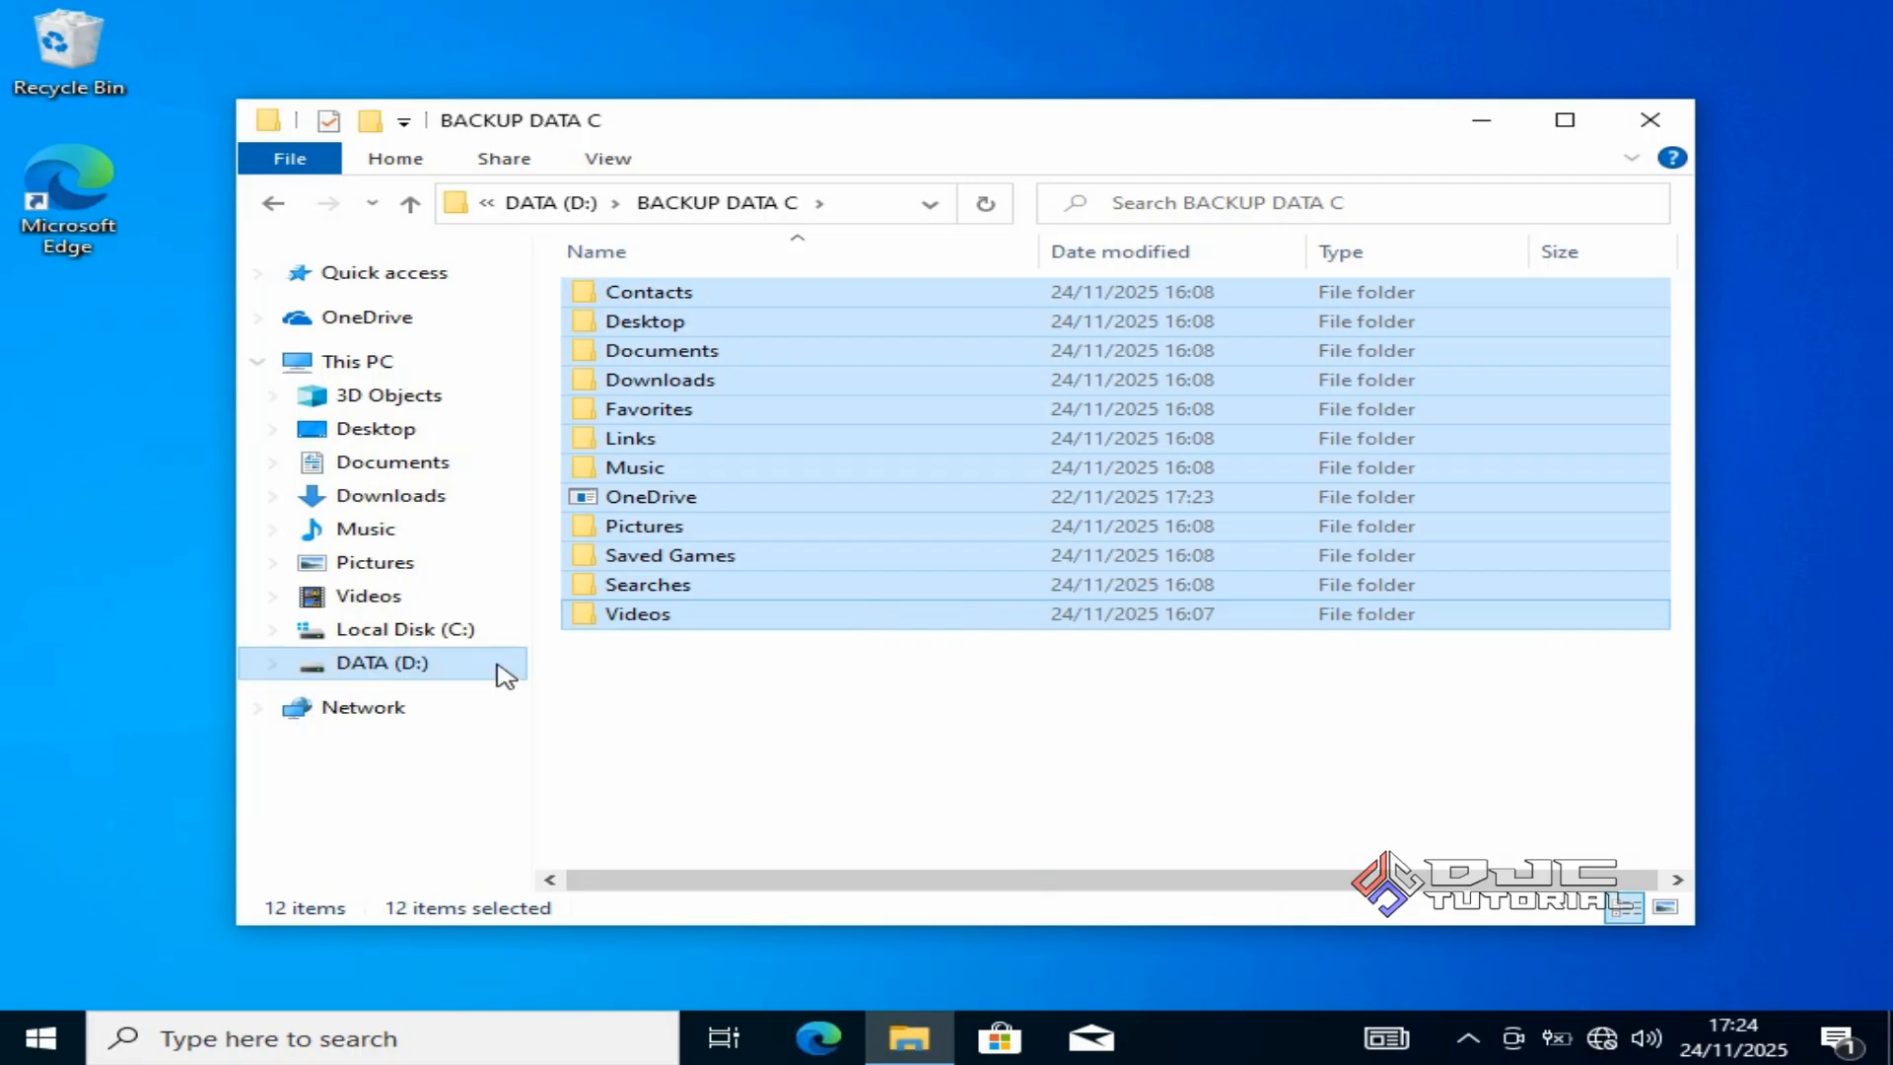
# Go to the new user's profile folder under Local Disk (C:) > Users.
pyautogui.click(451, 637)
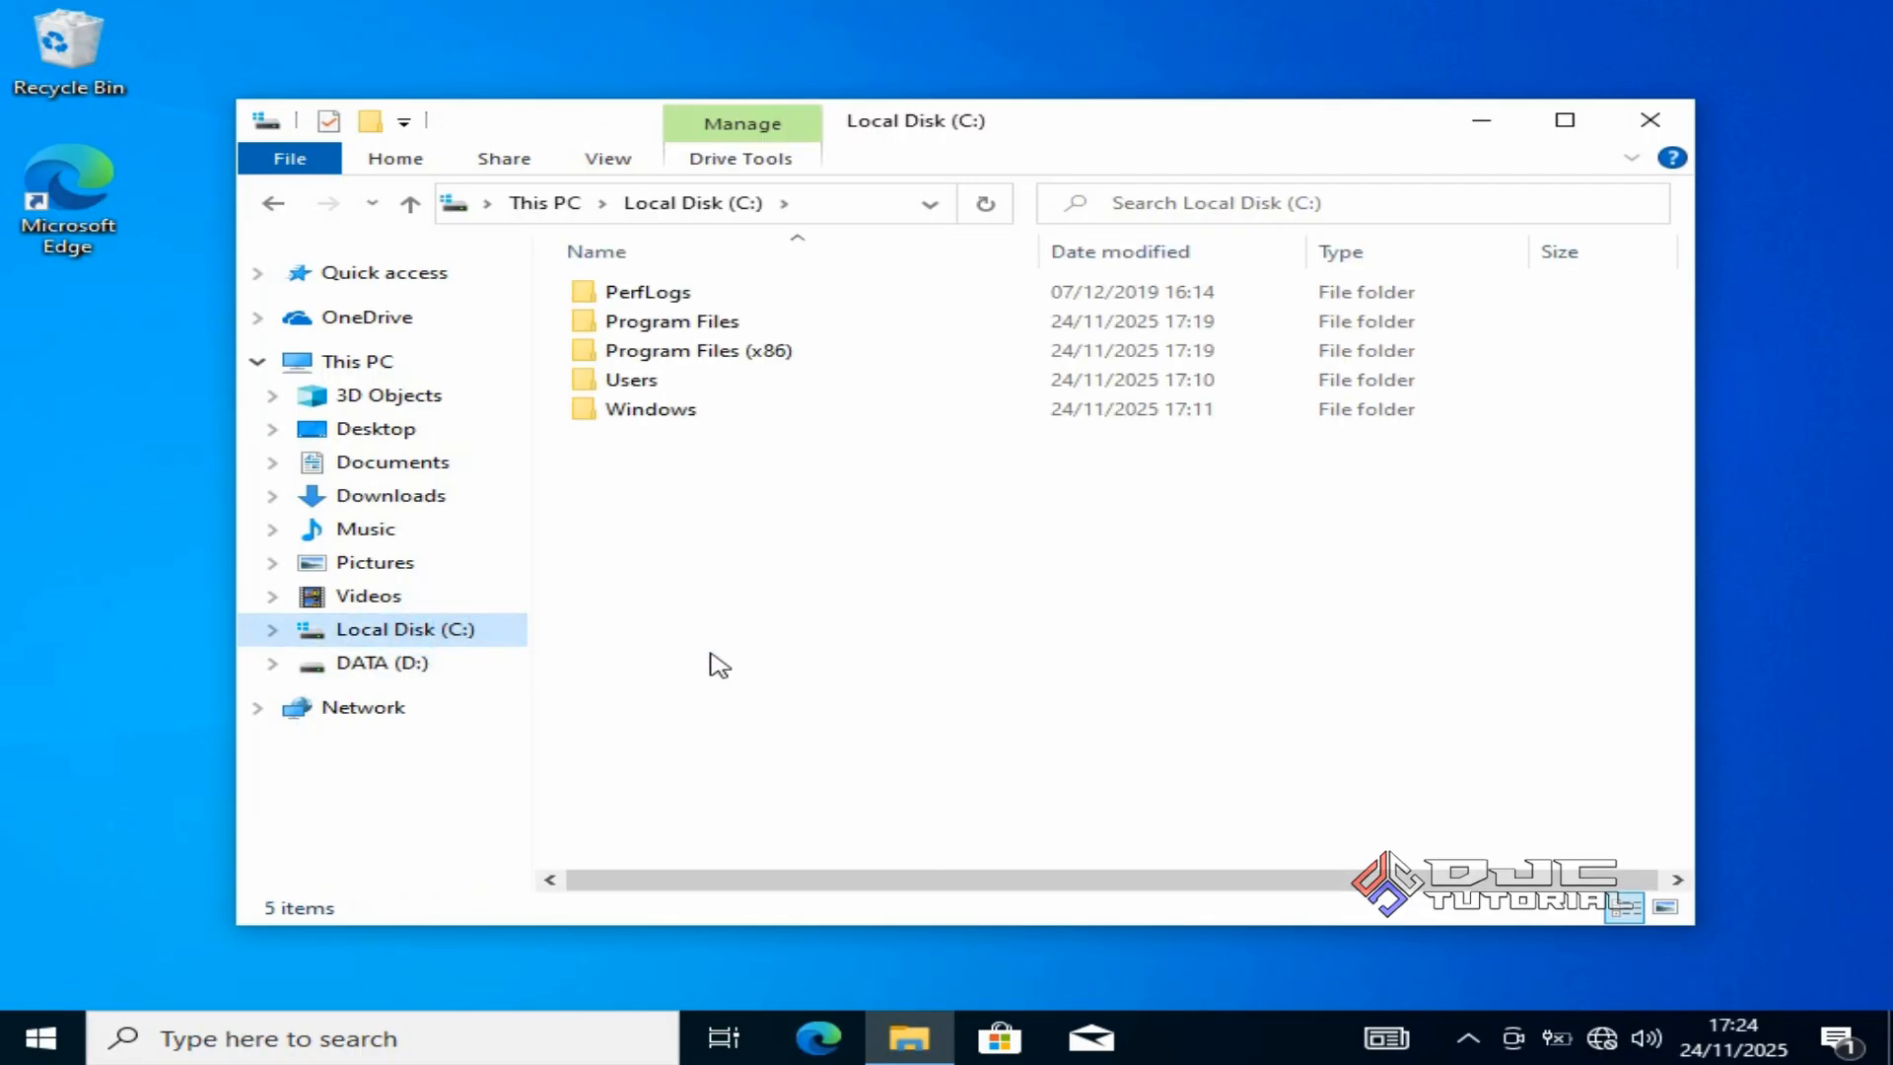
pyautogui.click(797, 392)
pyautogui.doubleClick(797, 392)
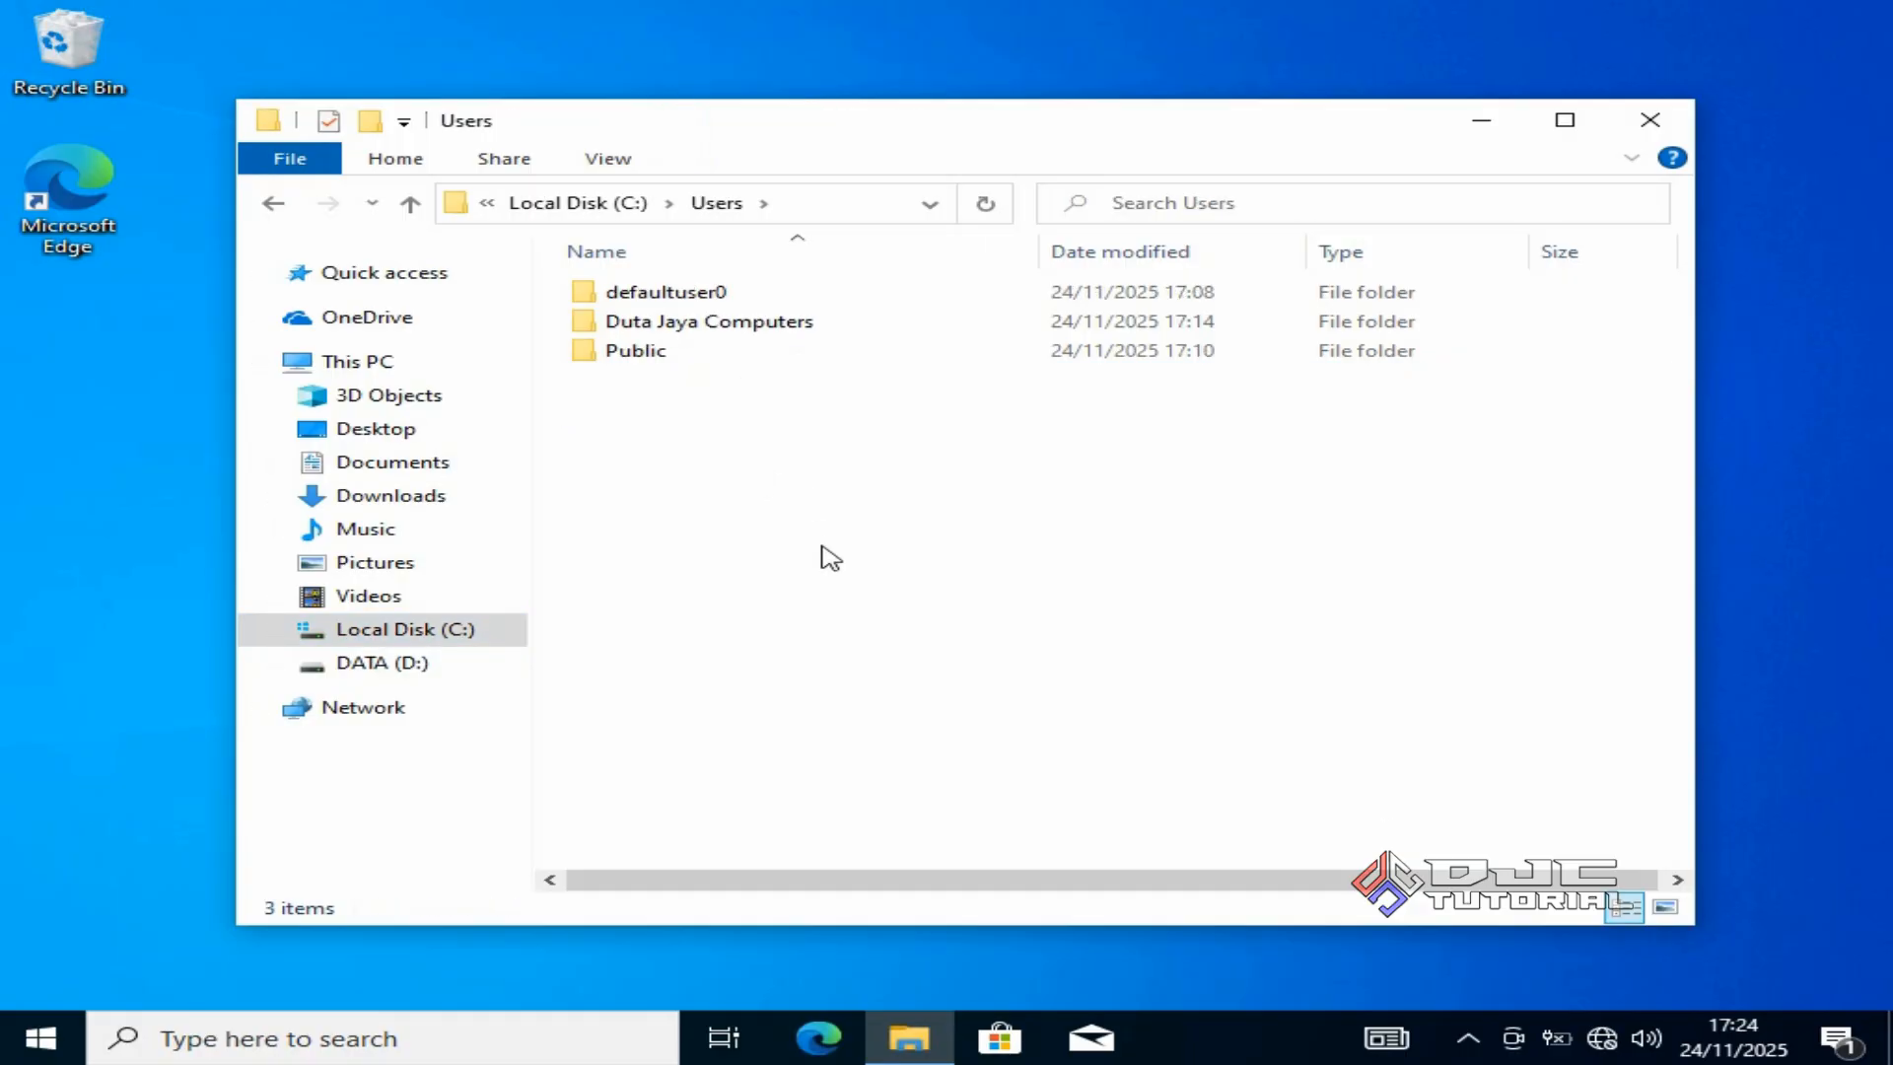
pyautogui.doubleClick(801, 325)
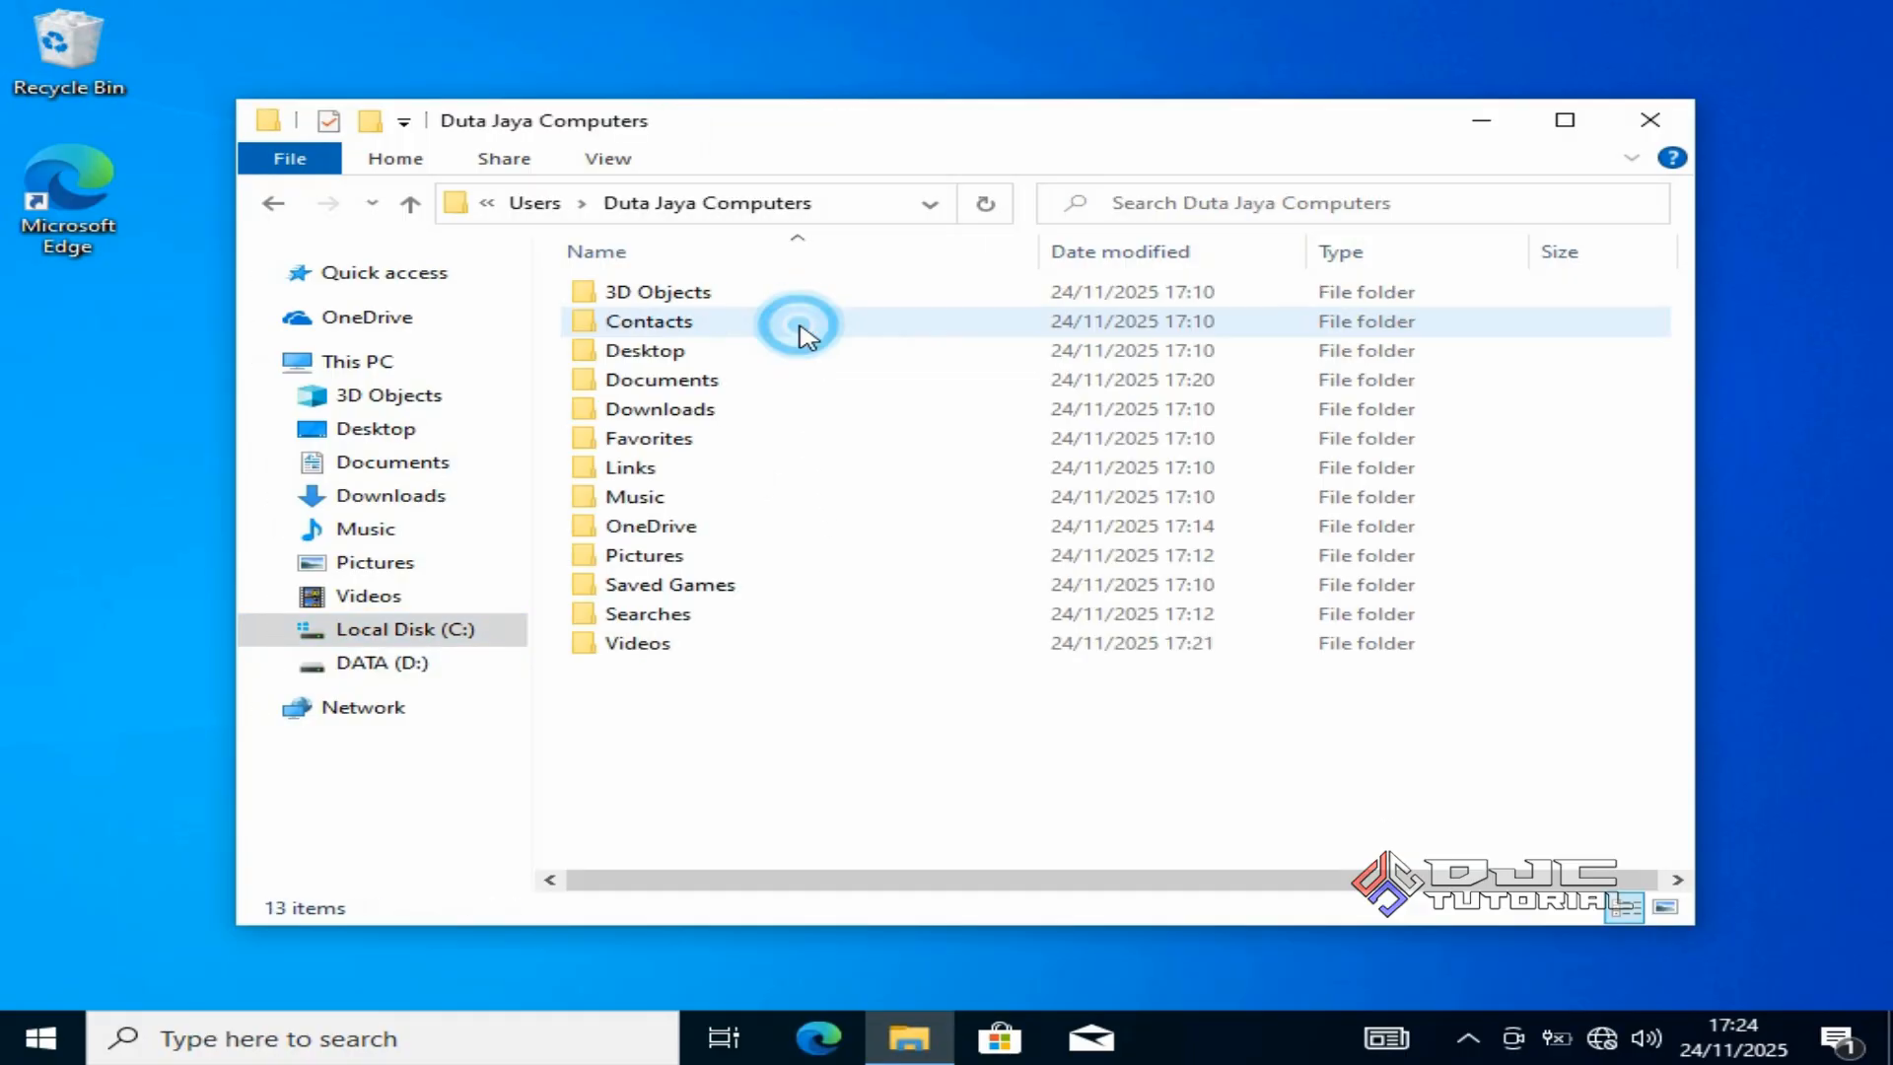
pyautogui.rightClick(918, 694)
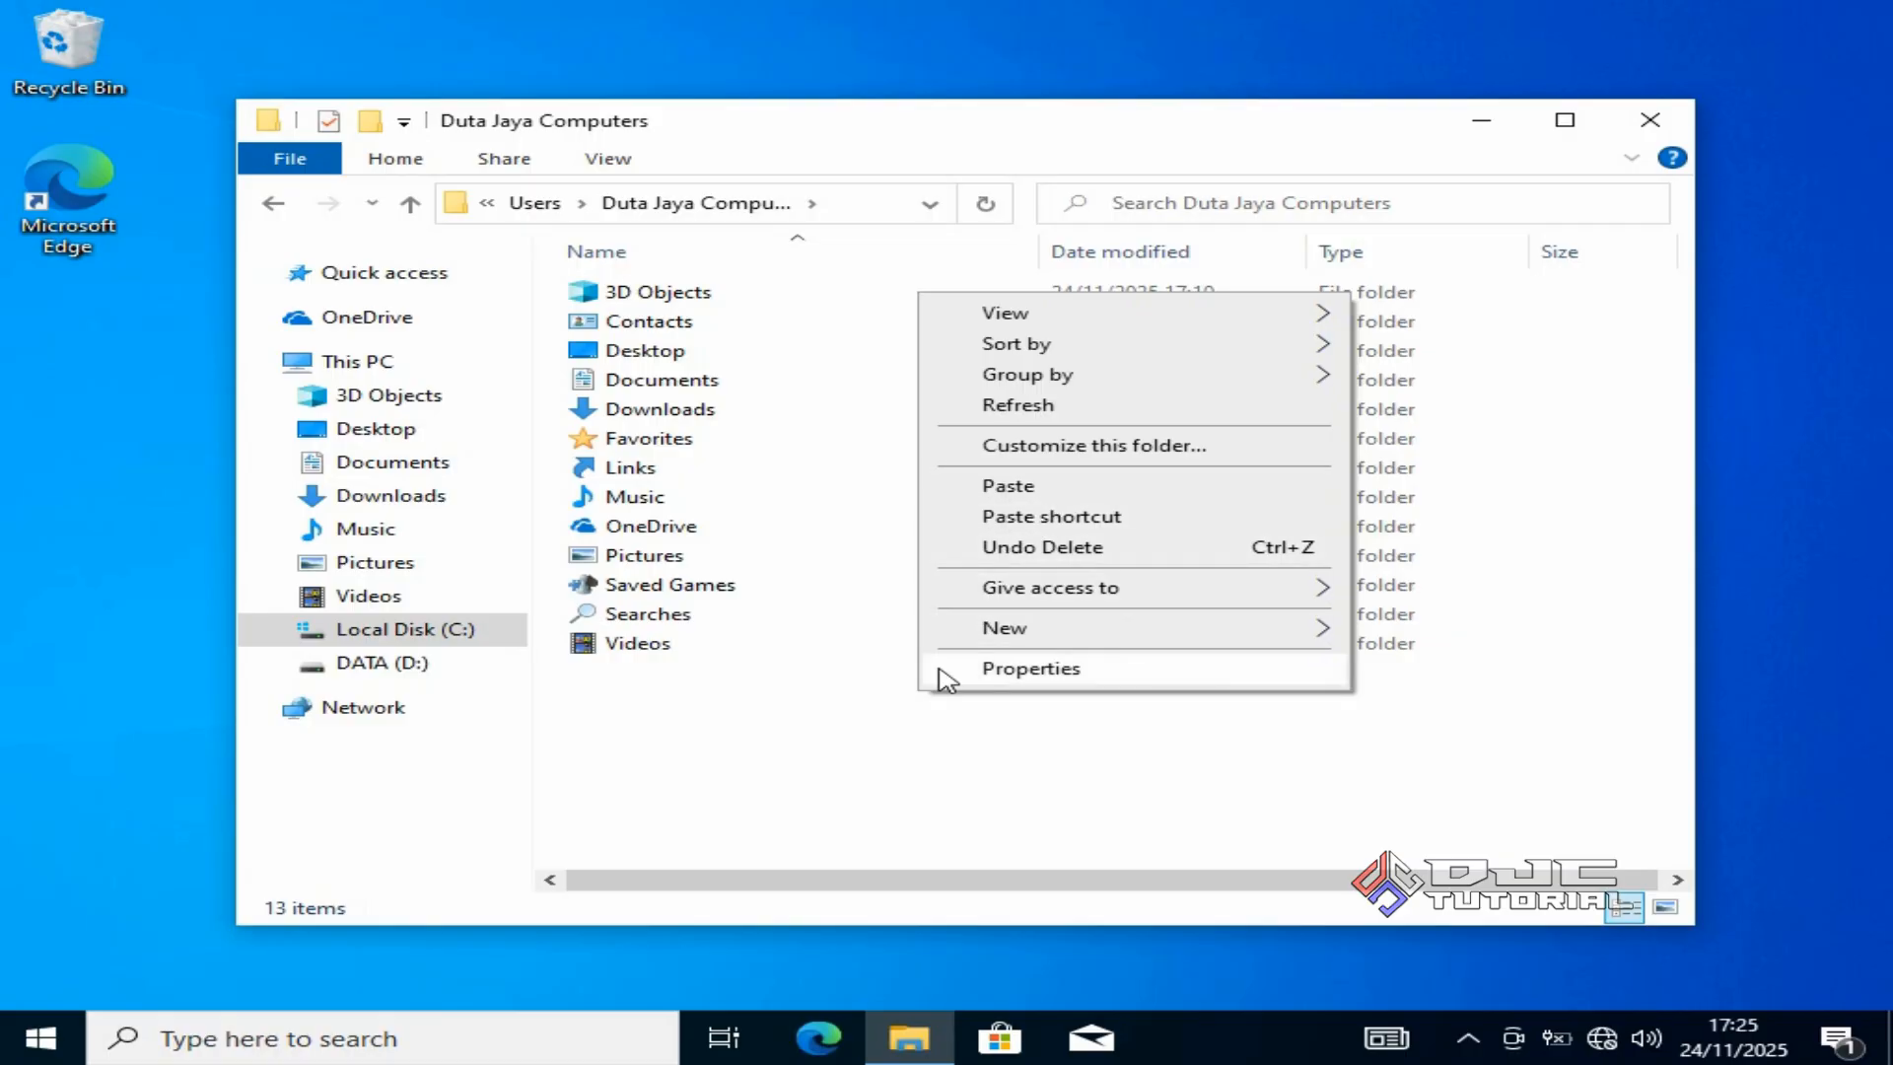
pyautogui.click(907, 729)
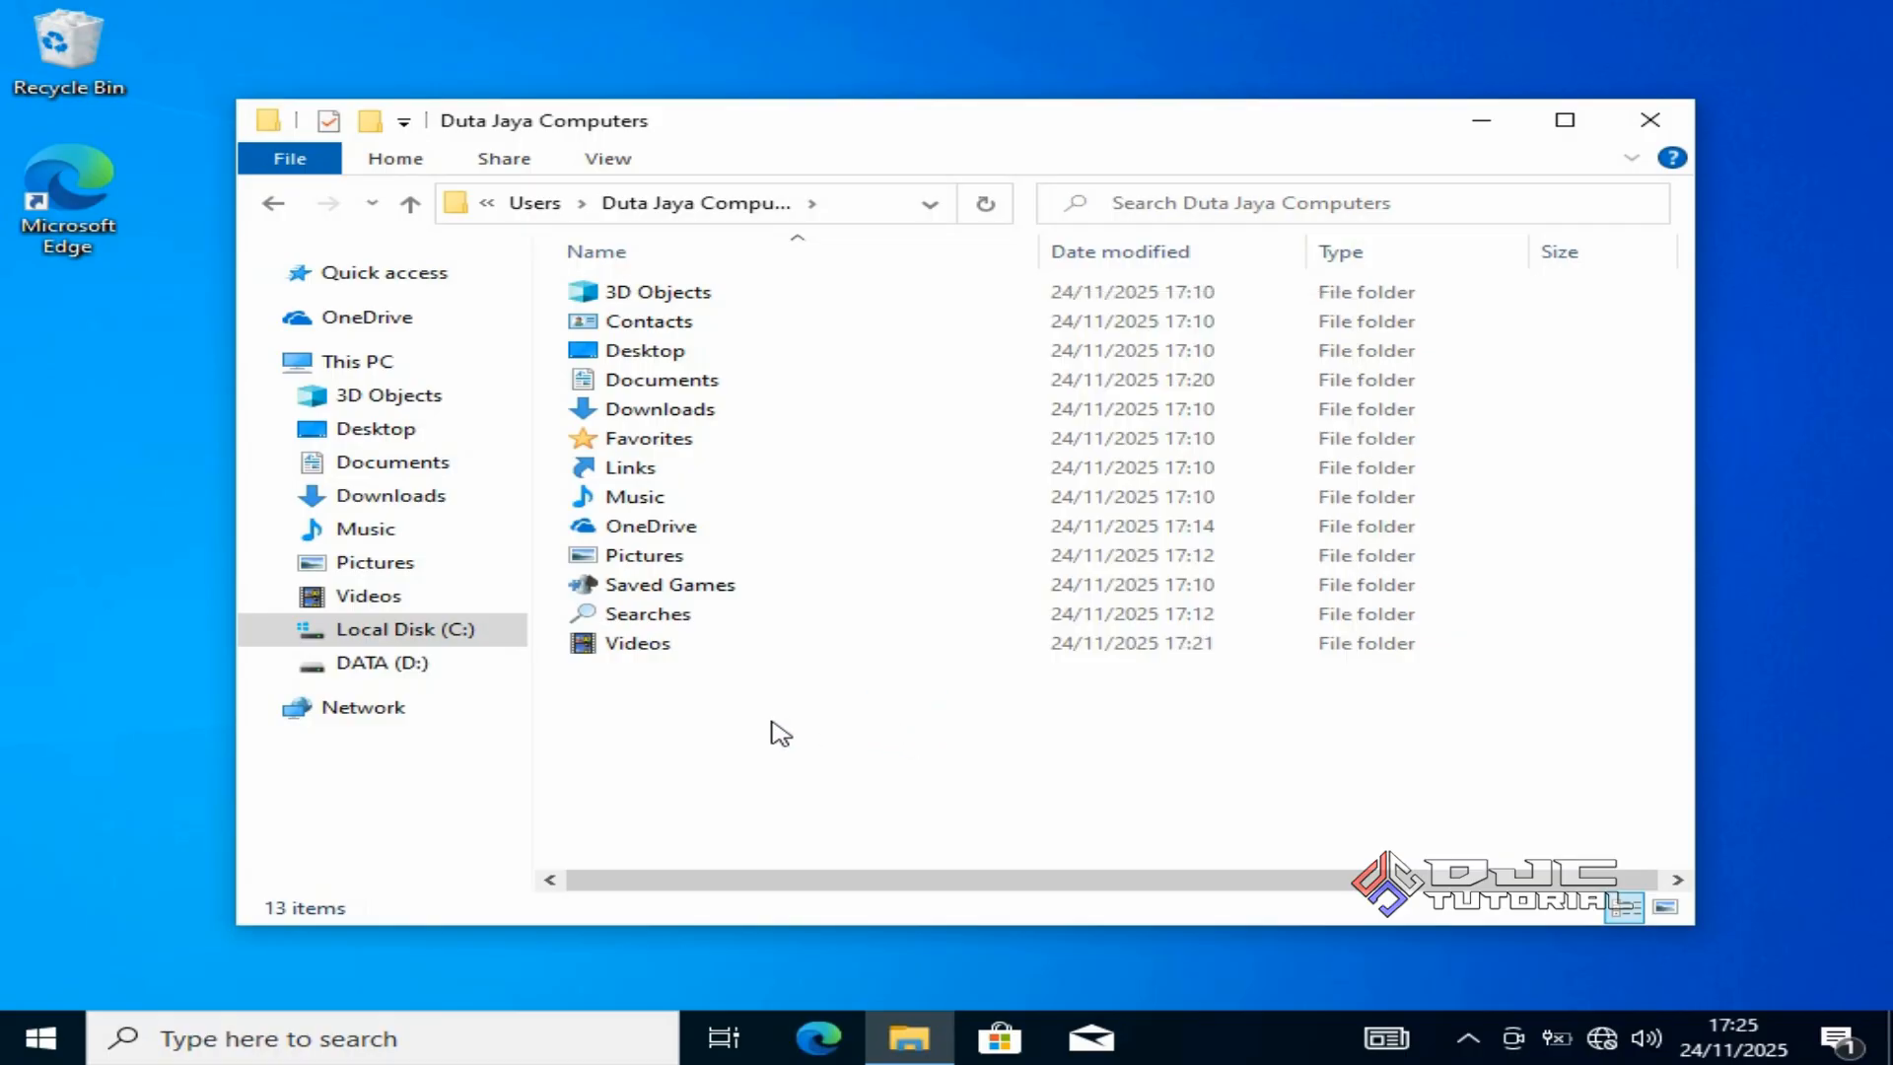
# Check the size of BACKUP DATA C on DATA (D:), then close File Explorer.
pyautogui.click(472, 671)
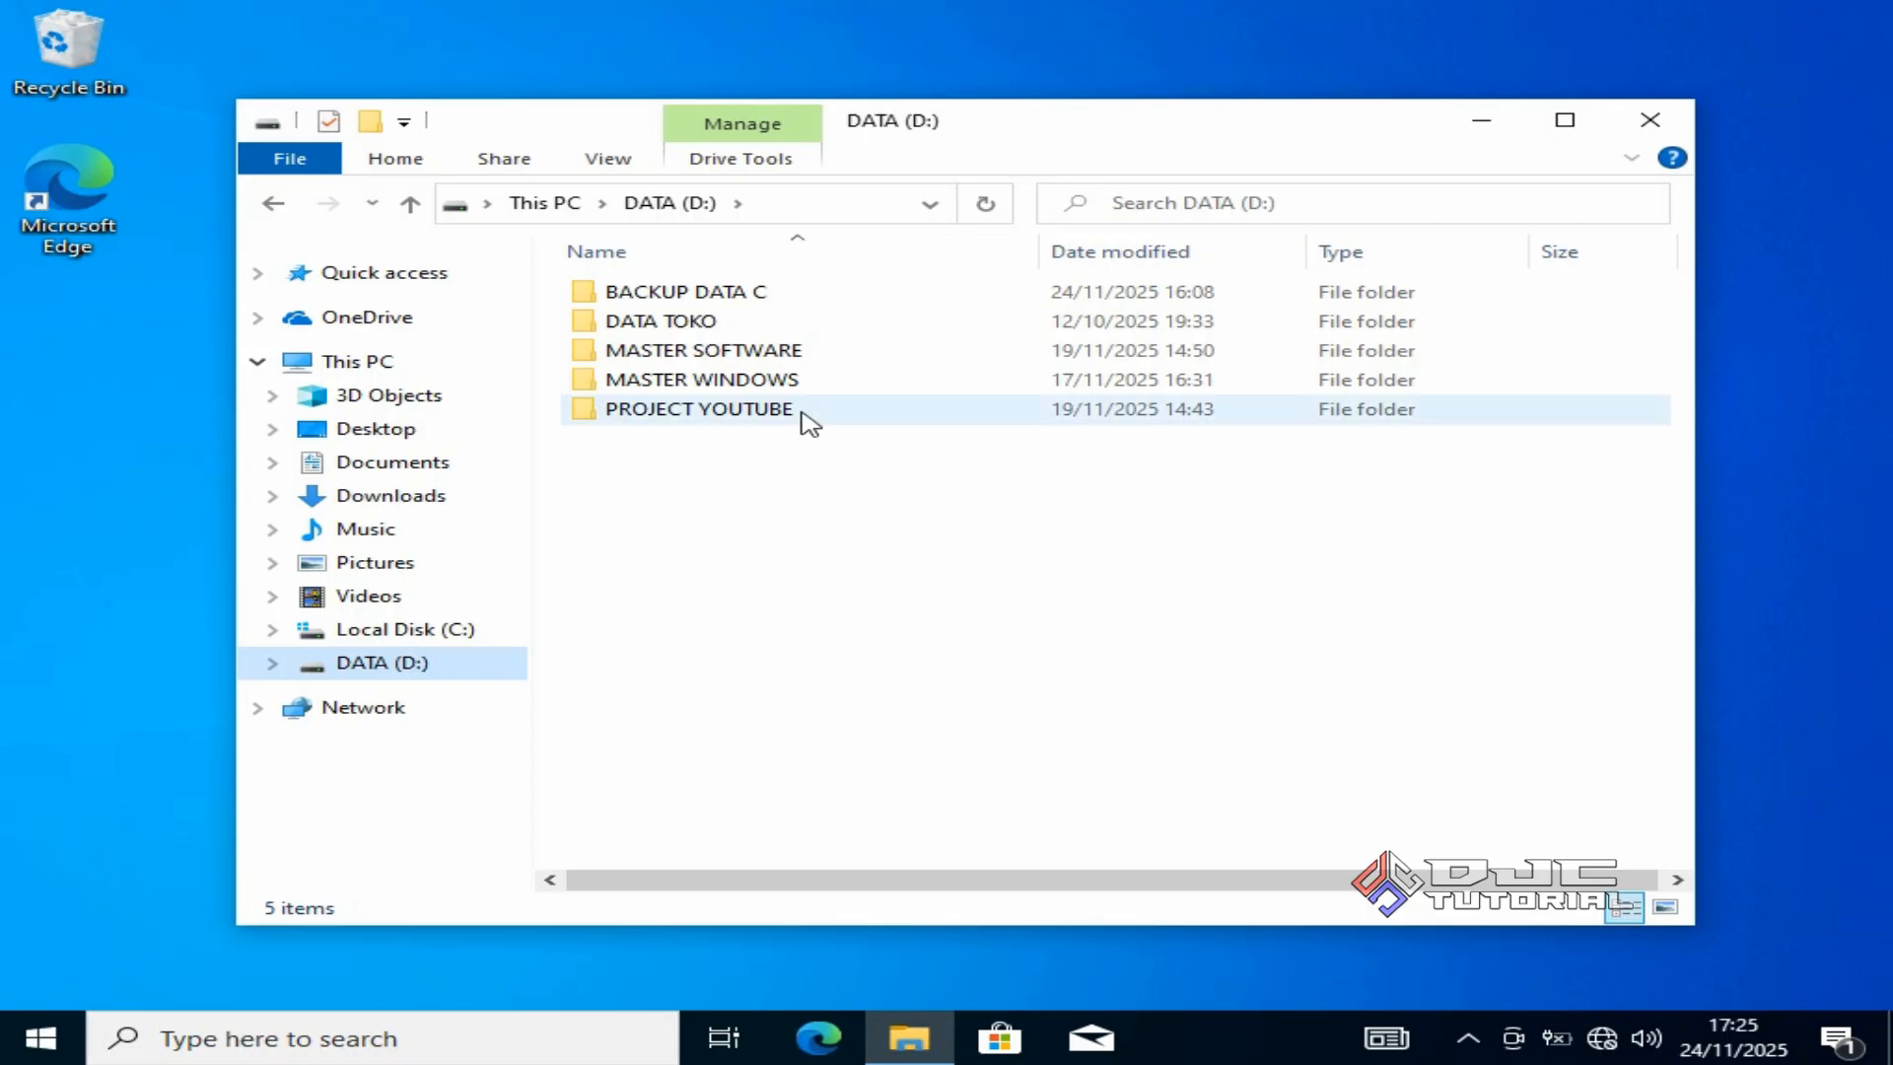
pyautogui.click(776, 295)
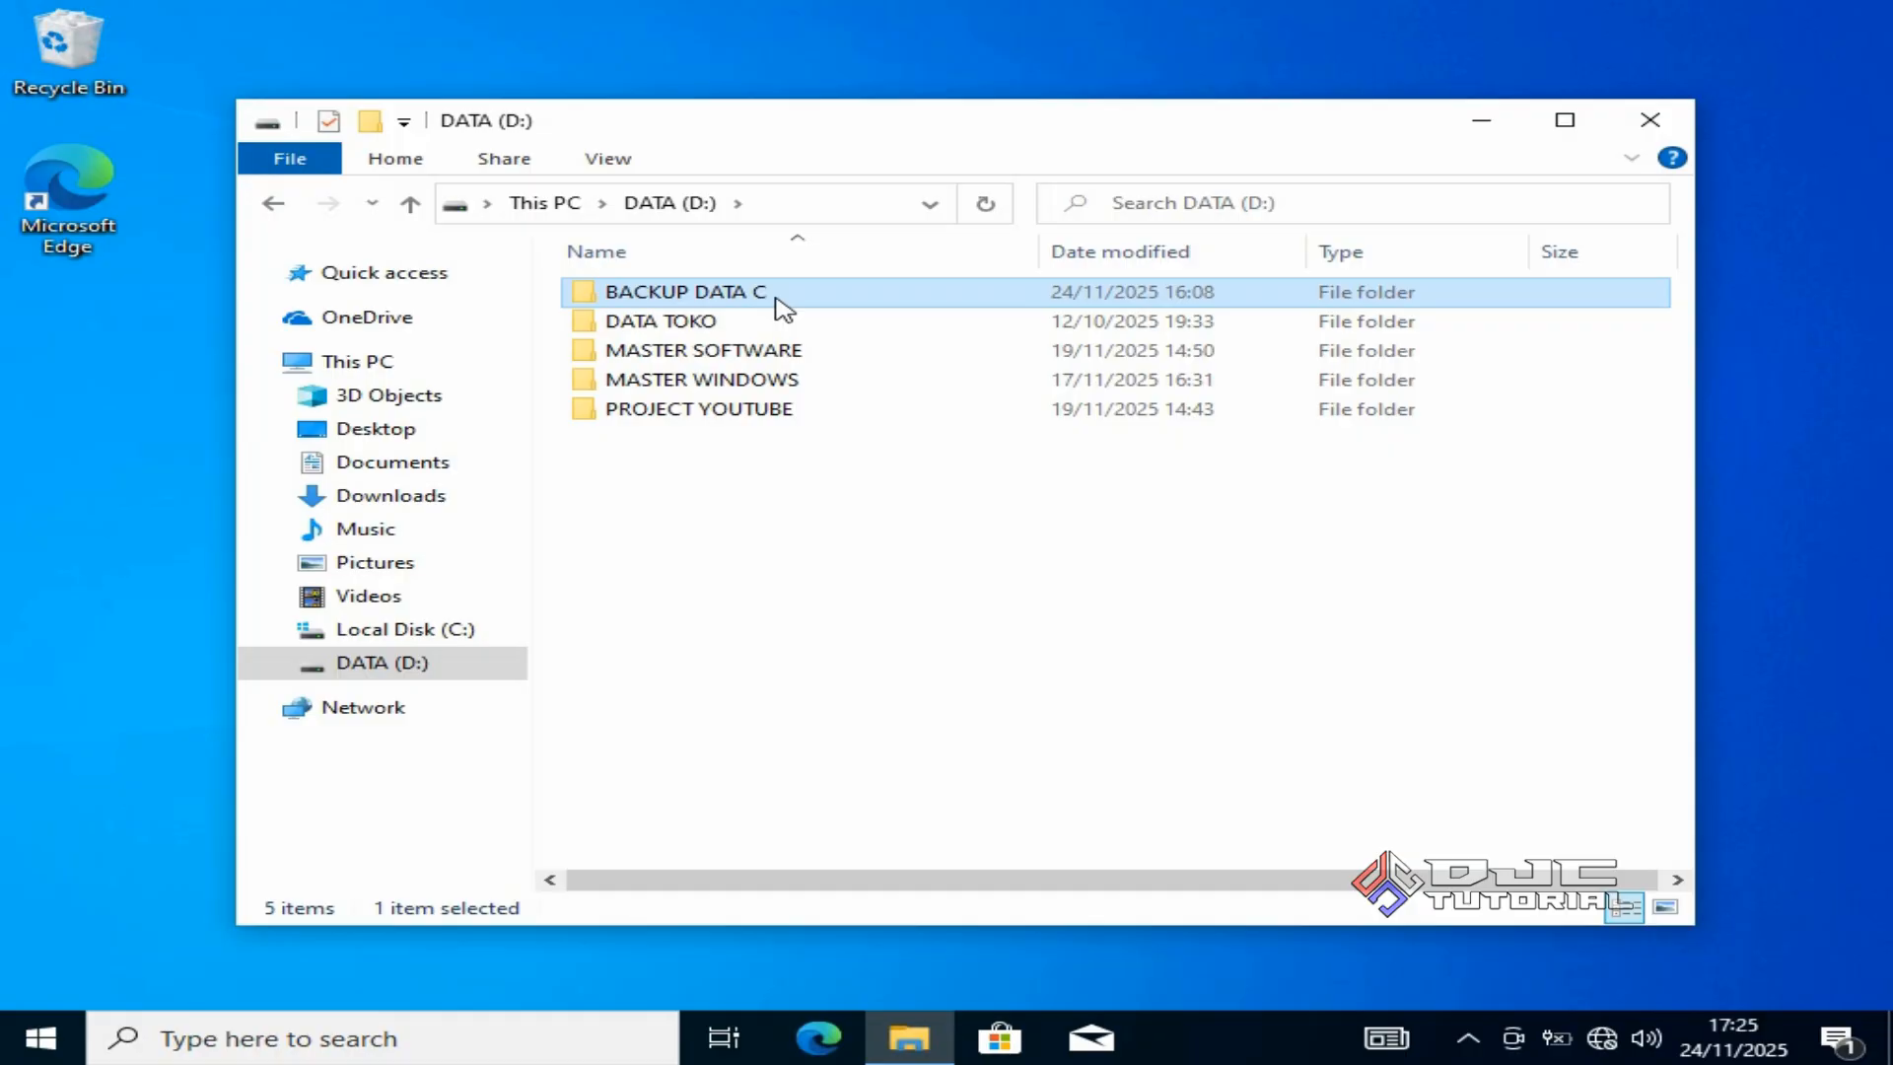
pyautogui.moveTo(767, 311)
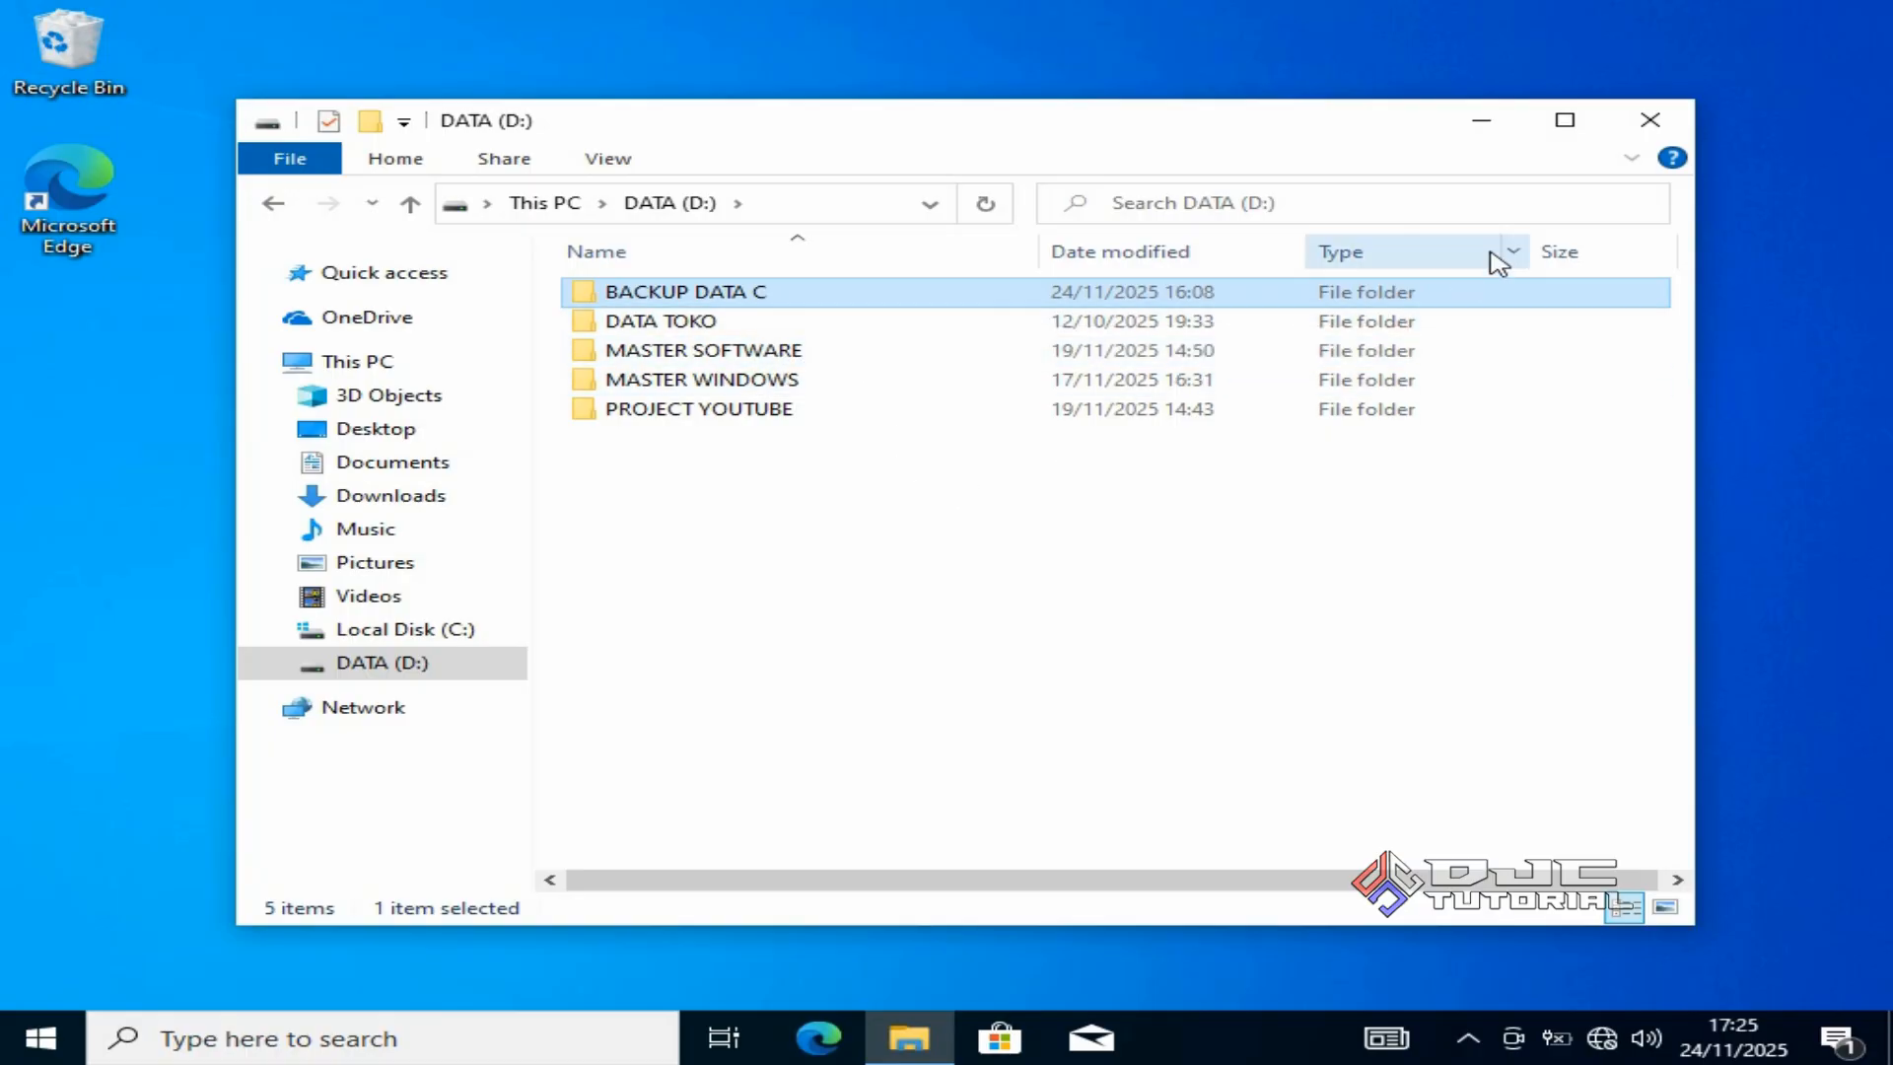
pyautogui.click(1650, 120)
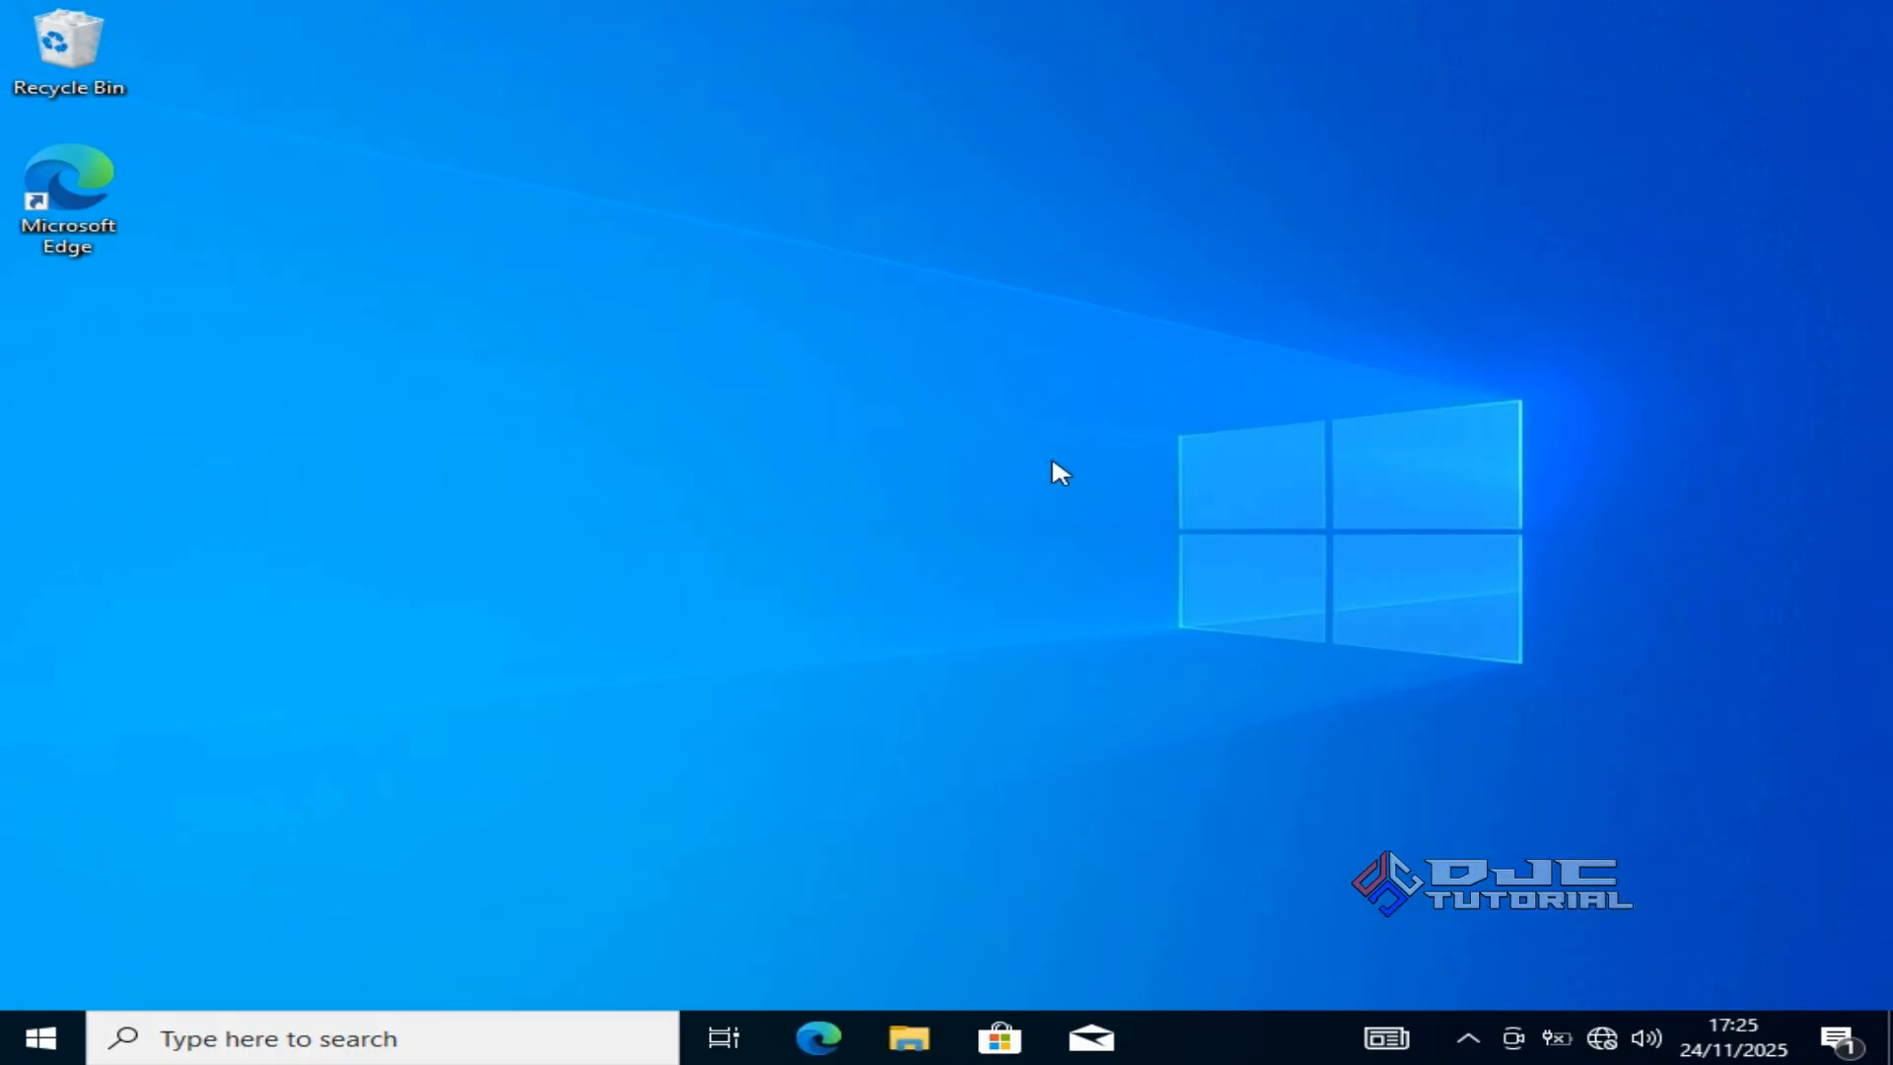
# Empty the Recycle Bin, confirming permanent deletion of the Win10 folder.
pyautogui.rightClick(83, 65)
pyautogui.click(180, 118)
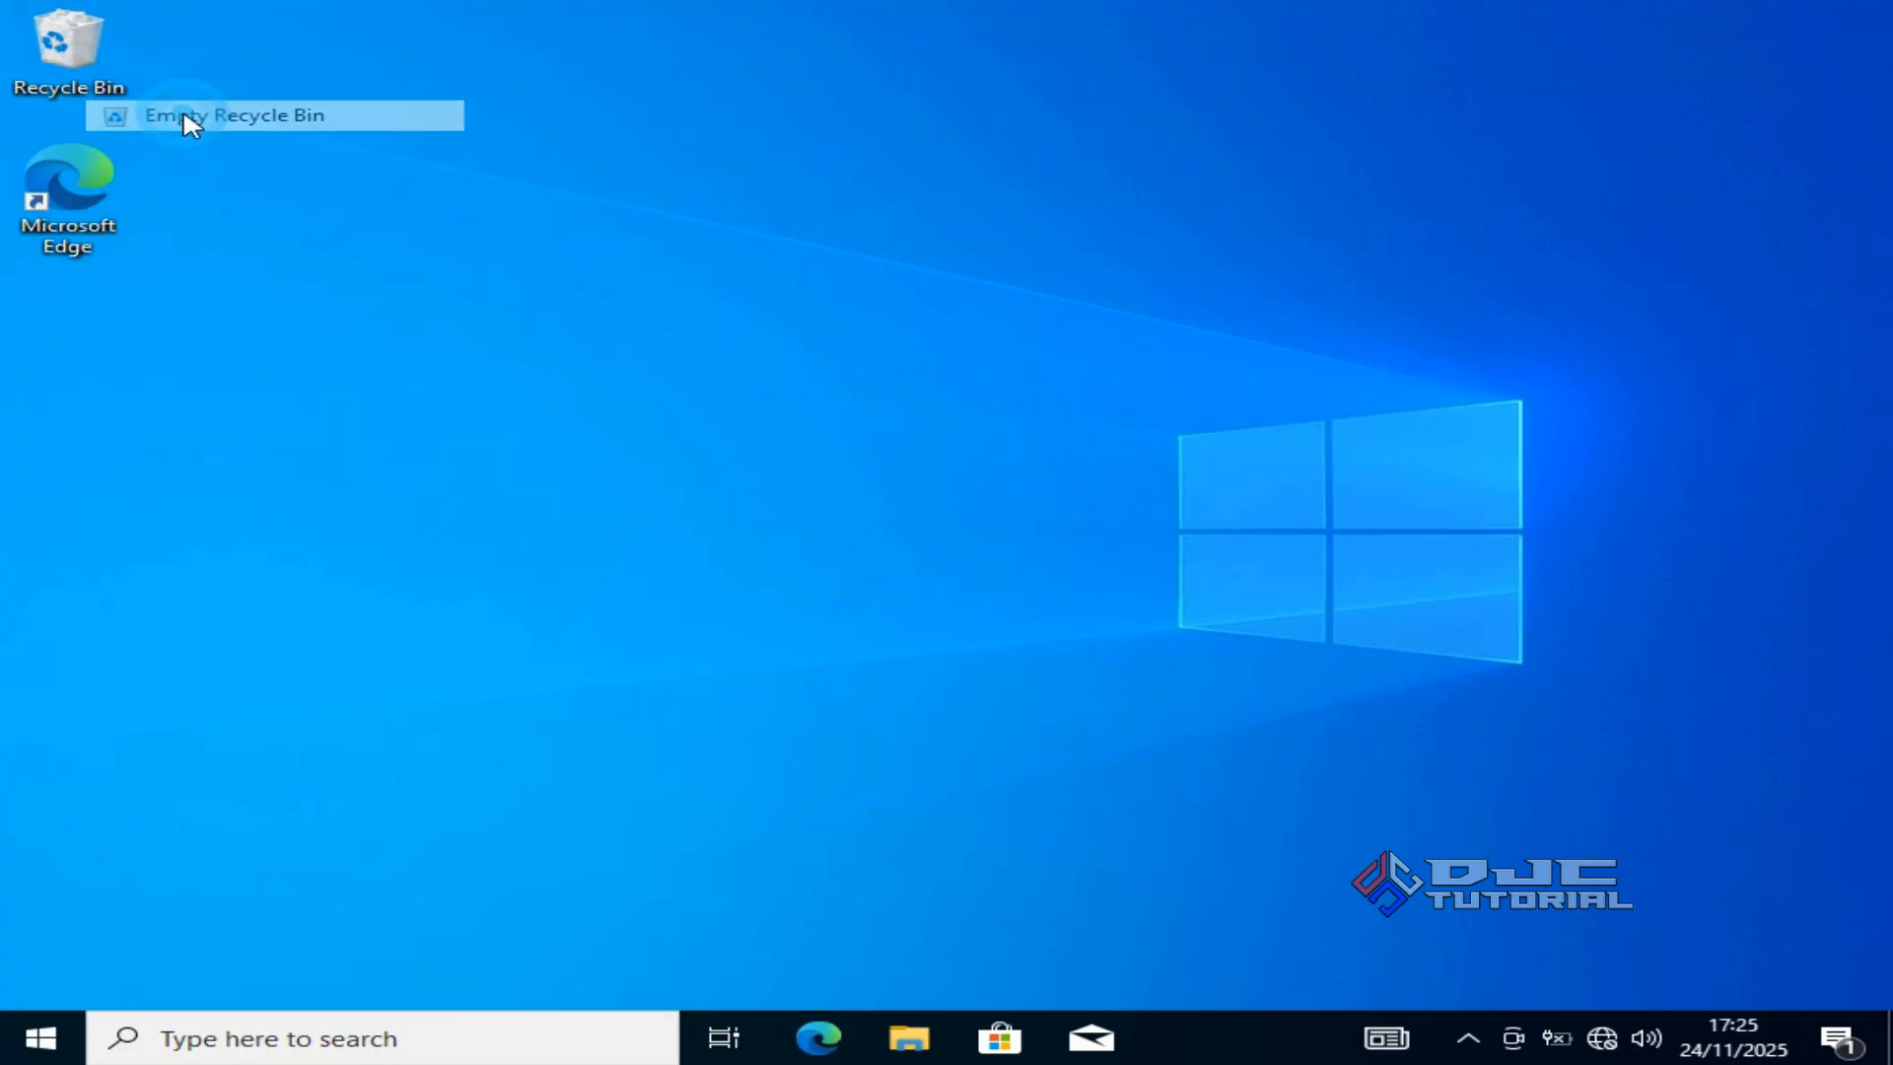
pyautogui.click(1051, 634)
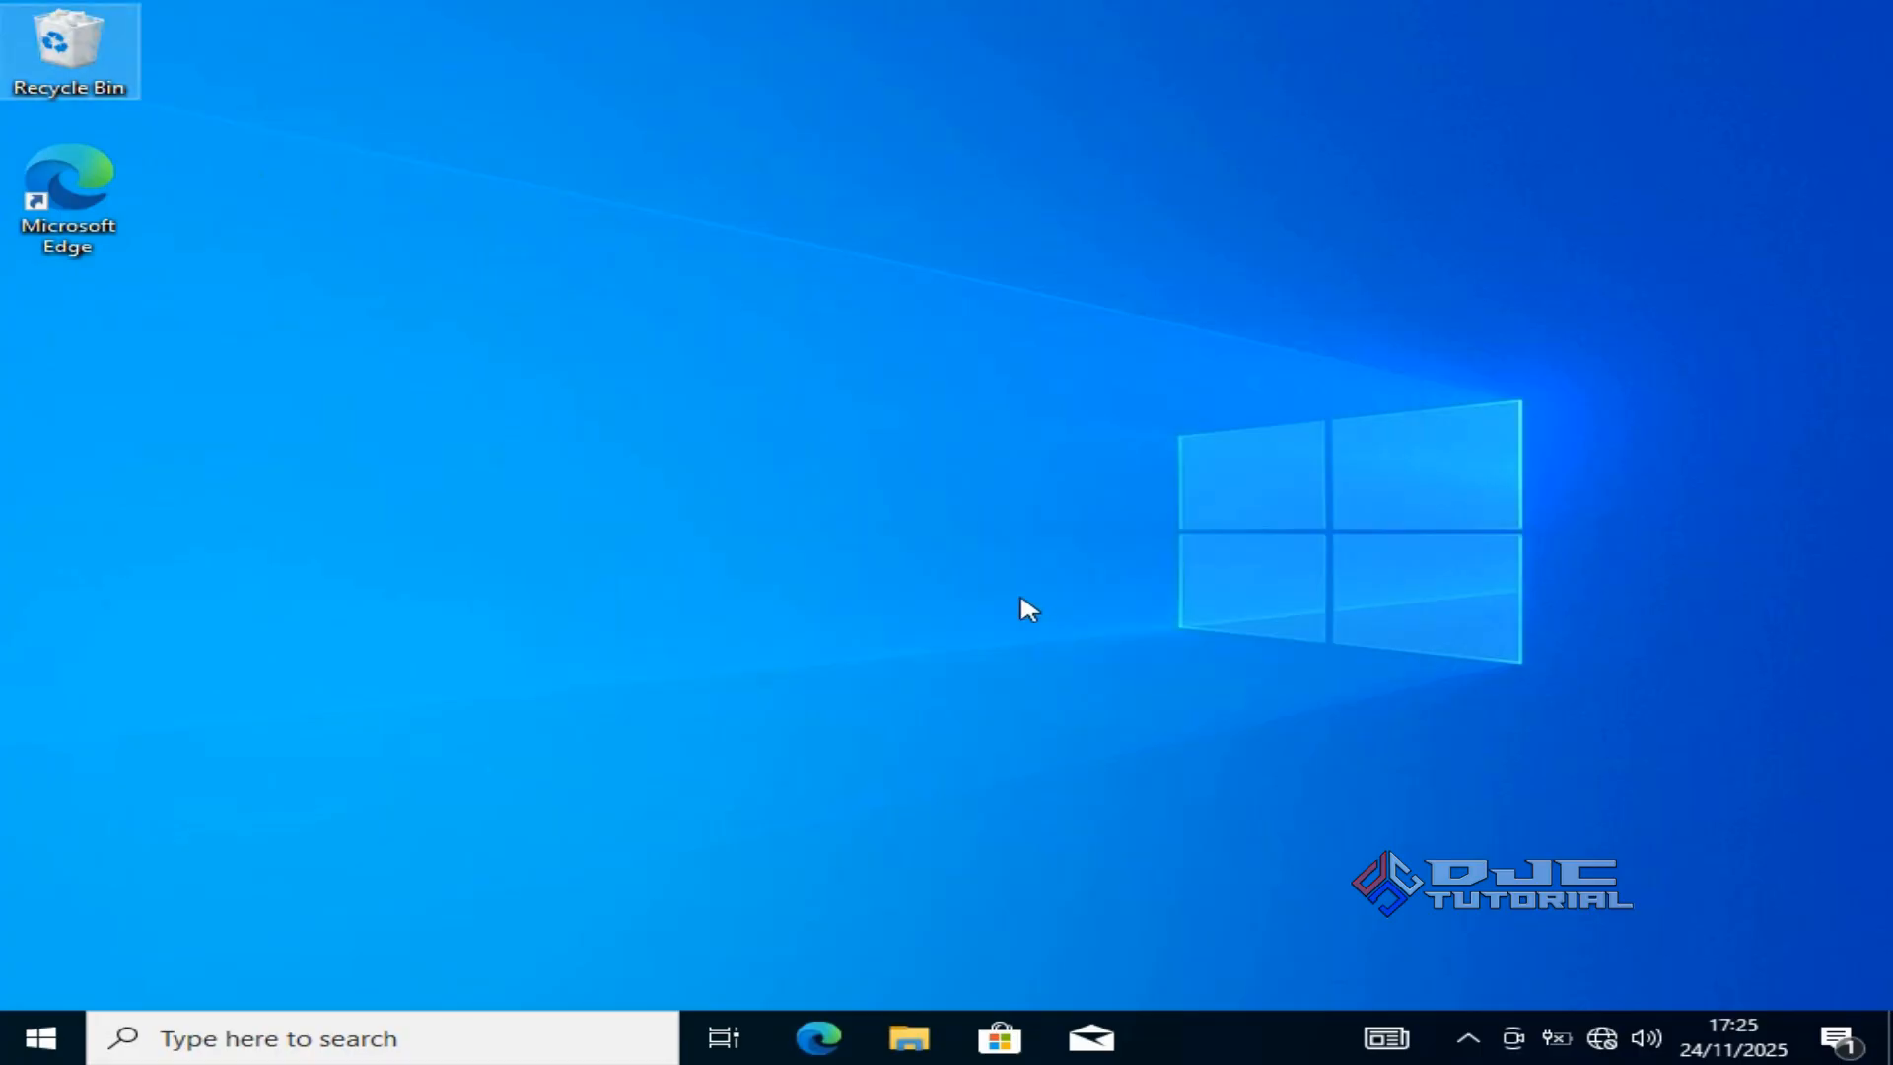